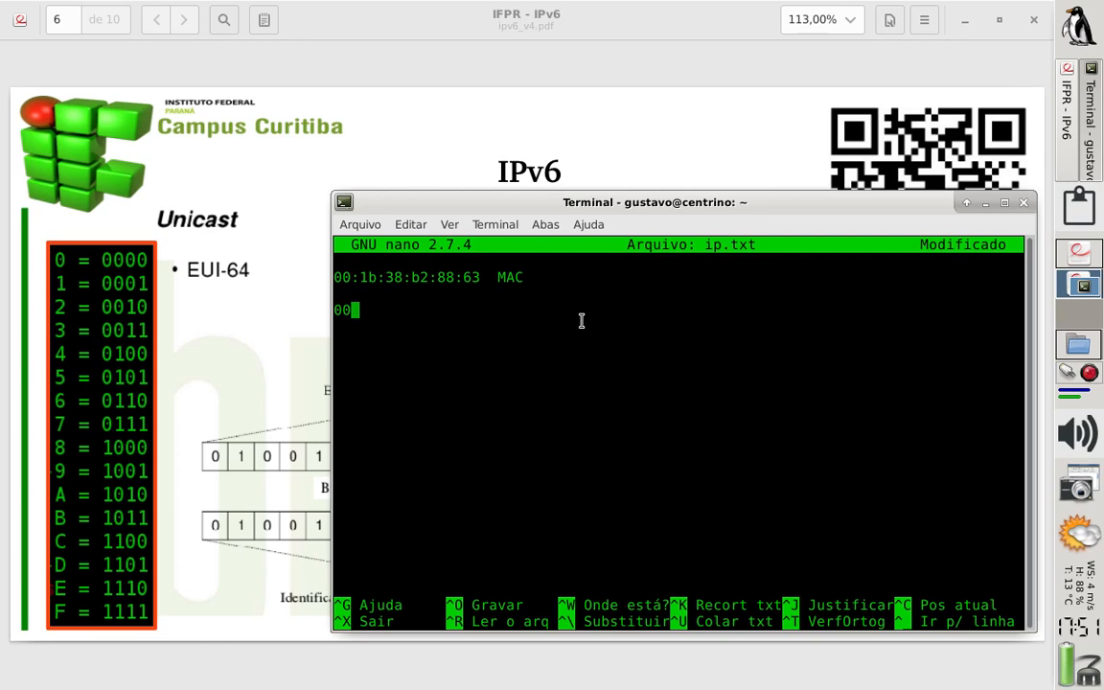
# Complete the line below the MAC address as "00 1b 38 ff fe b2 88 63", with ff fe inserted in the middle
pyautogui.write('1b 38 ff fe')
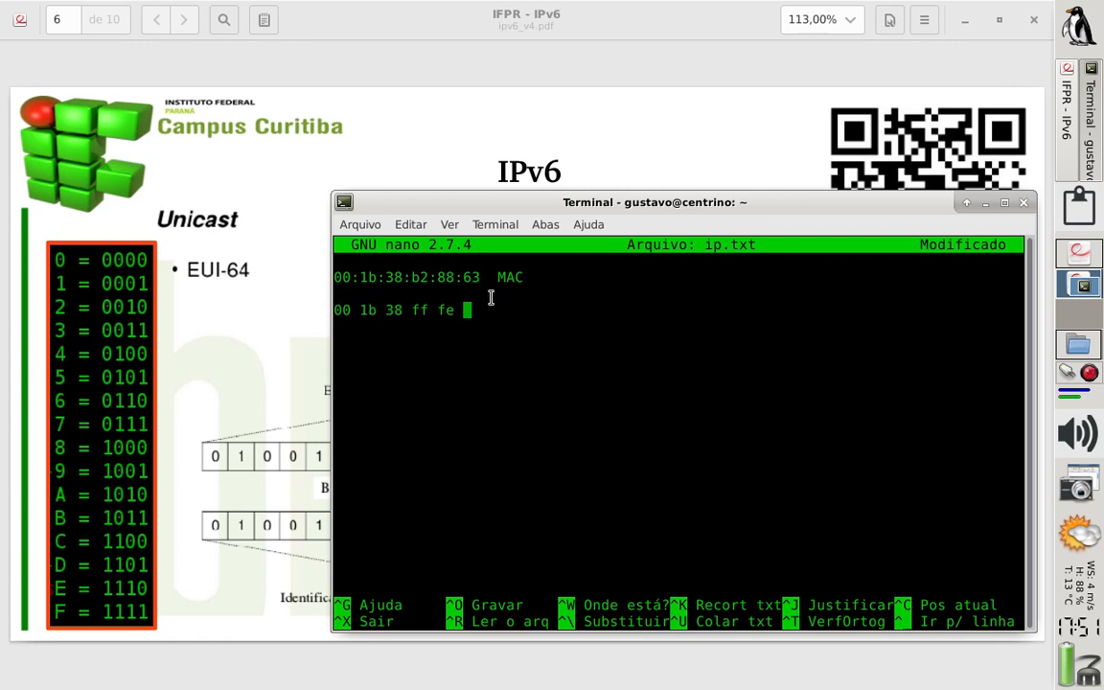
pyautogui.write('b2 88 ')
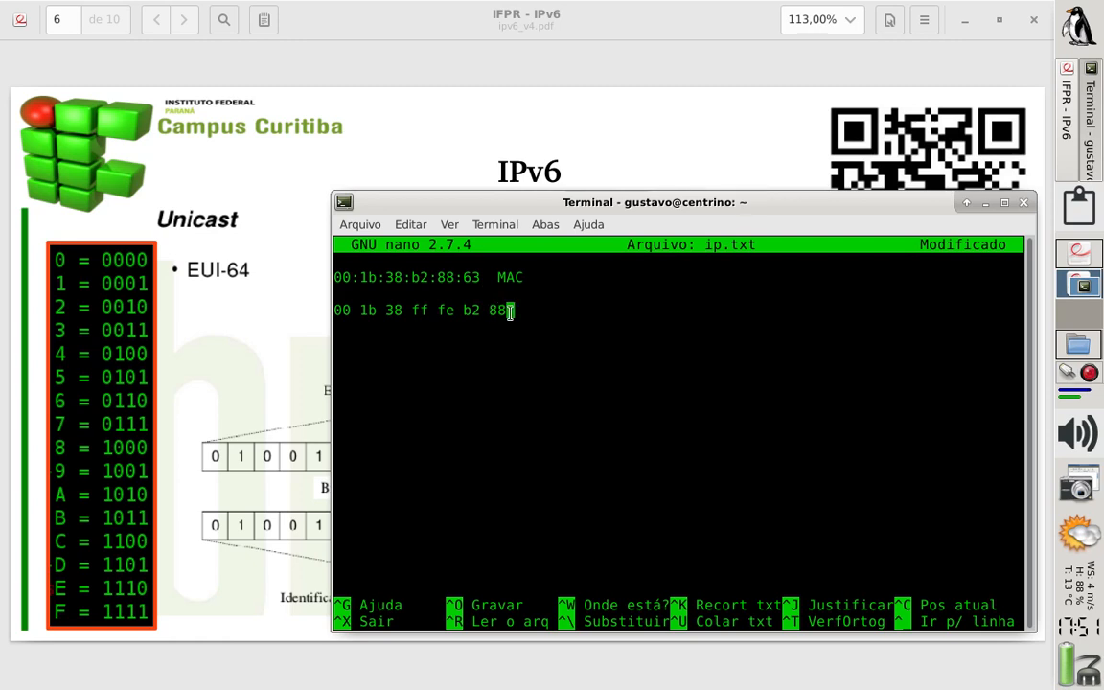
pyautogui.write('63')
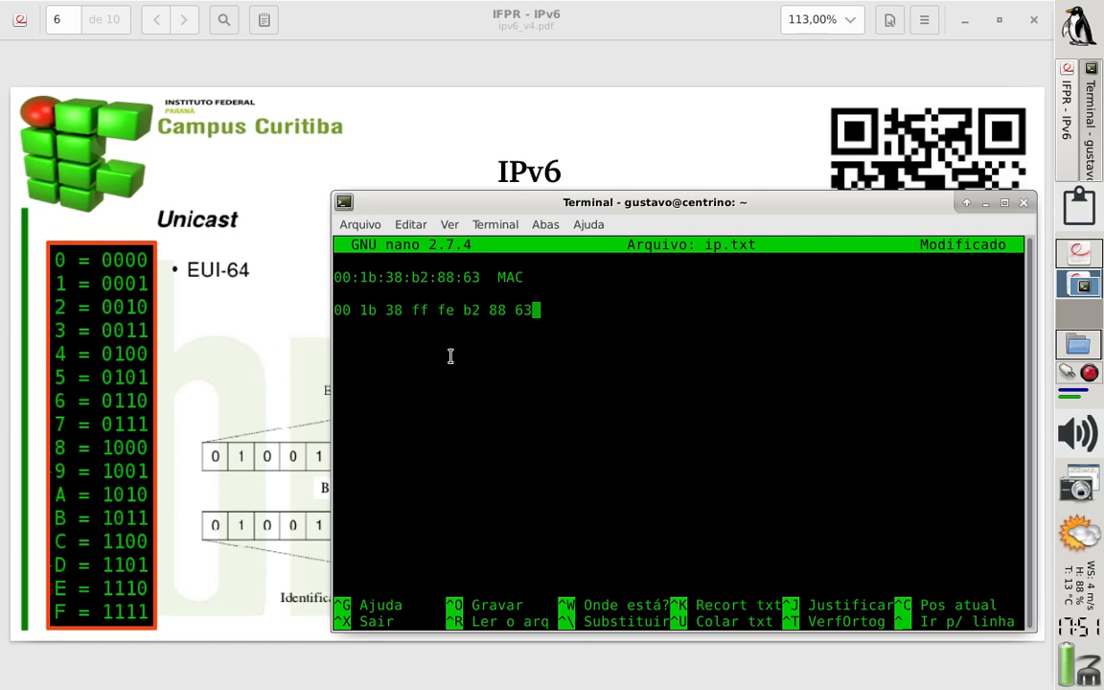
# After a blank line, add "0000 0000 1b 38 ff fe b2 88 63", with the first octet expanded to binary
pyautogui.press('Return')
pyautogui.press('Return')
pyautogui.write('0000')
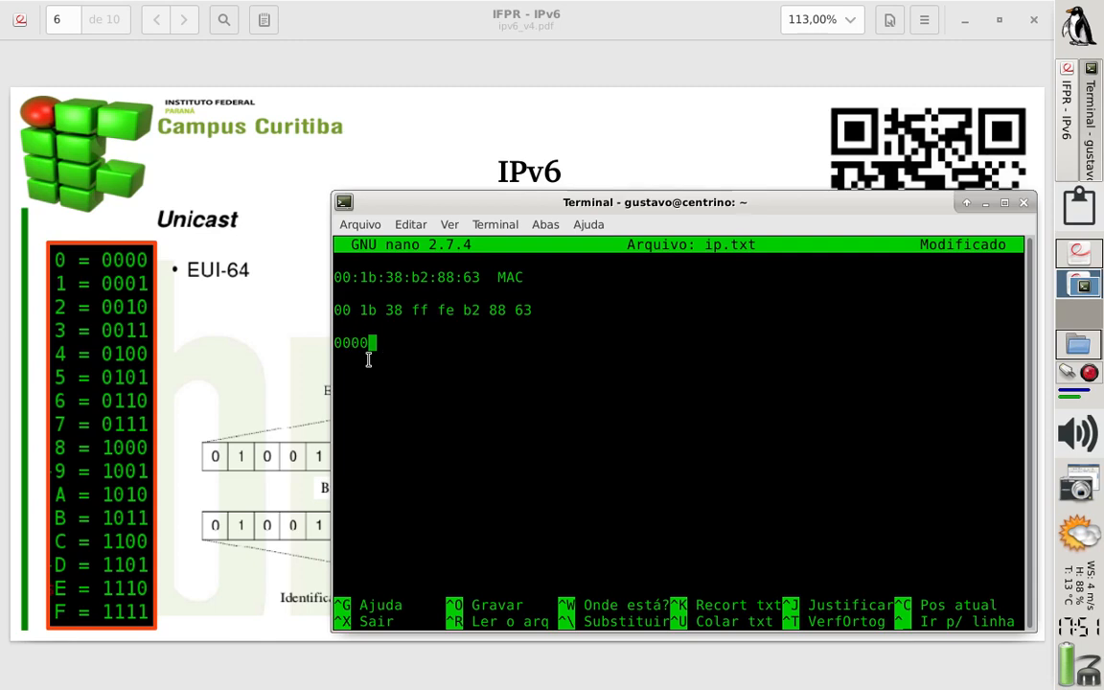
pyautogui.write(' 0000')
pyautogui.press('Left')
pyautogui.press('Left')
pyautogui.press('Right')
pyautogui.press('Right')
pyautogui.write('1b')
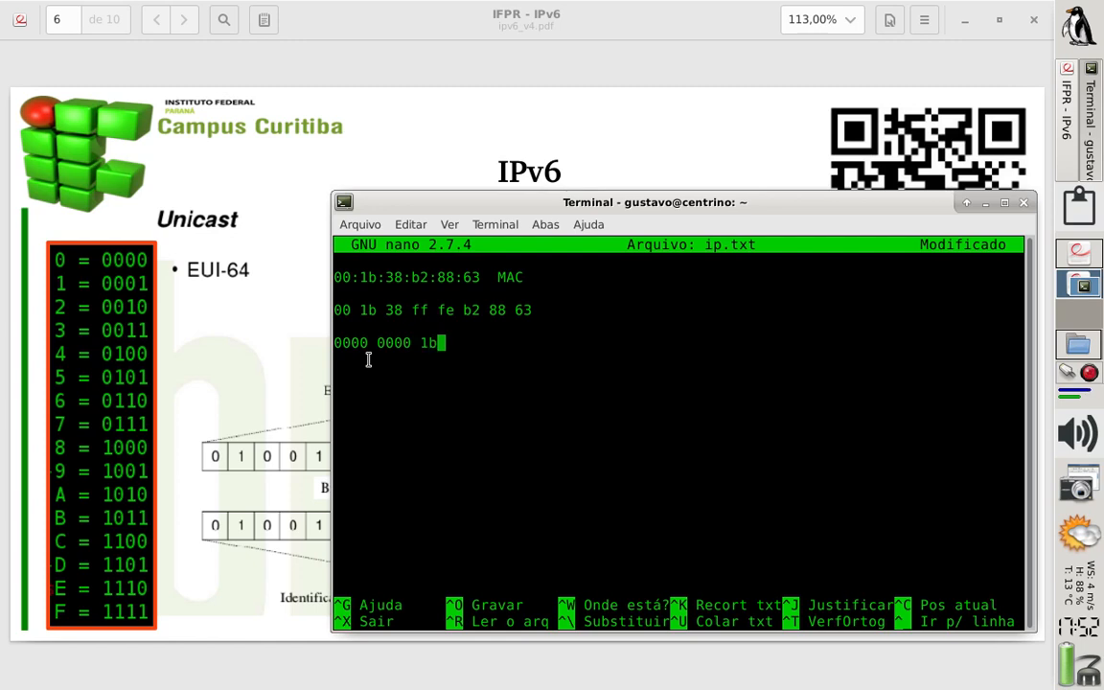
pyautogui.write(' 38 ff fe b2')
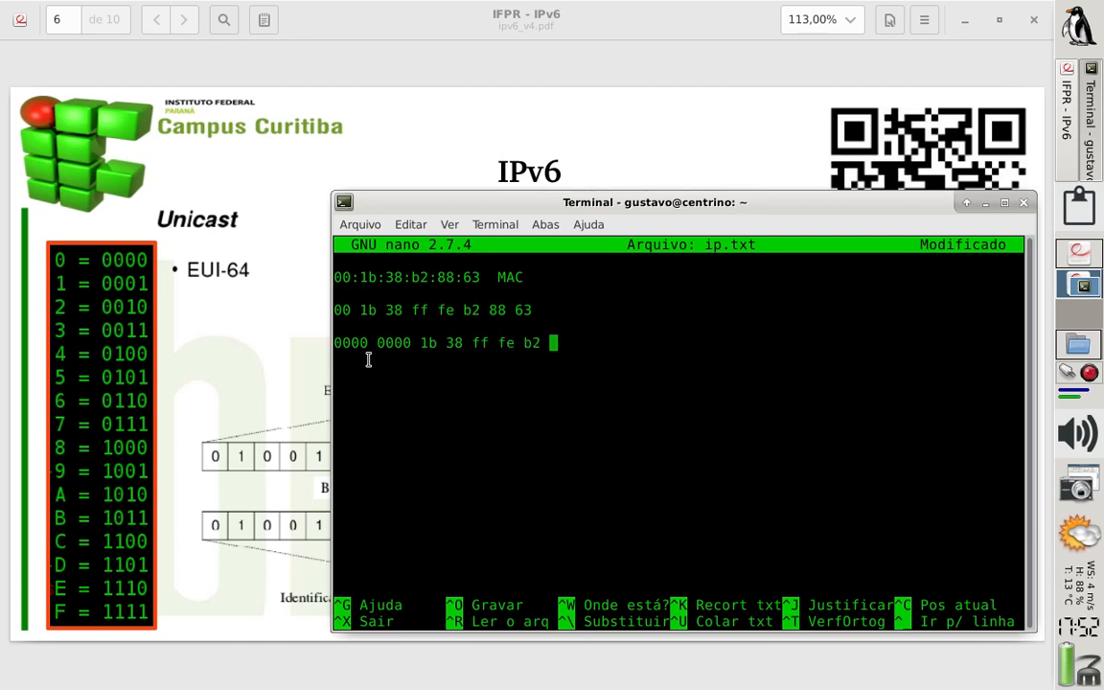
pyautogui.write(' 88 63')
# Directly below the binary line, add "0000 0010 1b 38 ff fe b2 88 63" with the first octet's seventh bit inverted
pyautogui.press('Left')
pyautogui.press('Left')
pyautogui.press('Left')
pyautogui.press('Left')
pyautogui.press('Left')
pyautogui.press('Left')
pyautogui.press('Left')
pyautogui.press('Left')
pyautogui.press('Left')
pyautogui.press('Left')
pyautogui.press('Left')
pyautogui.press('Left')
pyautogui.press('Left')
pyautogui.press('Left')
pyautogui.press('Left')
pyautogui.press('Left')
pyautogui.press('Left')
pyautogui.press('Left')
pyautogui.press('Left')
pyautogui.press('Left')
pyautogui.press('Left')
pyautogui.press('Left')
pyautogui.press('Left')
pyautogui.press('Right')
pyautogui.press('Down')
pyautogui.write('0000 0010')
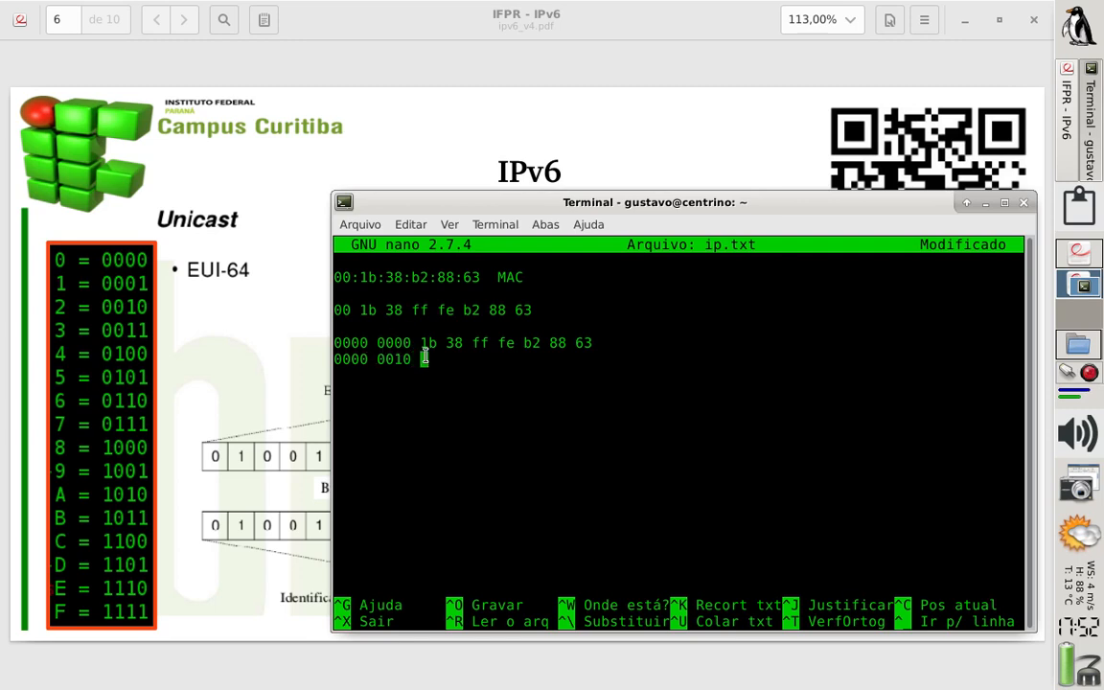
pyautogui.write(' 1b 3')
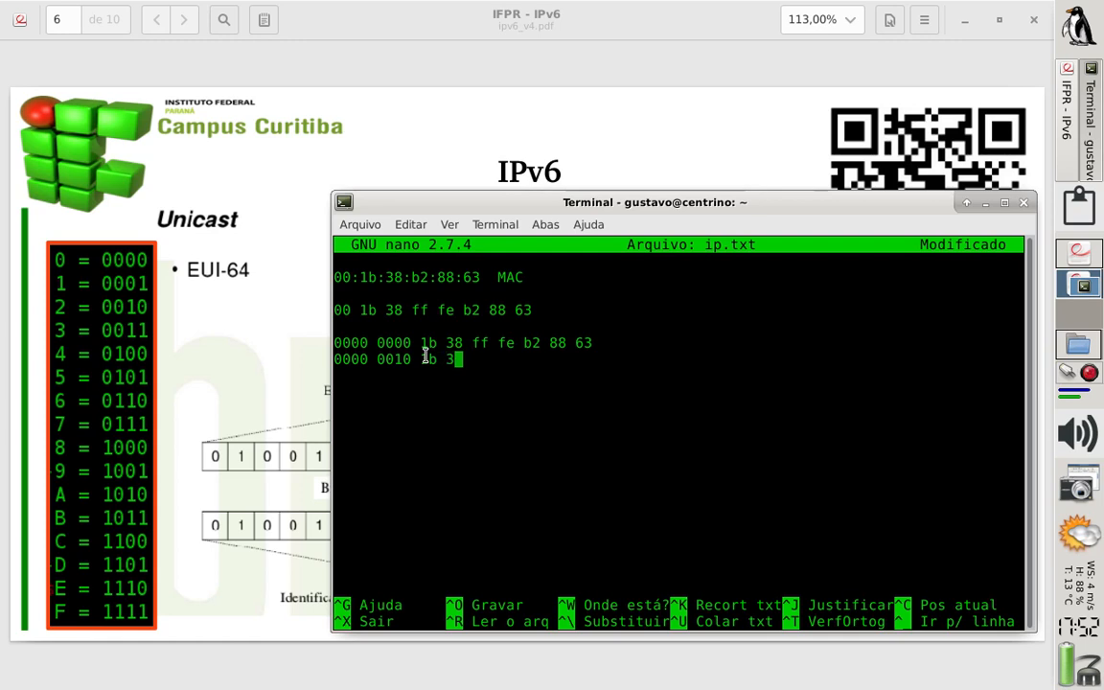
pyautogui.write('8 ff fe')
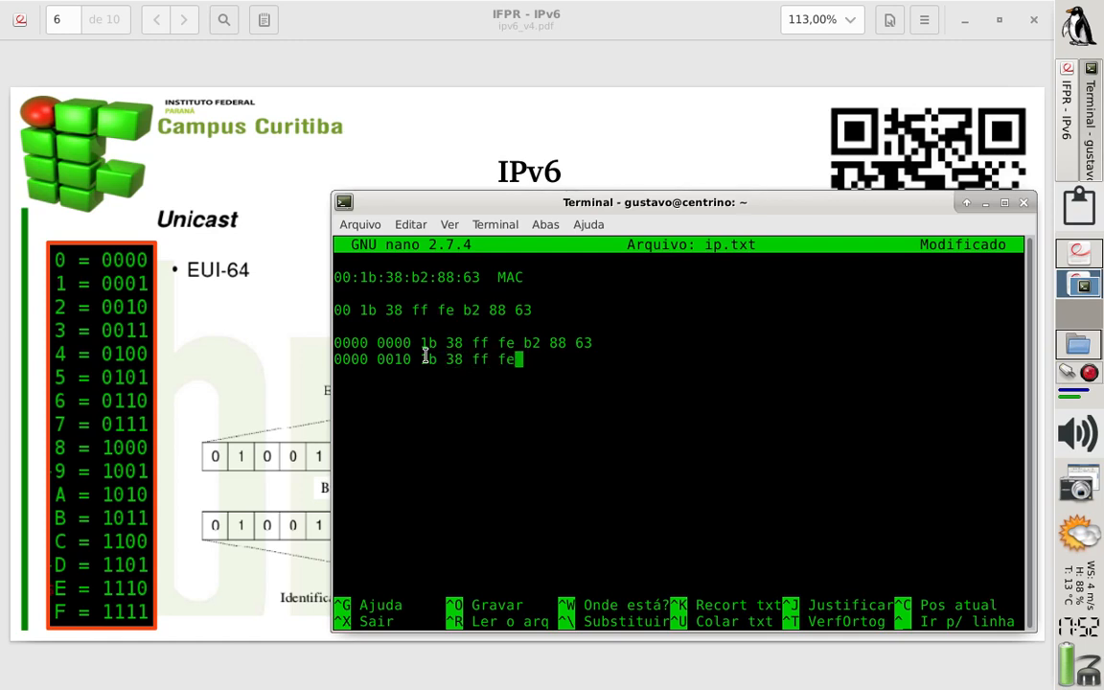
pyautogui.write(' b2 88 63')
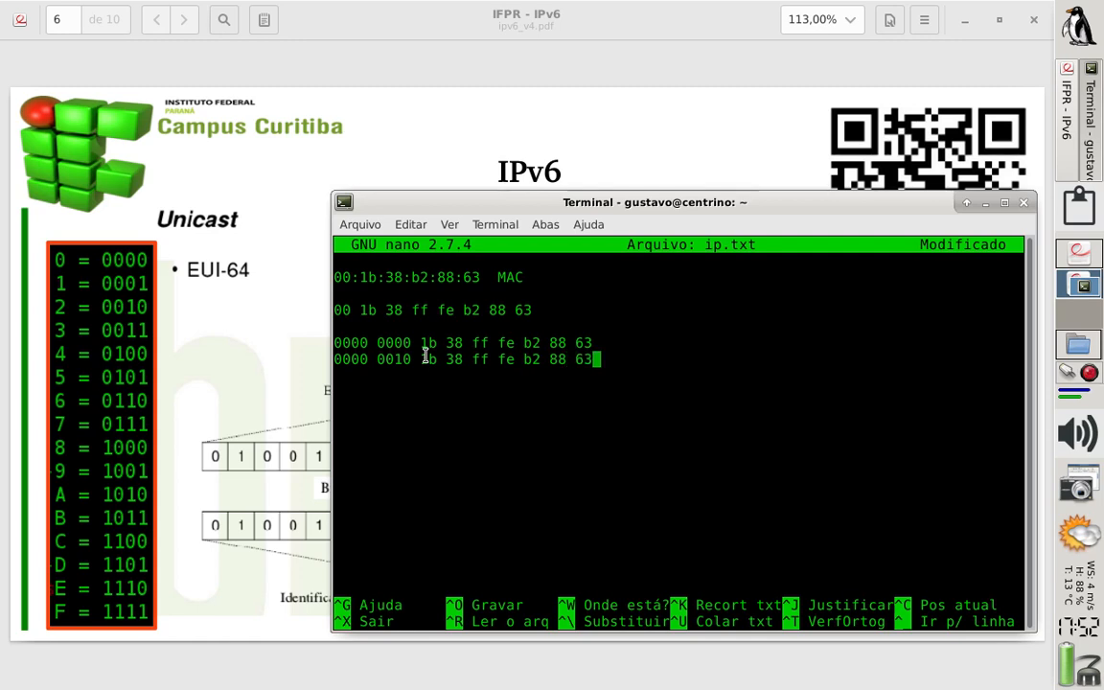
# After a blank line, add "02 1b 38 ff fe b2 88 63", with the first octet converted back to hexadecimal
pyautogui.press('Return')
pyautogui.press('Return')
pyautogui.press('Up')
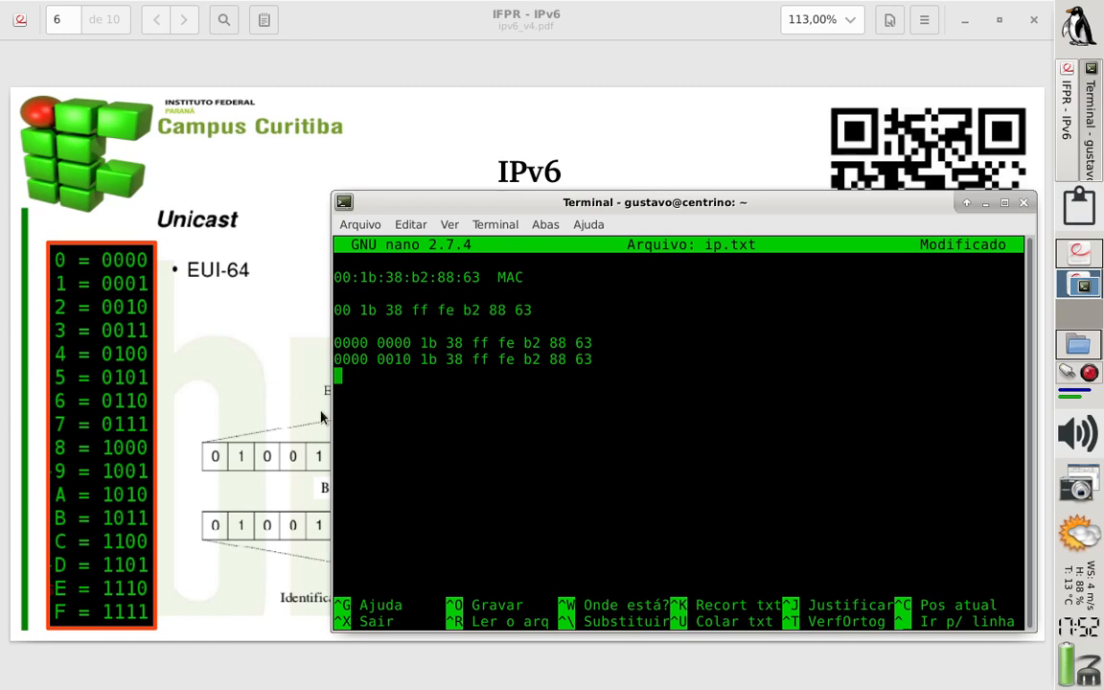
pyautogui.press('Down')
pyautogui.write('0')
pyautogui.write('2')
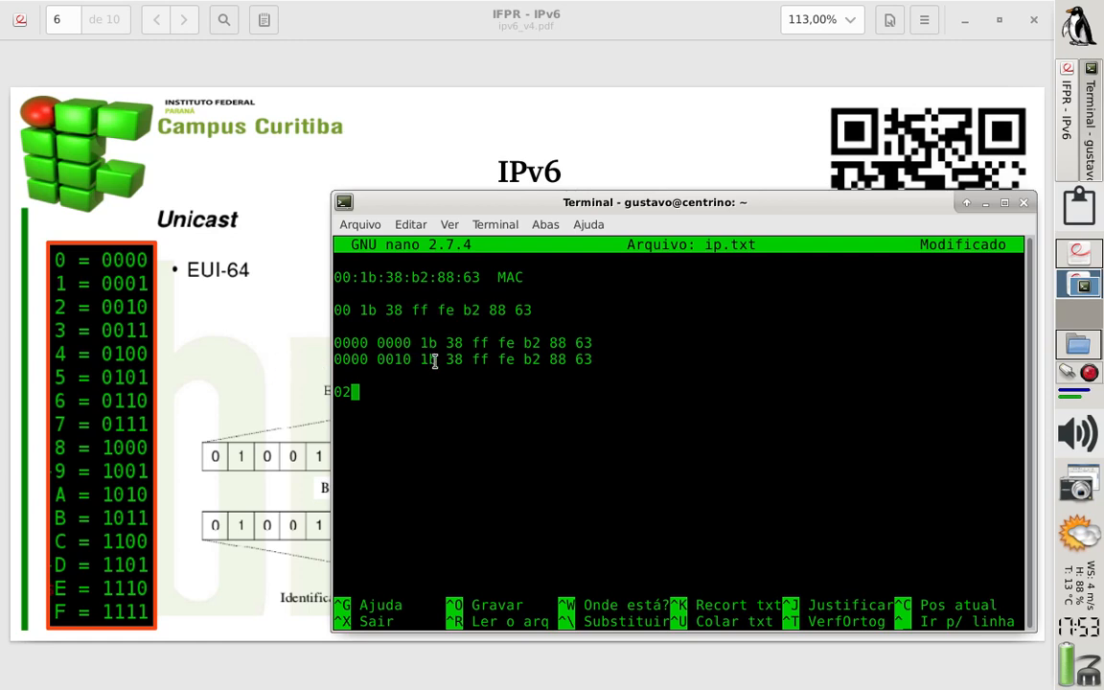
pyautogui.write(' 1b 38 ff')
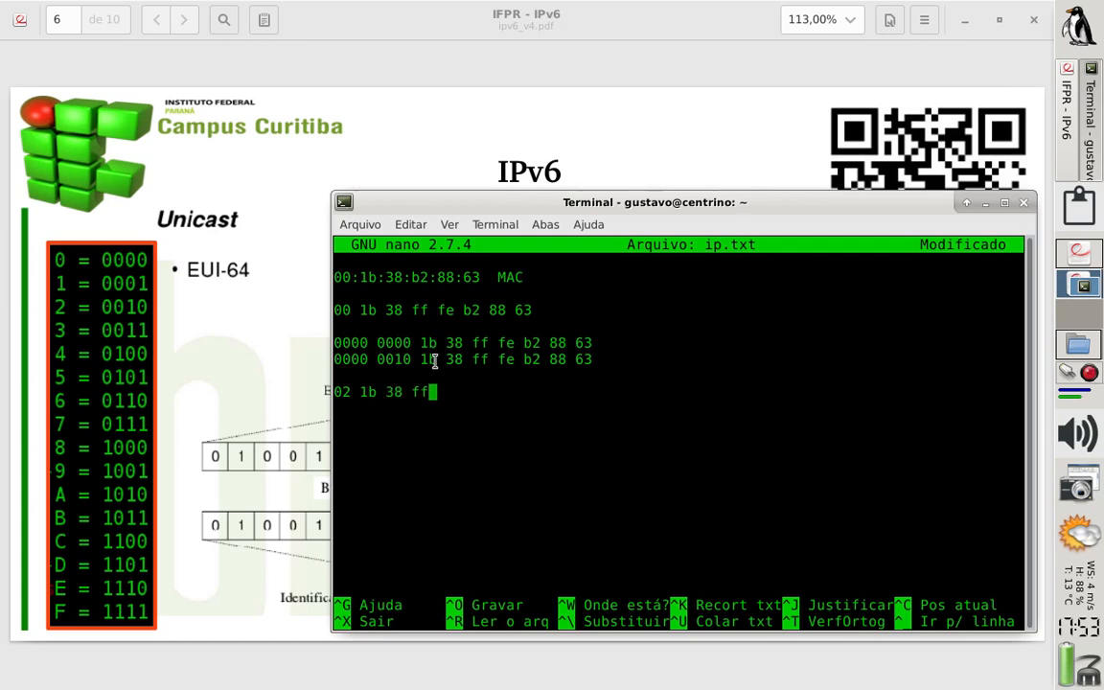
pyautogui.write(' fe b2 88 ')
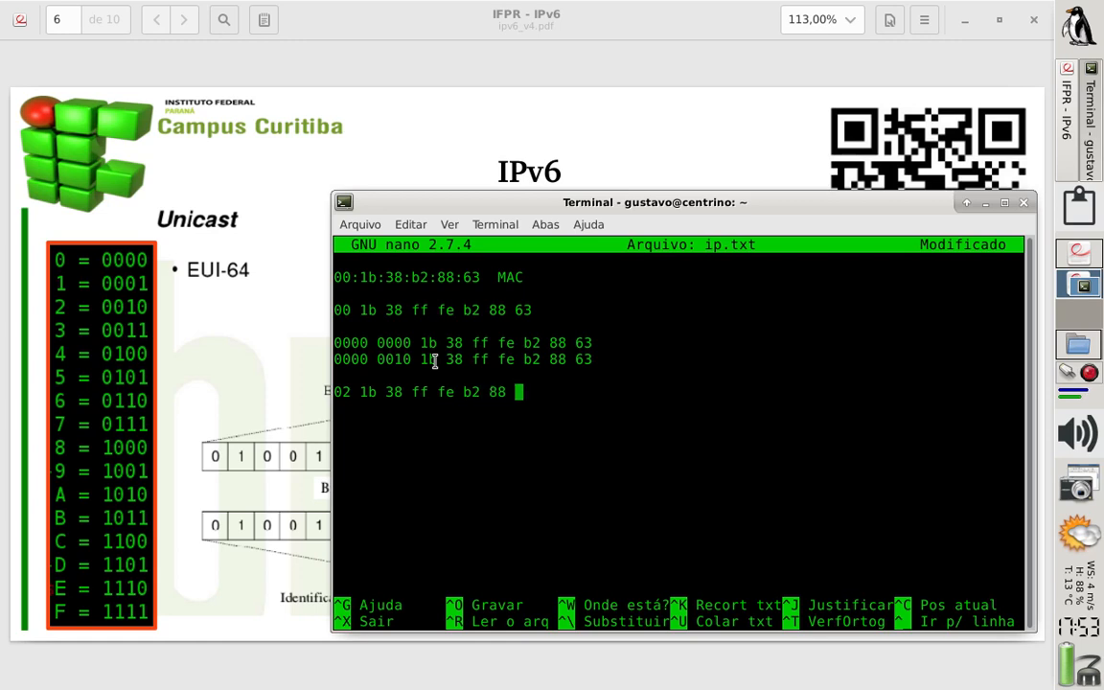
pyautogui.write('63')
# After another blank line, add the grouped identifier "021b:38ff:feb2:8863" labelled "EUI-64"
pyautogui.press('Return')
pyautogui.press('Return')
pyautogui.write('021b:')
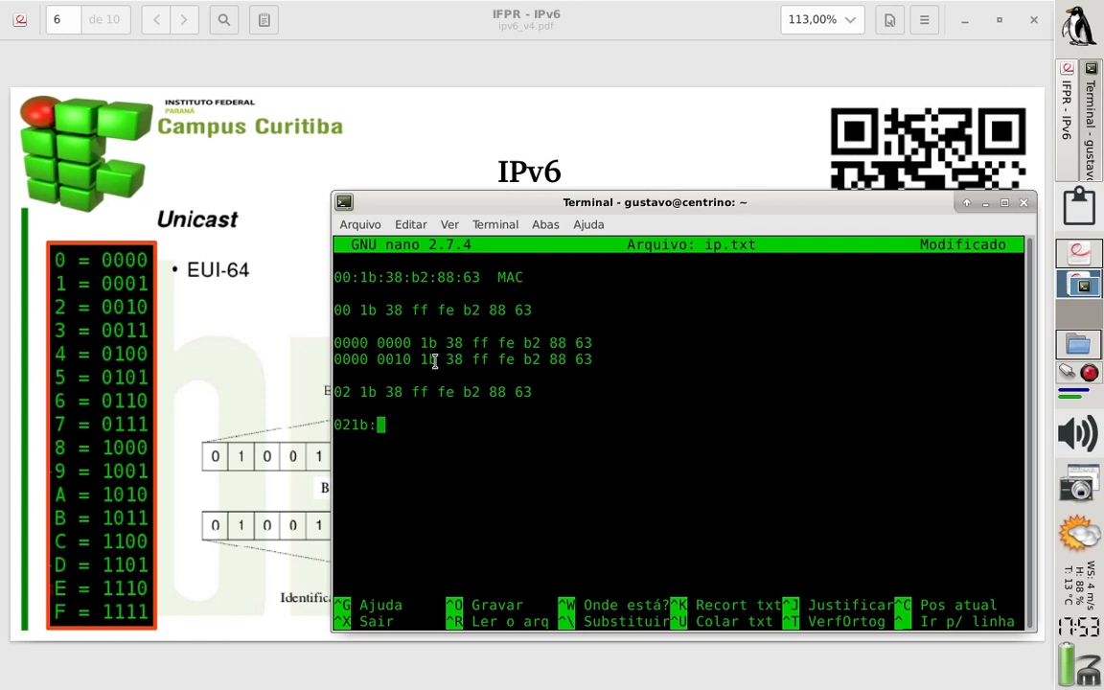
pyautogui.write('38ff:fe')
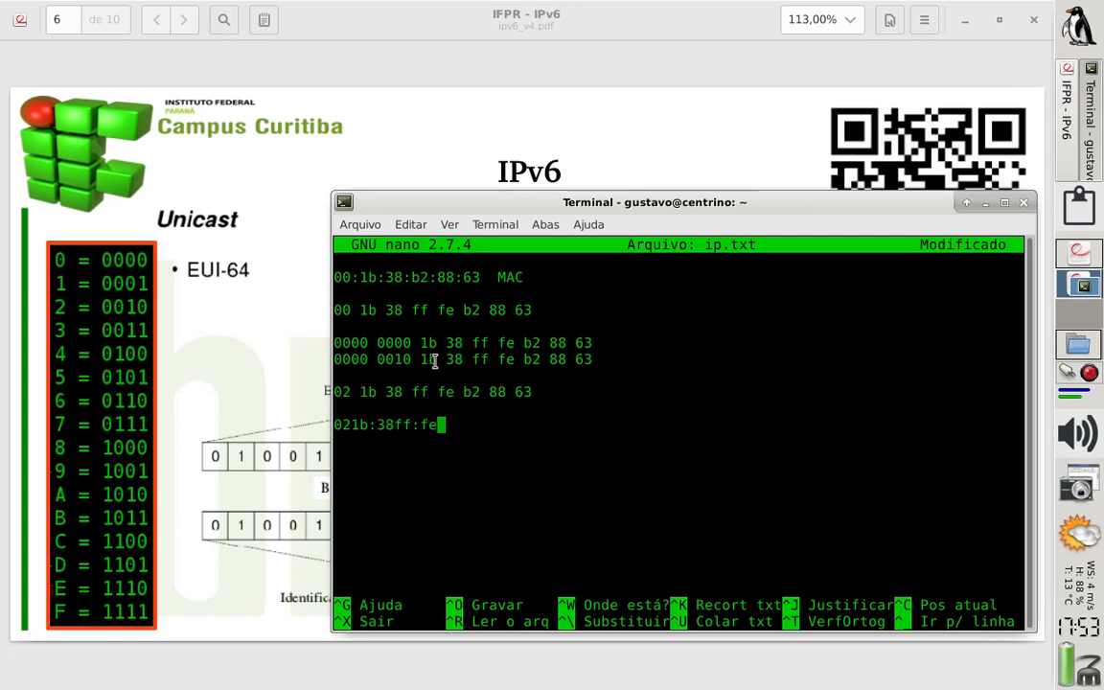
pyautogui.write('b2:88')
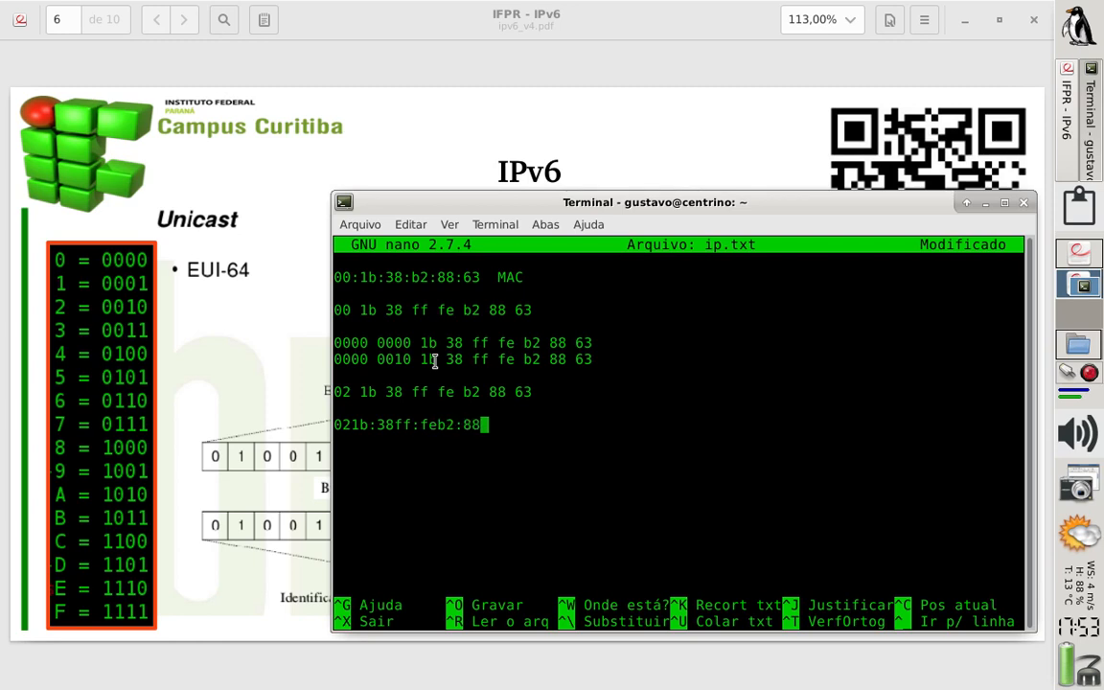
pyautogui.write('63  EUI-64')
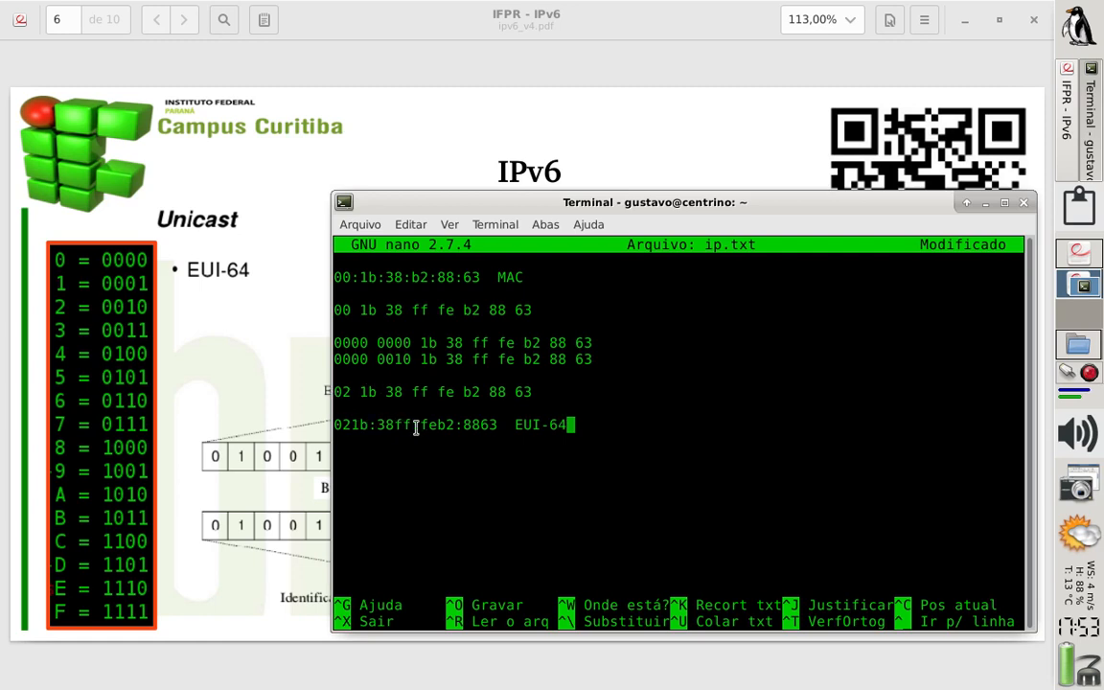
# Save the notes as ip.txt and exit the nano editor
pyautogui.hotkey('ctrl', 'o')
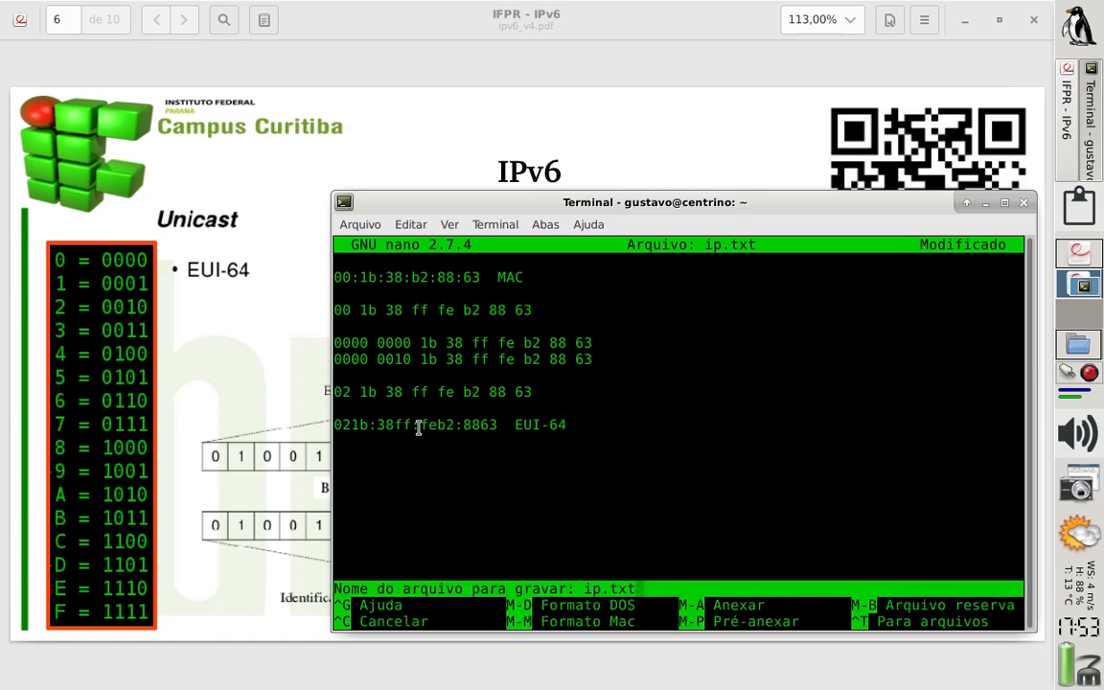
pyautogui.press('Return')
pyautogui.hotkey('ctrl', 'x')
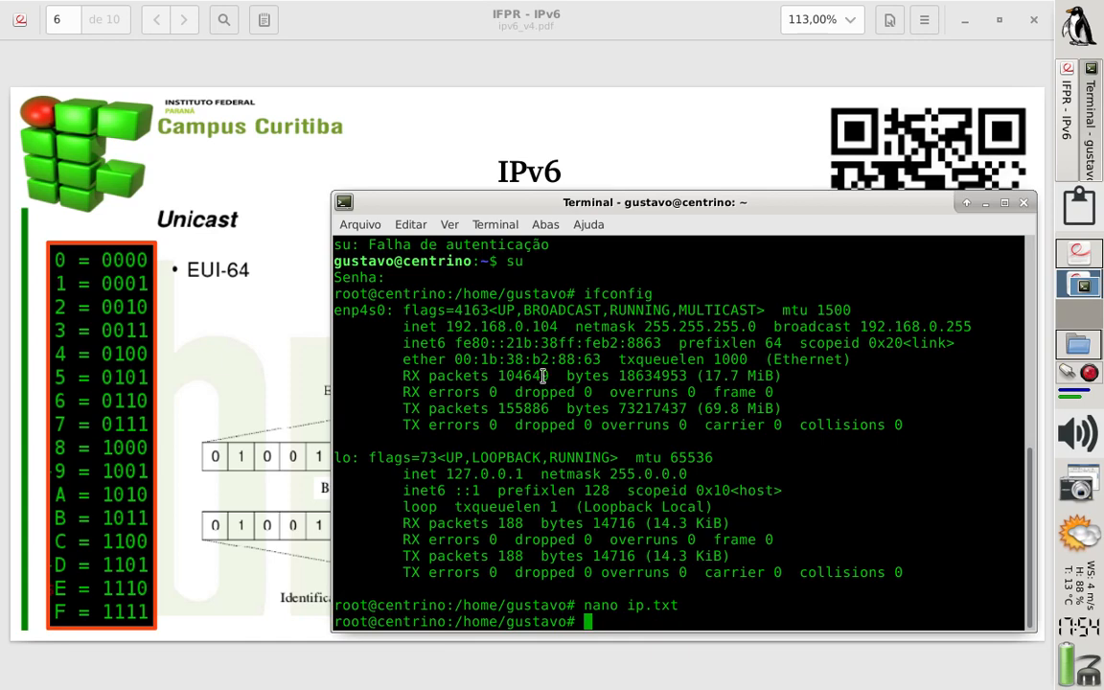
# Highlight the interface identifier in enp4s0's link-local IPv6 address and print the contents of ip.txt with cat
pyautogui.moveTo(505, 342); pyautogui.dragTo(673, 342)
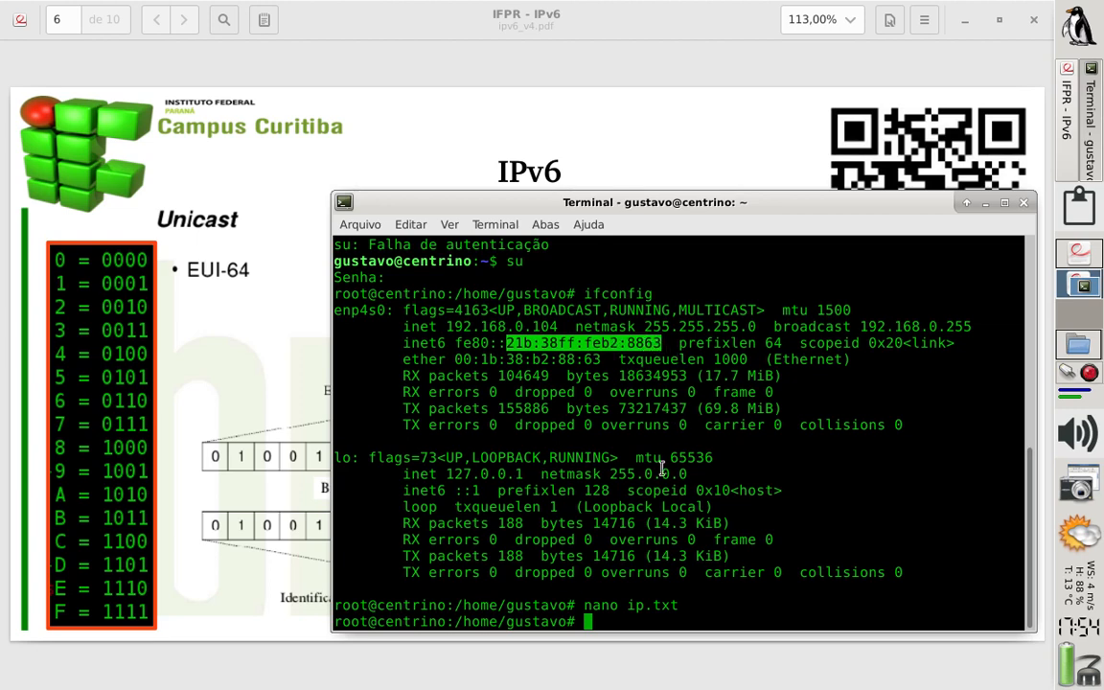
pyautogui.write('cat ip.txt')
pyautogui.press('Return')
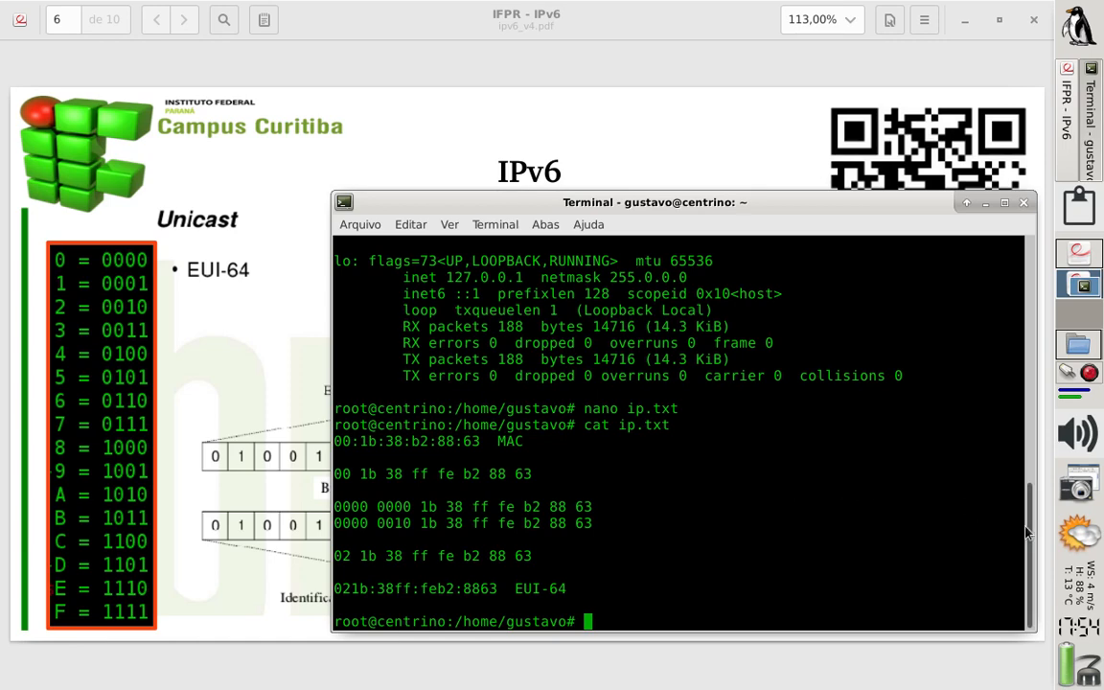
# Compare the enp4s0 inet6 address in the ifconfig output with the EUI-64 line printed from ip.txt
pyautogui.moveTo(1027, 532); pyautogui.dragTo(1018, 471)
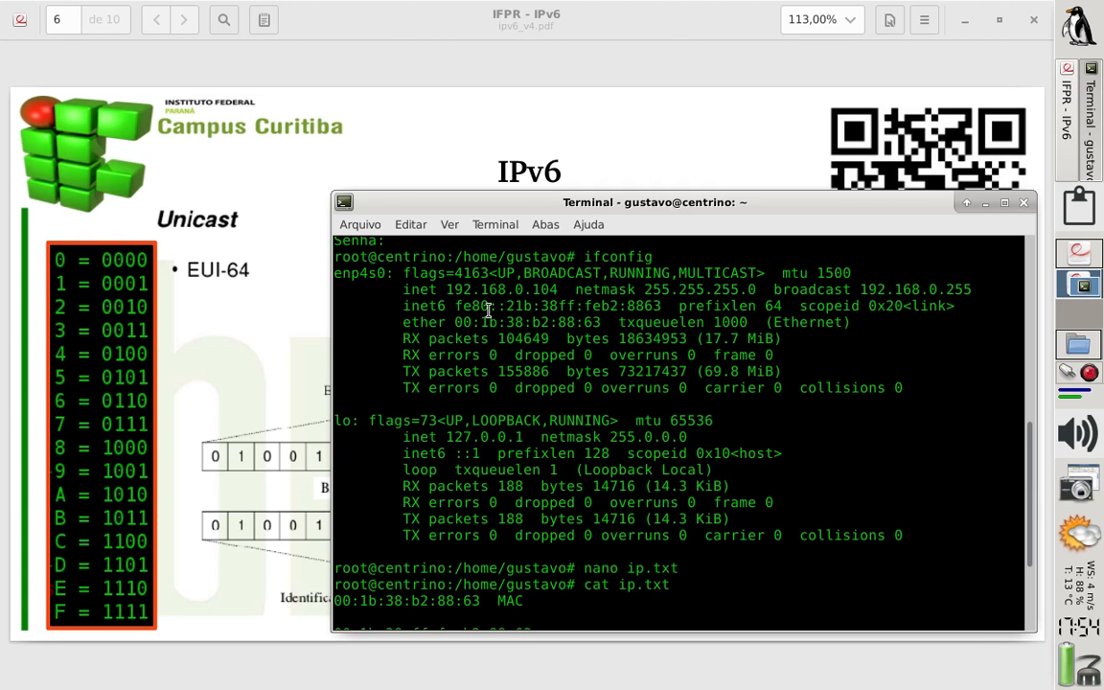
pyautogui.moveTo(490, 306); pyautogui.dragTo(504, 306)
pyautogui.click(575, 383)
pyautogui.scroll(-3, 1028, 462)
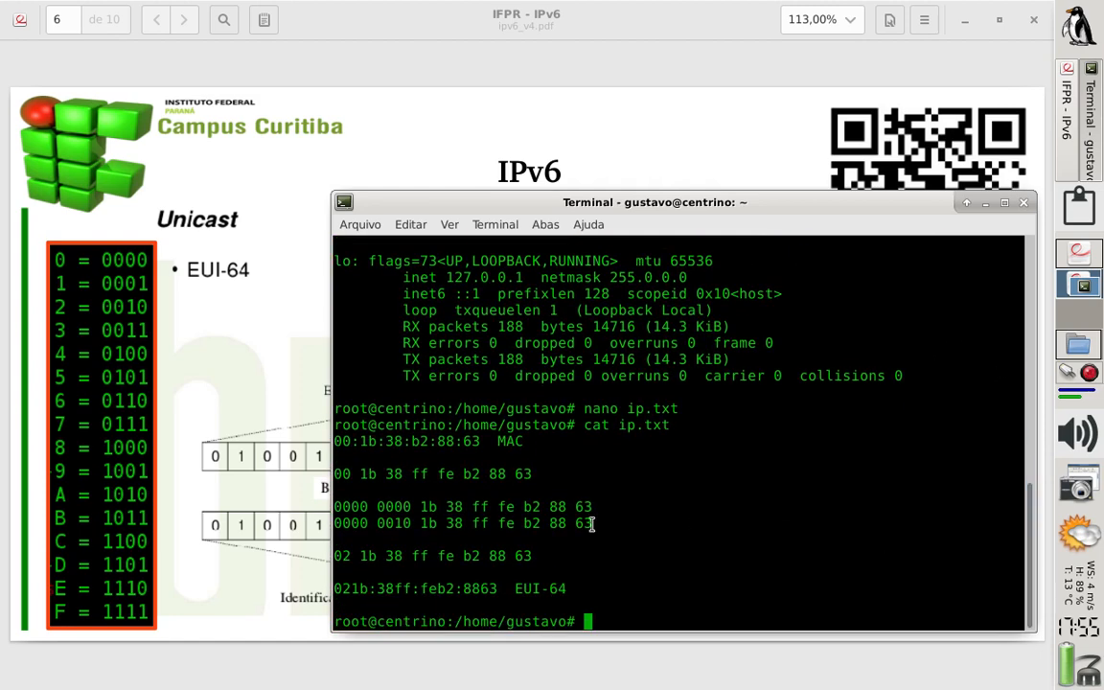
pyautogui.moveTo(575, 588); pyautogui.dragTo(336, 589)
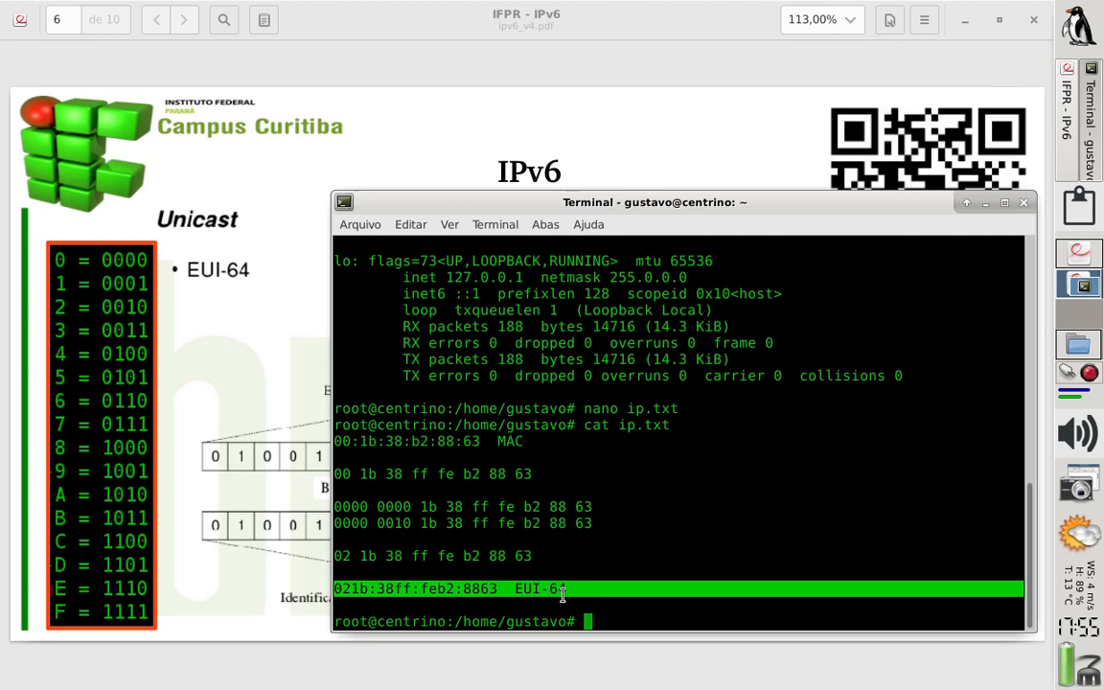
# Switch to the ipv6_v4.pdf slides and read from the EUI-64 diagram through the DUID slides to the DHCPv6 lab topology on page 10
pyautogui.click(213, 454)
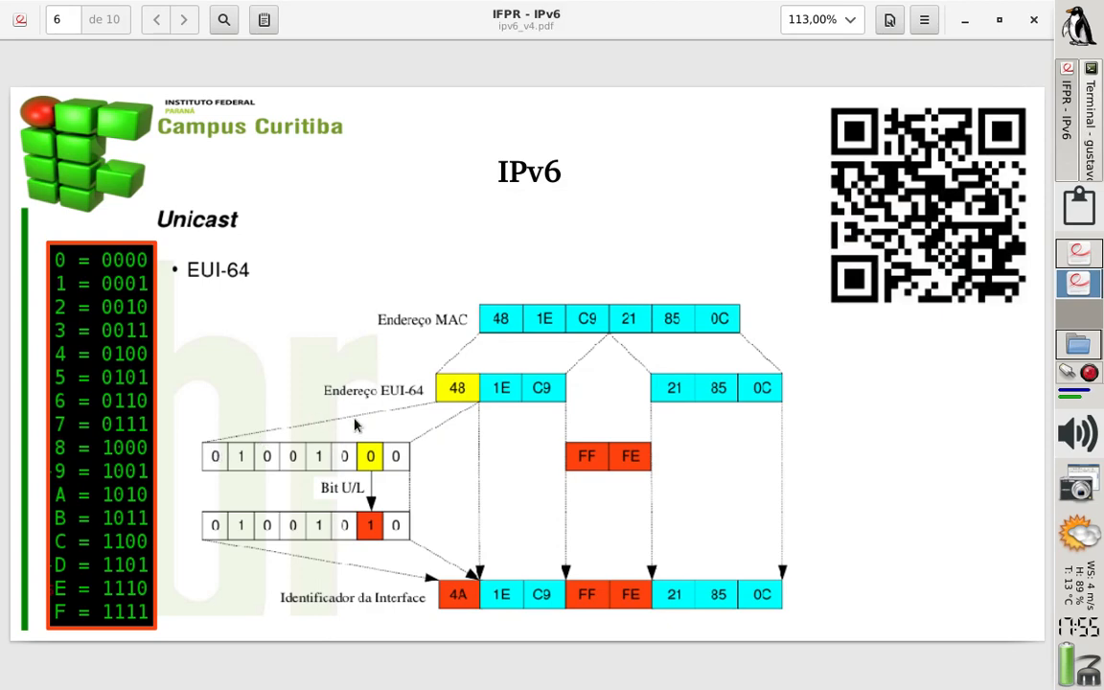
pyautogui.press('pagedown')
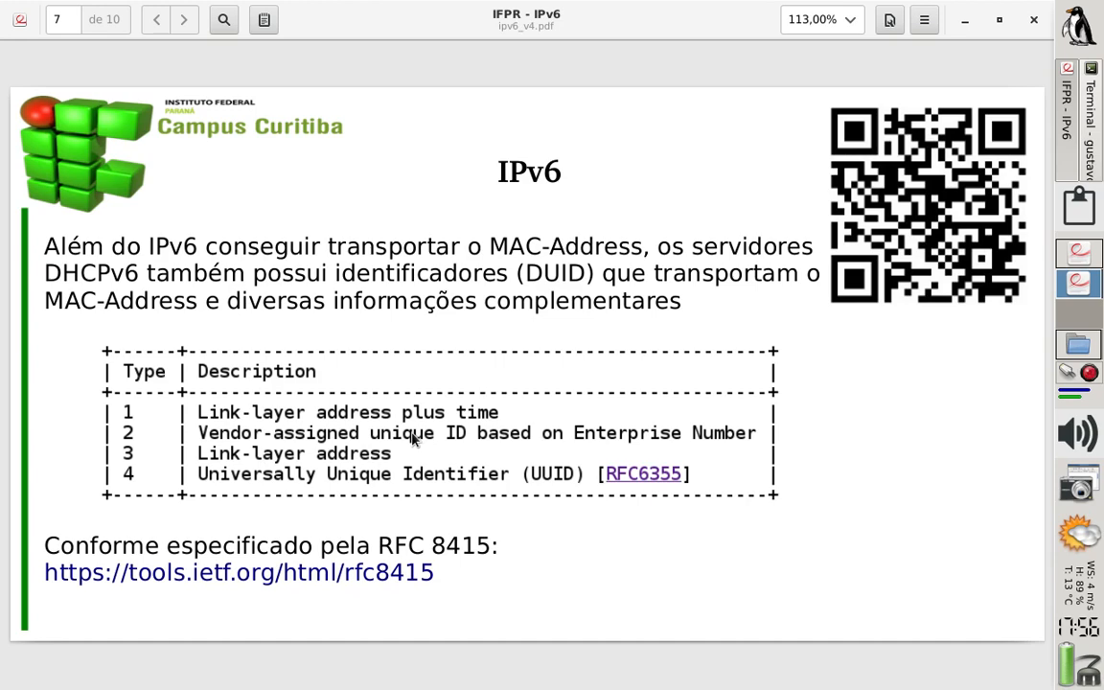
pyautogui.press('pagedown')
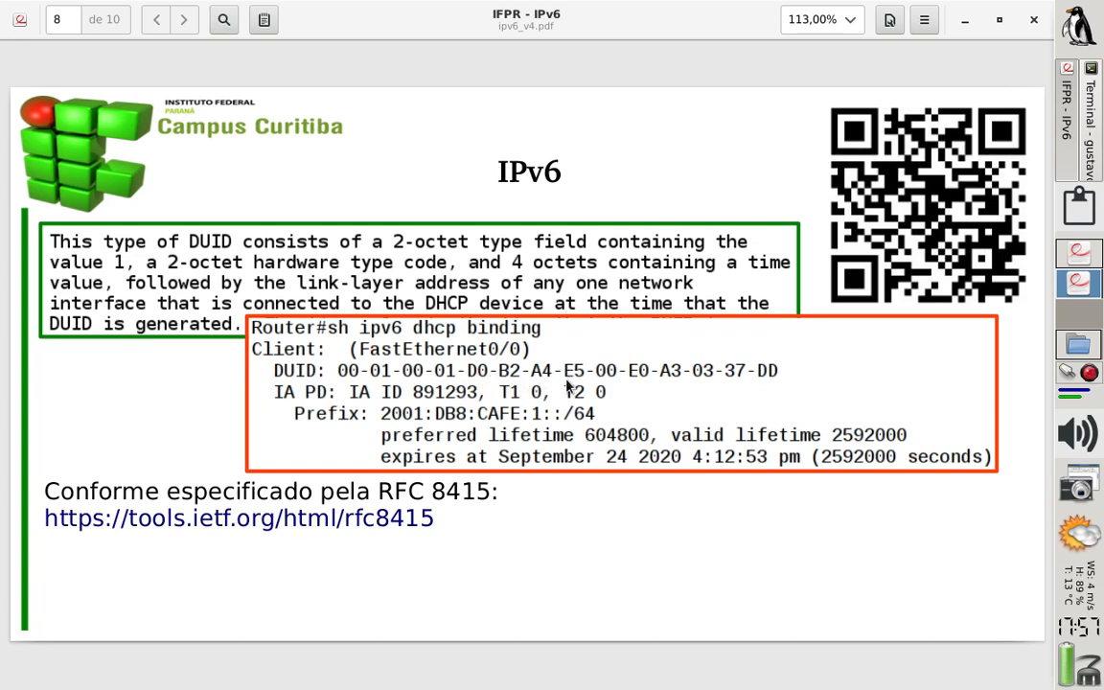
pyautogui.press('pagedown')
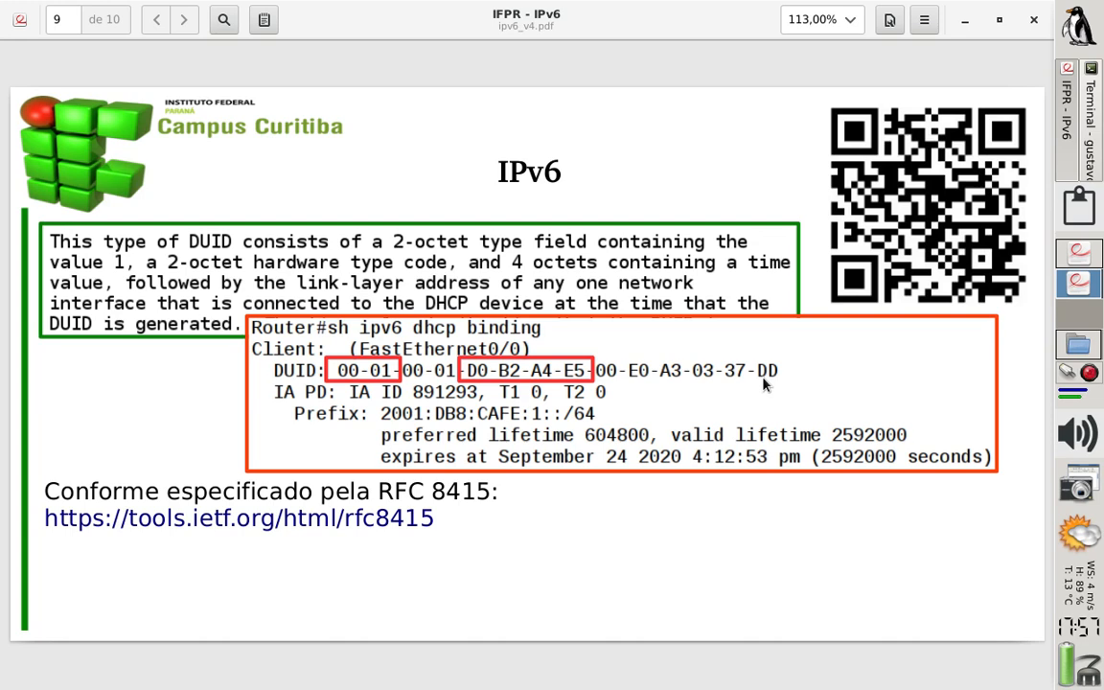
pyautogui.press('pagedown')
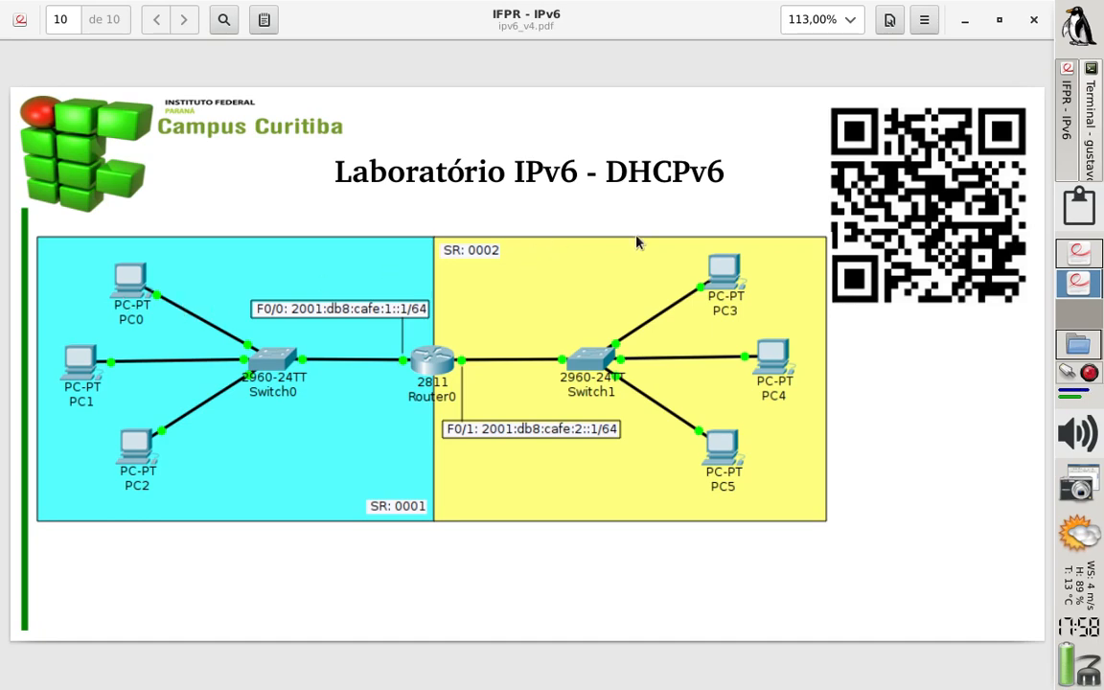
# Review the laboratorio_ipv6_dhcpv6.pdf handout and the DHCP IPv6 tutorial in Firefox down to the first router commands
pyautogui.click(1080, 257)
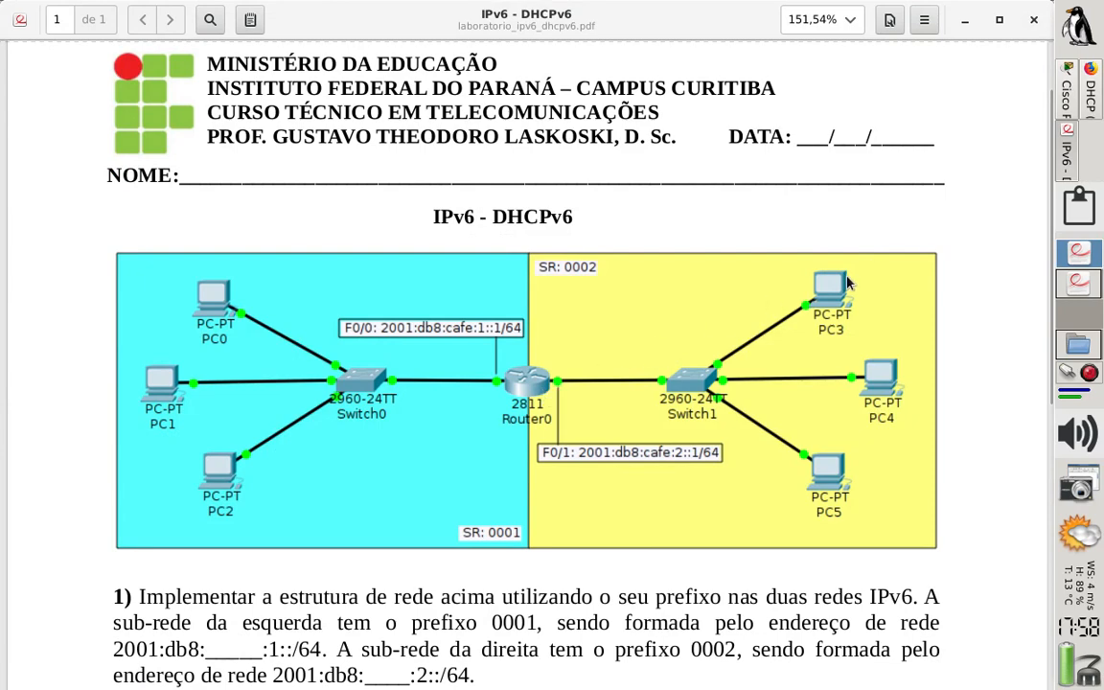
pyautogui.click(1089, 109)
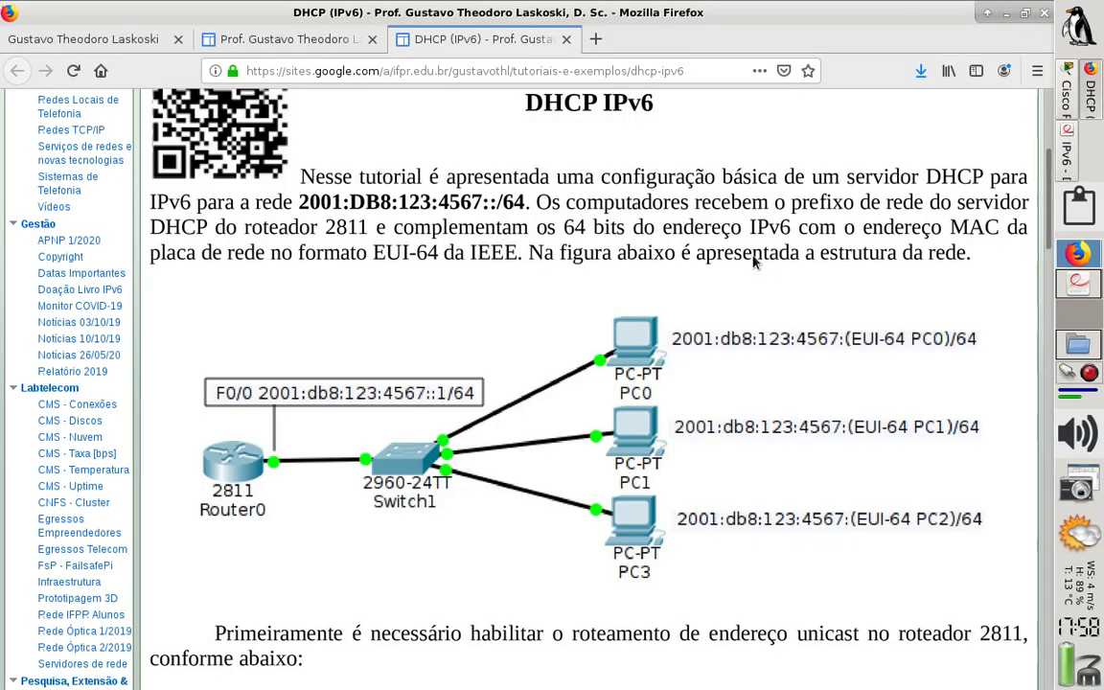
pyautogui.scroll(-1, 655, 247)
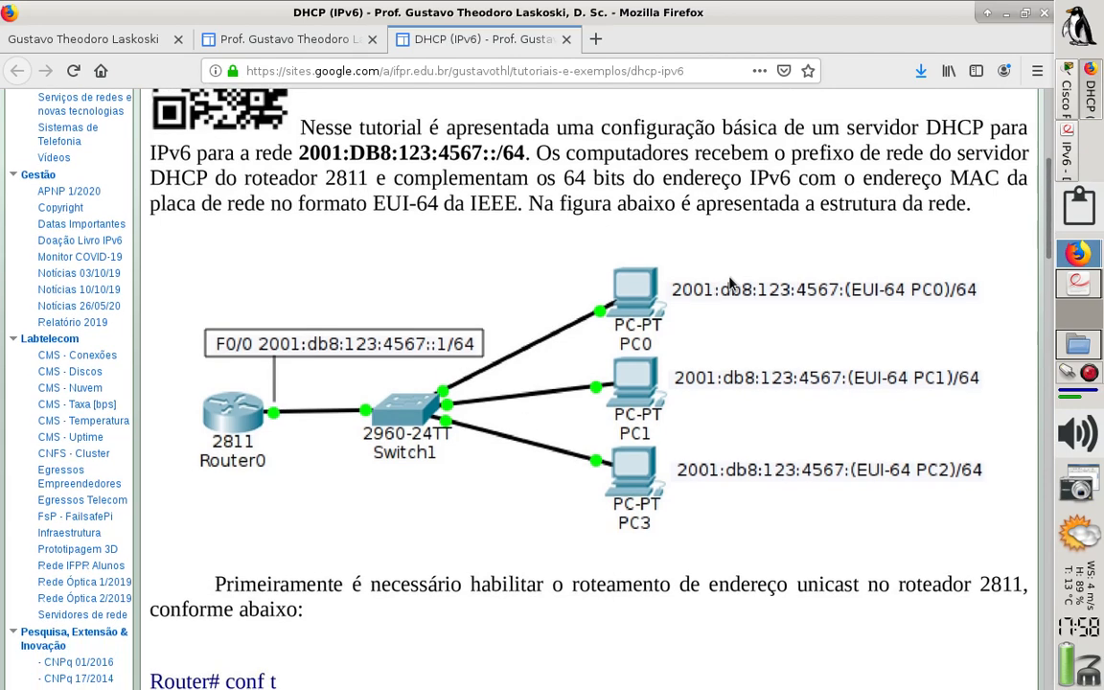
pyautogui.scroll(-3, 729, 283)
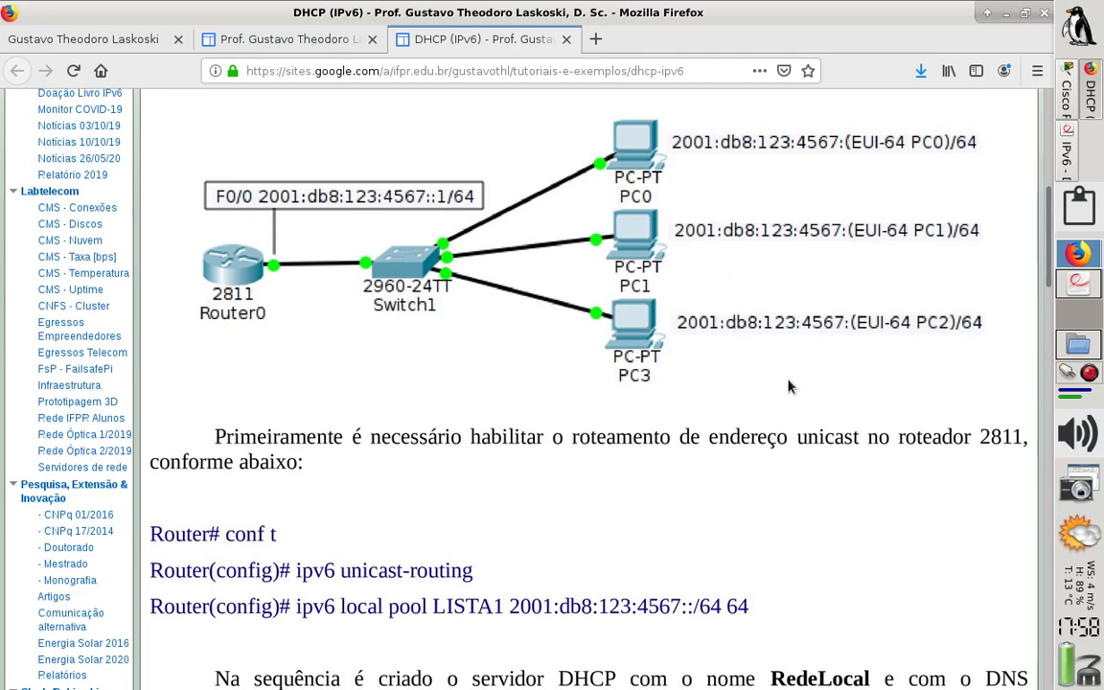
# Switch to Cisco Packet Tracer and place a 2811 router in the workspace with a 2960 switch on either side
pyautogui.click(1064, 100)
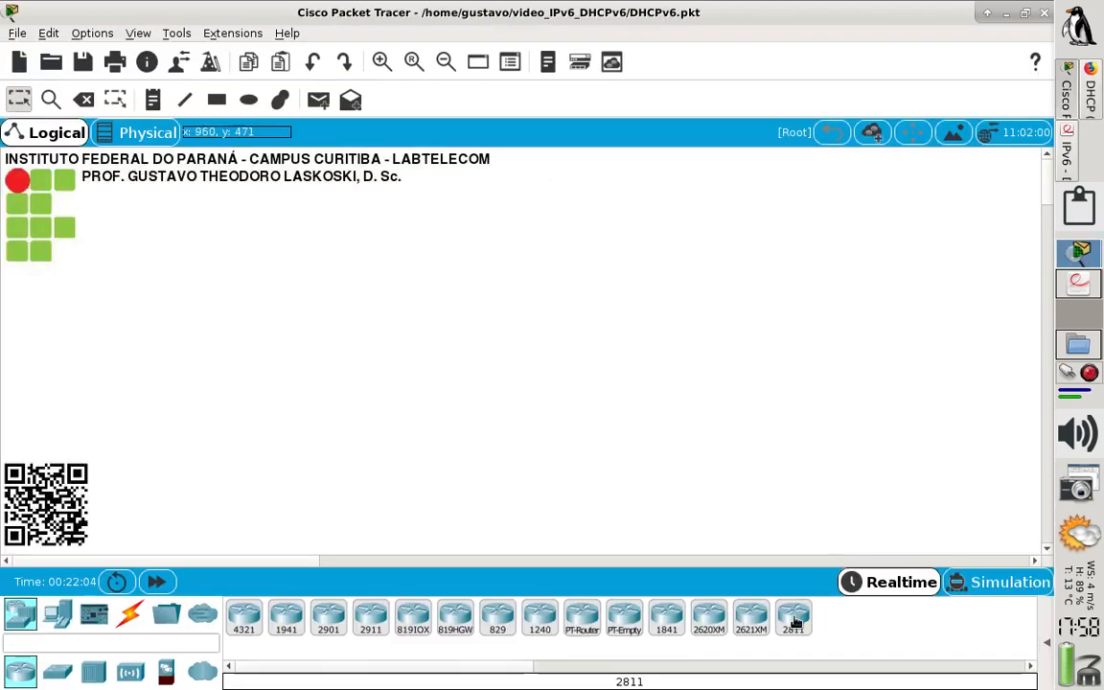
pyautogui.moveTo(794, 623); pyautogui.dragTo(496, 352)
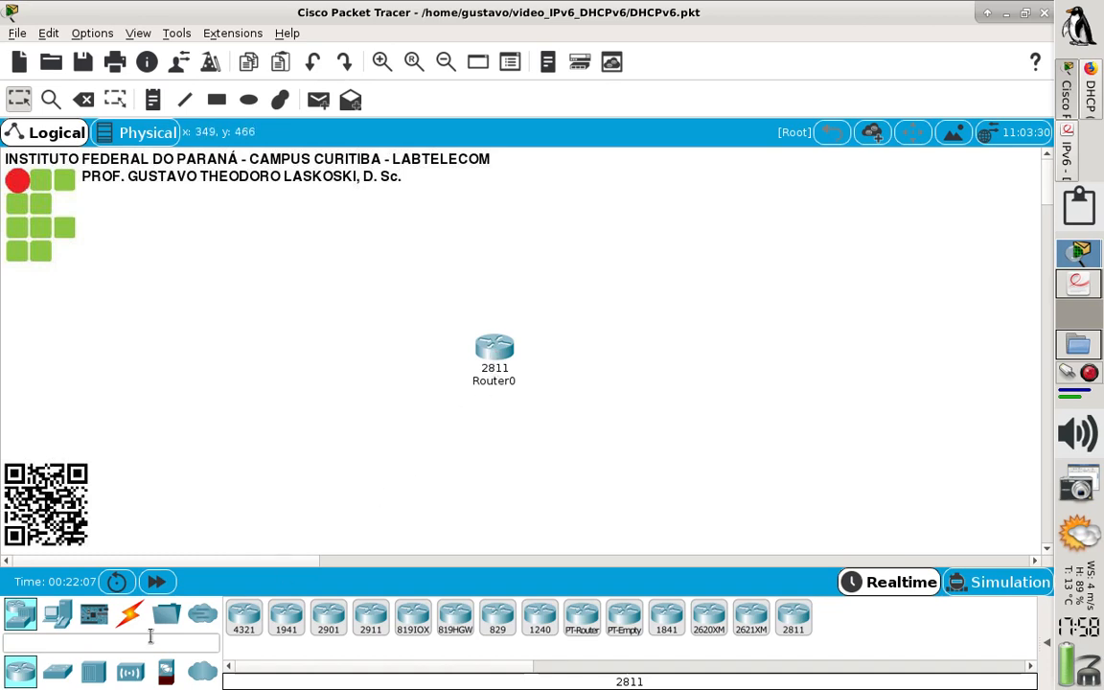
pyautogui.click(57, 671)
pyautogui.moveTo(243, 619); pyautogui.dragTo(314, 353)
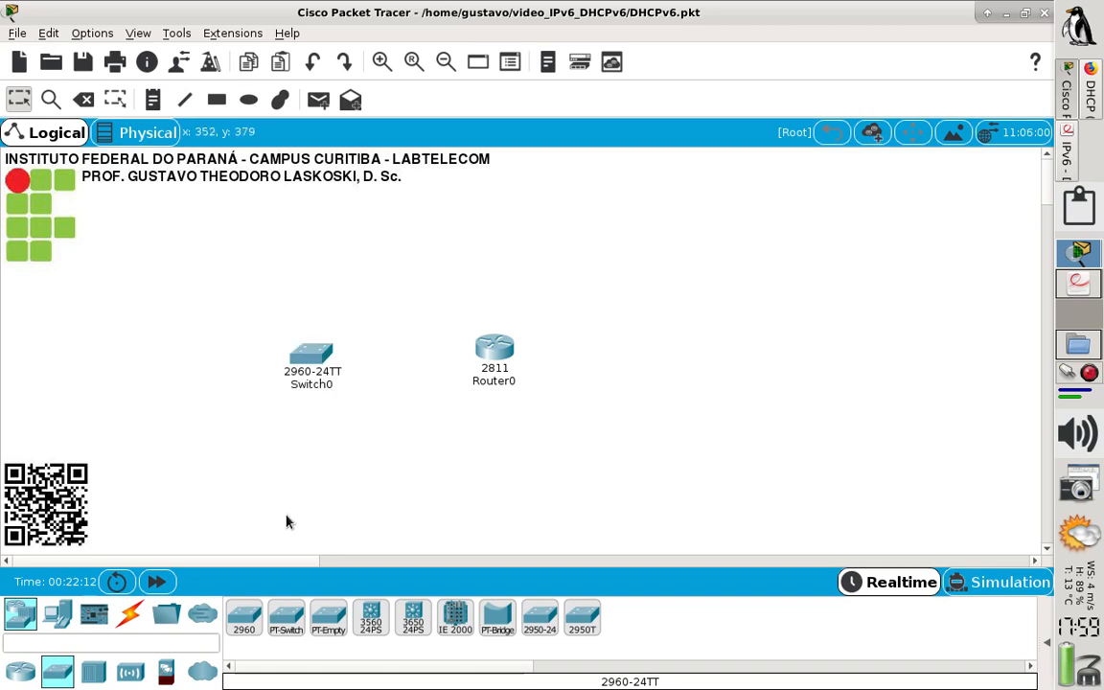
pyautogui.moveTo(241, 616); pyautogui.dragTo(695, 350)
pyautogui.moveTo(316, 357); pyautogui.dragTo(333, 353)
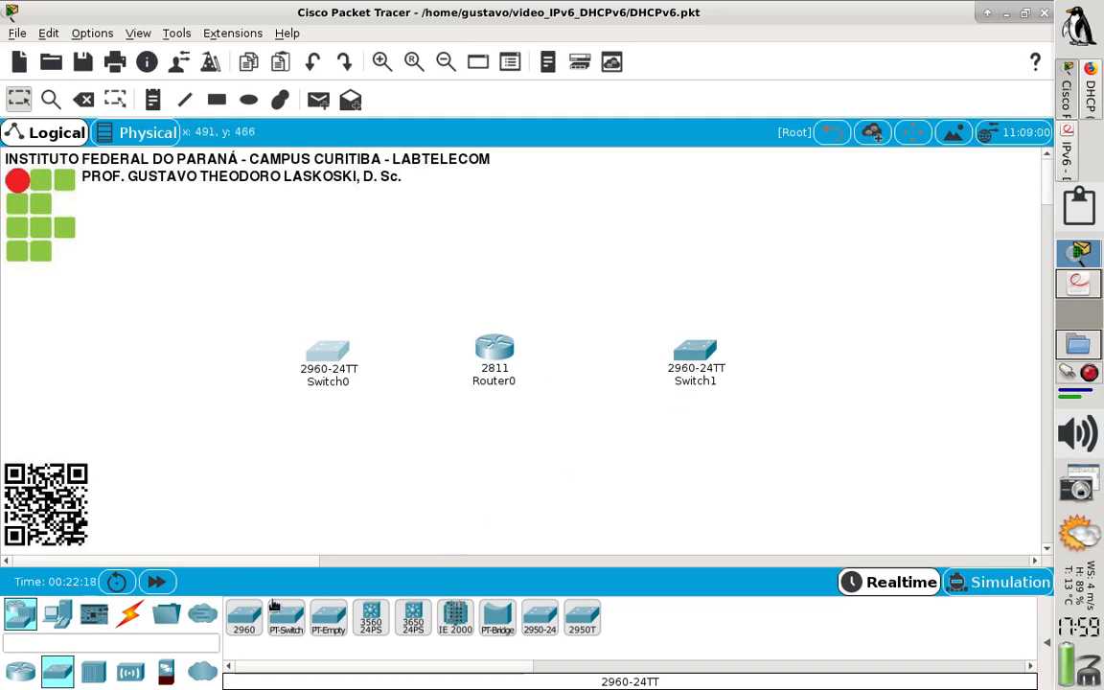
# Place six PCs in the workspace: three in a column left of Switch0 and three in a column right of Switch1
pyautogui.click(57, 618)
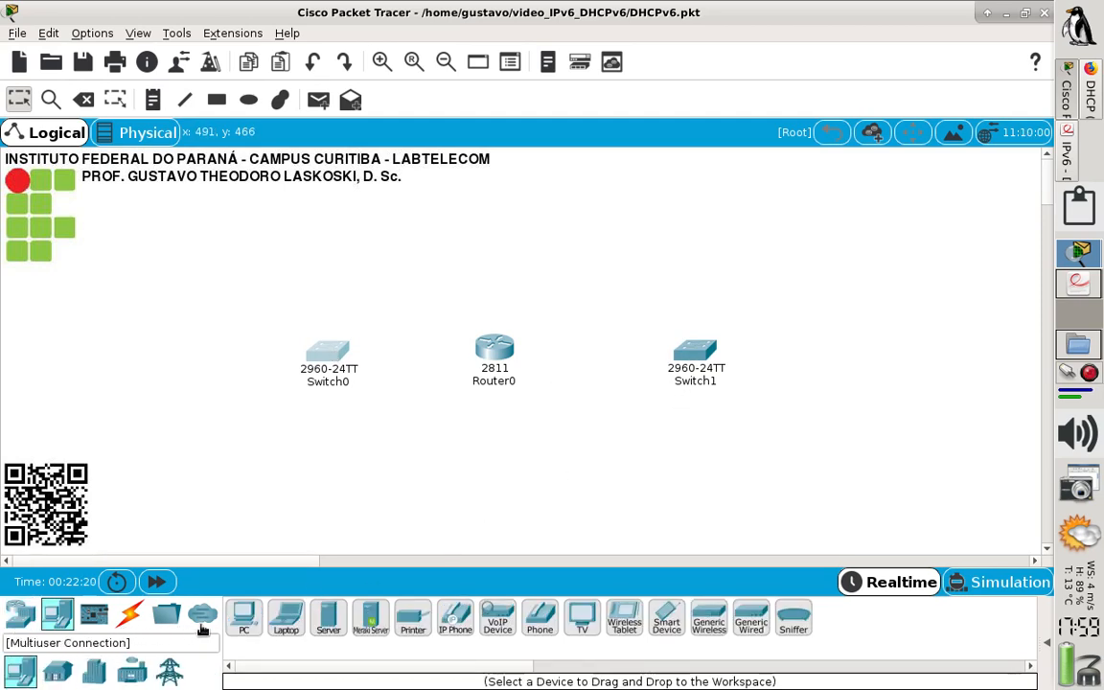
pyautogui.moveTo(243, 618); pyautogui.dragTo(205, 280)
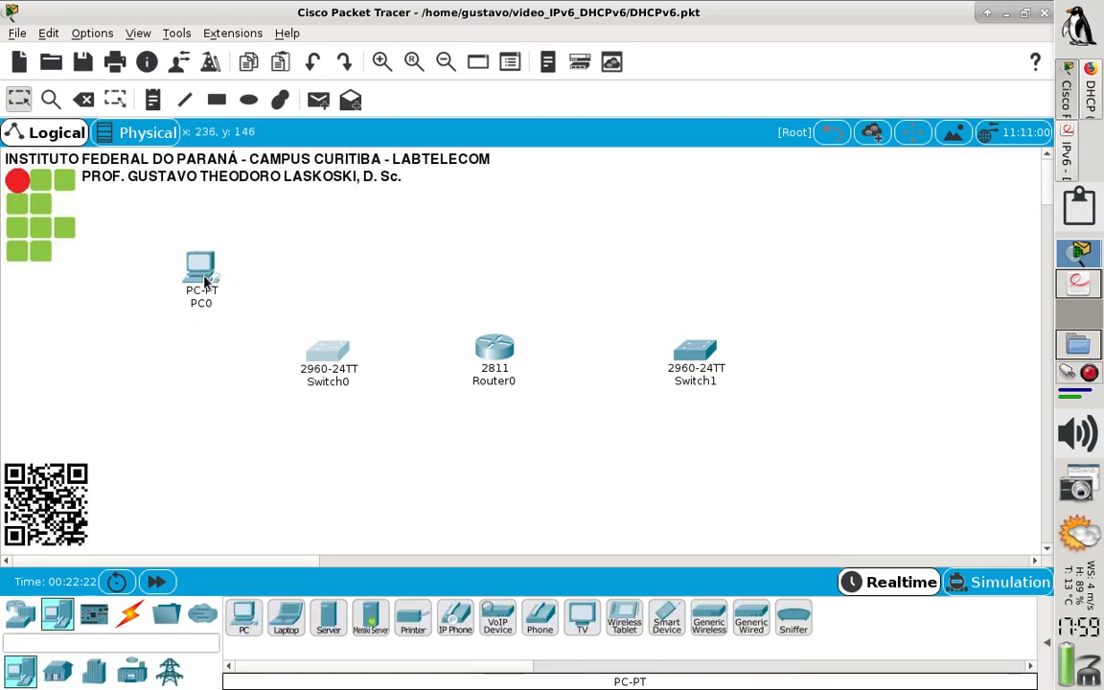
pyautogui.moveTo(244, 615); pyautogui.dragTo(198, 370)
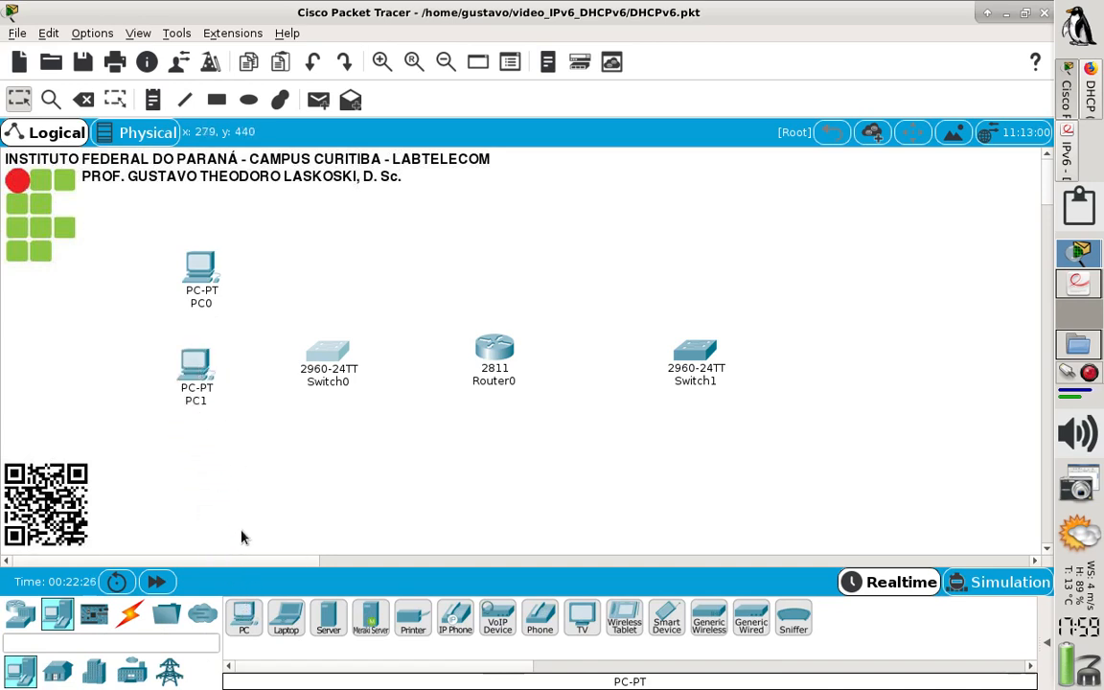
pyautogui.moveTo(243, 618); pyautogui.dragTo(228, 465)
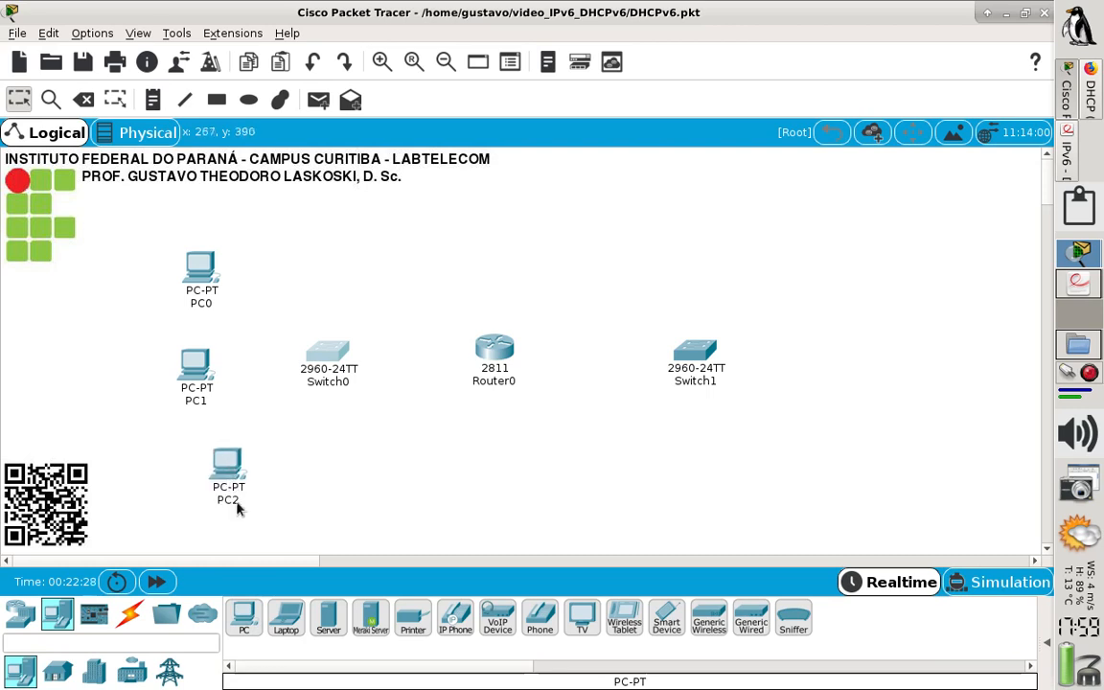
pyautogui.moveTo(246, 621); pyautogui.dragTo(809, 269)
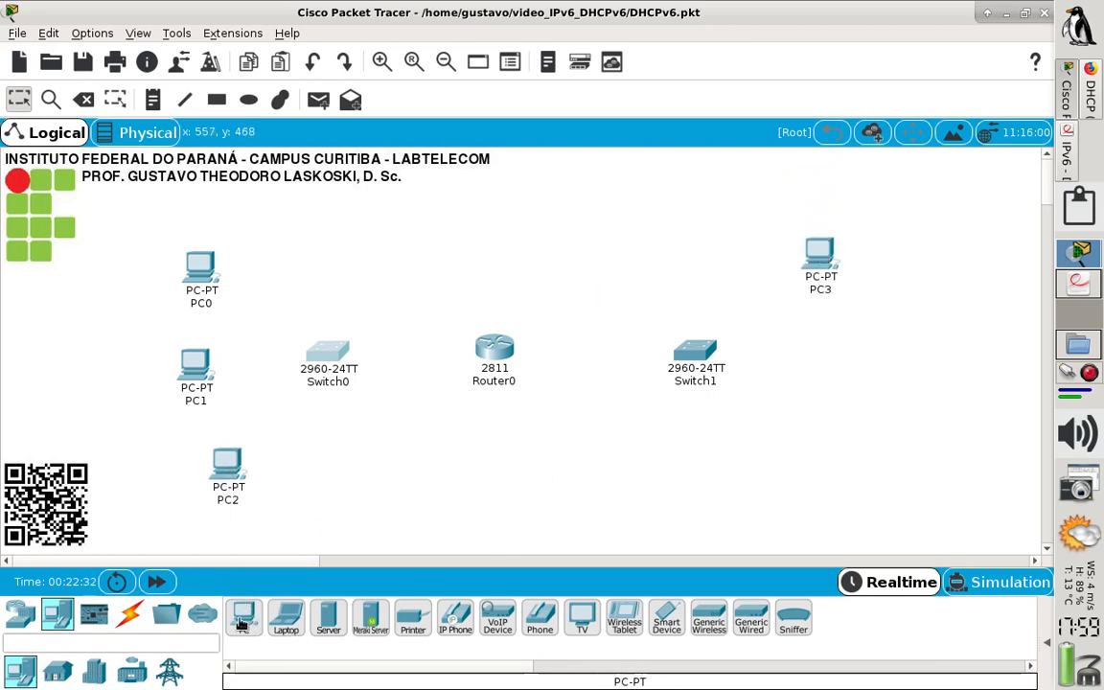
pyautogui.moveTo(241, 624); pyautogui.dragTo(826, 355)
pyautogui.moveTo(244, 621); pyautogui.dragTo(825, 462)
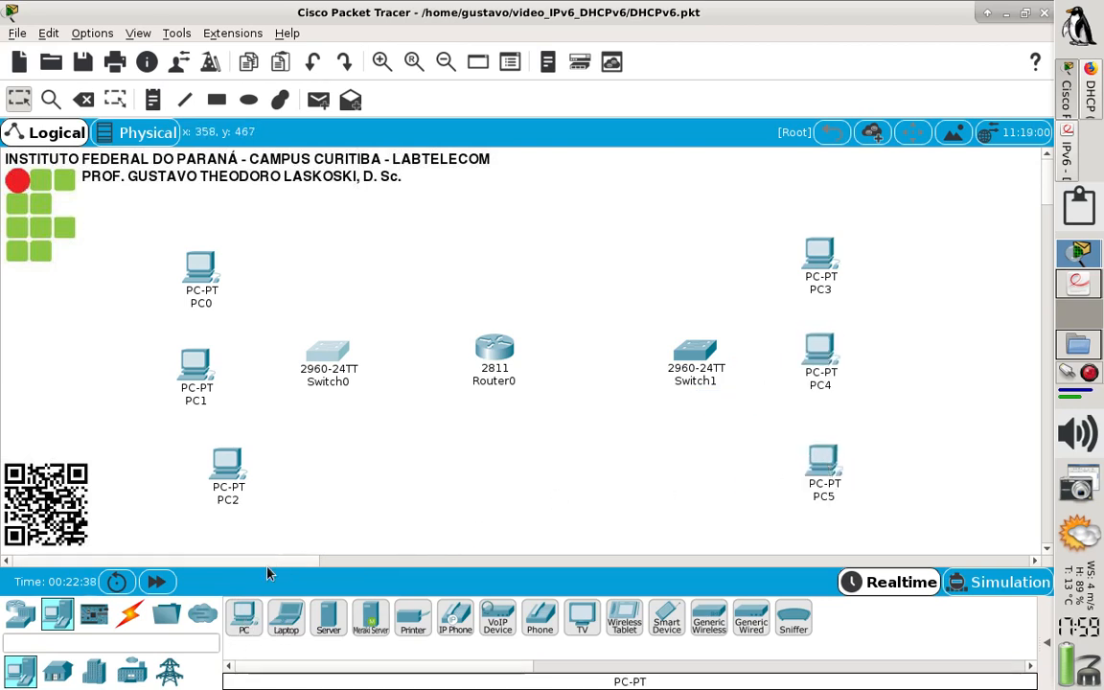
# Check the topology in laboratorio_ipv6_dhcpv6.pdf, and connect Router0 FastEthernet0/0 to Switch0 FastEthernet0/1 in Packet Tracer with a copper straight-through cable
pyautogui.click(128, 617)
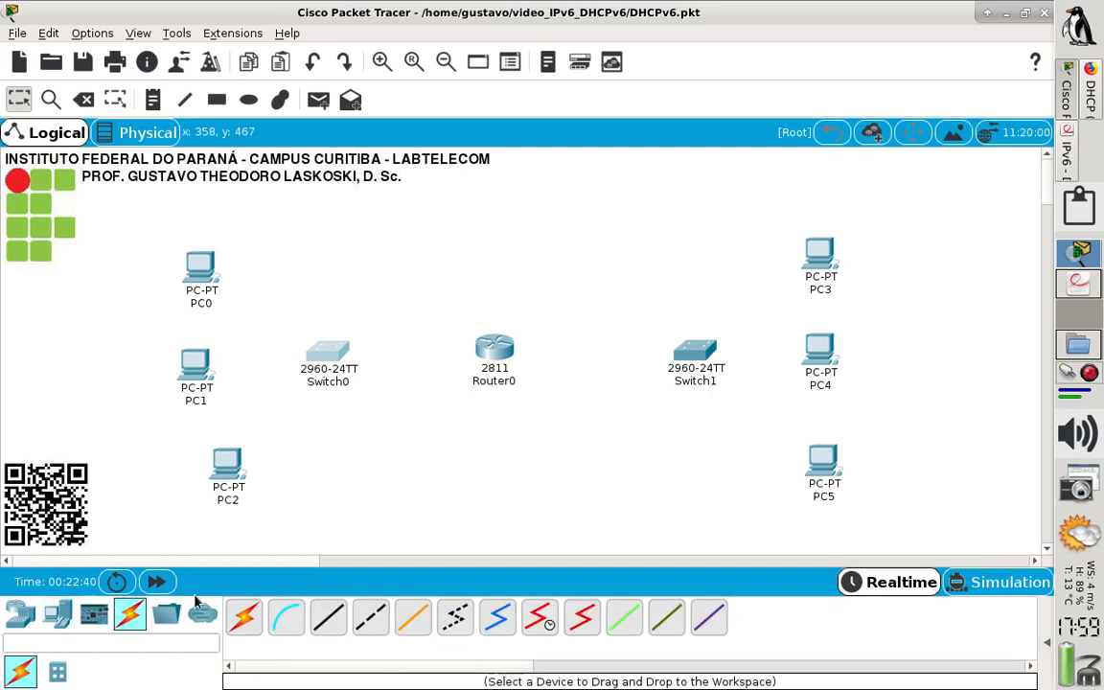
pyautogui.click(1089, 151)
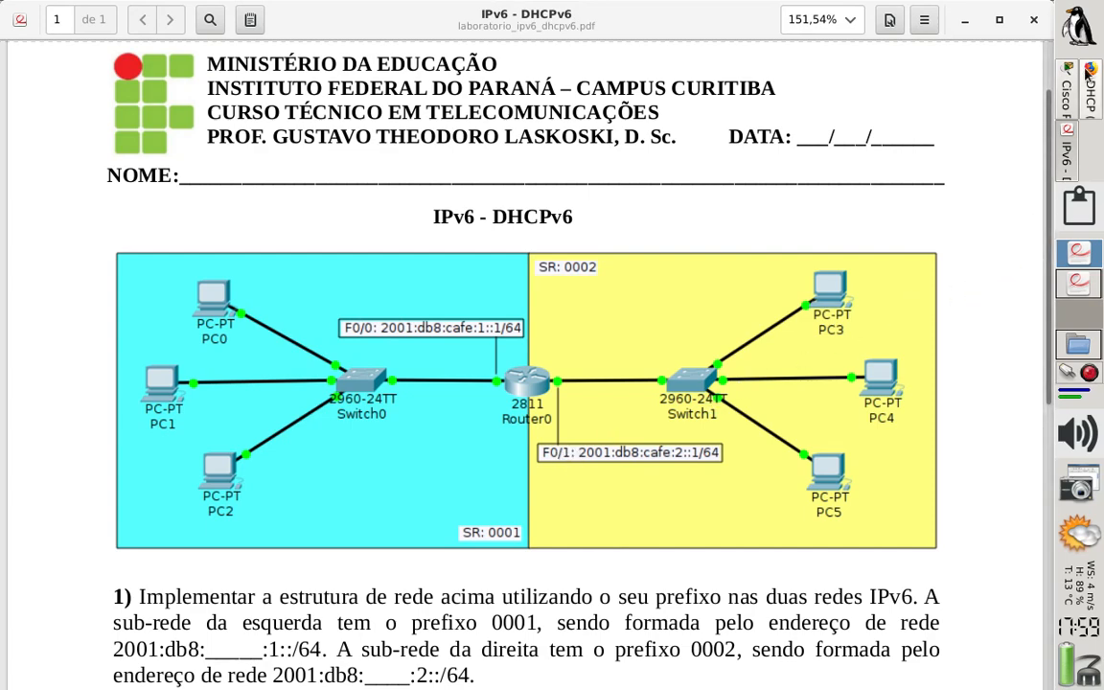
pyautogui.click(1068, 96)
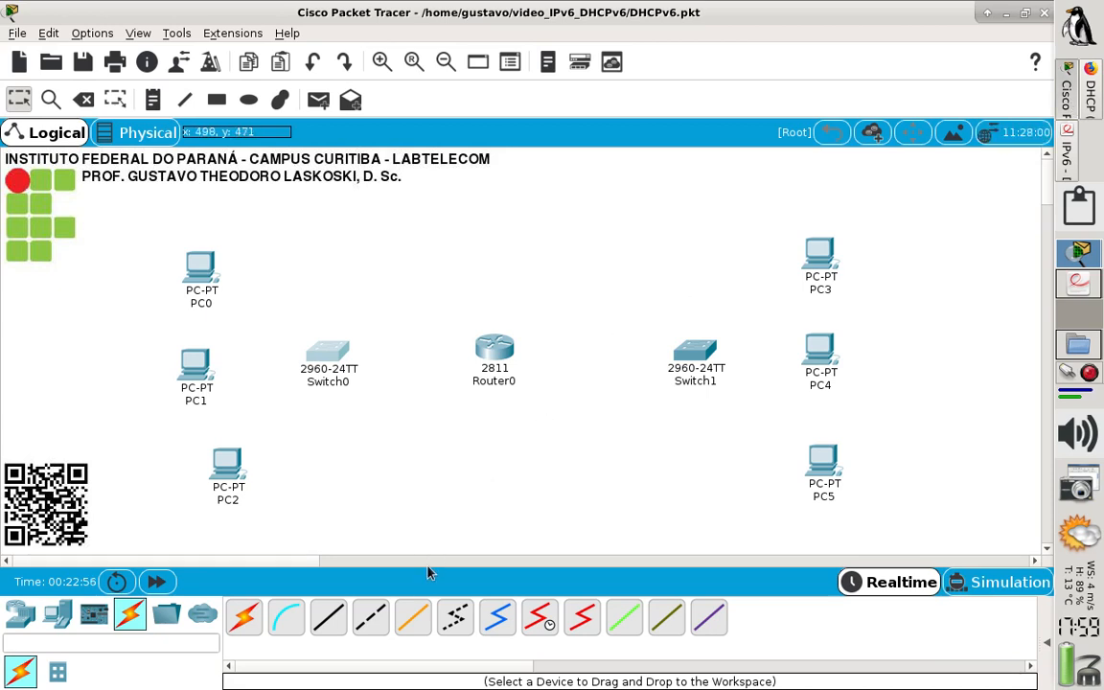
pyautogui.click(329, 618)
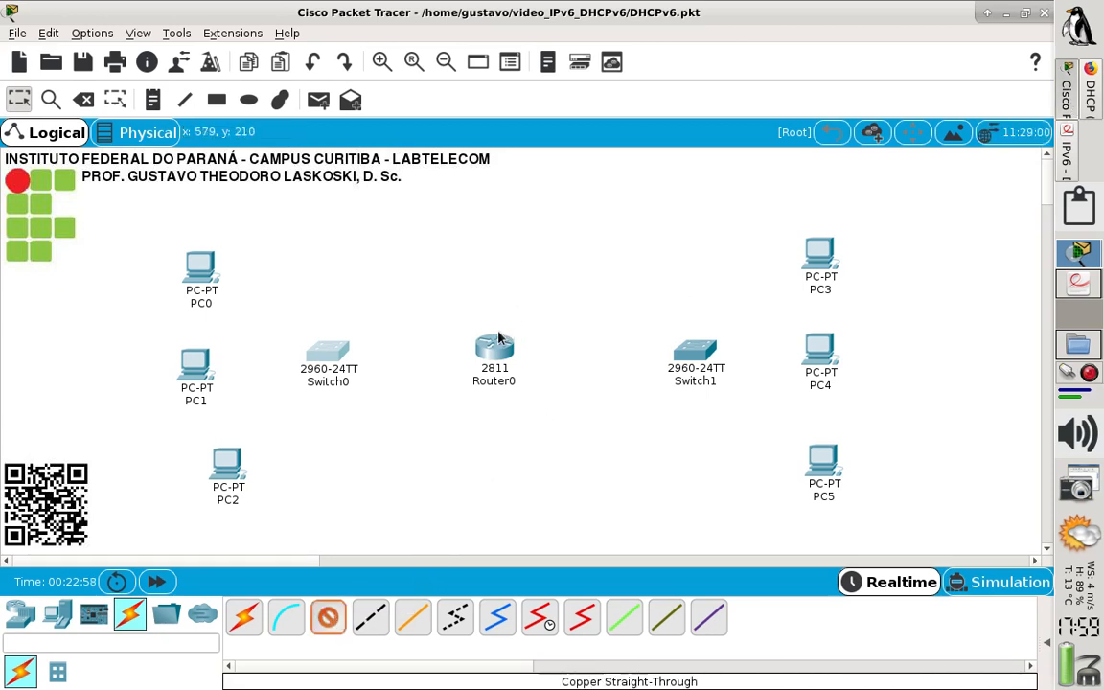
pyautogui.click(495, 347)
pyautogui.click(517, 389)
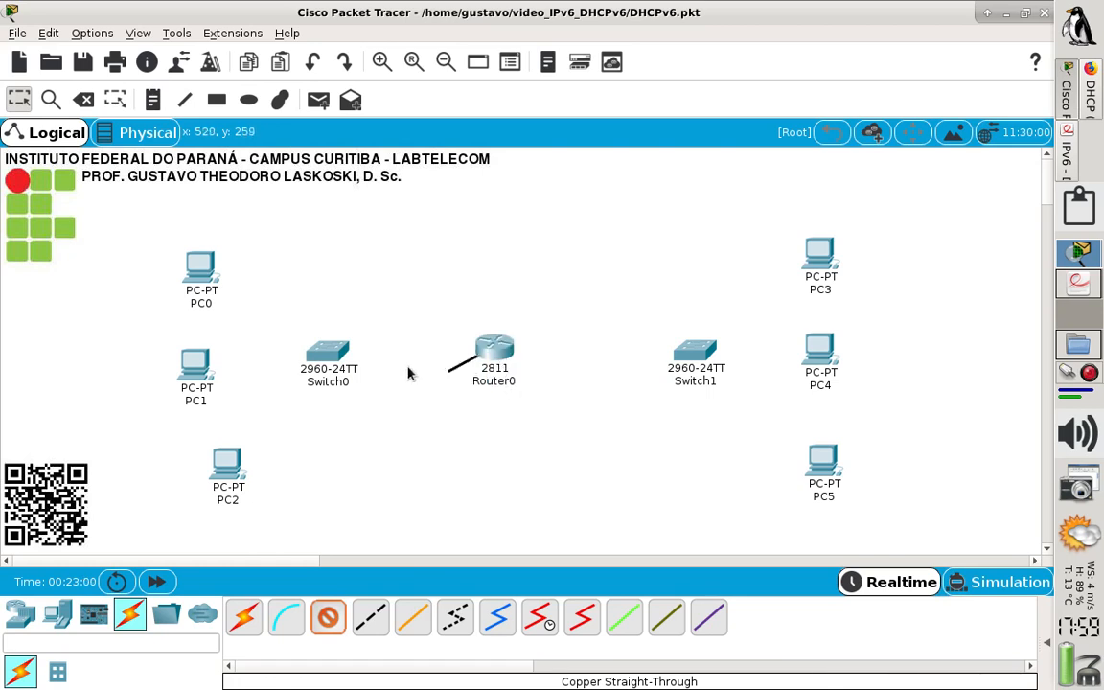
pyautogui.click(337, 356)
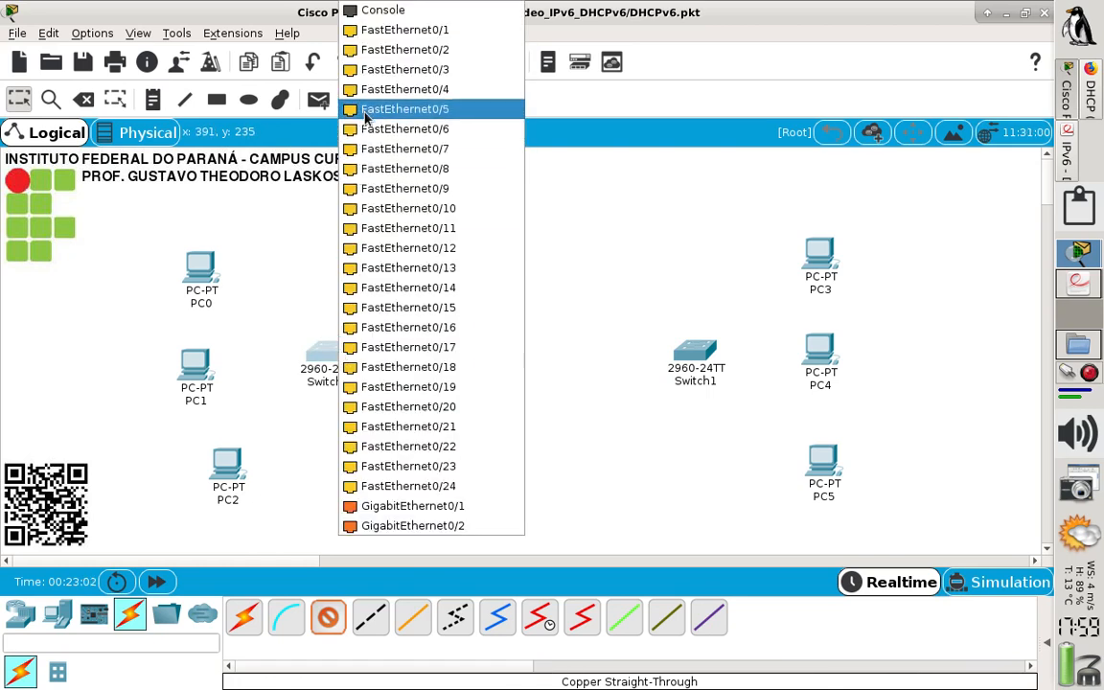
pyautogui.click(403, 31)
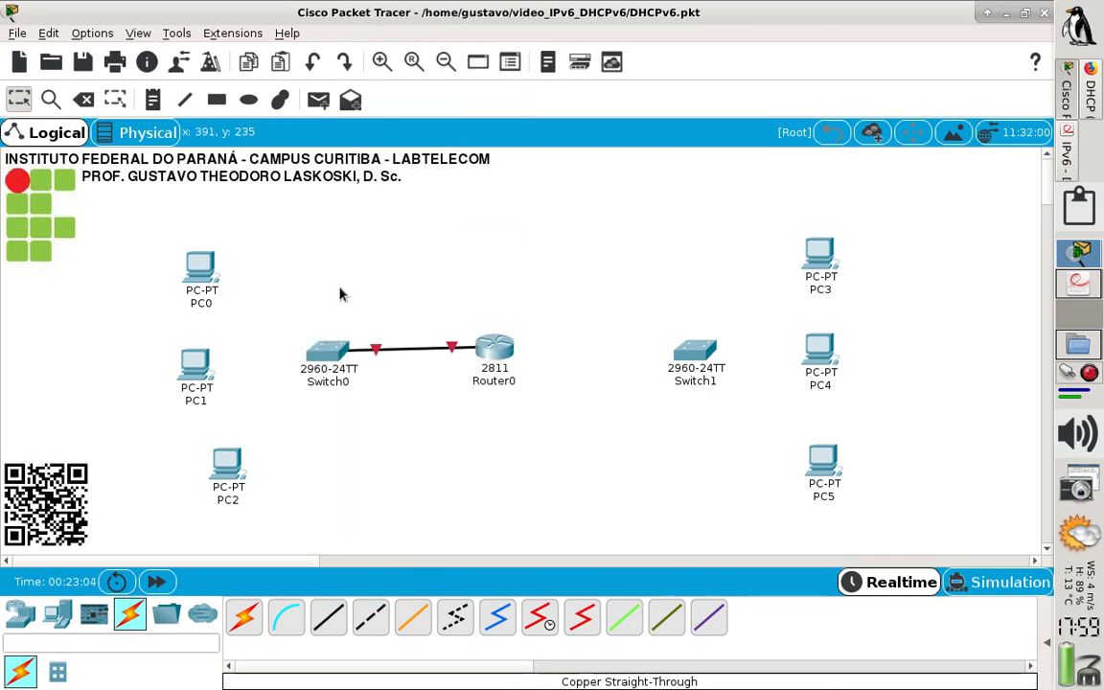
# Connect Switch0 FastEthernet0/2 to PC0 FastEthernet0 with a copper straight-through cable
pyautogui.click(326, 615)
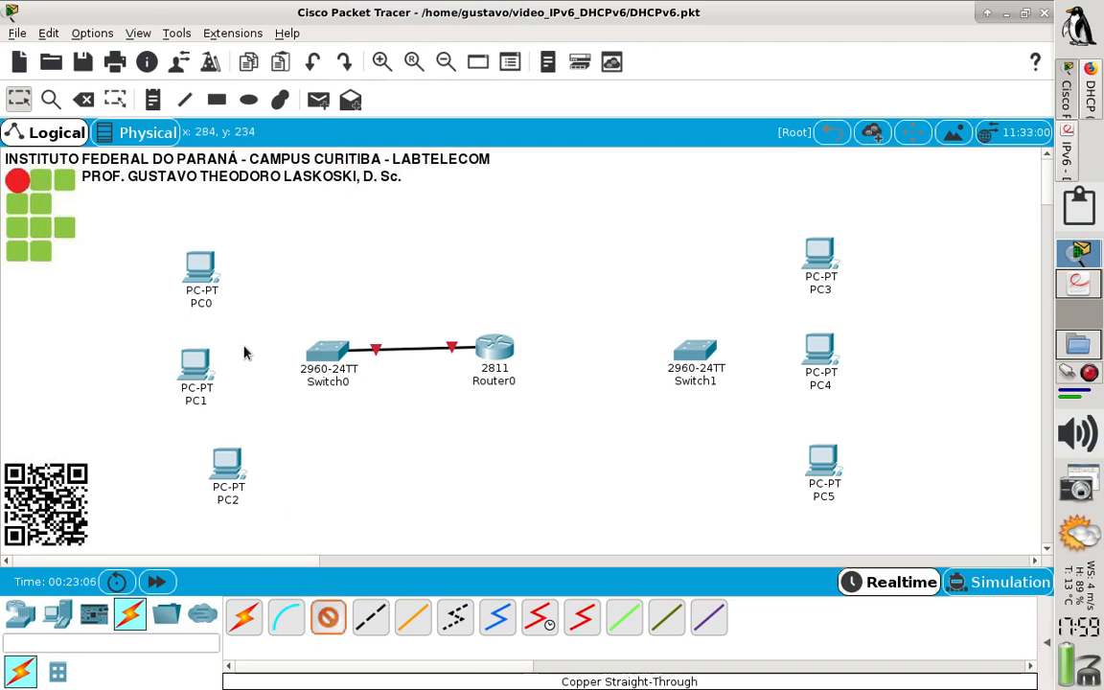
pyautogui.click(323, 352)
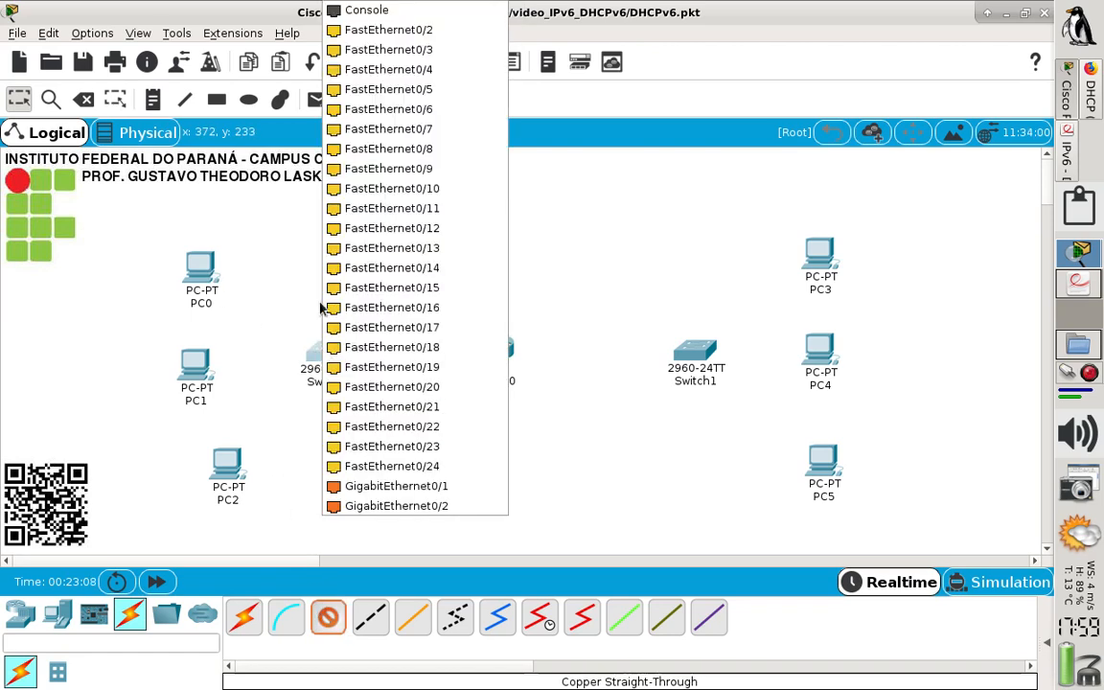
pyautogui.click(398, 34)
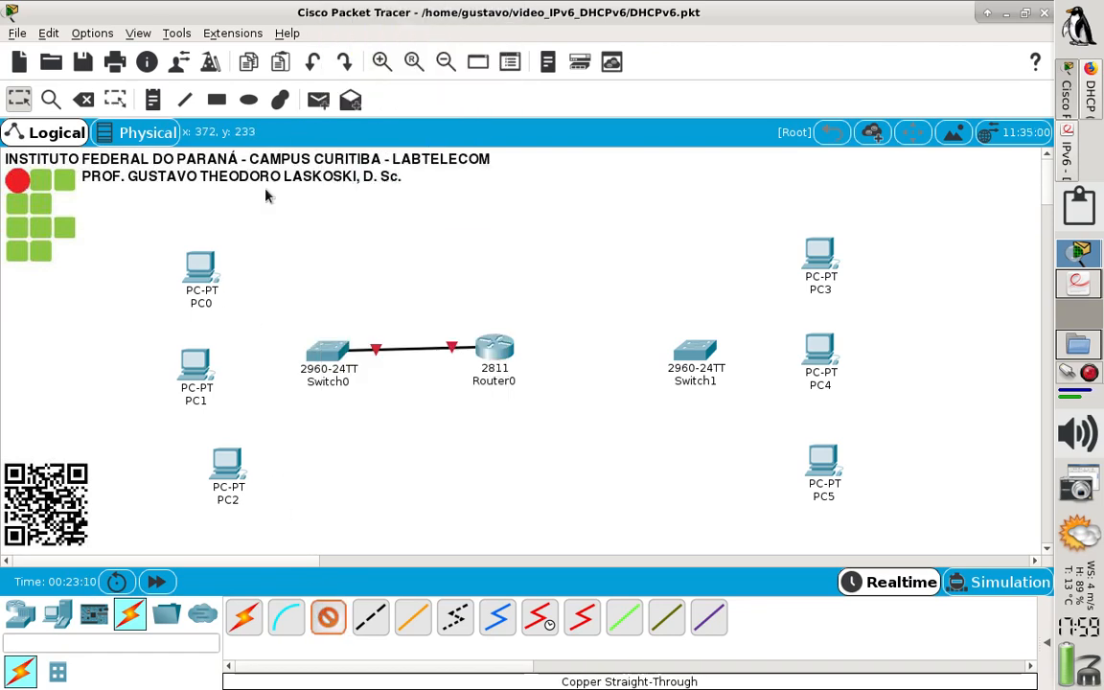
pyautogui.click(203, 271)
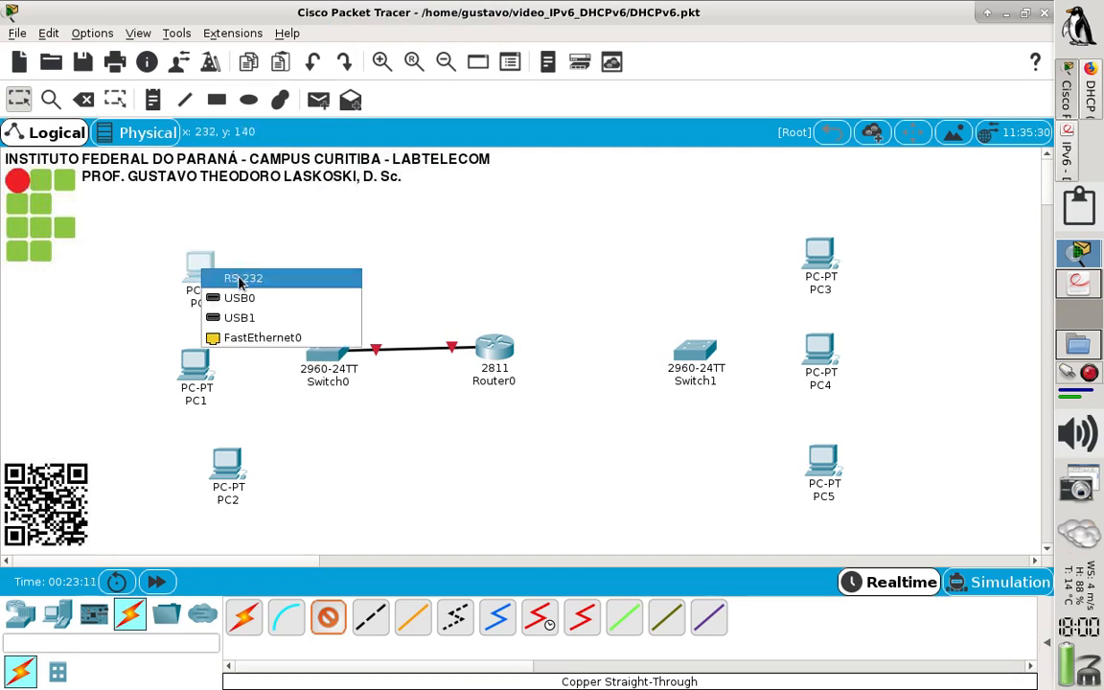
pyautogui.click(251, 337)
# Connect Switch0 FastEthernet0/3 to PC1 FastEthernet0 with a copper straight-through cable
pyautogui.click(329, 616)
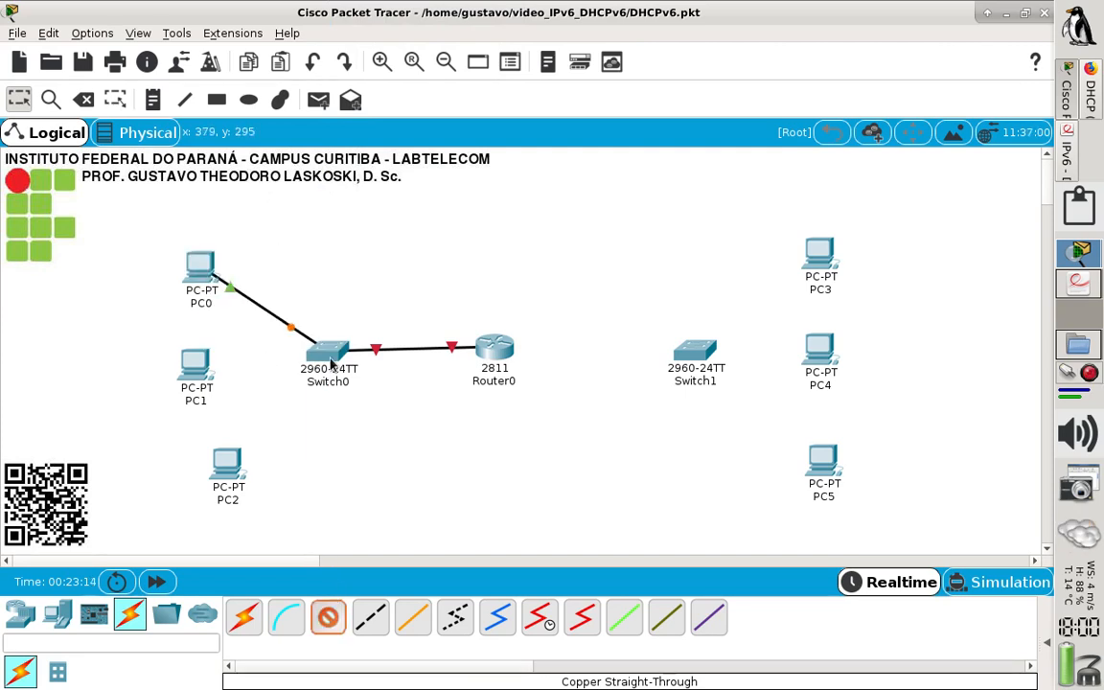
pyautogui.click(329, 357)
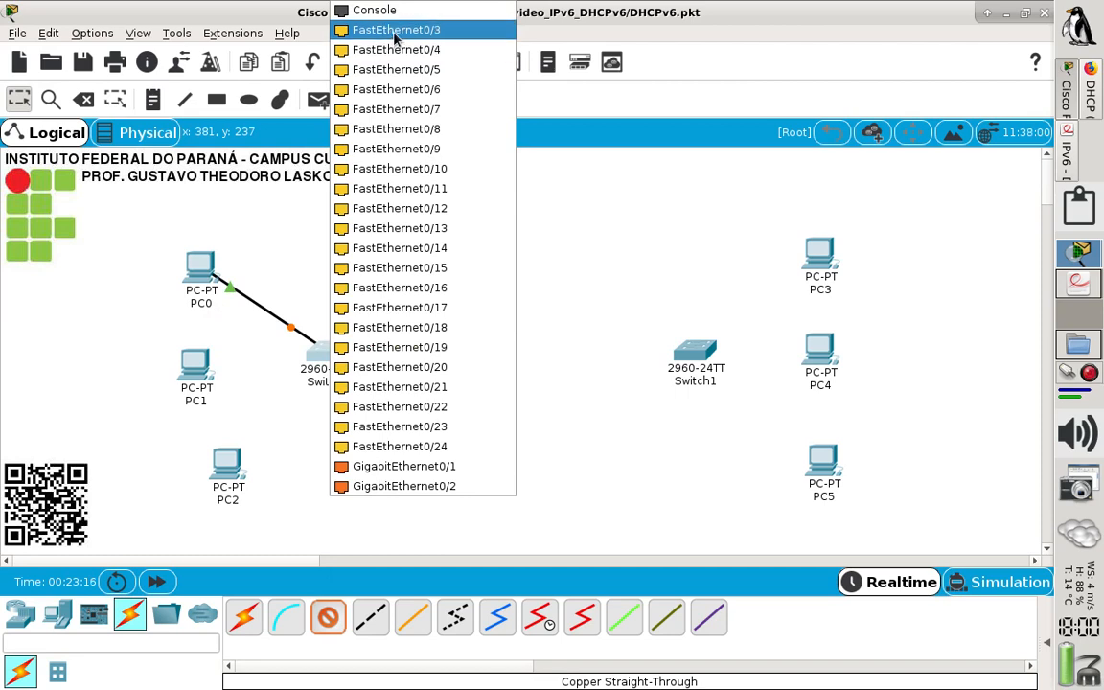
pyautogui.click(357, 31)
pyautogui.click(198, 369)
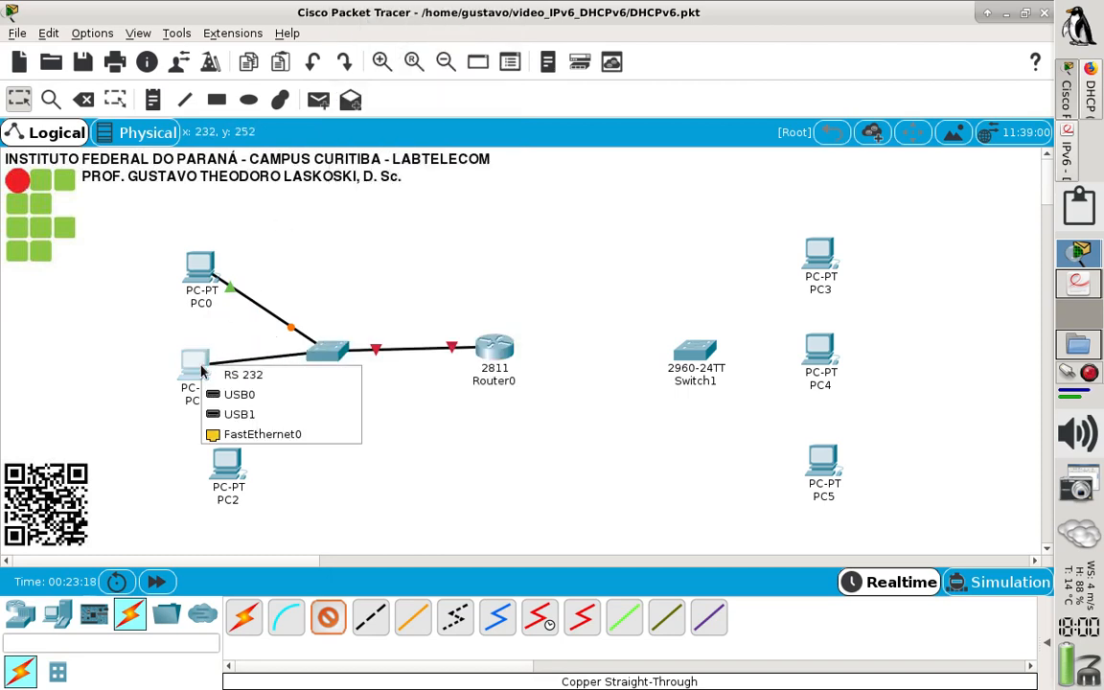
pyautogui.click(249, 434)
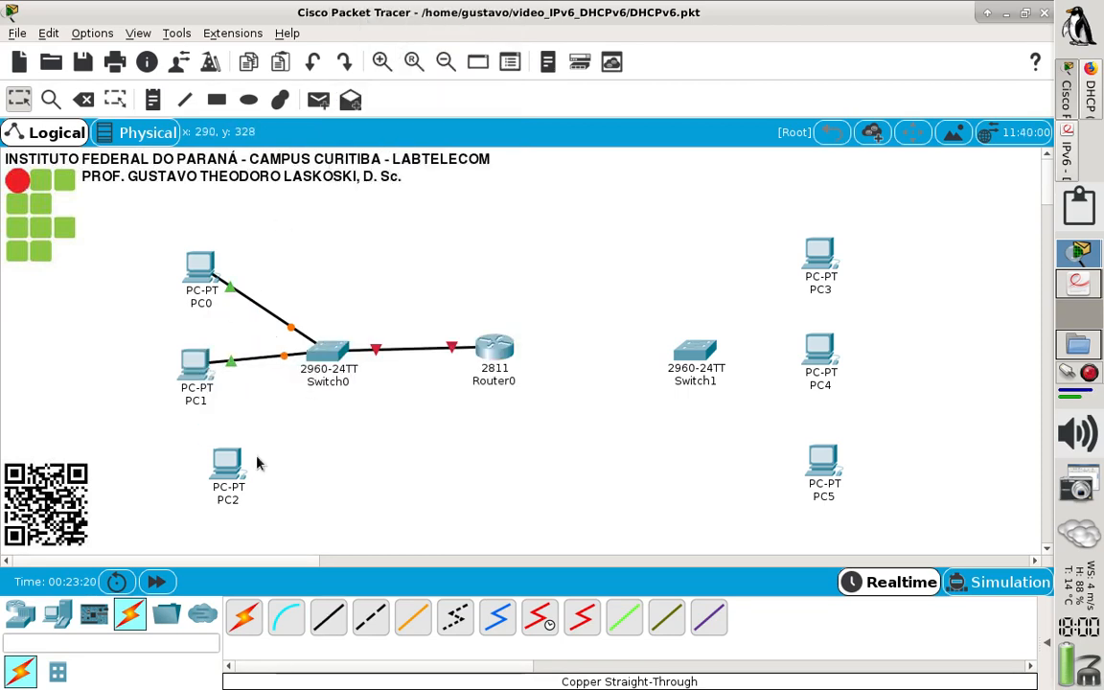
# Connect Switch0 FastEthernet0/4 to PC2 FastEthernet0 with a copper straight-through cable
pyautogui.click(331, 619)
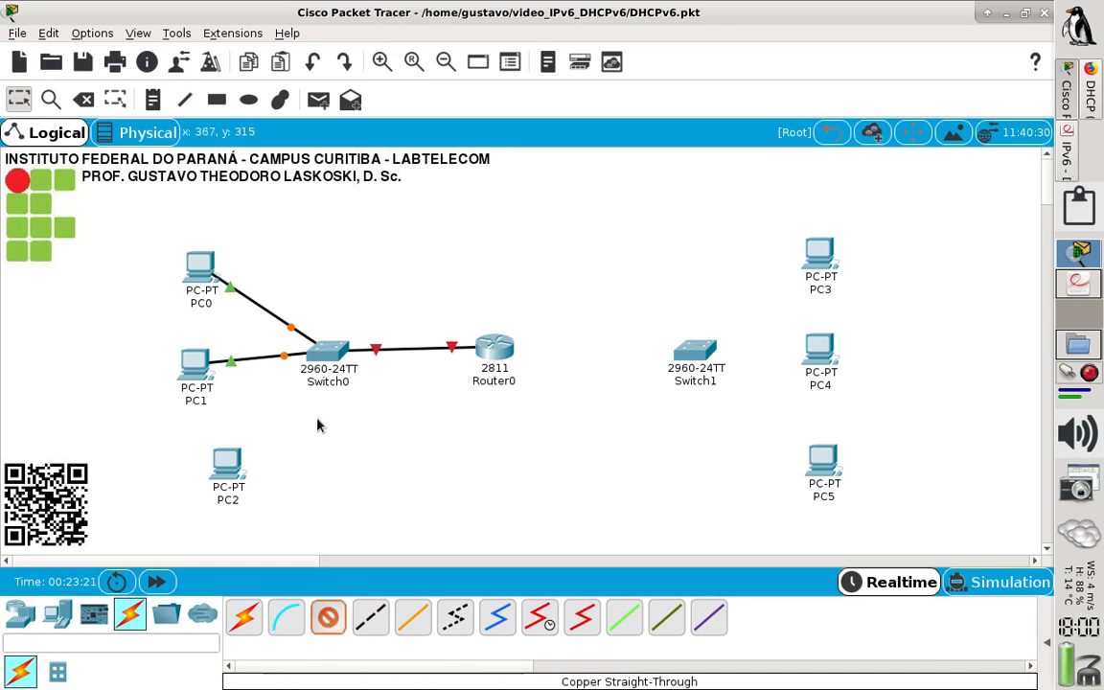
pyautogui.click(325, 362)
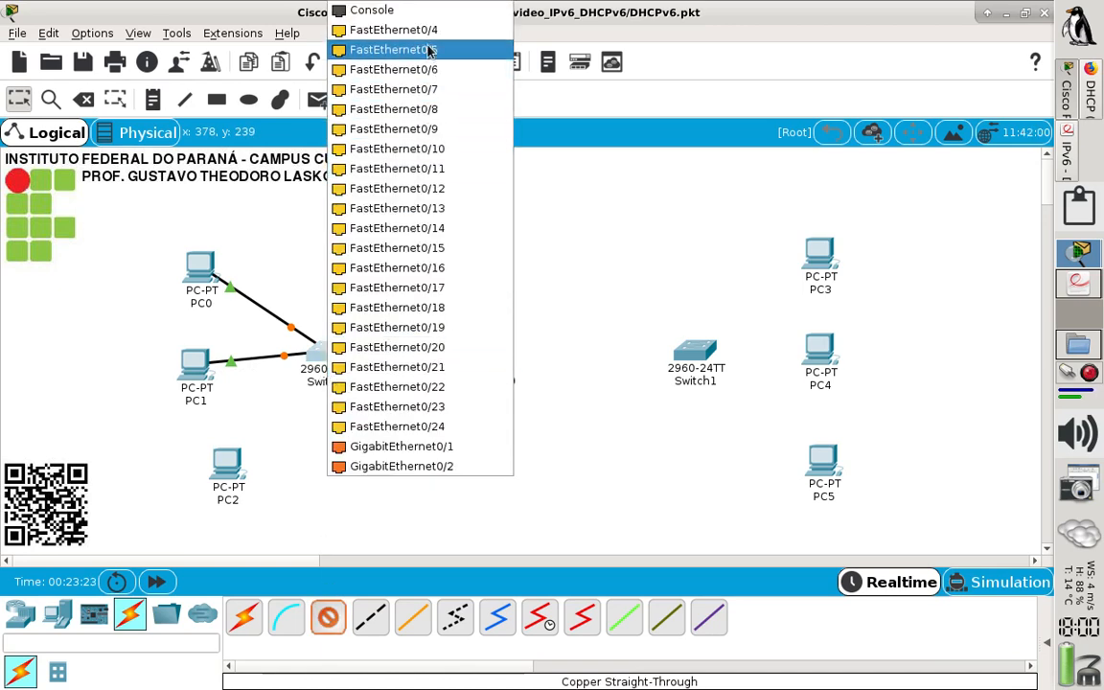
pyautogui.click(393, 31)
pyautogui.click(222, 473)
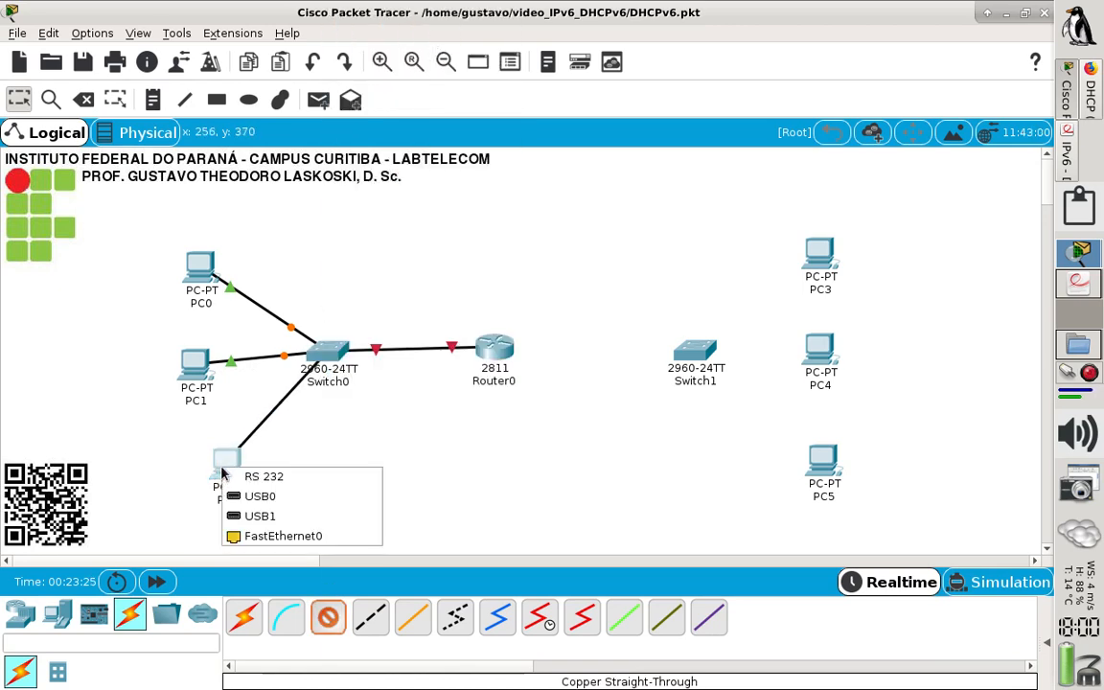
pyautogui.click(240, 536)
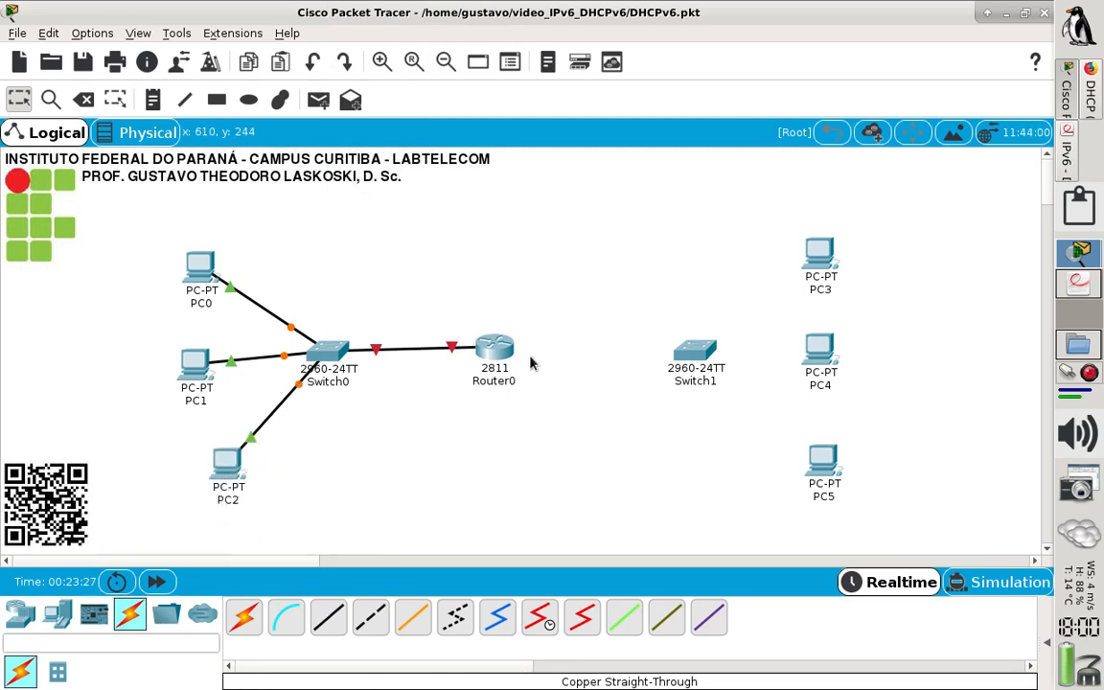
# Nudge Router0 into line with the switches and connect its FastEthernet0/1 to Switch1 FastEthernet0/1 with a copper straight-through cable
pyautogui.moveTo(501, 346); pyautogui.dragTo(509, 352)
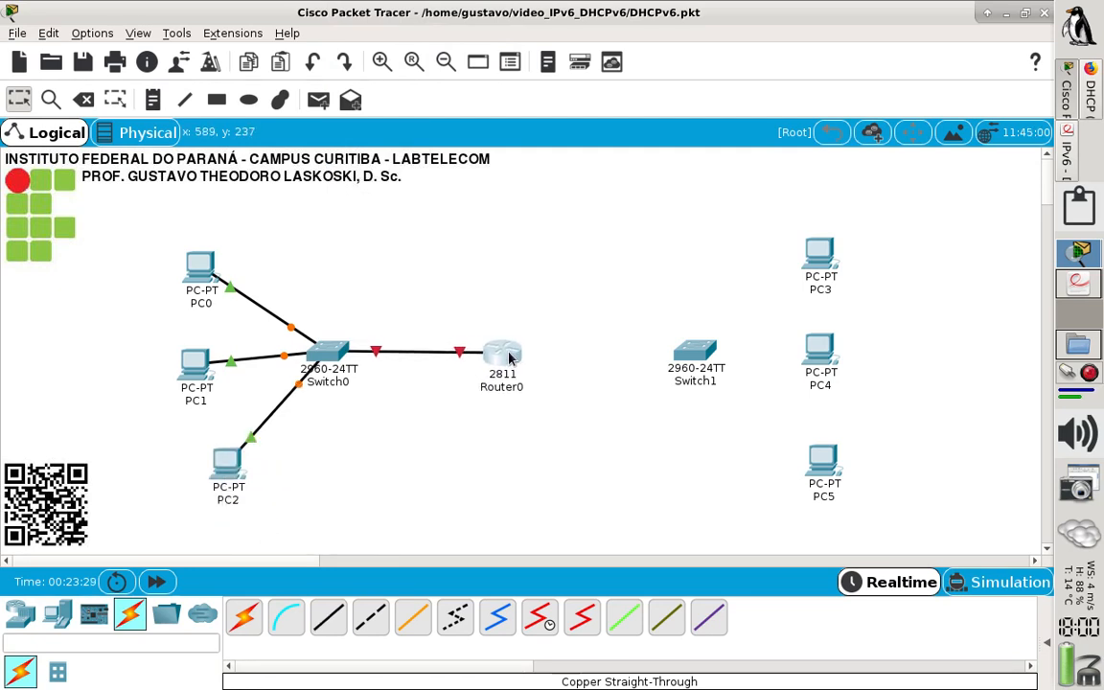
pyautogui.click(331, 618)
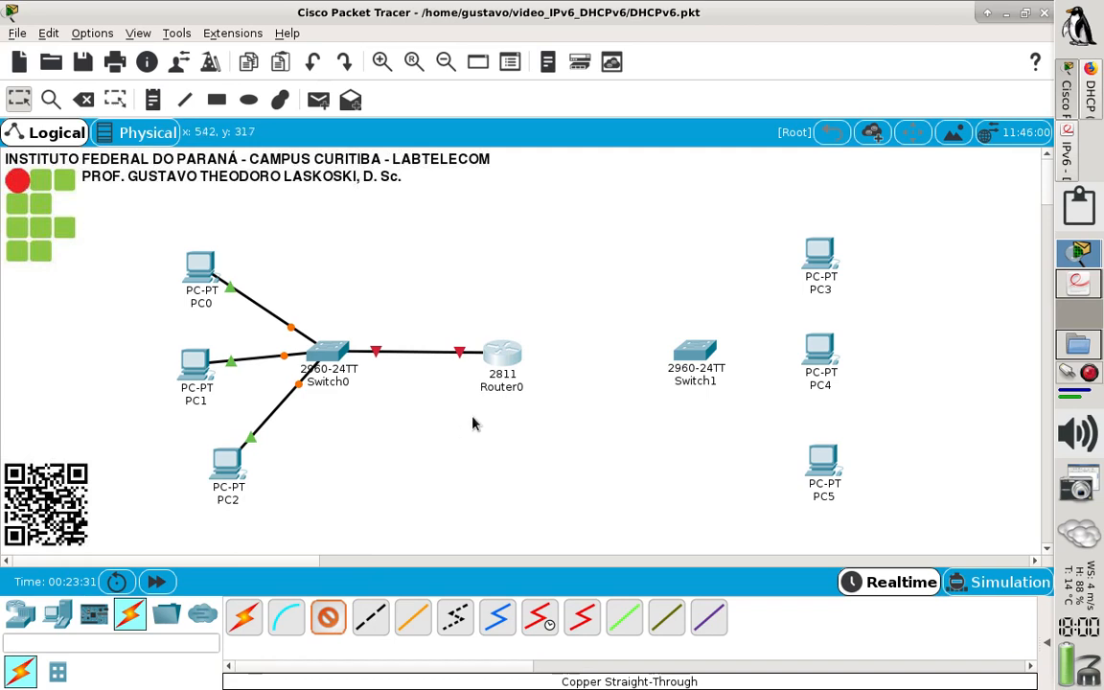
pyautogui.click(505, 353)
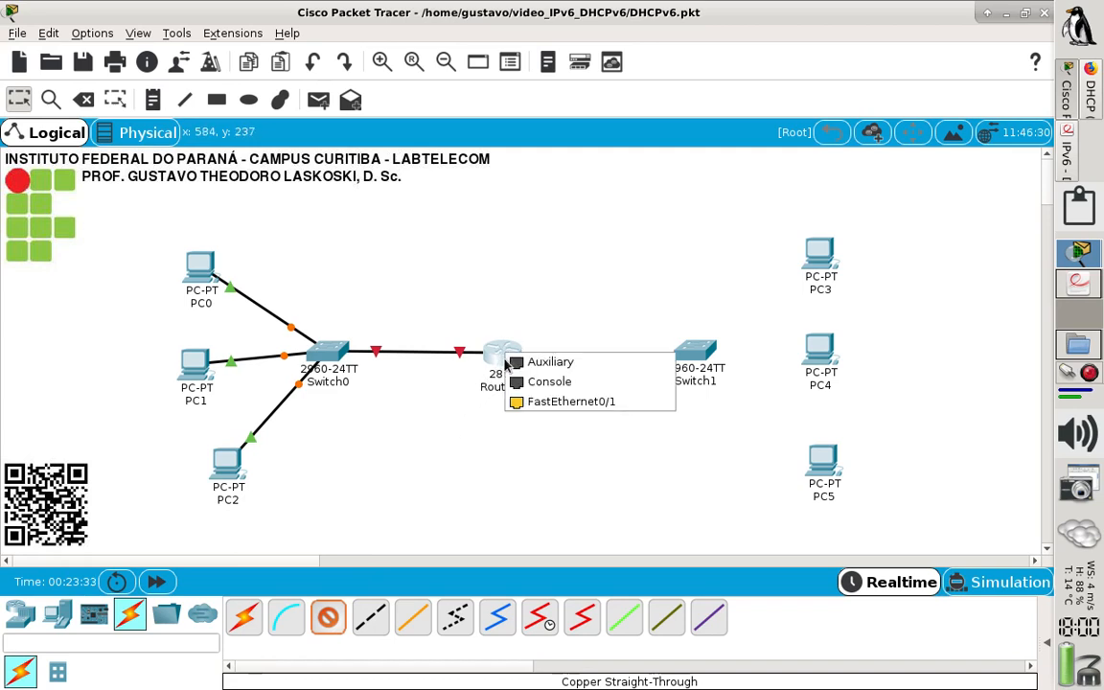
pyautogui.click(539, 400)
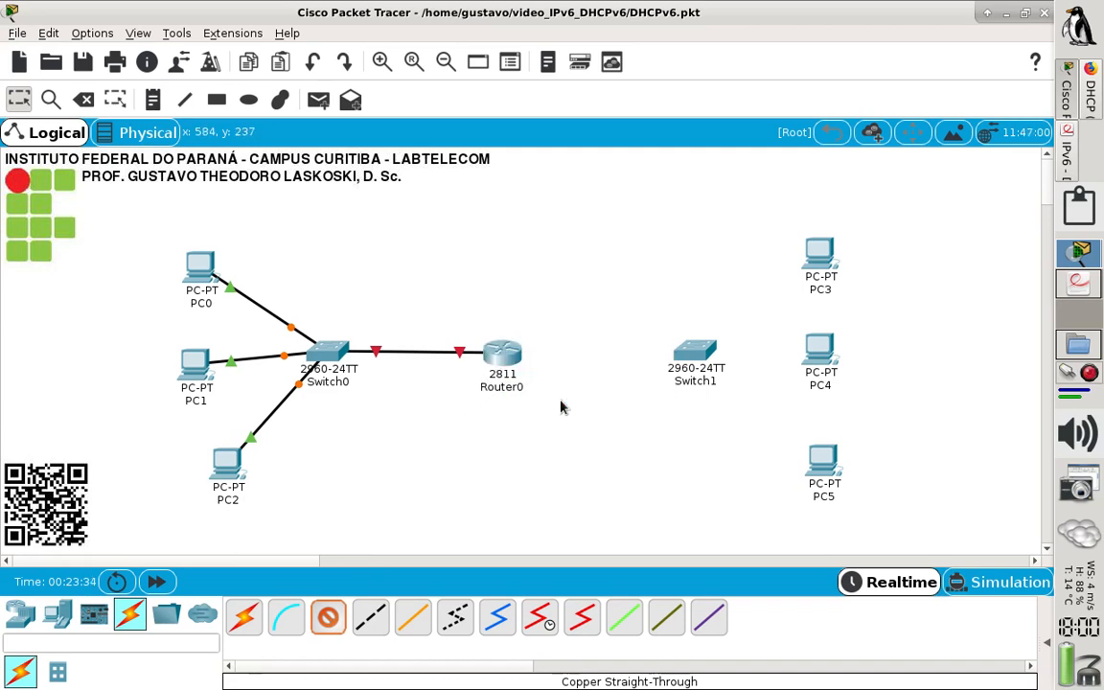
pyautogui.click(696, 356)
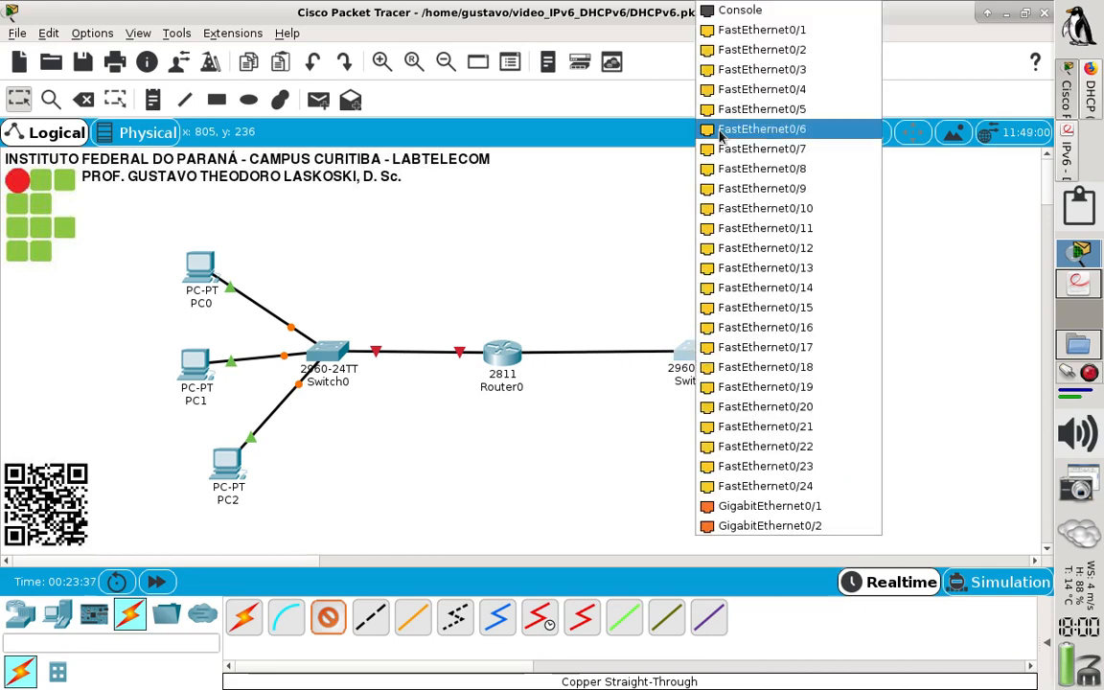
pyautogui.click(762, 29)
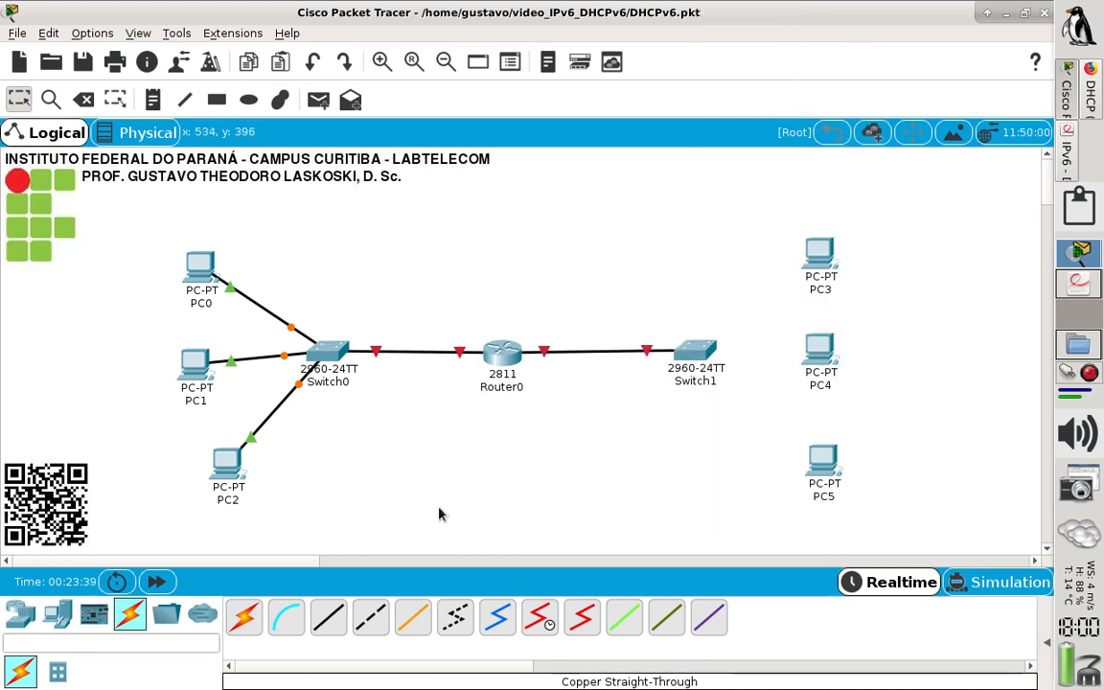
# Connect Switch1 FastEthernet0/2 to PC3 FastEthernet0 with a copper straight-through cable
pyautogui.click(331, 617)
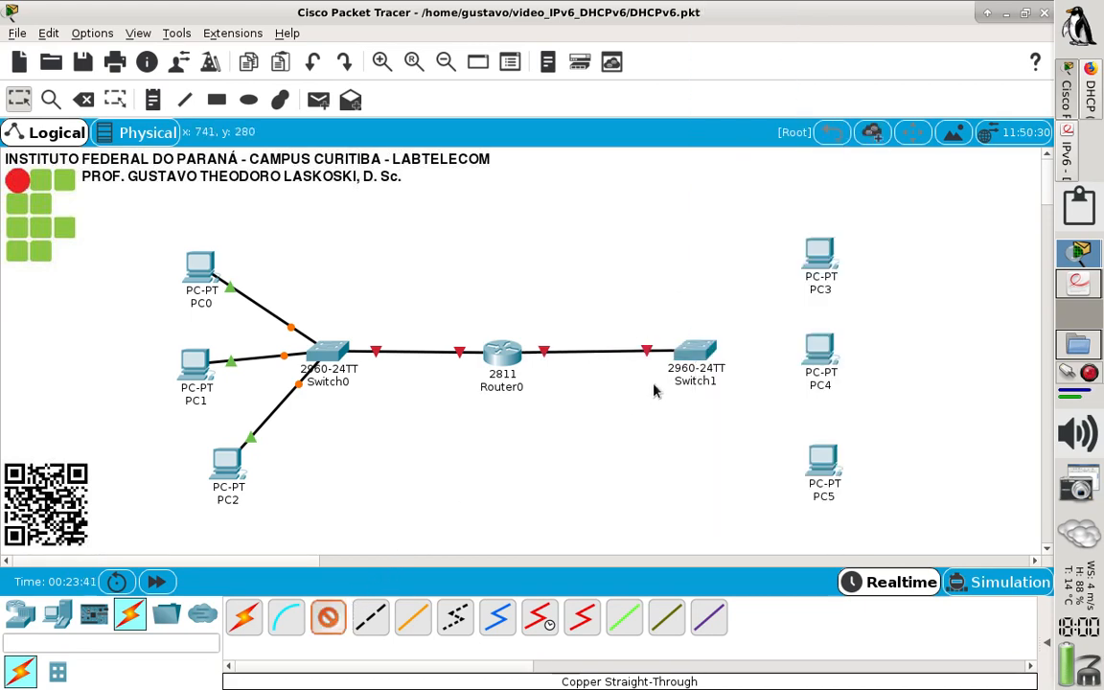
pyautogui.click(695, 354)
pyautogui.click(762, 30)
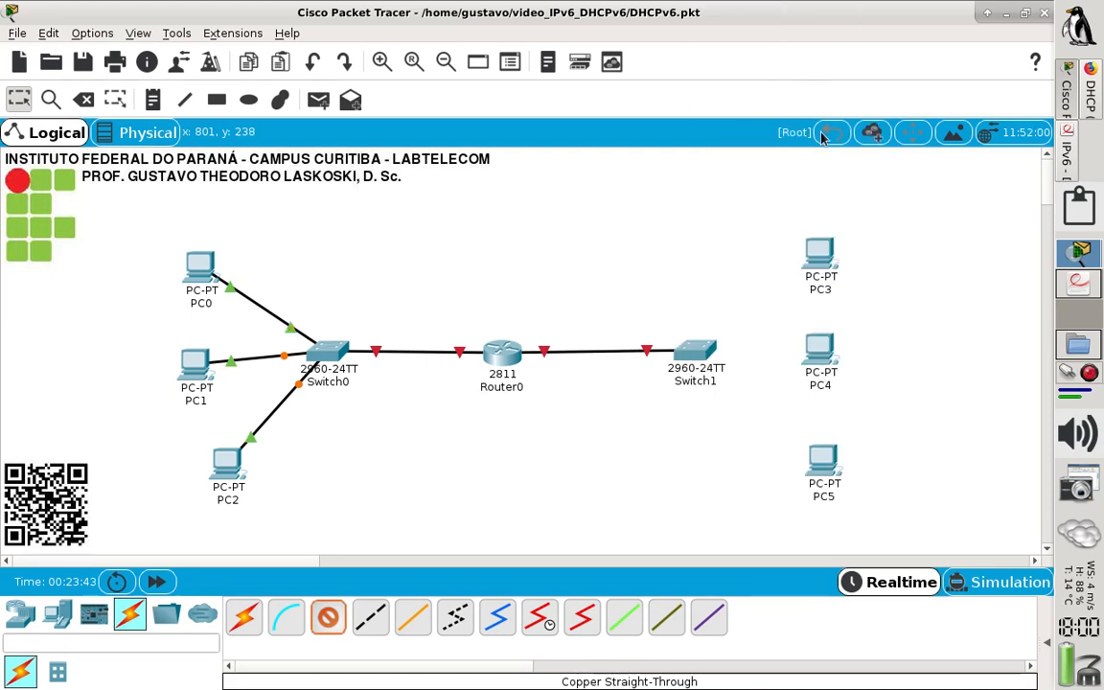
pyautogui.click(819, 251)
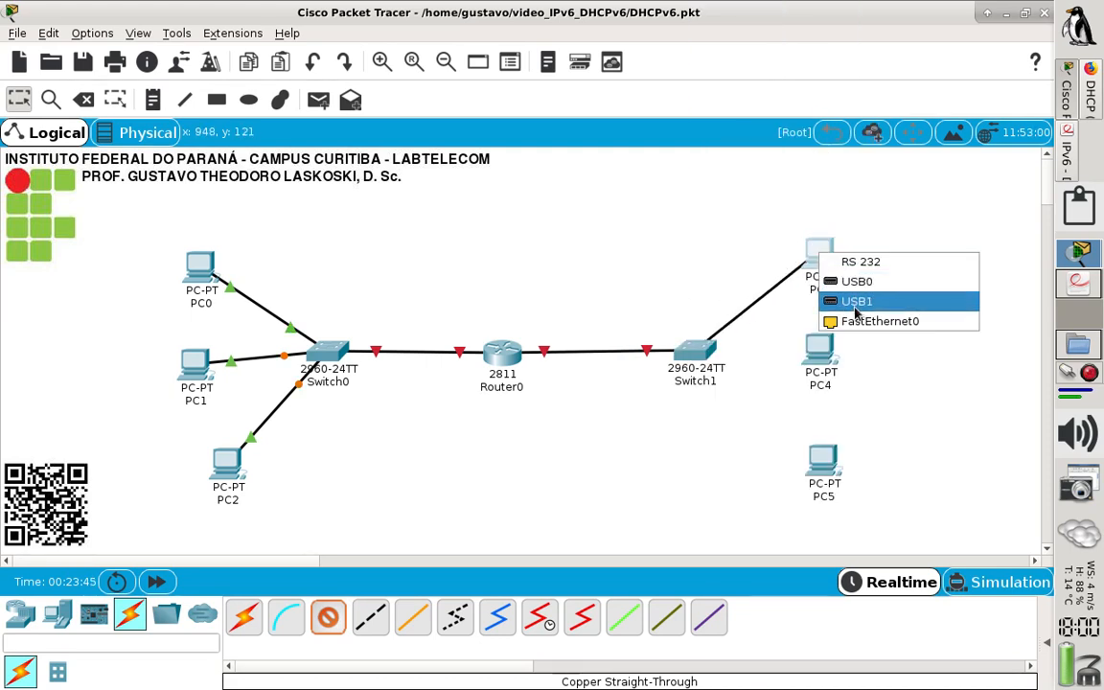
pyautogui.click(827, 320)
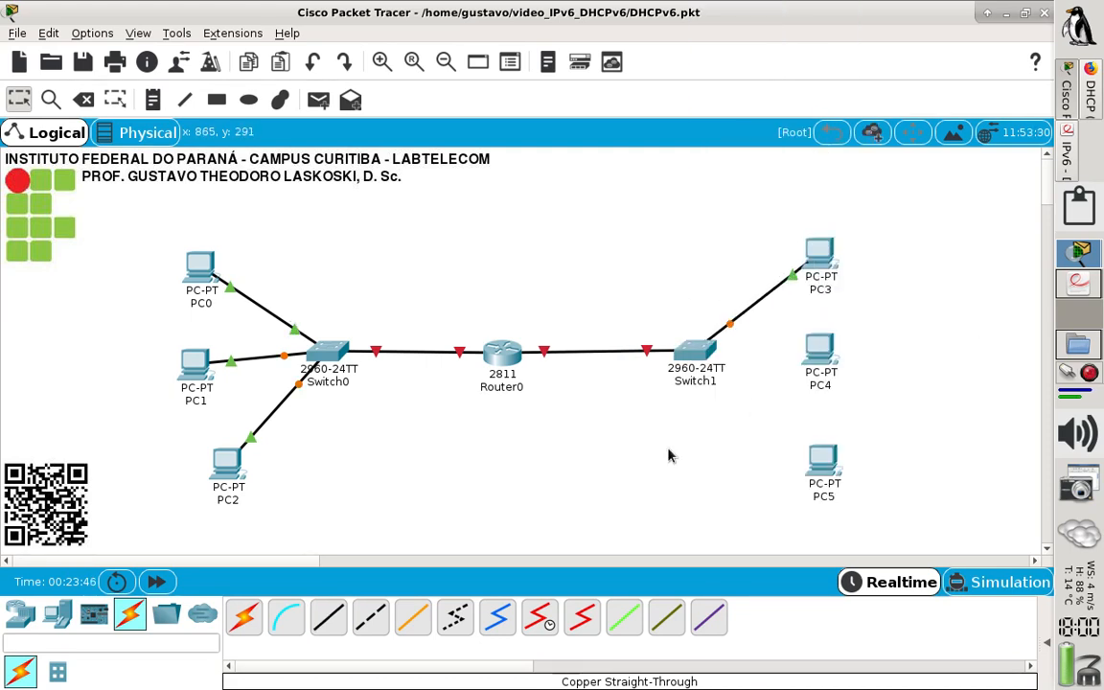
# Connect Switch1 FastEthernet0/3 to PC4 FastEthernet0 with a copper straight-through cable
pyautogui.click(327, 617)
pyautogui.click(703, 354)
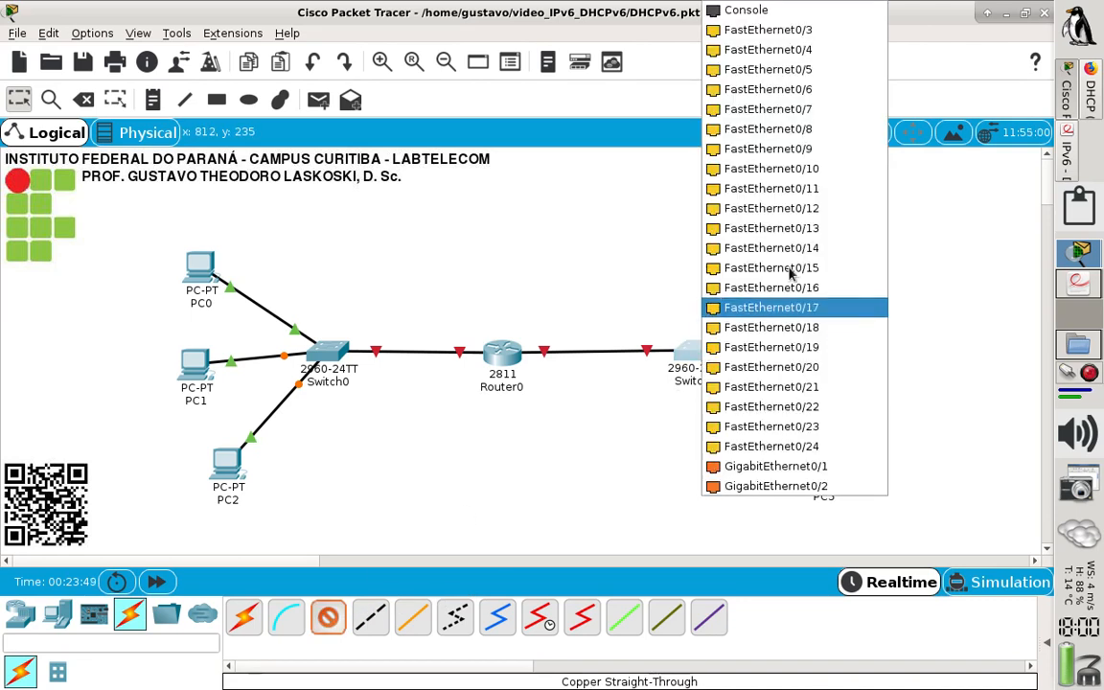
pyautogui.click(788, 30)
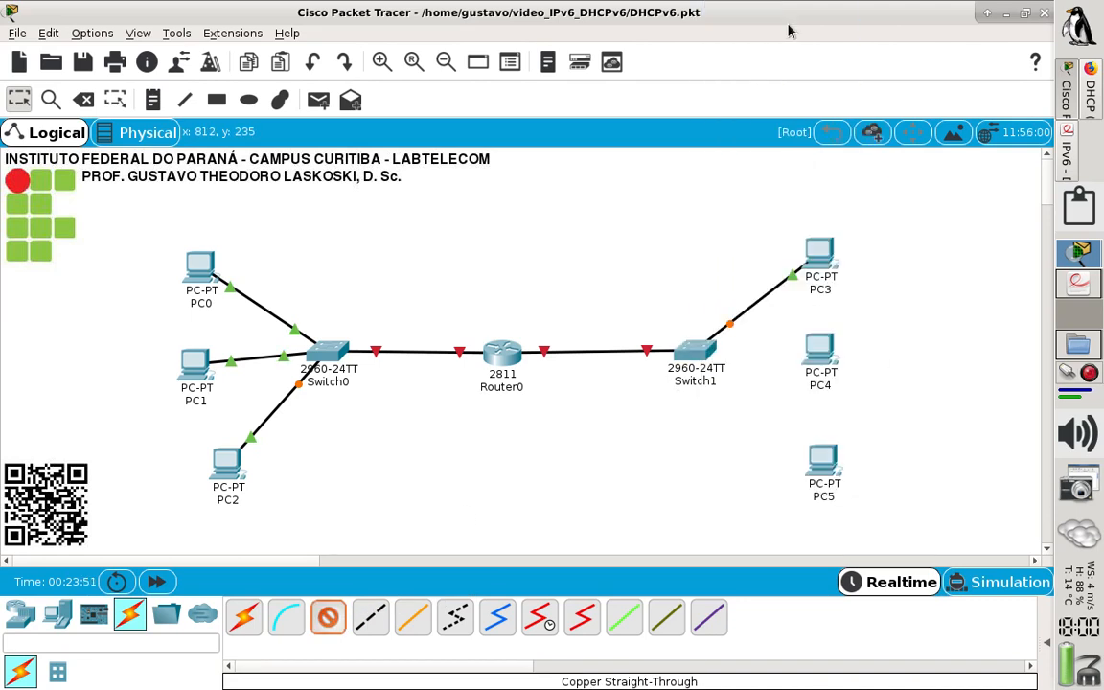
pyautogui.click(817, 357)
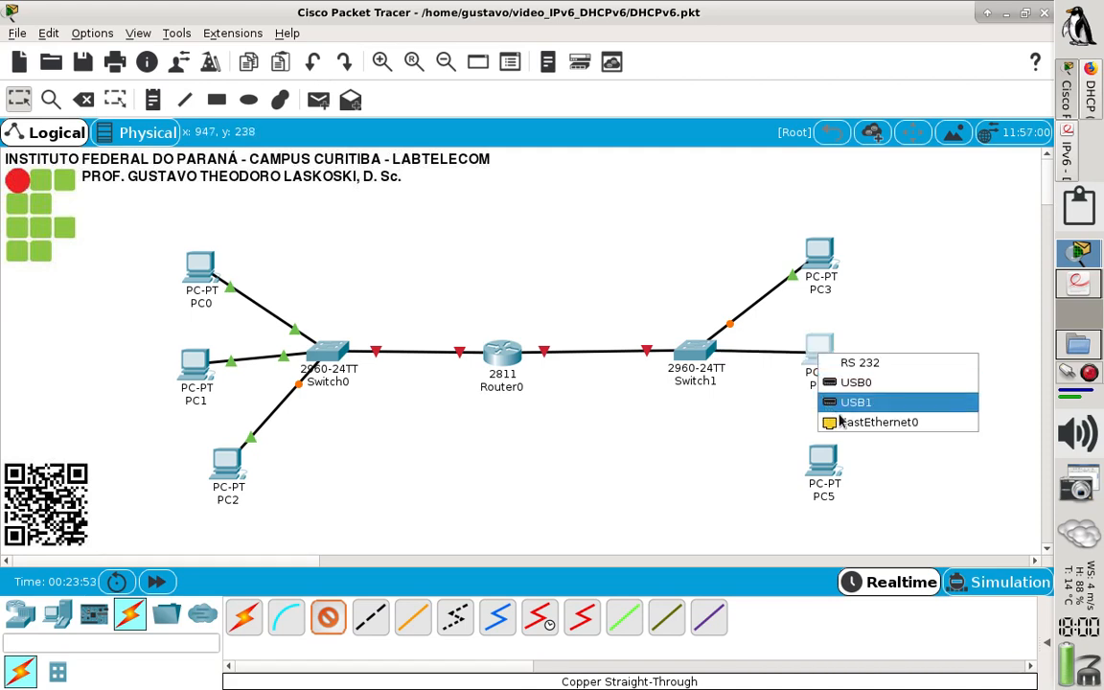
pyautogui.click(853, 425)
# Connect Switch1 FastEthernet0/4 to PC5 FastEthernet0 with a copper straight-through cable
pyautogui.click(325, 628)
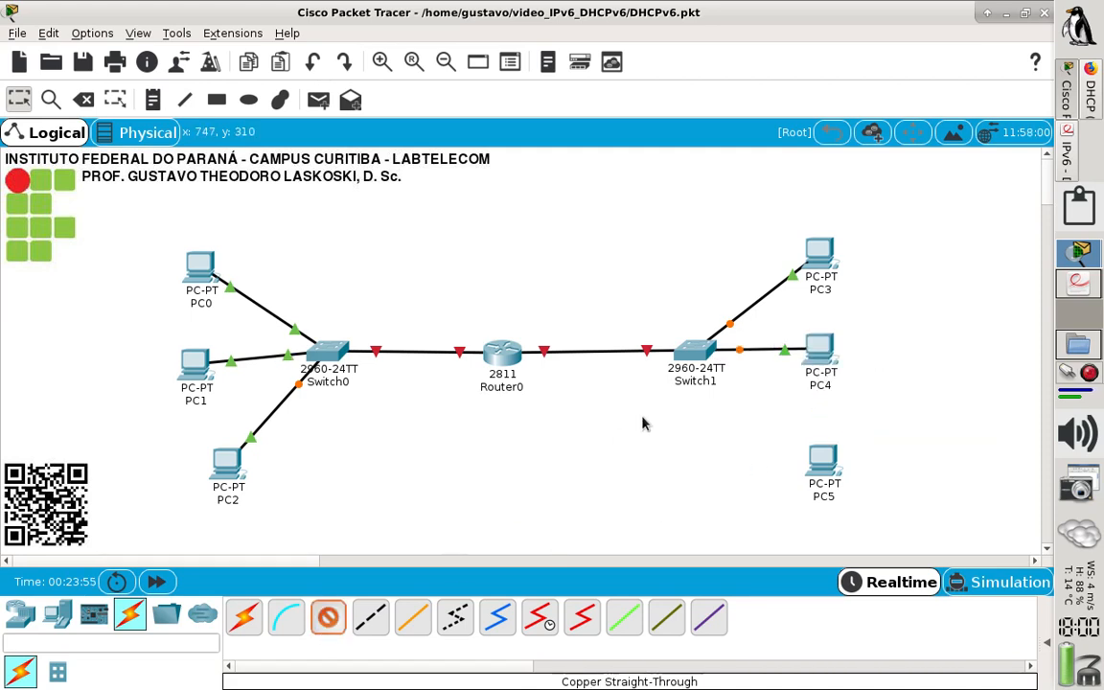
pyautogui.click(694, 351)
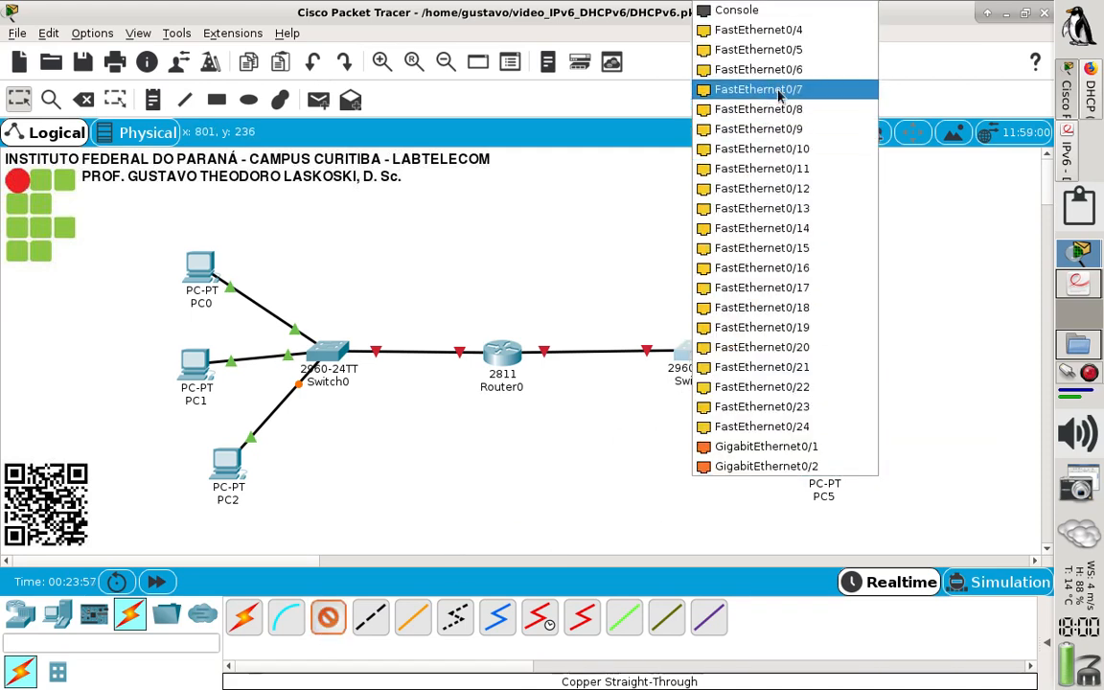
pyautogui.click(816, 30)
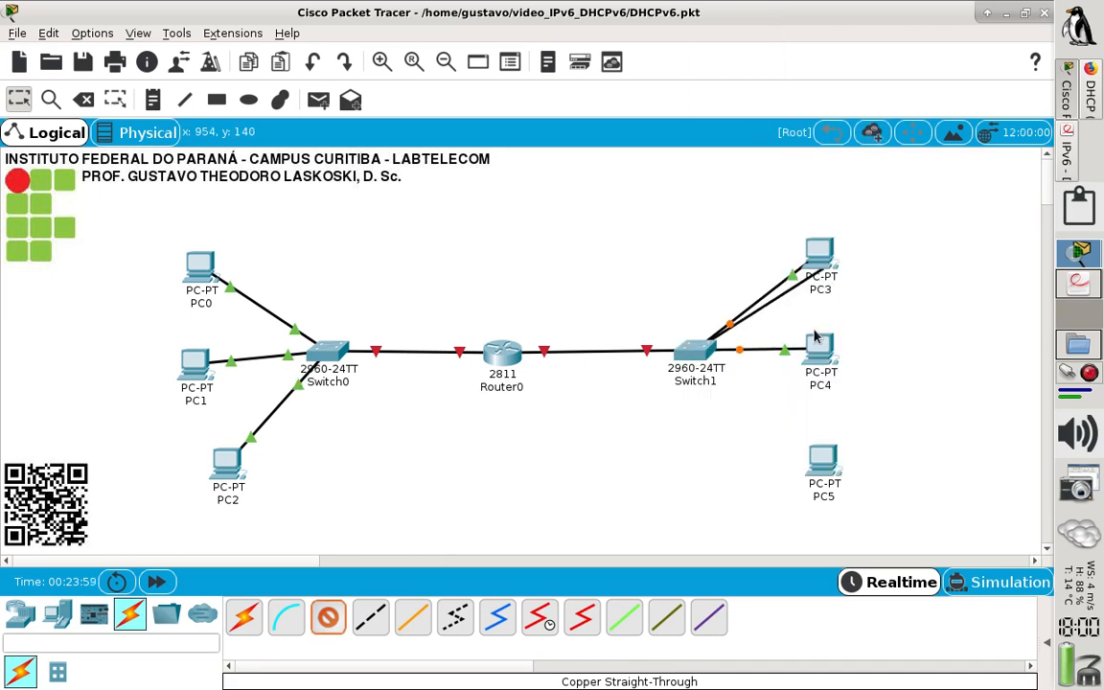
pyautogui.click(826, 482)
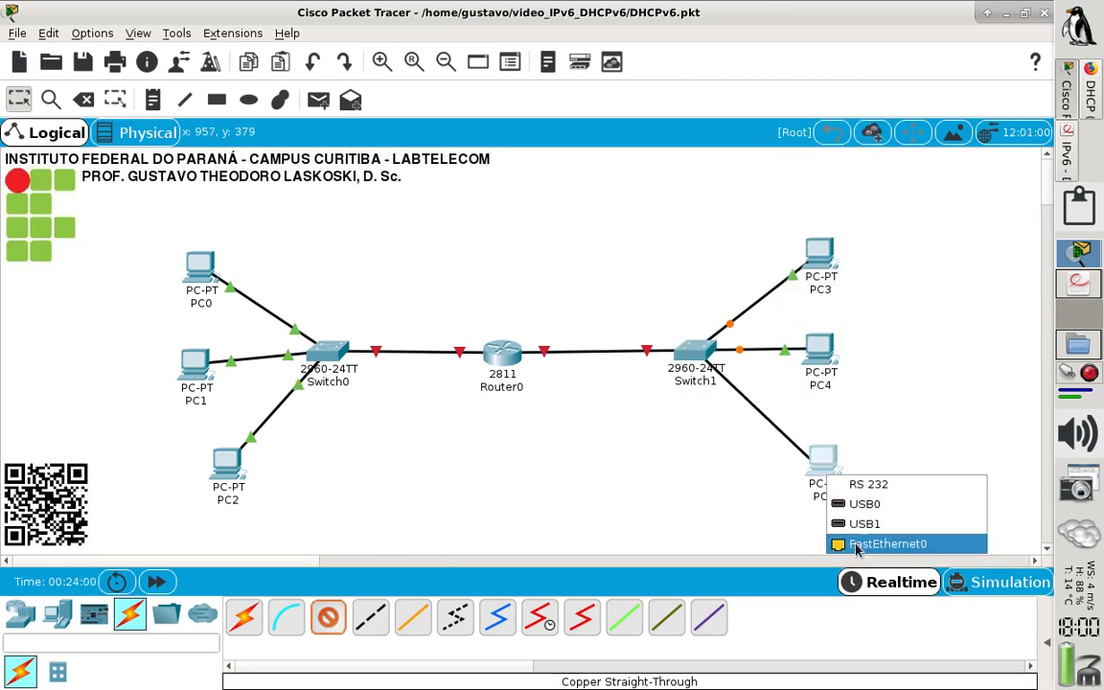
pyautogui.click(886, 545)
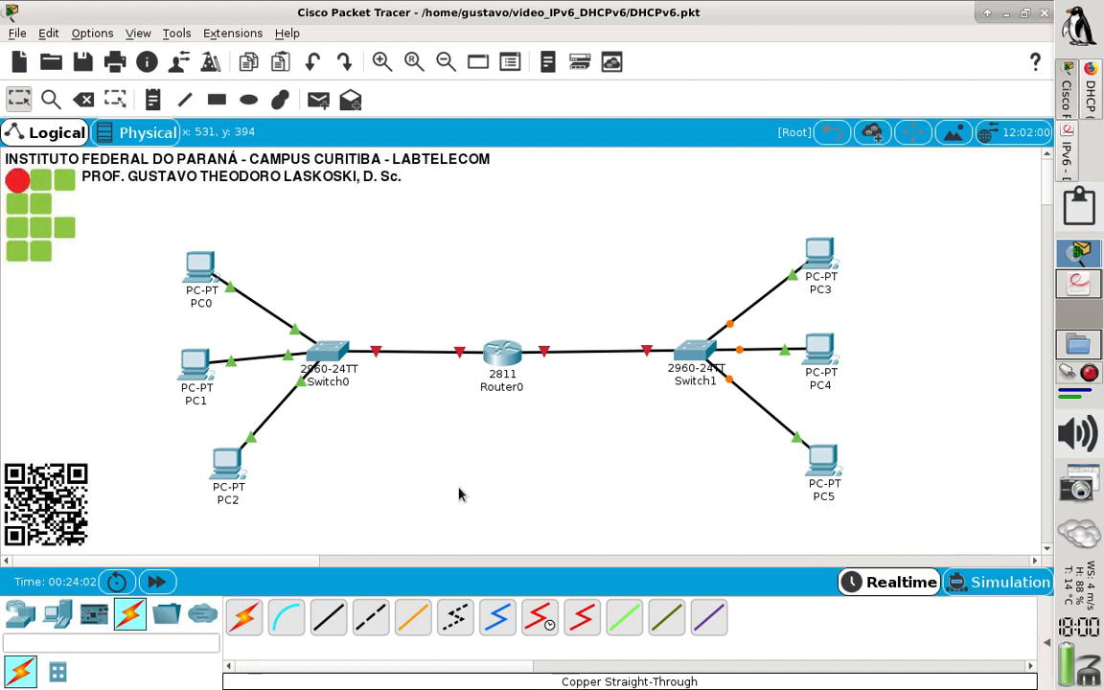
# Draw a rectangle with cyan fill #55ffff behind Switch0 and PC0 to PC2, reaching from above Router0 to below PC2
pyautogui.click(213, 100)
pyautogui.click(495, 147)
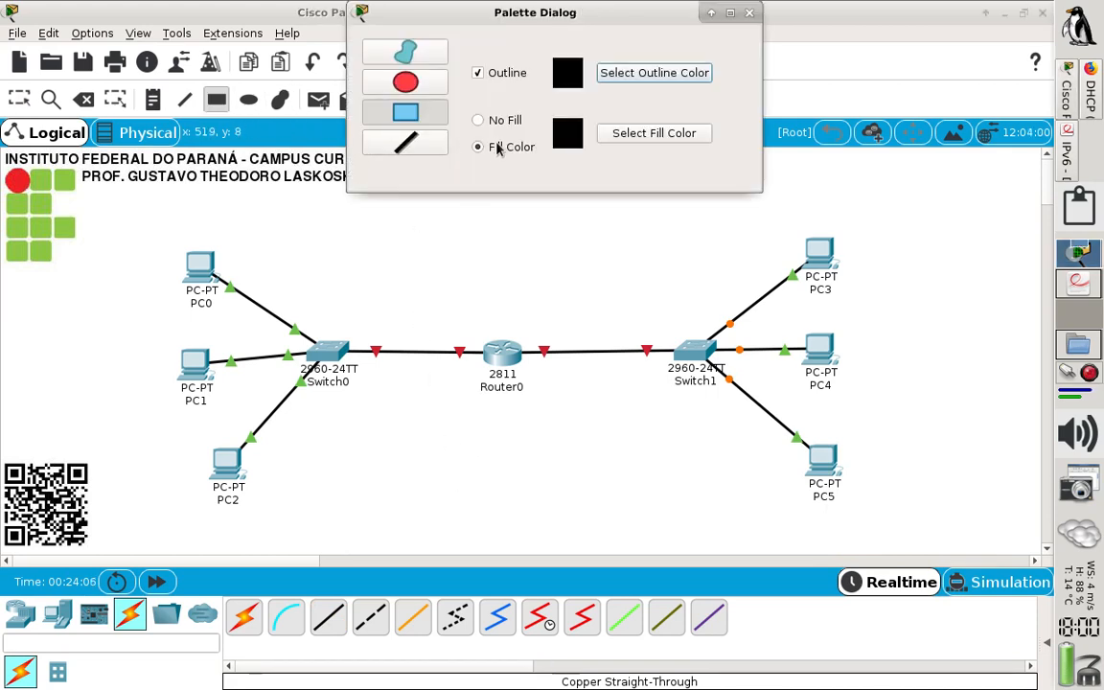
pyautogui.click(625, 133)
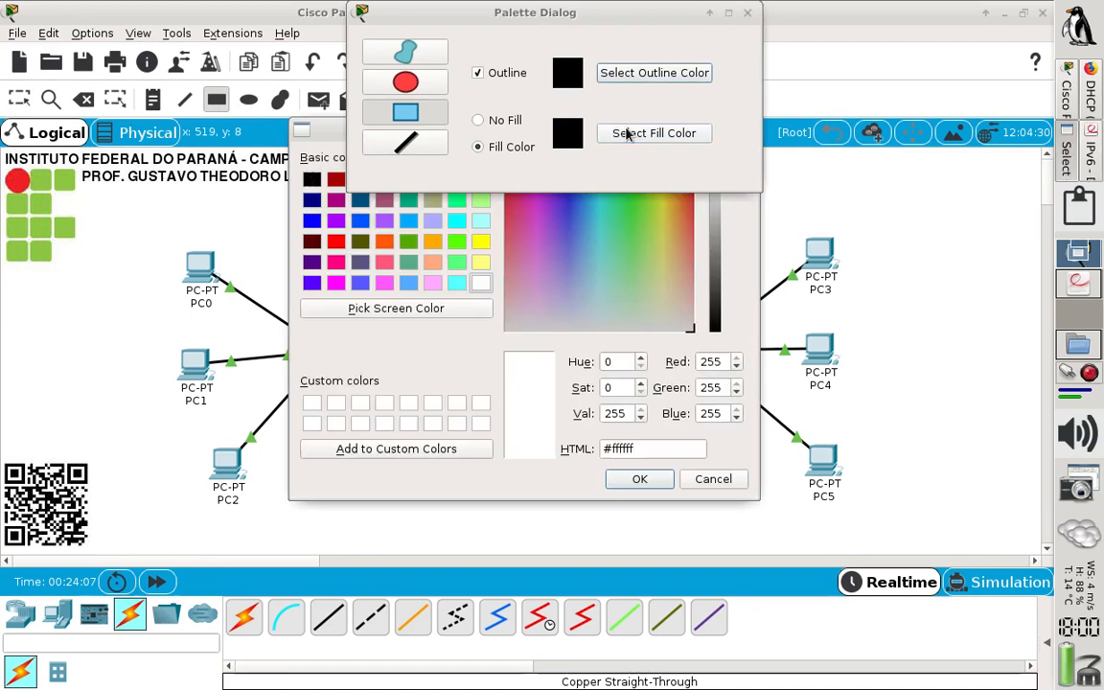
pyautogui.click(457, 283)
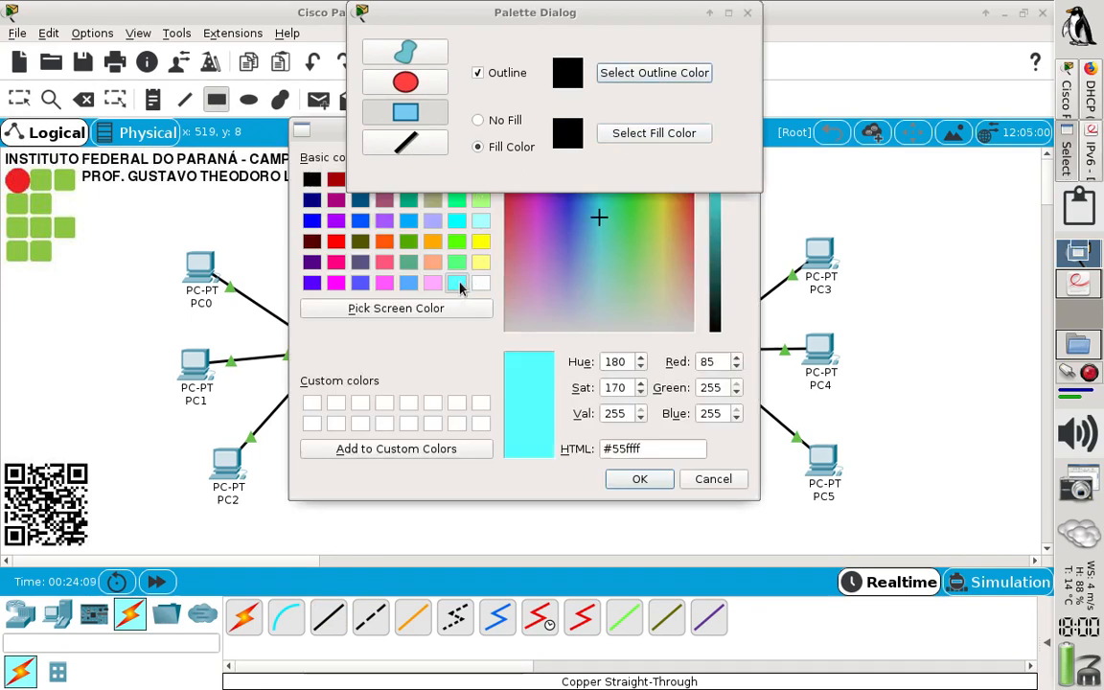
pyautogui.click(637, 479)
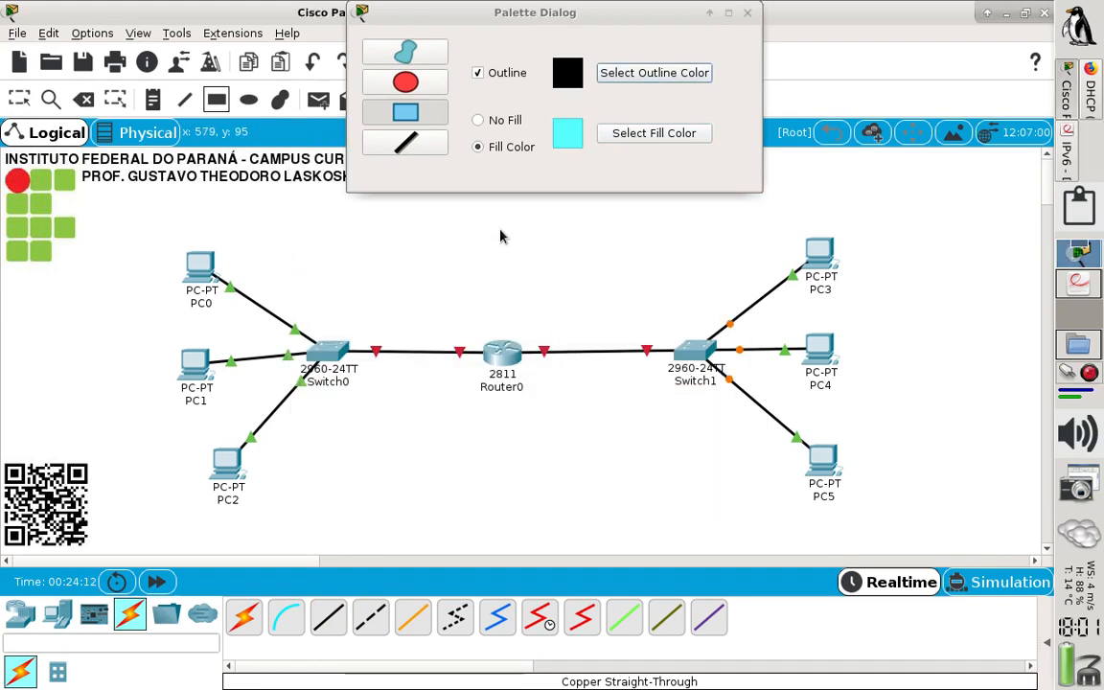
pyautogui.click(526, 148)
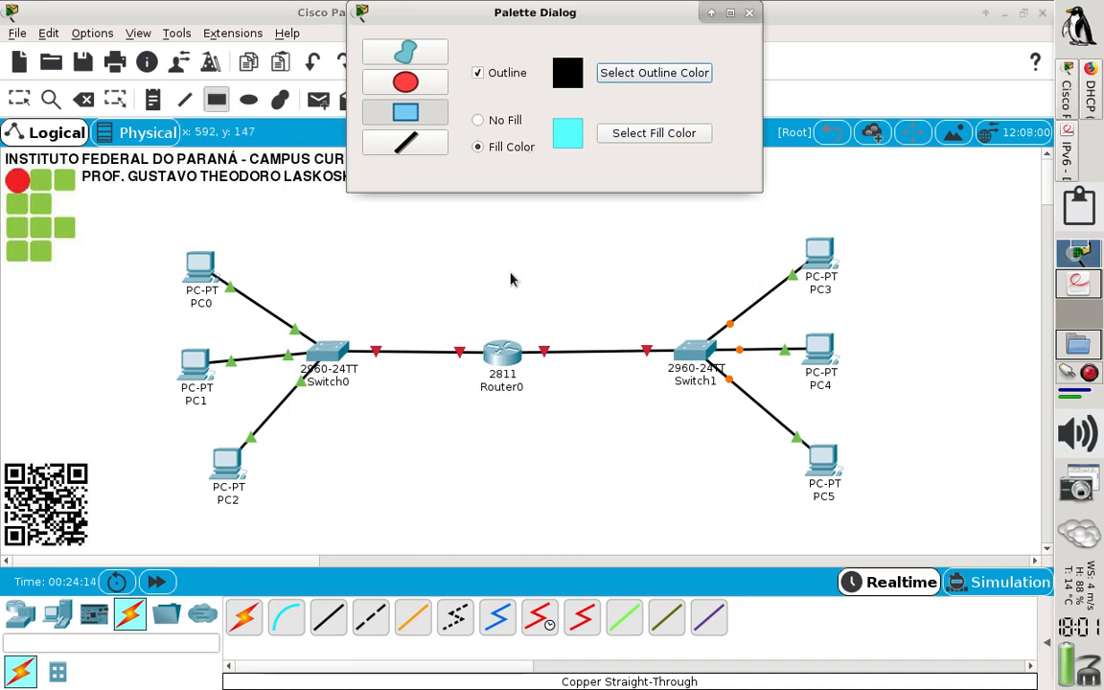
pyautogui.moveTo(495, 230); pyautogui.dragTo(151, 518)
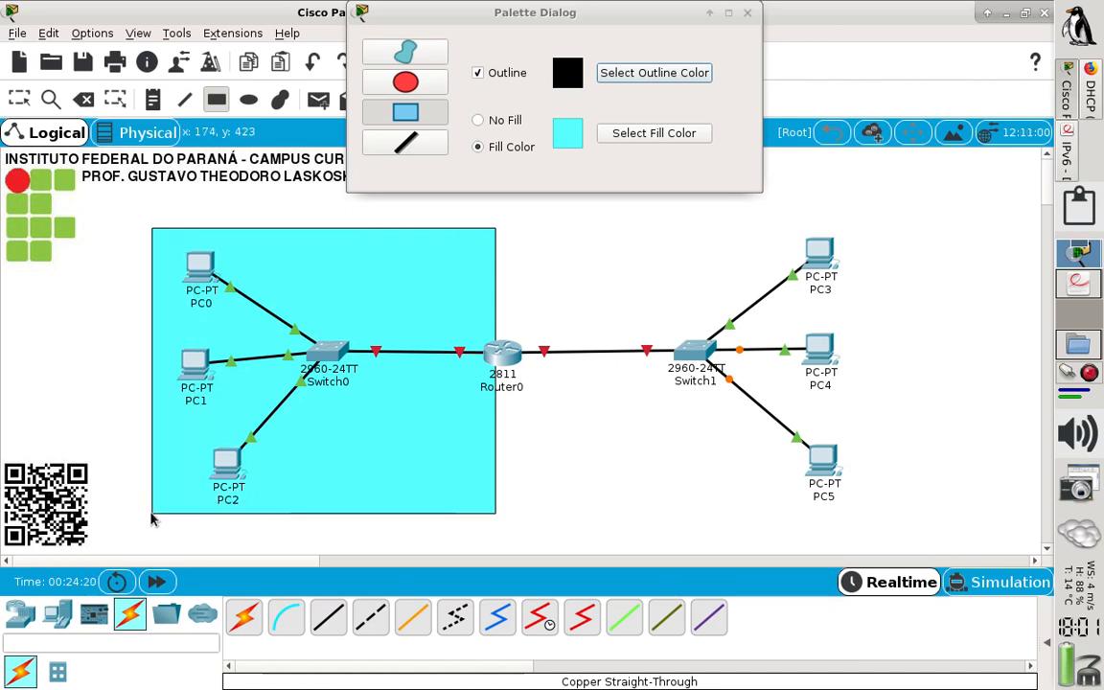
# Draw an adjoining rectangle with light yellow fill #ffff7f behind Switch1 and PC3 to PC5
pyautogui.click(632, 140)
pyautogui.click(485, 264)
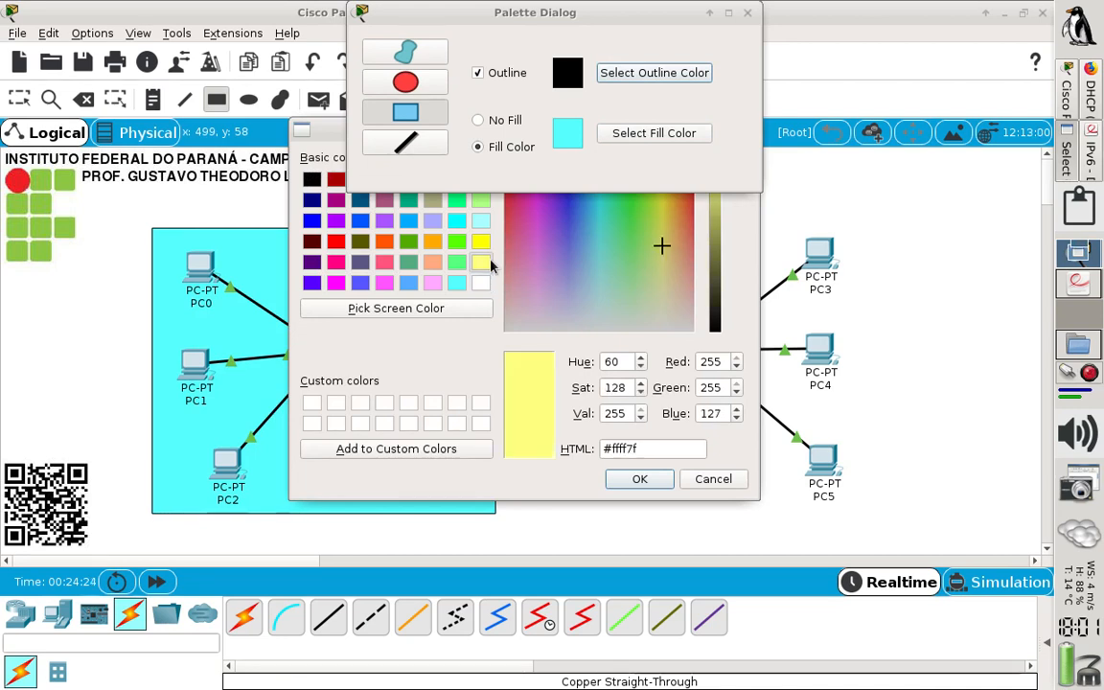
pyautogui.click(641, 479)
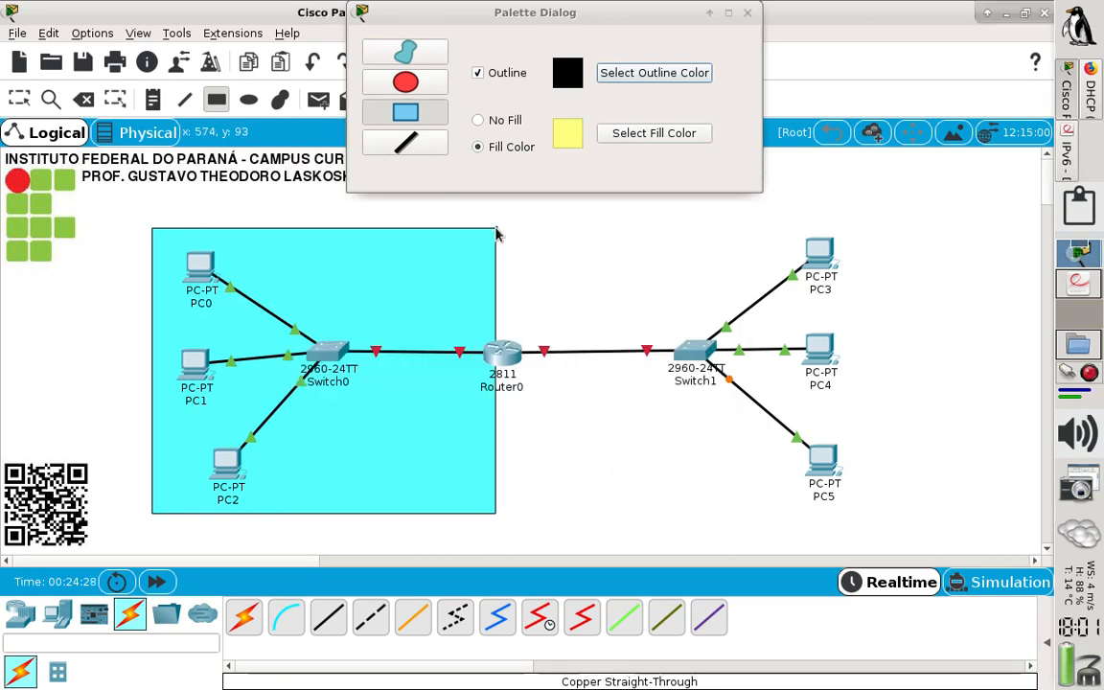
pyautogui.moveTo(496, 228); pyautogui.dragTo(852, 519)
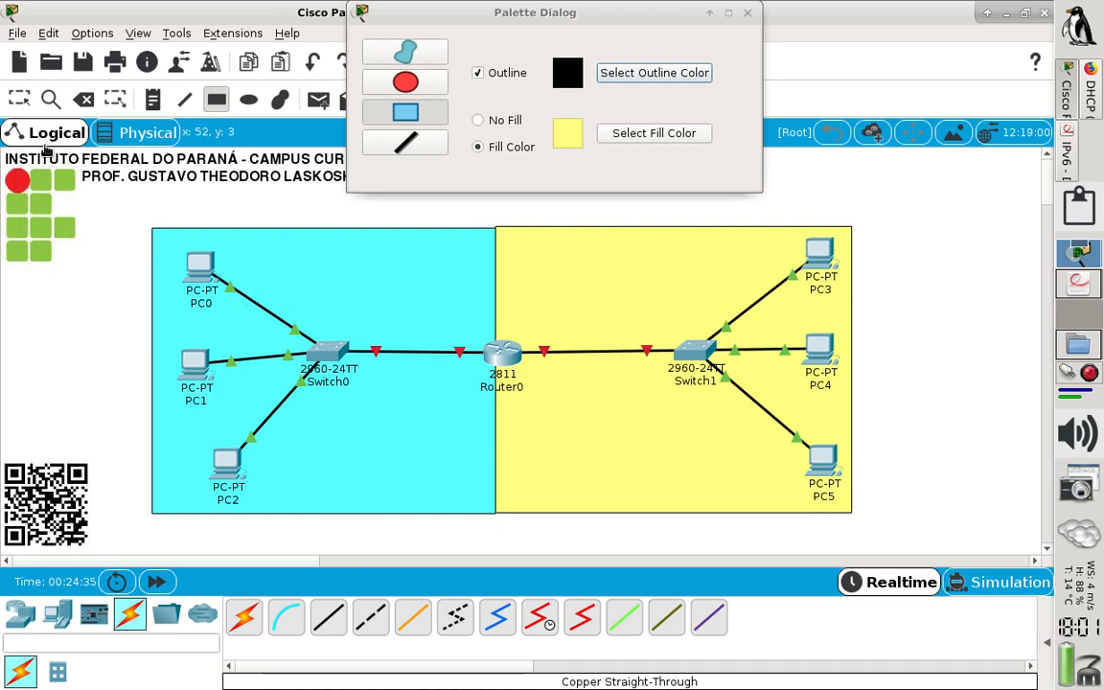
# Centre Router0 on the border between the cyan and yellow rectangles and close the drawing palette
pyautogui.click(27, 102)
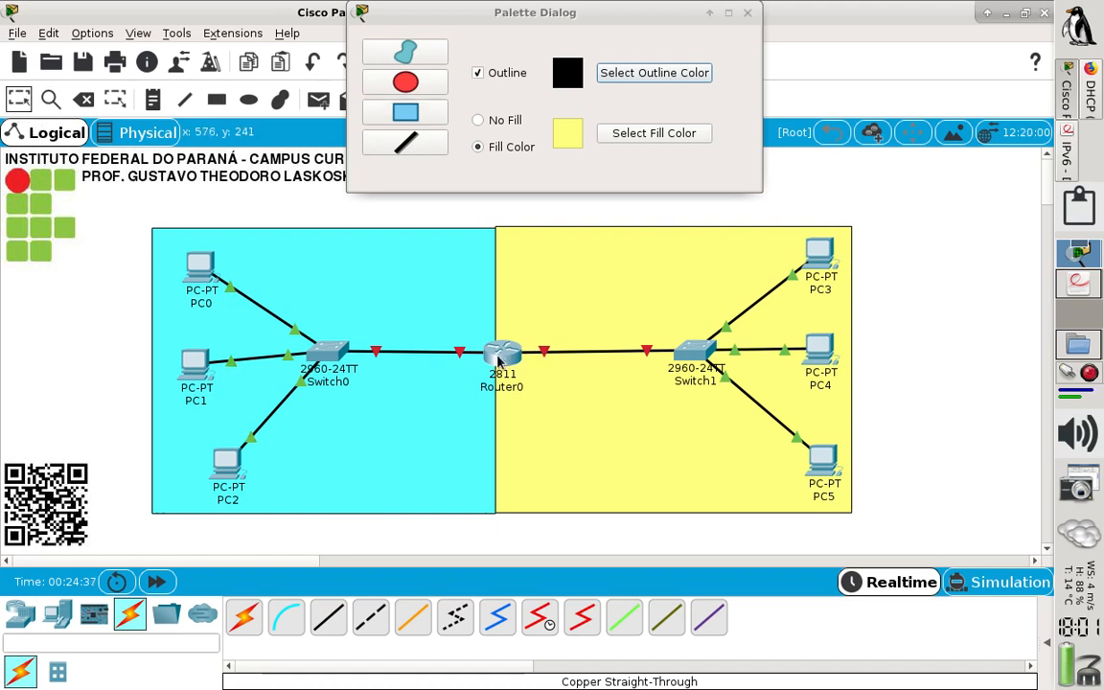
pyautogui.moveTo(497, 360); pyautogui.dragTo(493, 358)
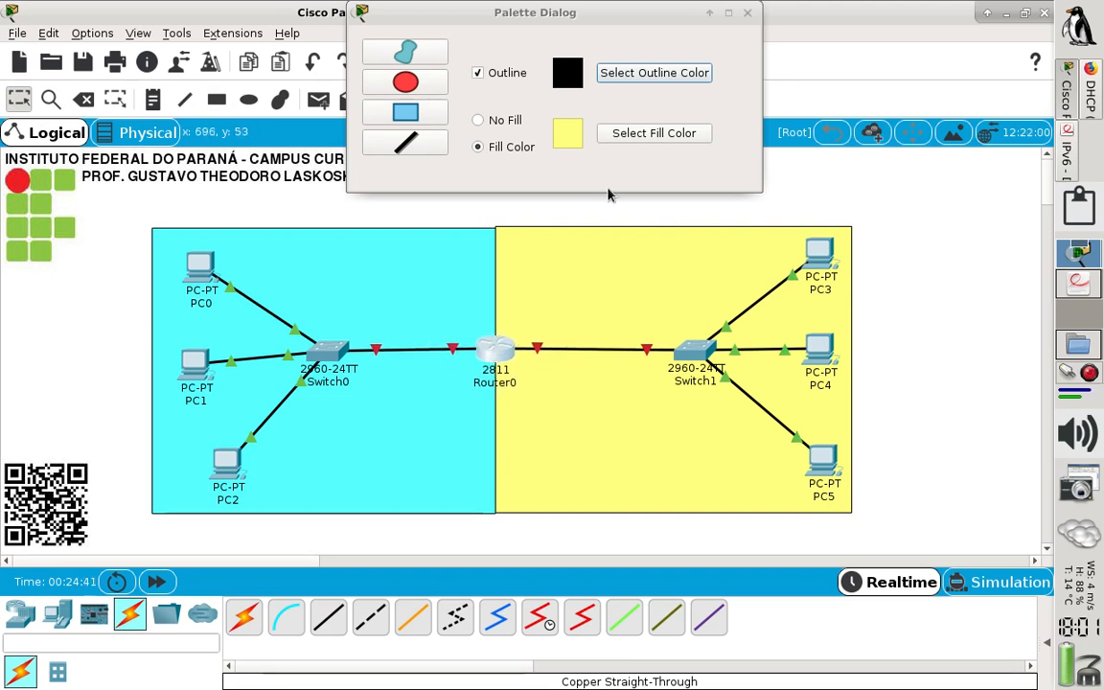
pyautogui.click(747, 12)
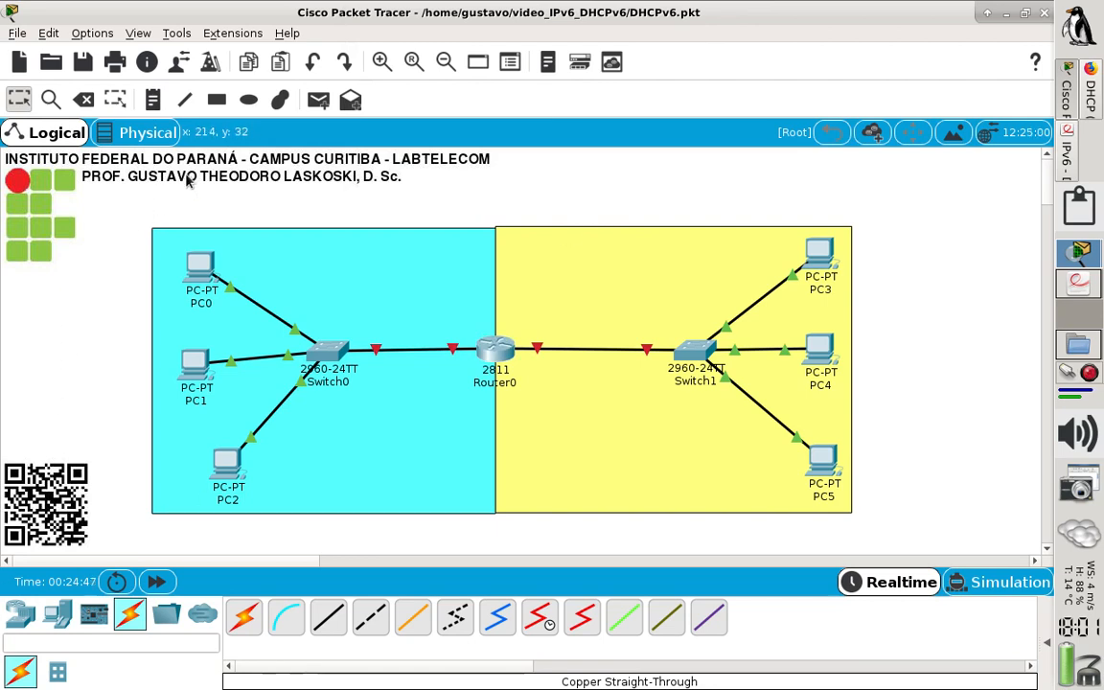
# Check the diagram in the lab sheet PDF, return to Packet Tracer and place the note 2001:db8:cafe:1::/64 in the cyan rectangle's lower right corner
pyautogui.click(1070, 151)
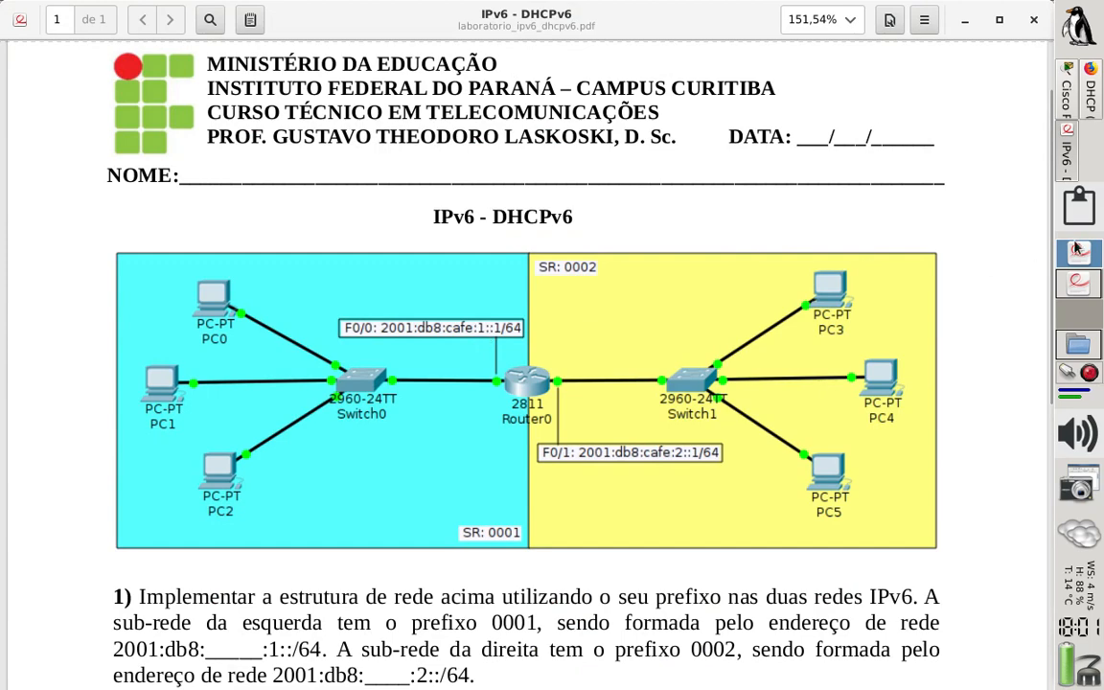
pyautogui.click(1071, 110)
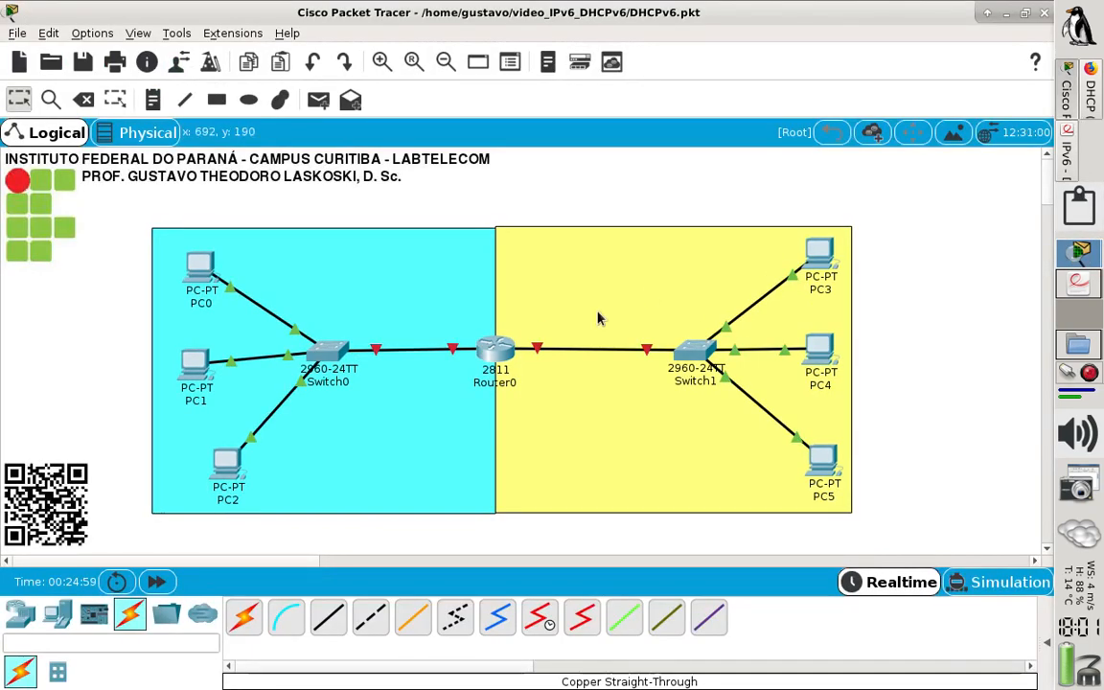
pyautogui.click(158, 105)
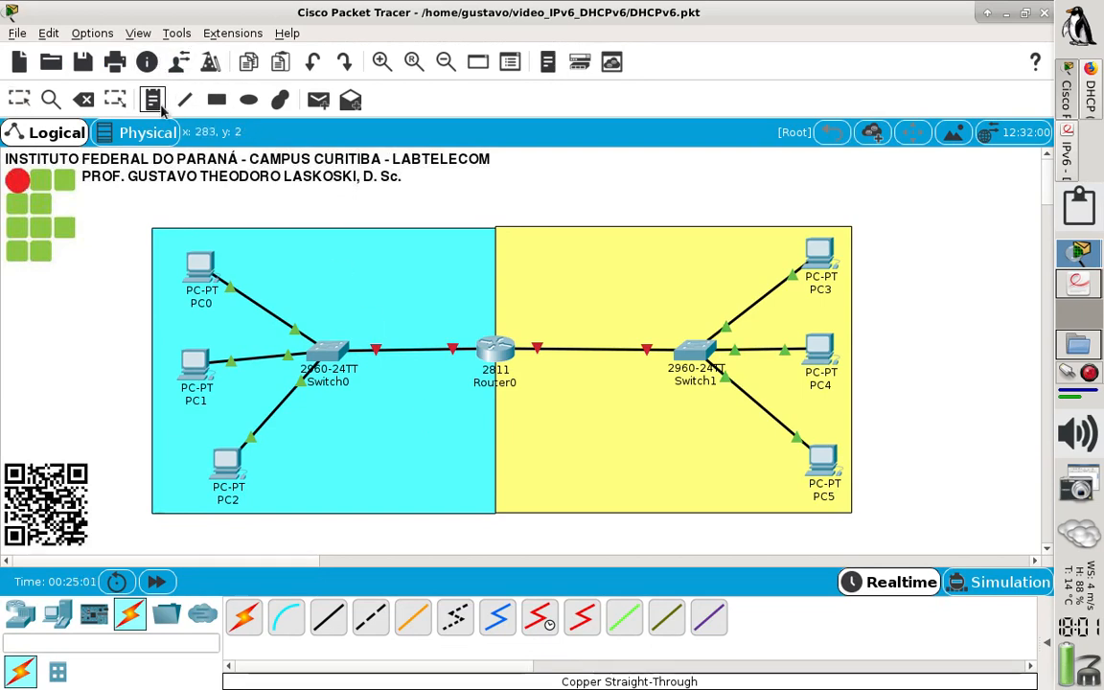
pyautogui.click(324, 497)
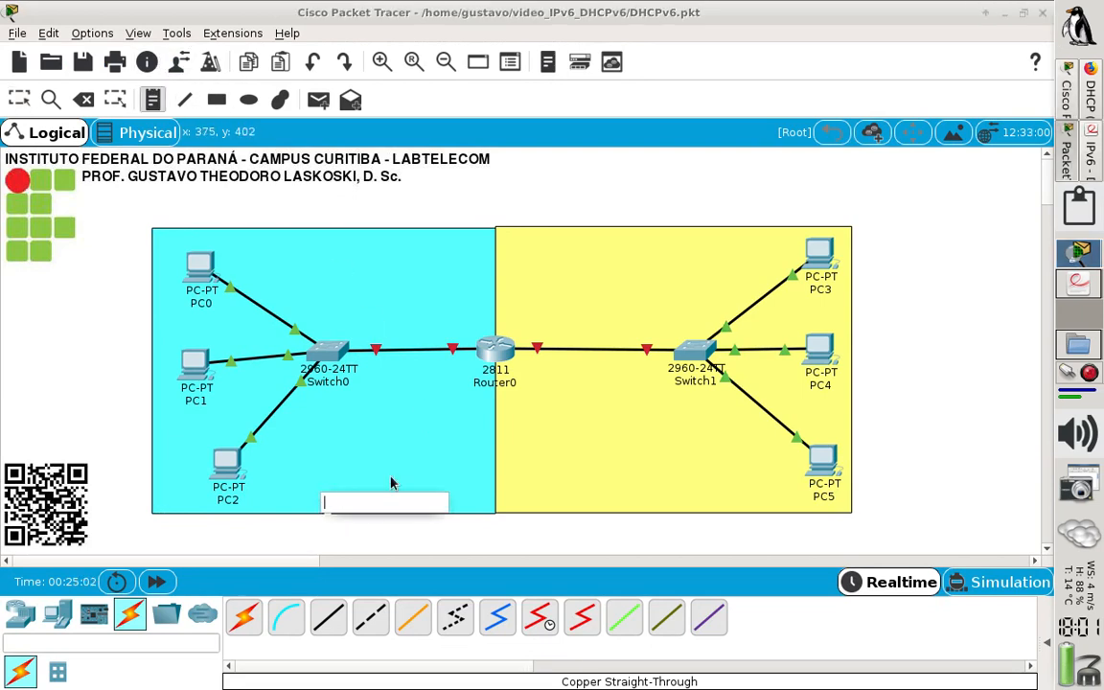
pyautogui.write('2001')
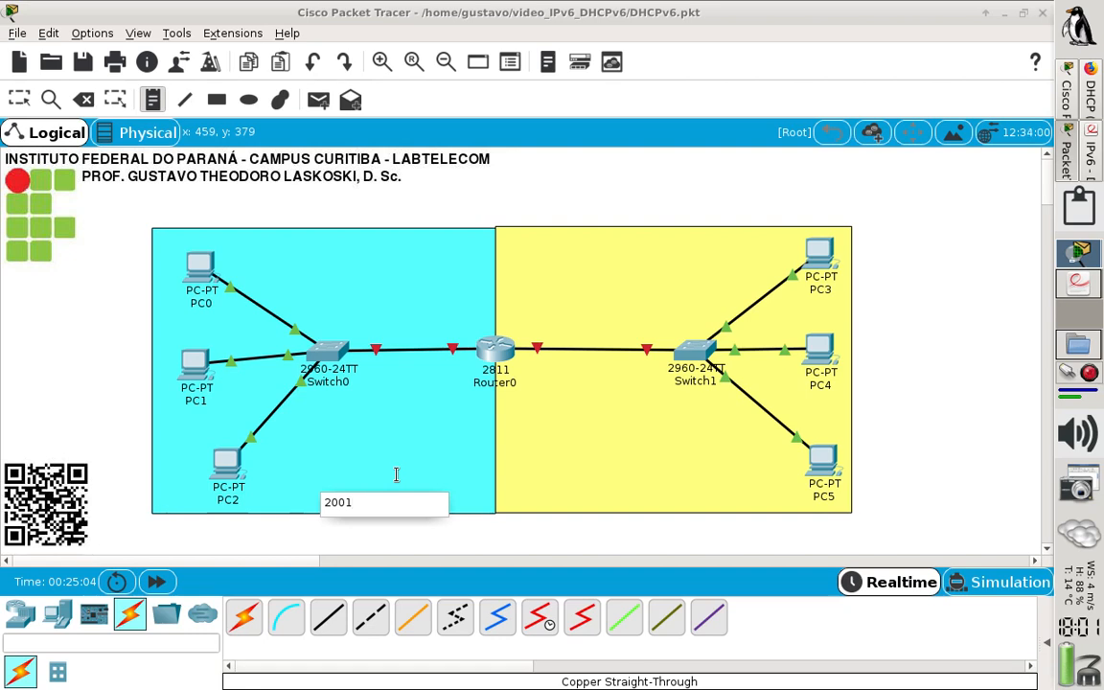
pyautogui.write(':db8:cafe:1::/64')
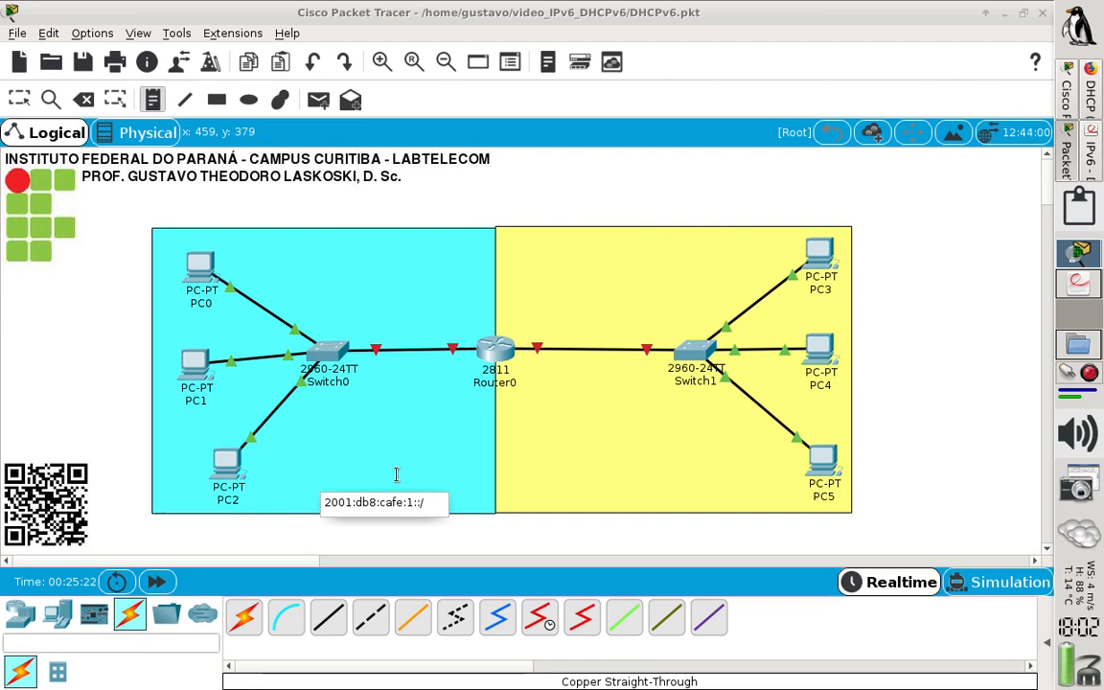
pyautogui.click(890, 264)
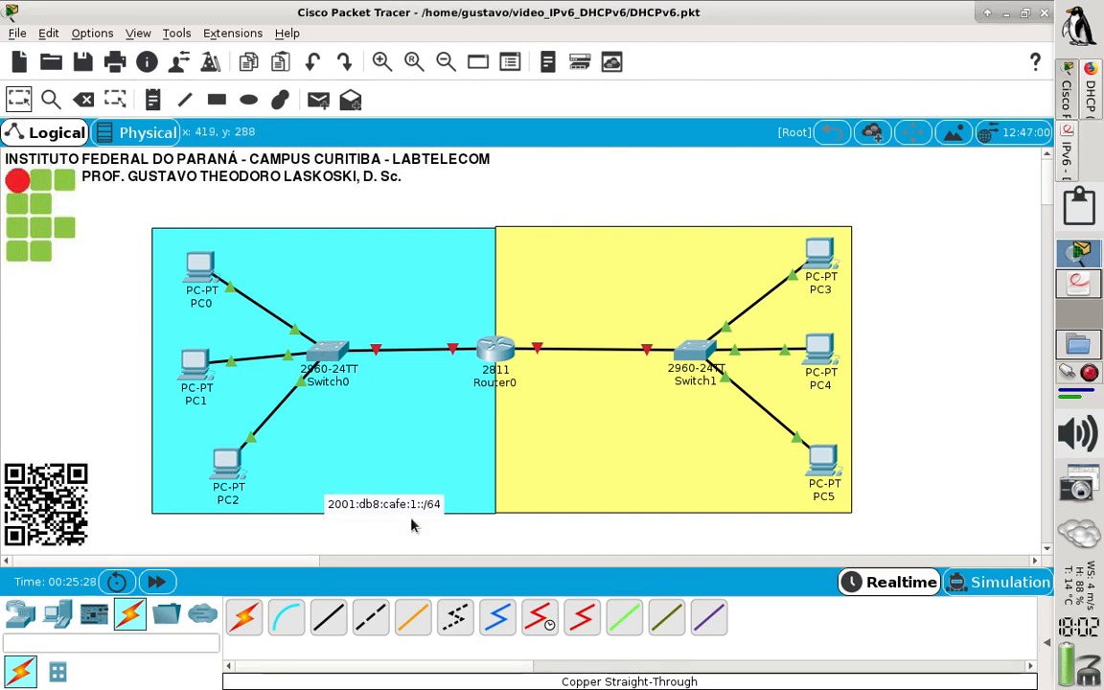
pyautogui.moveTo(409, 511); pyautogui.dragTo(449, 506)
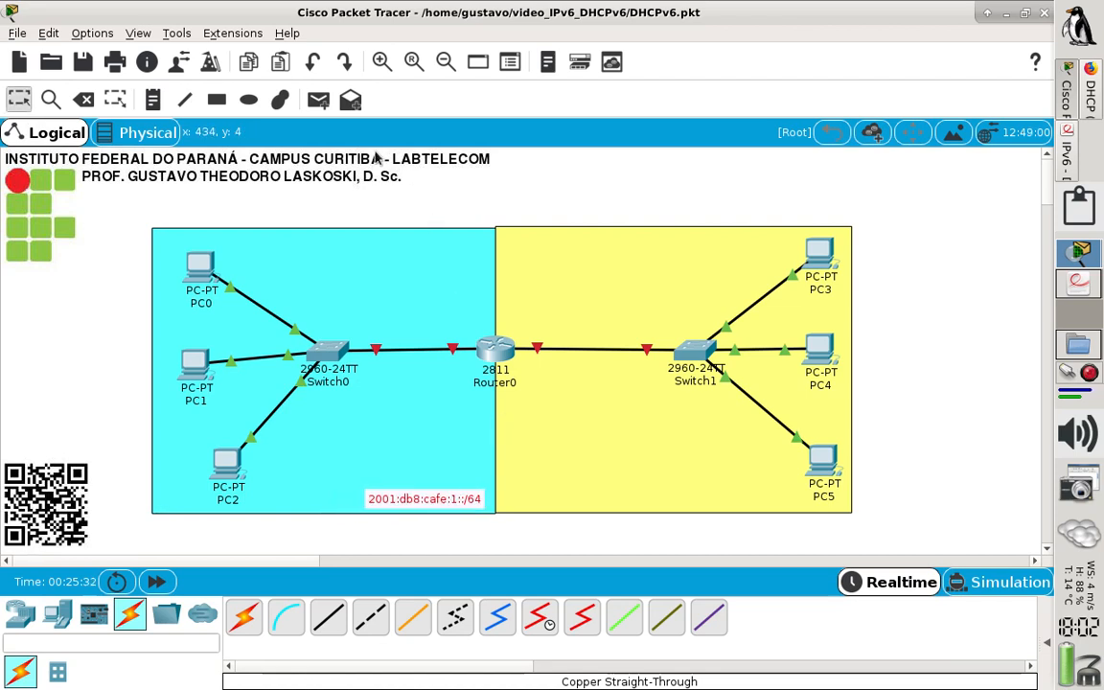
# Place the note 2001:db8:cafe:2::/64 in the yellow rectangle's upper left corner
pyautogui.click(156, 106)
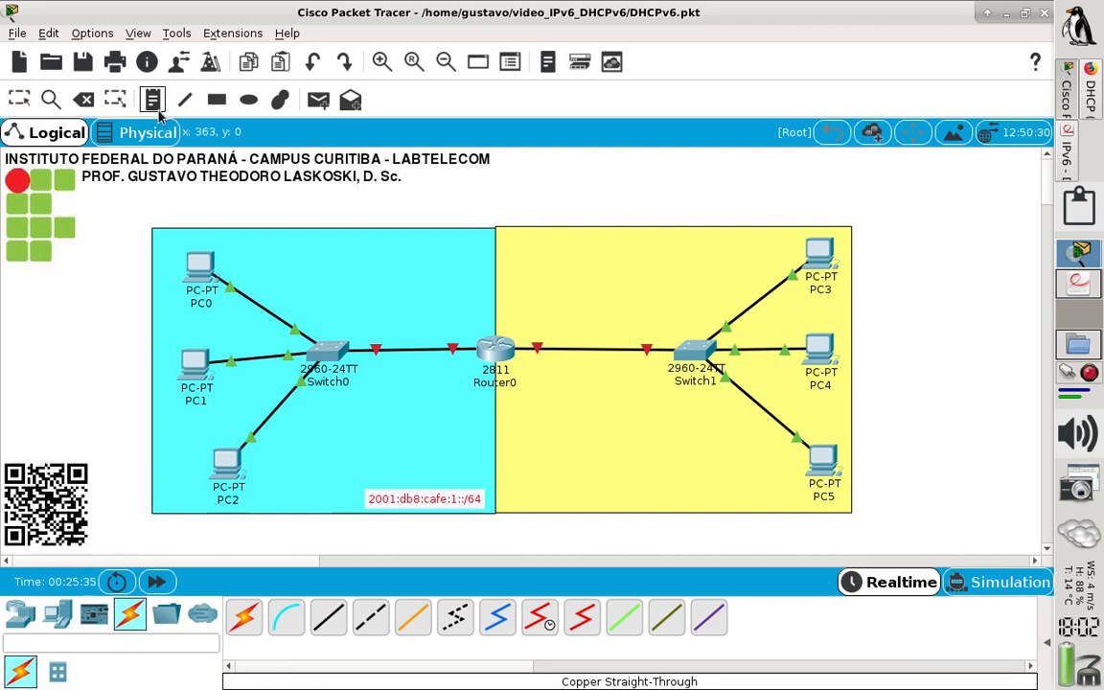
pyautogui.click(509, 239)
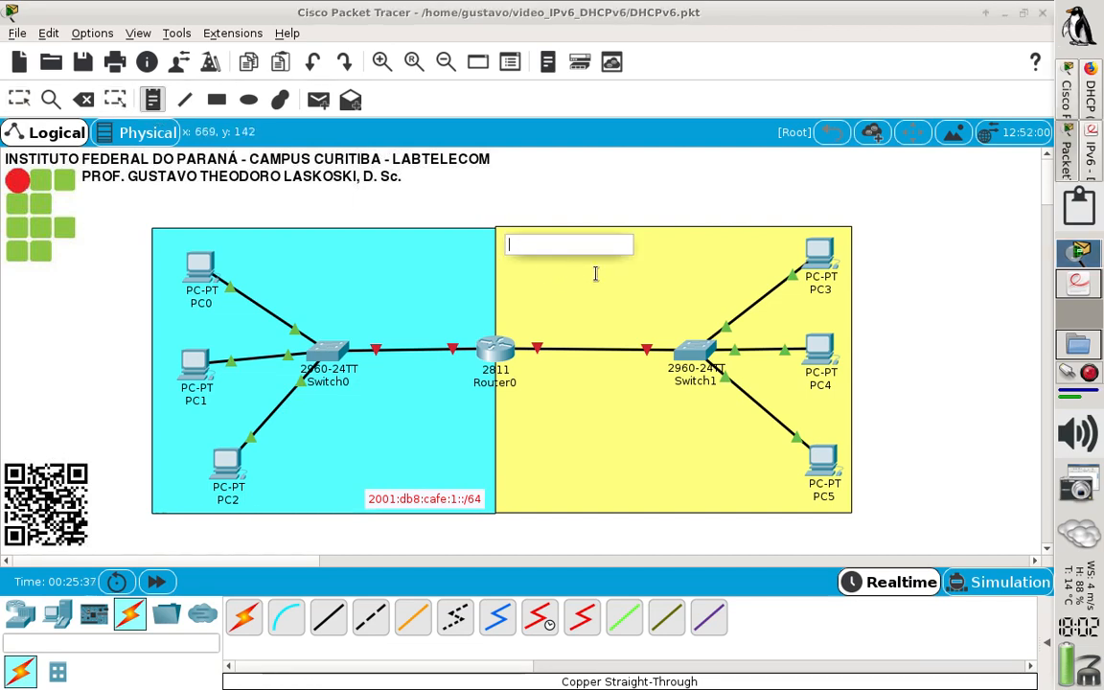
pyautogui.write('2001:db')
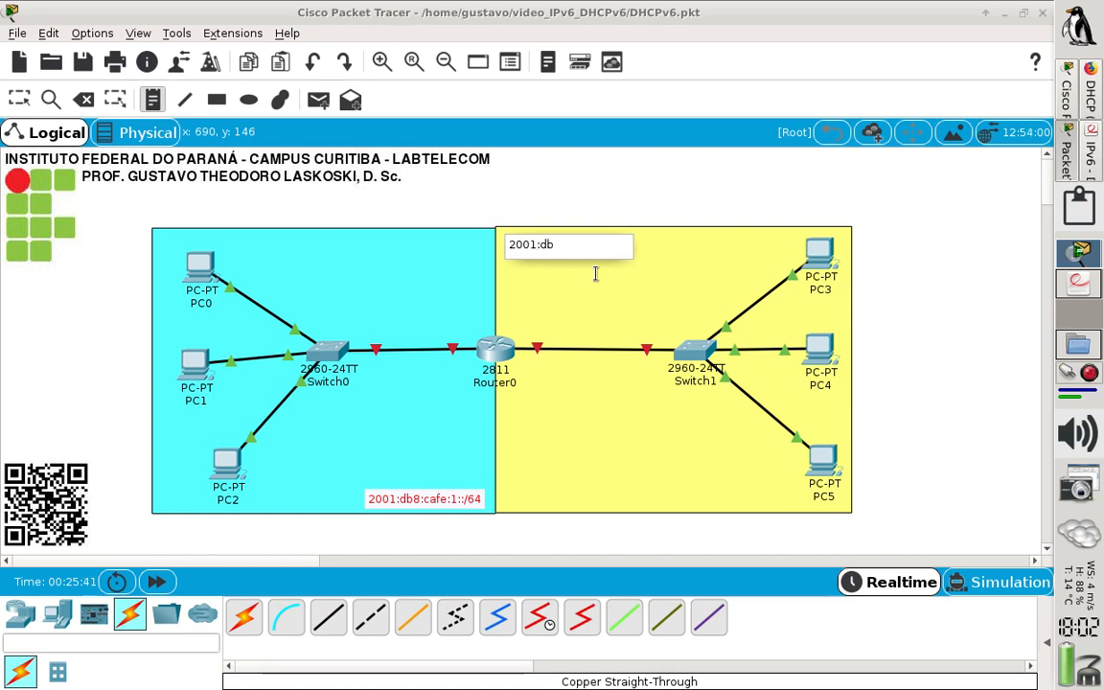
pyautogui.write('8:cafe:2')
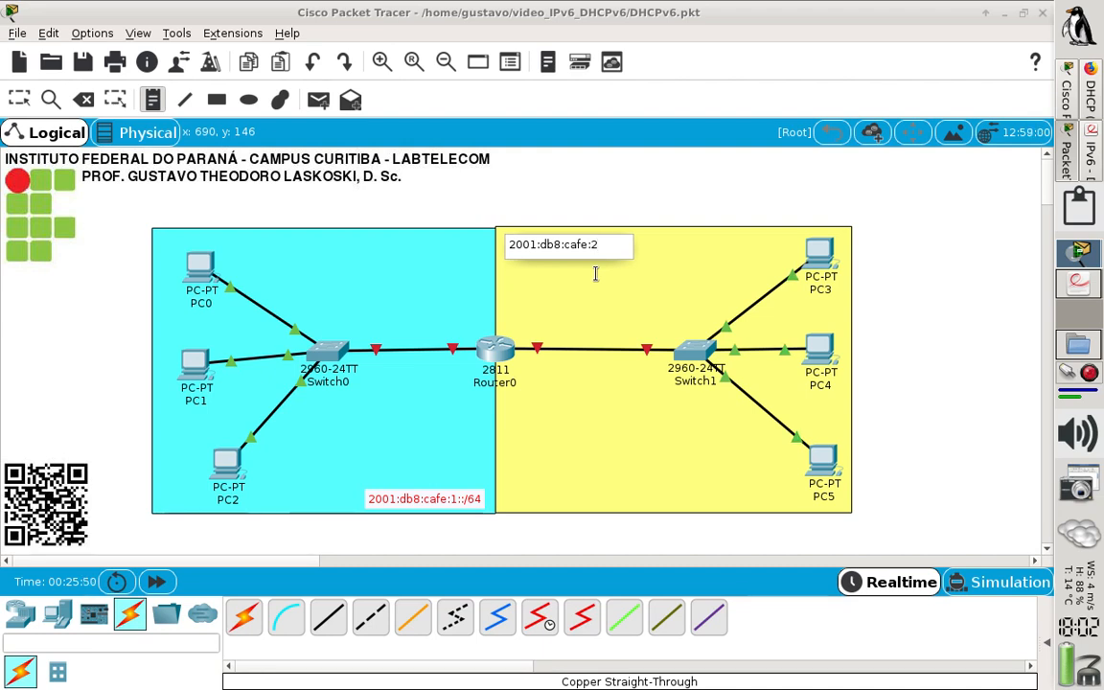
pyautogui.write('::/64')
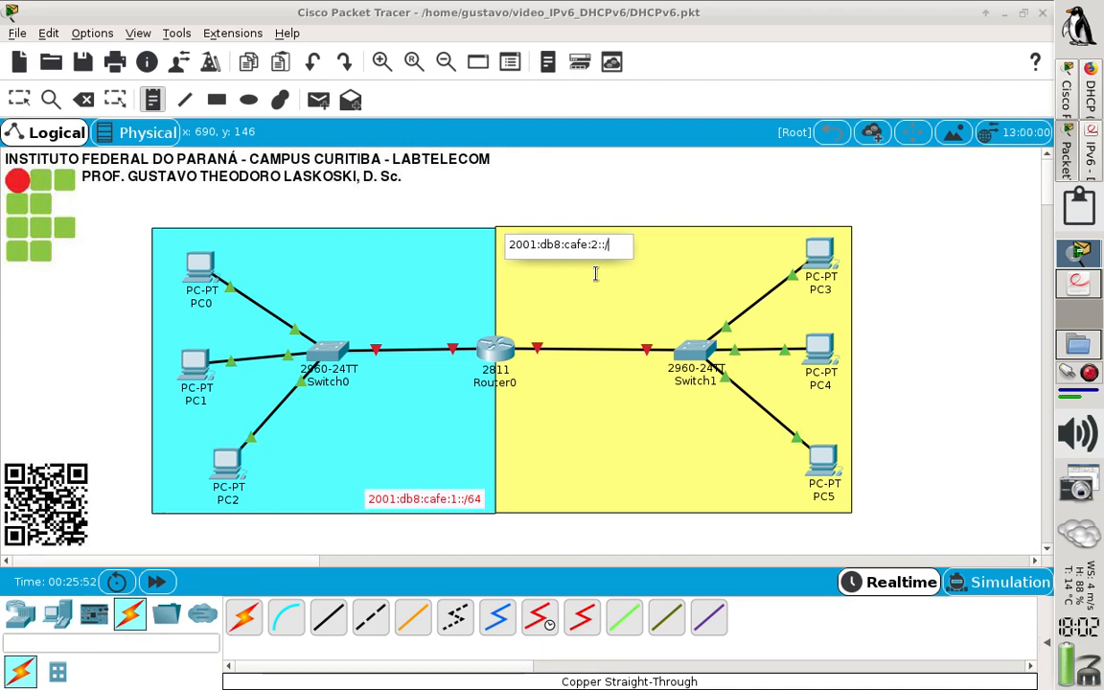
pyautogui.click(542, 198)
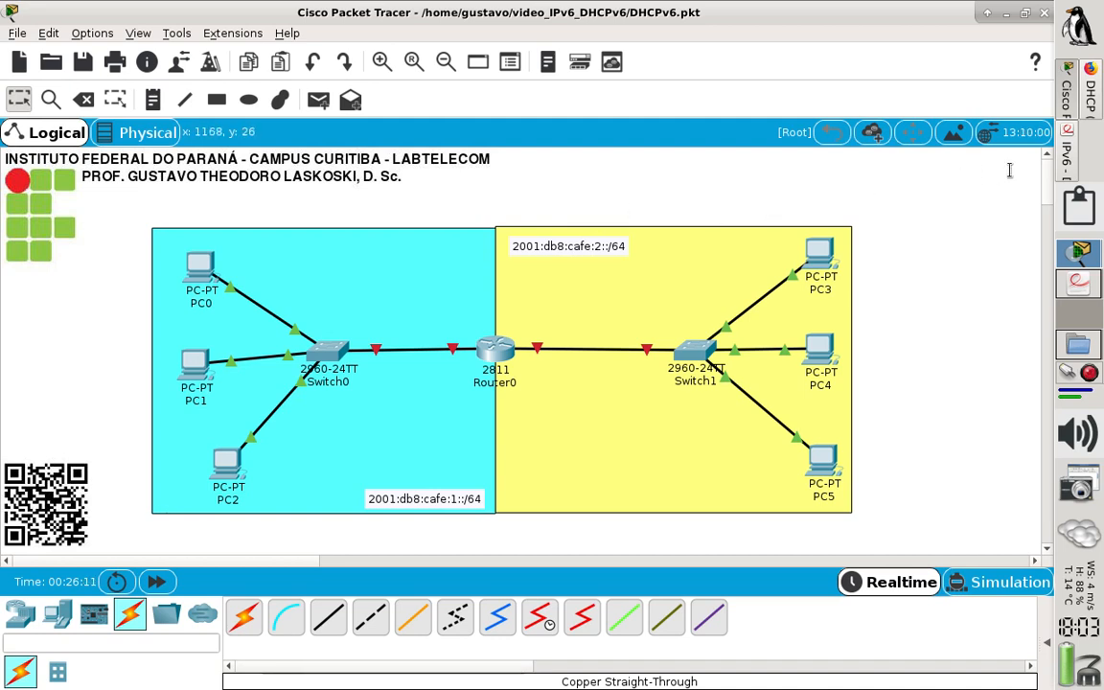
# Check the unicast routing commands in the Firefox DHCP (IPv6) tutorial, return to Packet Tracer and open Router0's CLI in a widened window
pyautogui.click(1090, 106)
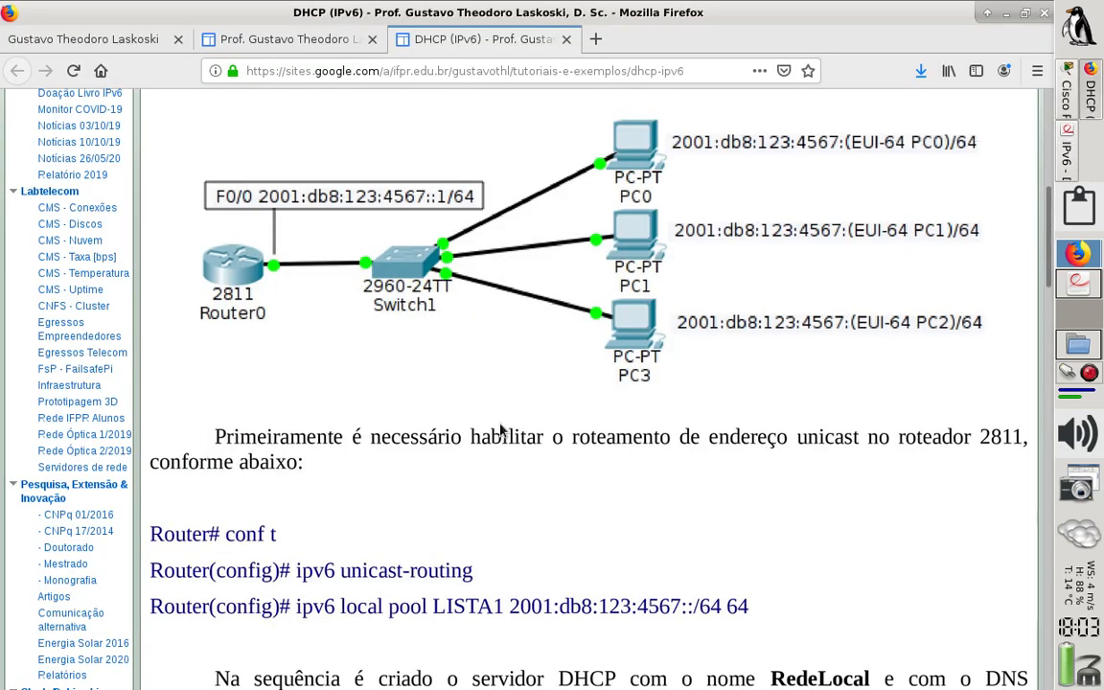
pyautogui.scroll(-1, 471, 497)
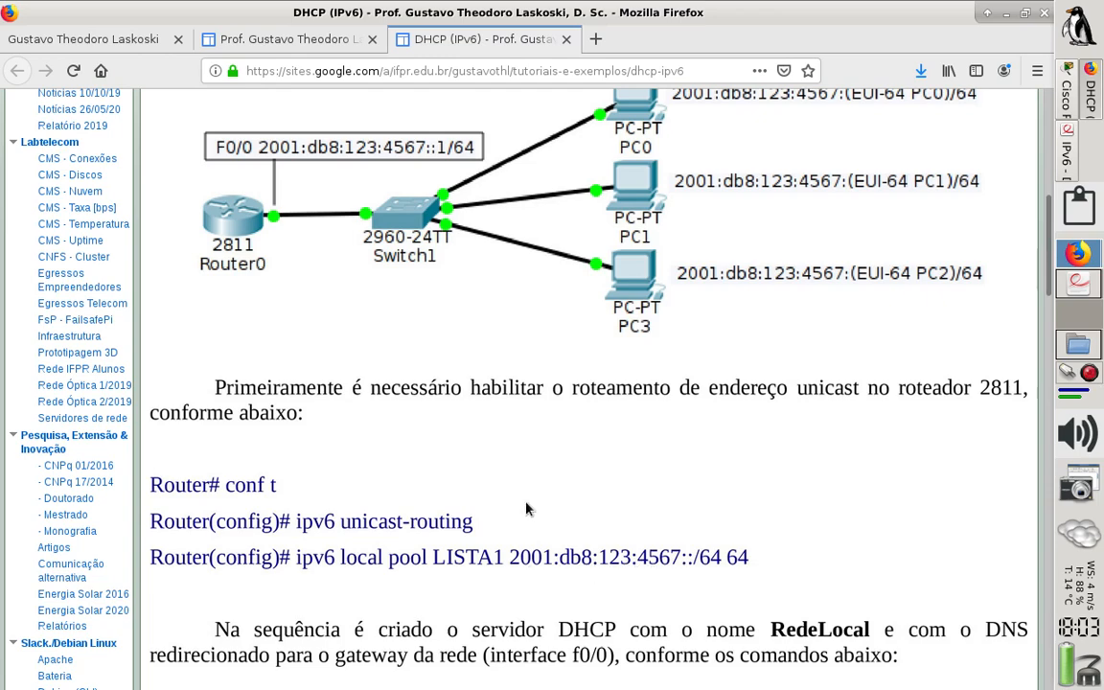
pyautogui.scroll(1, 503, 453)
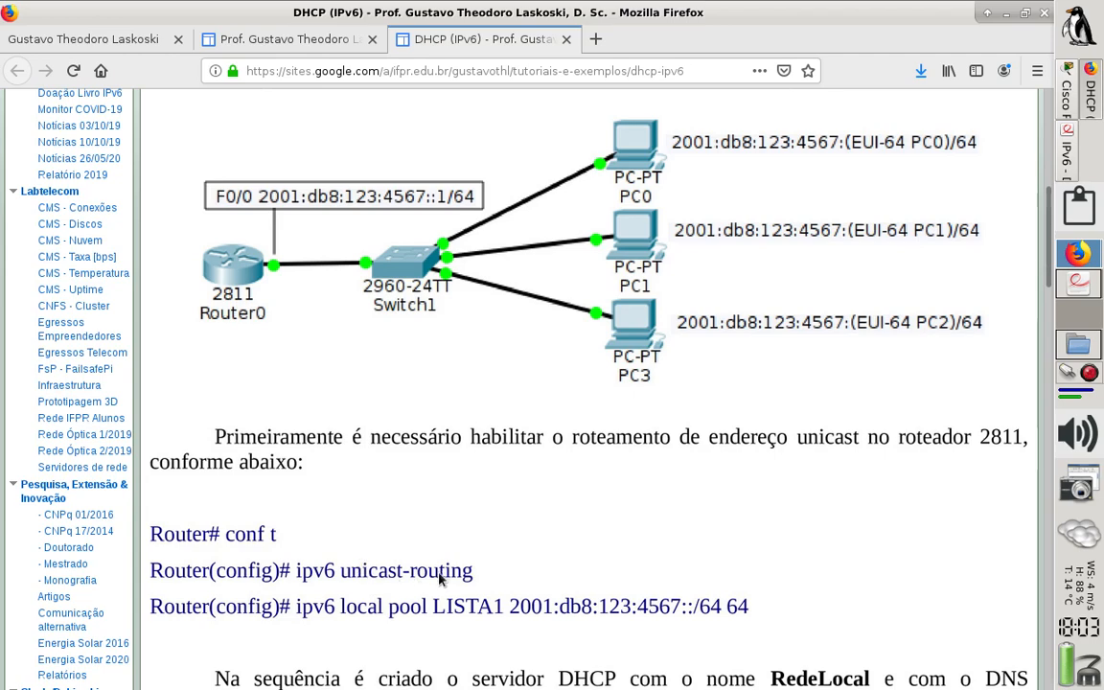
pyautogui.click(1065, 104)
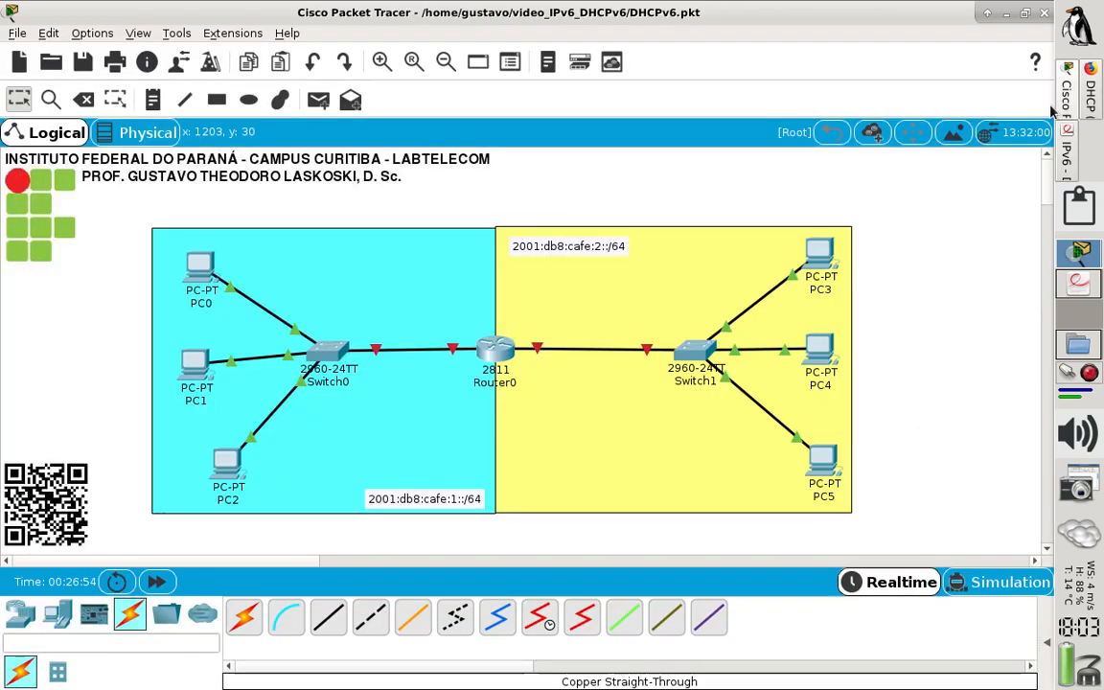
pyautogui.click(497, 353)
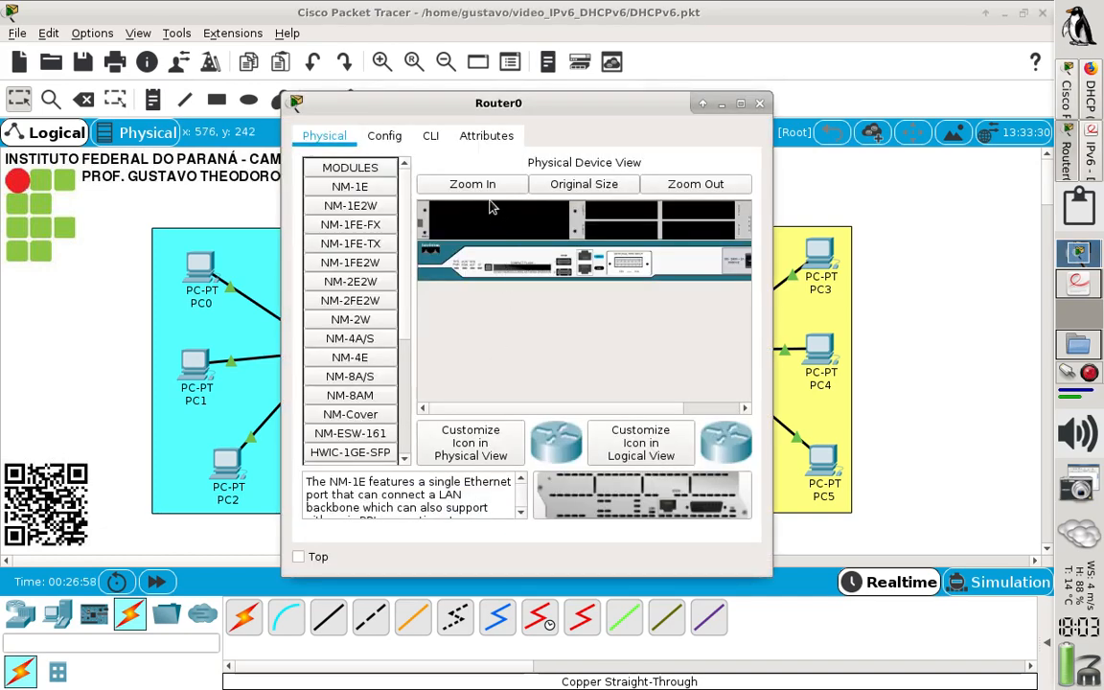
pyautogui.click(430, 135)
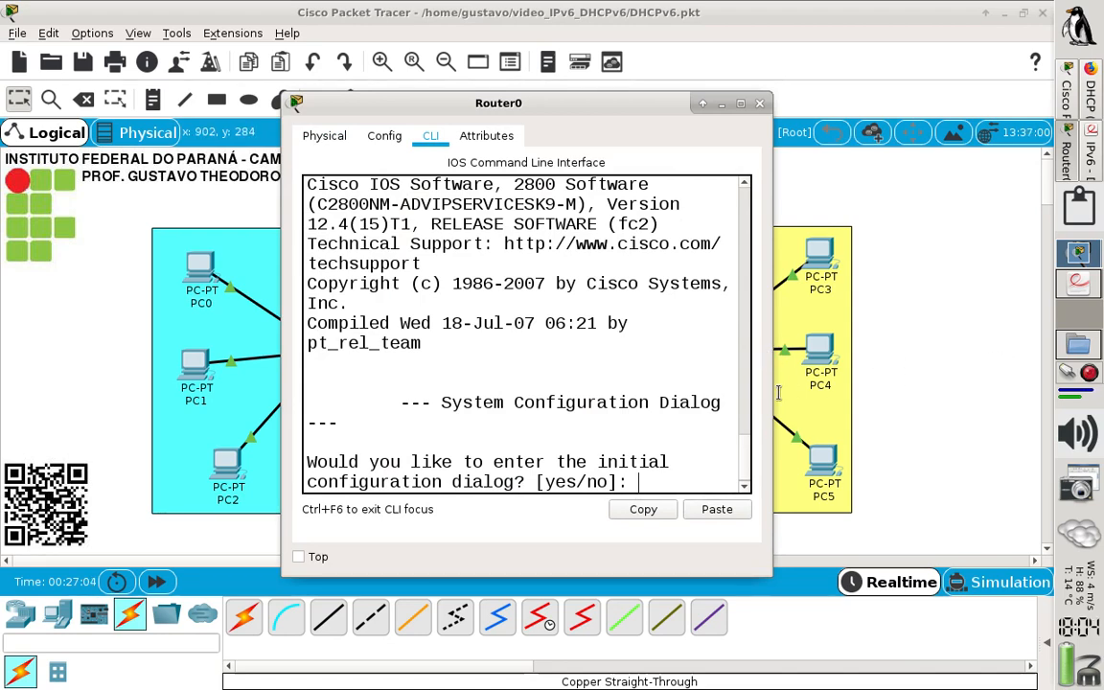
pyautogui.moveTo(773, 388); pyautogui.dragTo(1050, 387)
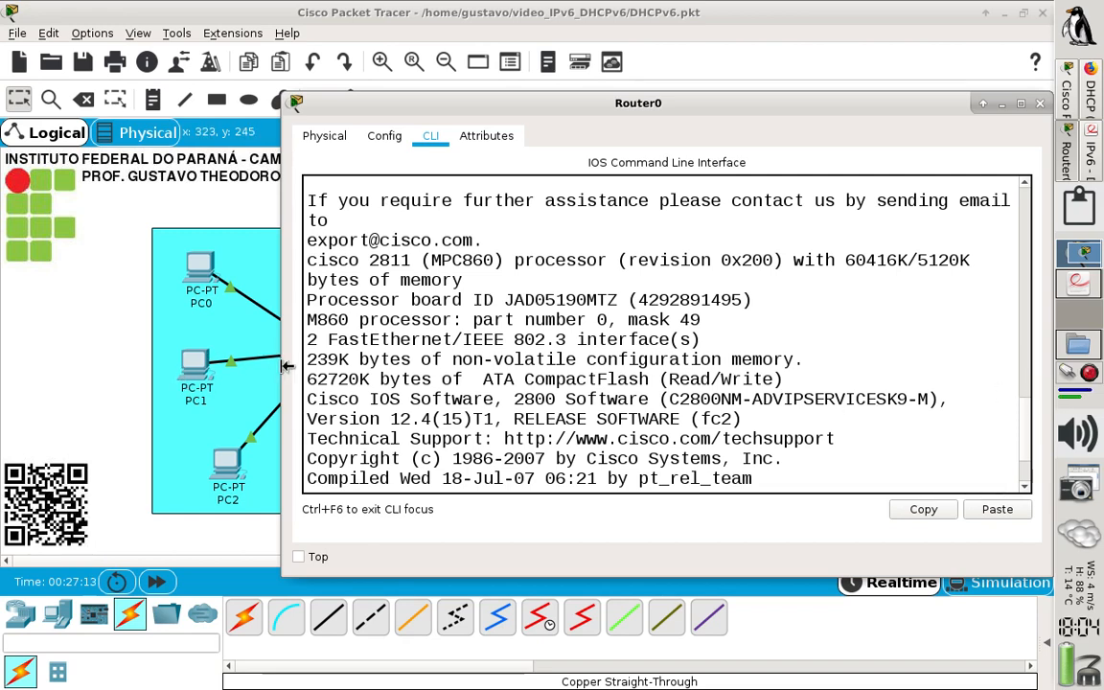
pyautogui.moveTo(285, 368); pyautogui.dragTo(176, 367)
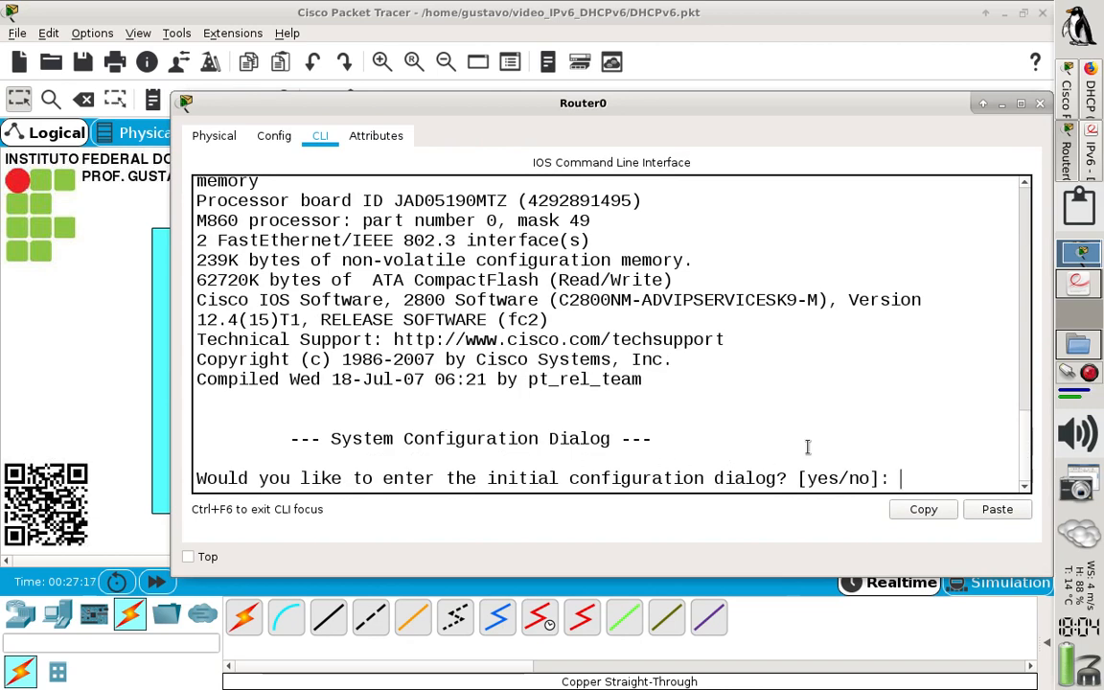
pyautogui.moveTo(582, 103); pyautogui.dragTo(640, 41)
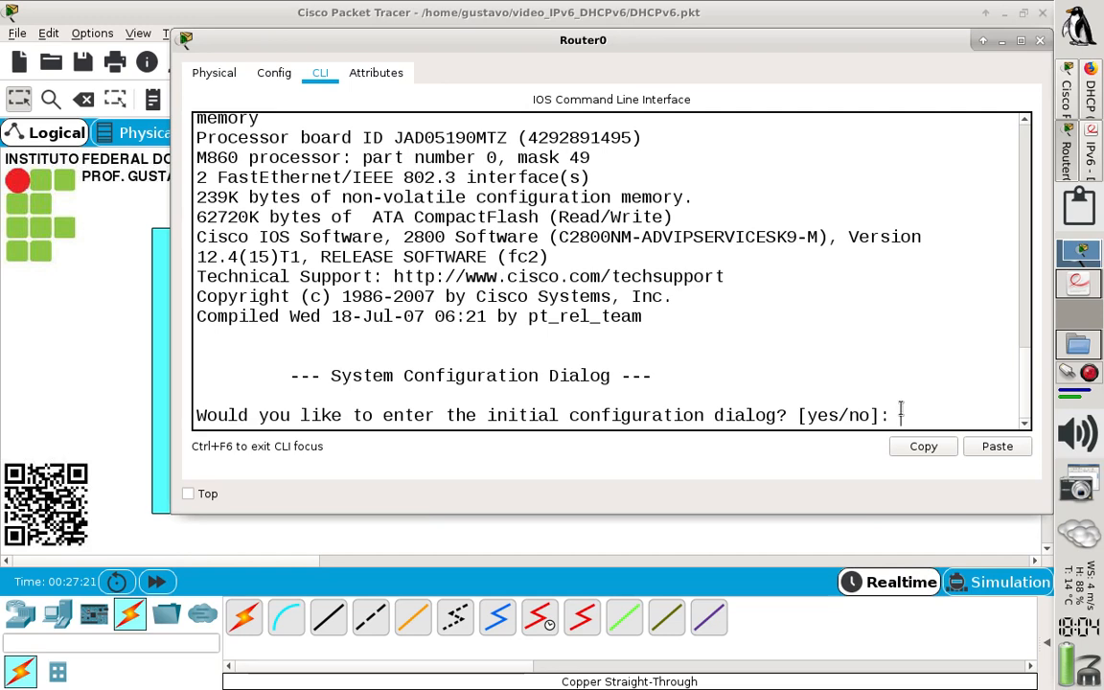
# Decline Router0's initial configuration dialog and enter privileged EXEC mode
pyautogui.press('Return')
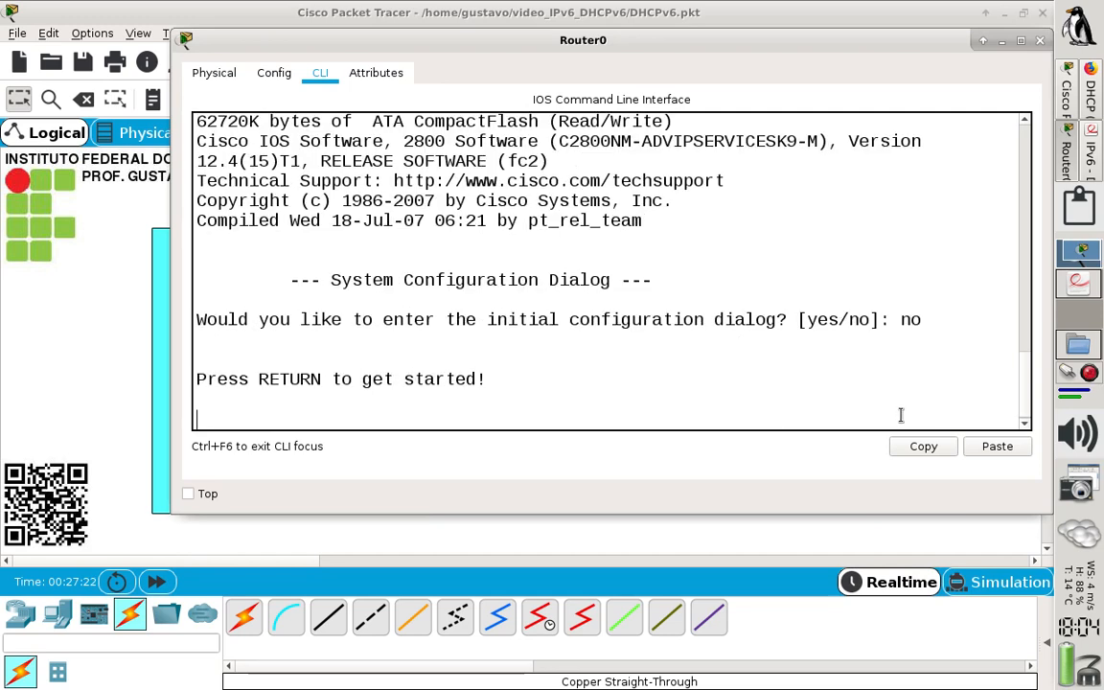
pyautogui.press('Return')
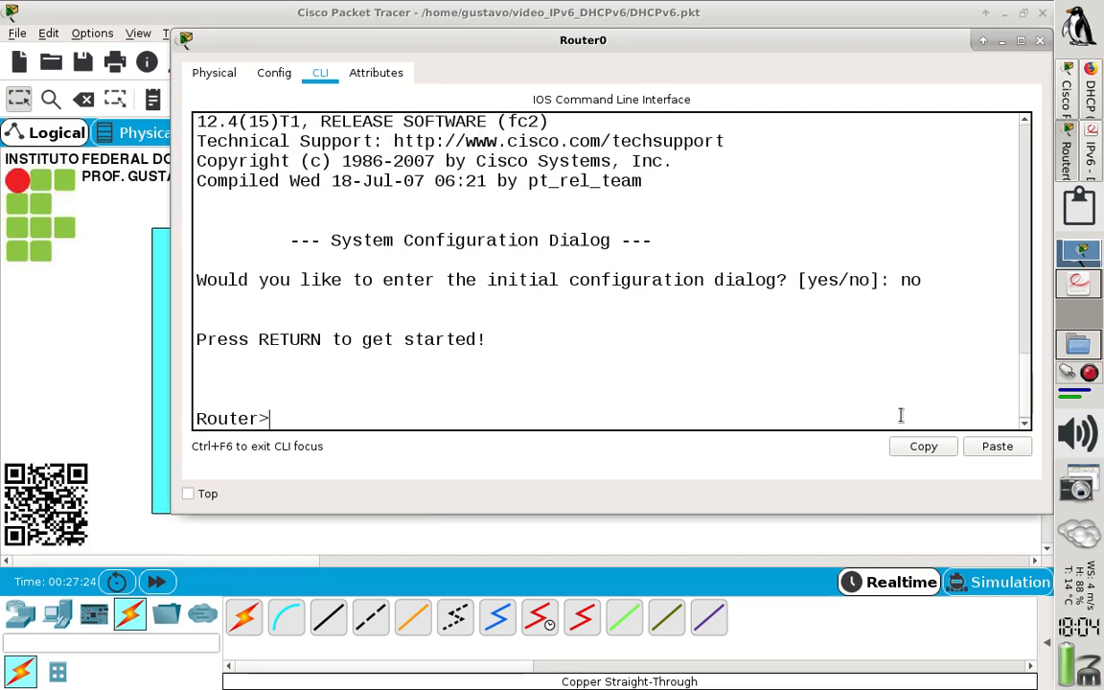
pyautogui.write('en')
pyautogui.press('Return')
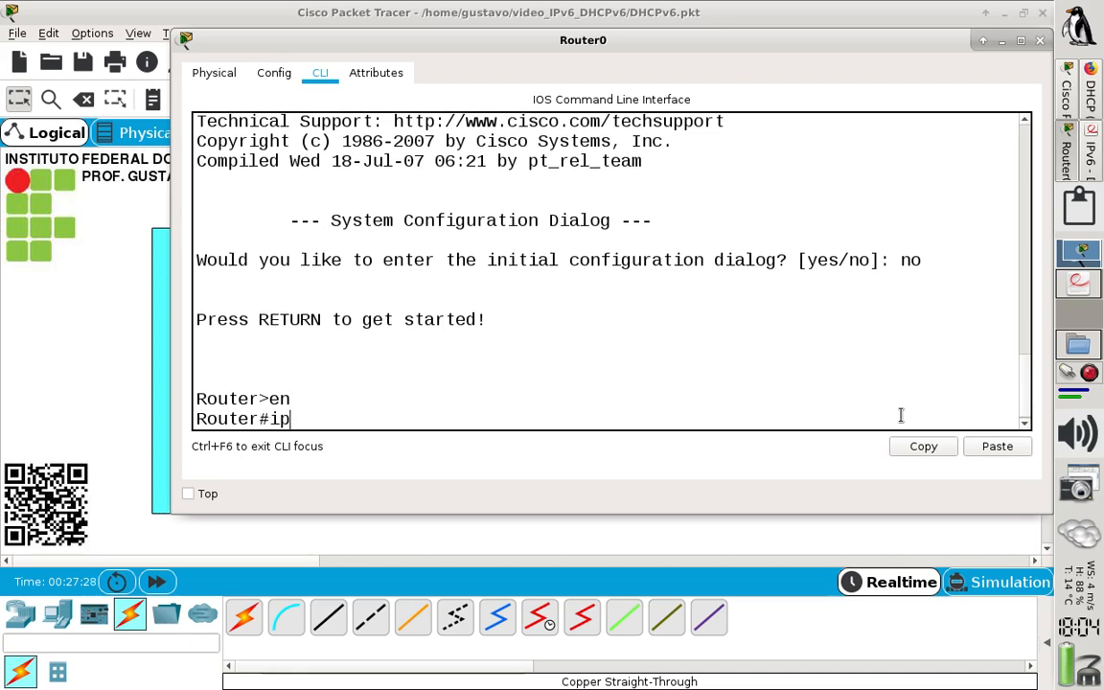
# Recheck the Firefox tutorial, return to Router0's CLI and enable ipv6 unicast-routing in global configuration mode
pyautogui.click(1092, 110)
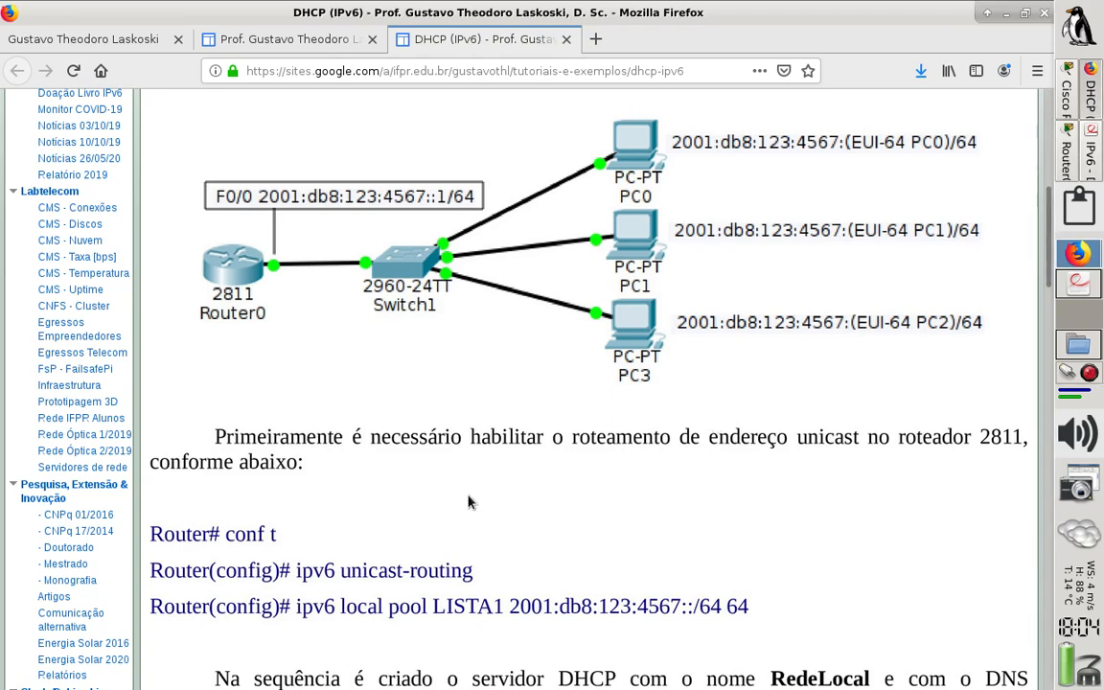
pyautogui.click(1064, 161)
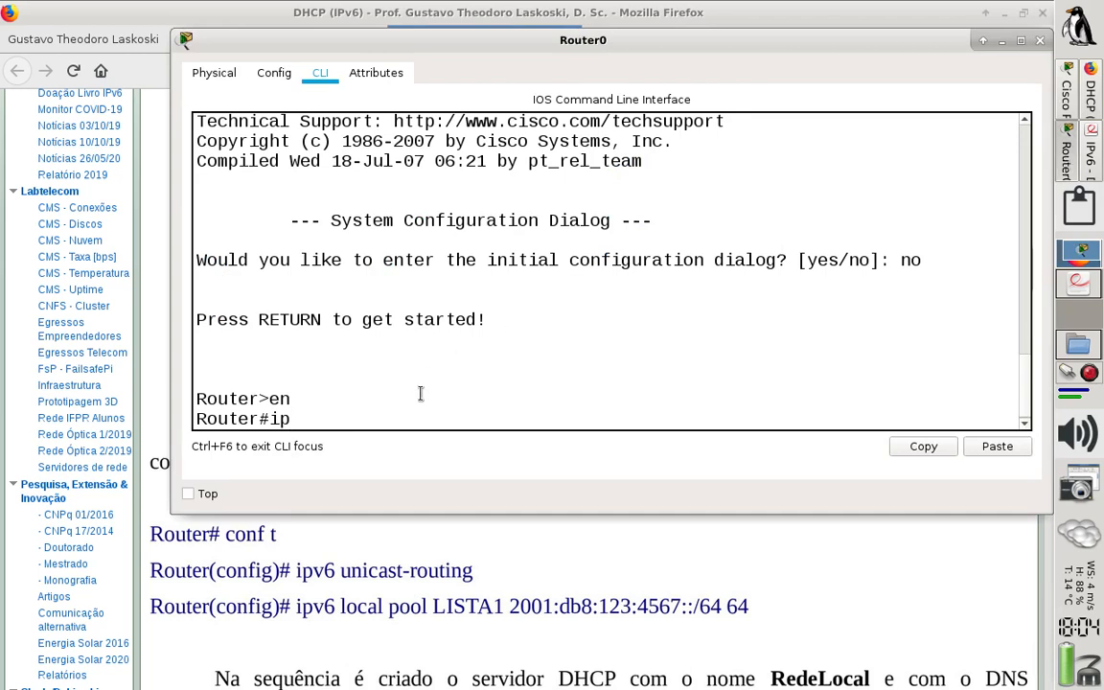
pyautogui.press('BackSpace')
pyautogui.press('BackSpace')
pyautogui.write('conf t')
pyautogui.press('Return')
pyautogui.write('ig')
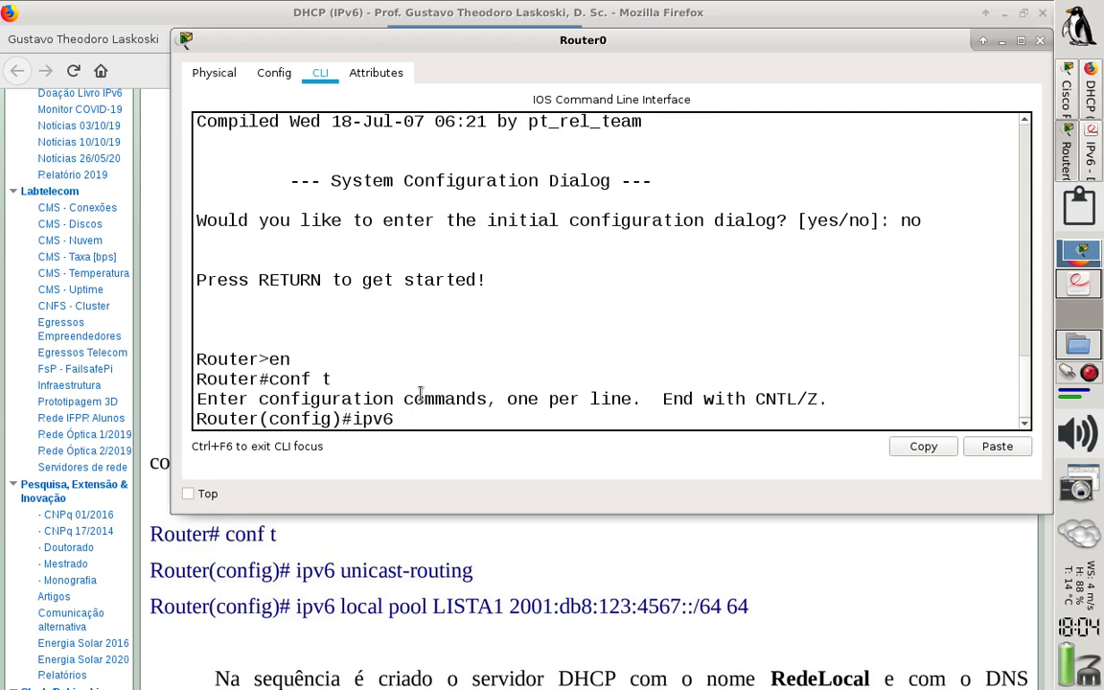
pyautogui.write('pv6 un')
pyautogui.press('Tab')
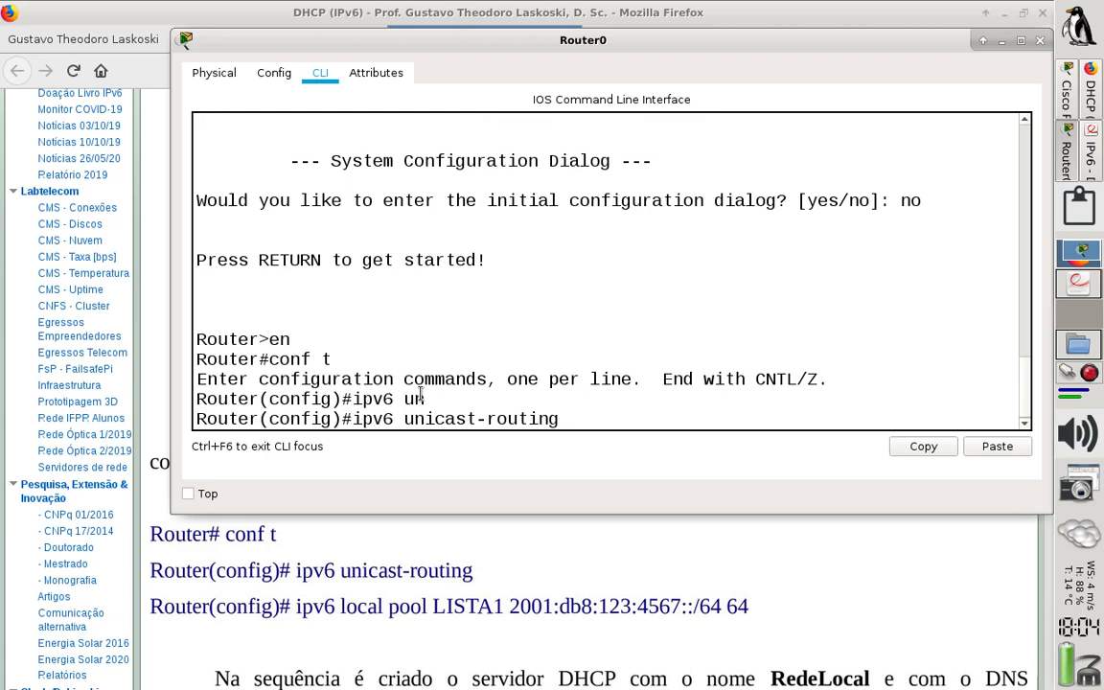
pyautogui.press('Return')
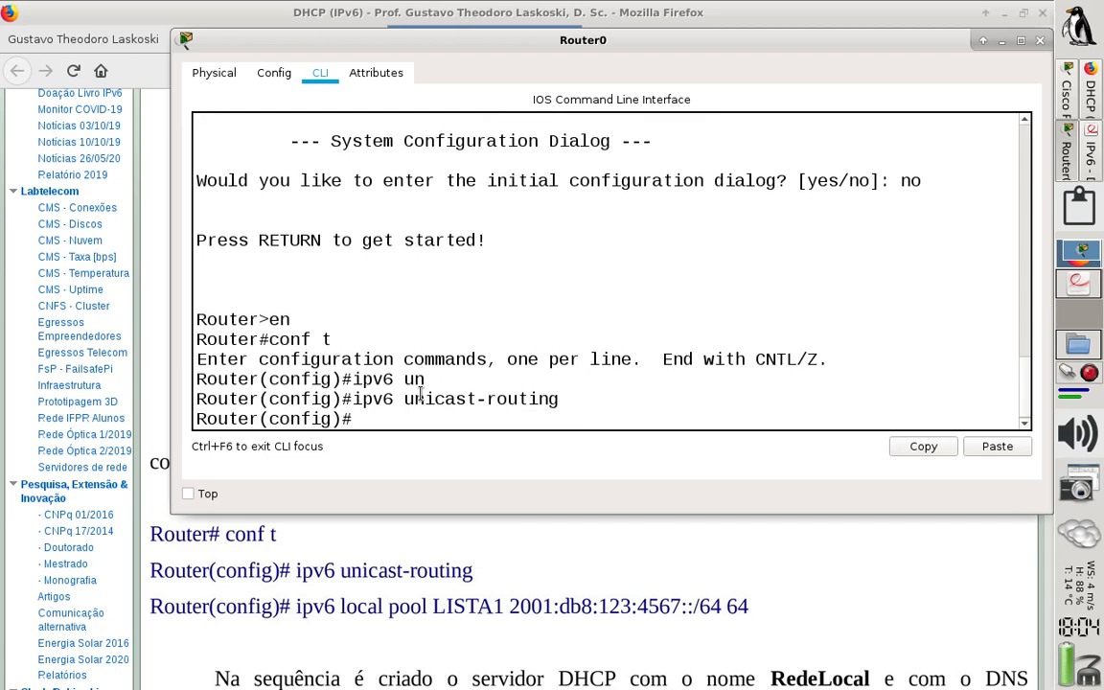
# Create the IPv6 local pool SR0001 on Router0 with prefix 2001:db8:cafe:1::/64 and assigned length 64
pyautogui.write('v6 ;')
pyautogui.press('BackSpace')
pyautogui.write('local')
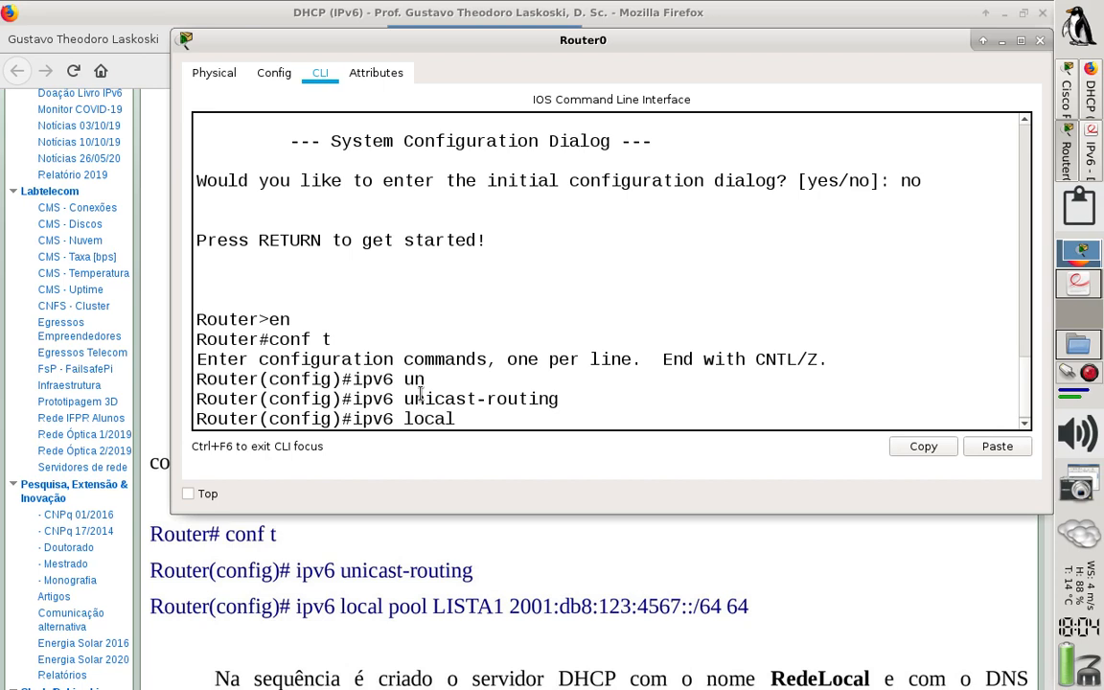
pyautogui.write(' poo')
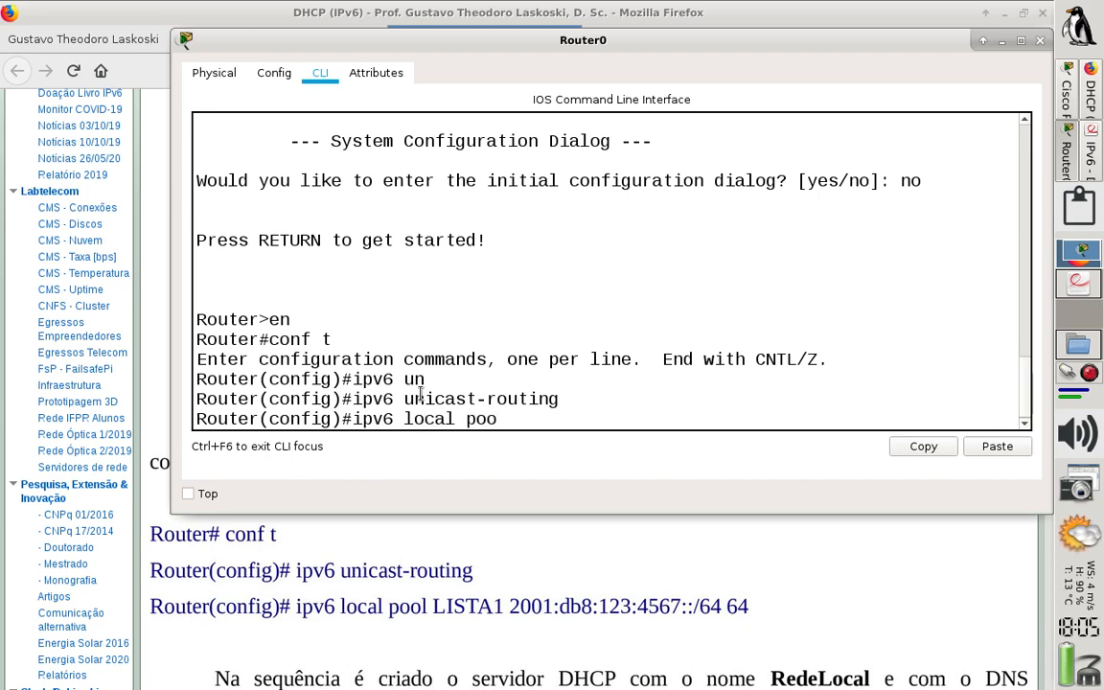
pyautogui.write('l ')
pyautogui.write('SR0001 2001:db8:c')
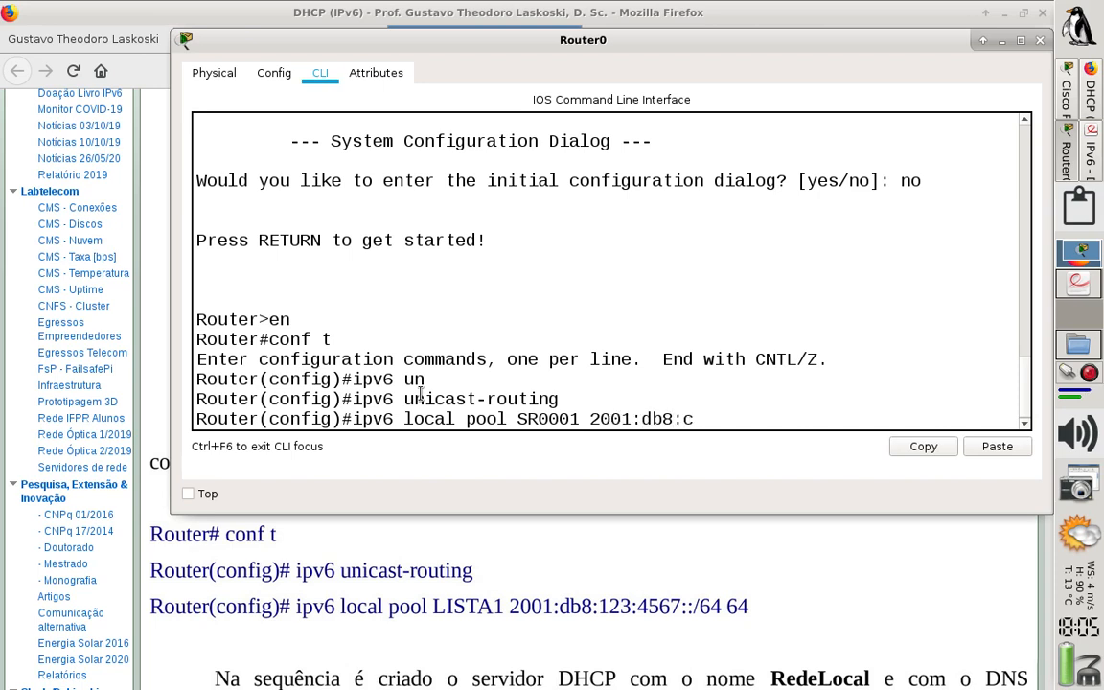
pyautogui.write('afe:0001')
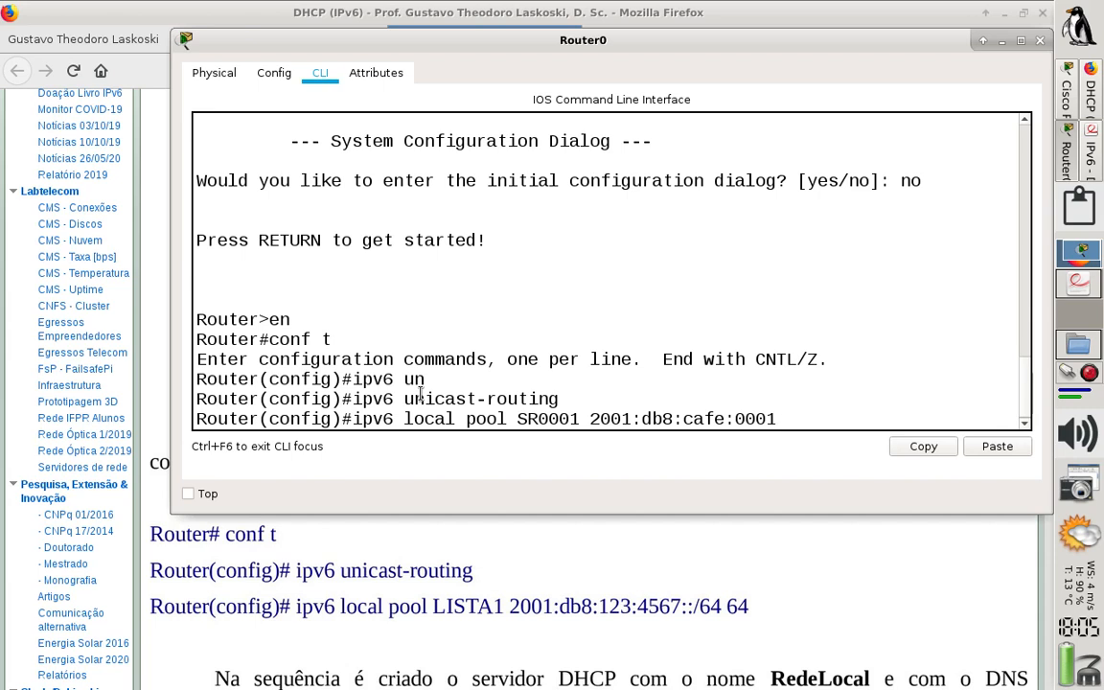
pyautogui.press('BackSpace')
pyautogui.press('BackSpace')
pyautogui.press('BackSpace')
pyautogui.press('BackSpace')
pyautogui.write('1')
pyautogui.write('/64')
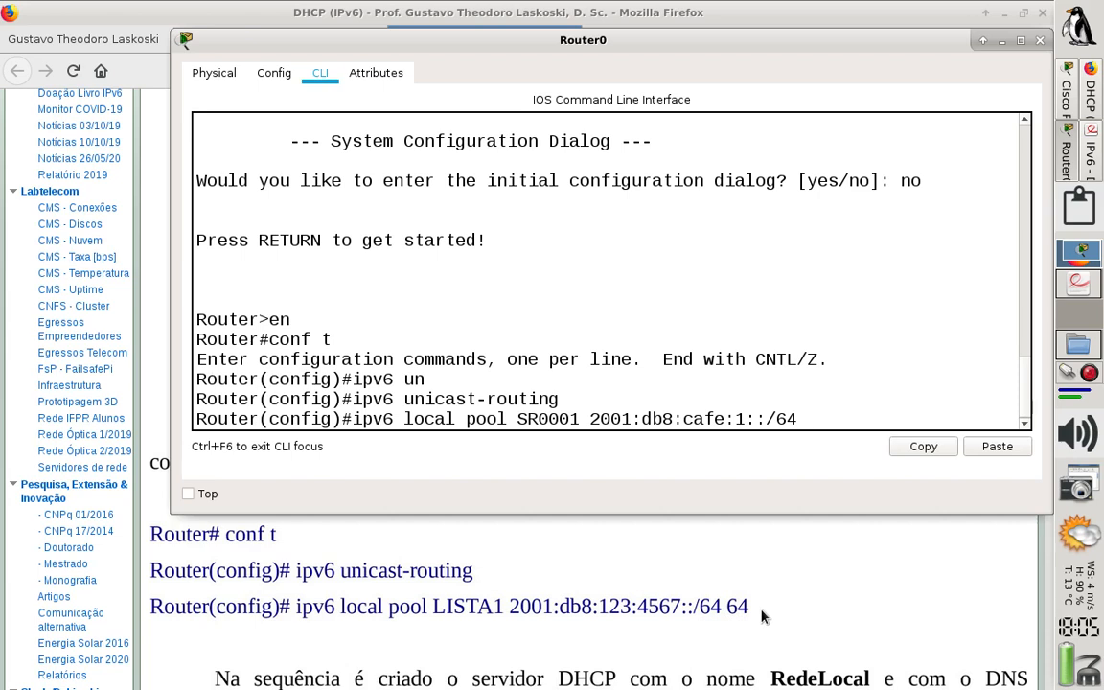
pyautogui.write('!!')
pyautogui.press('BackSpace')
pyautogui.press('BackSpace')
pyautogui.write('64')
pyautogui.press('Return')
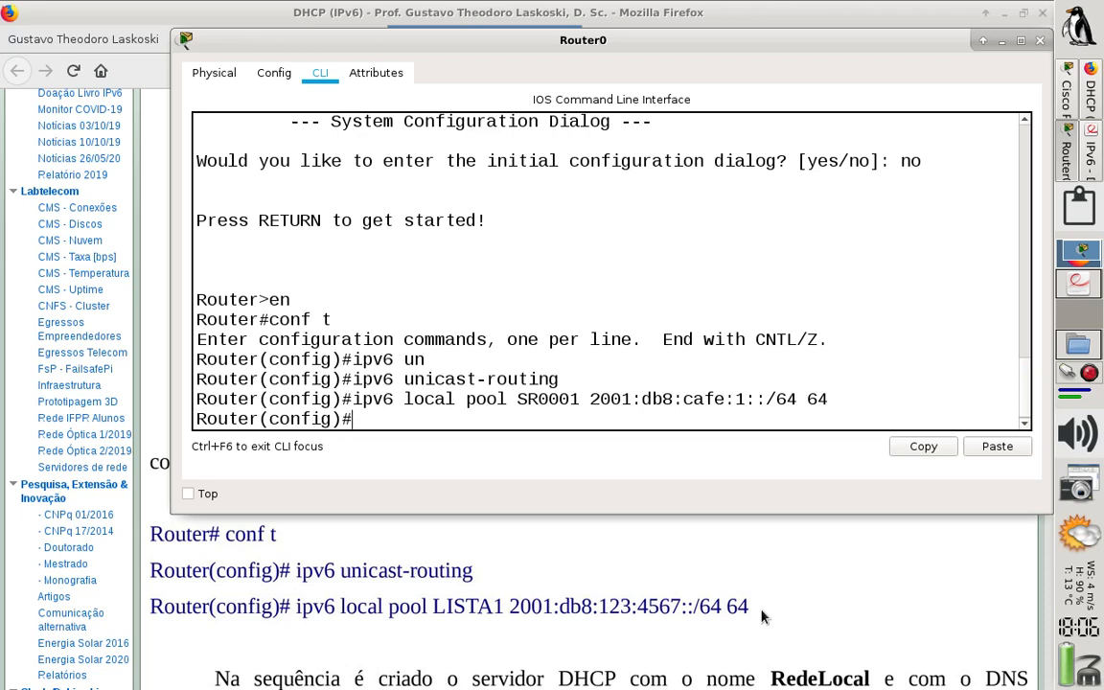
# Reuse the last command to create the IPv6 local pool SR0002 with prefix 2001:db8:cafe:2::/64 and assigned length 64
pyautogui.press('Up')
pyautogui.press('Left')
pyautogui.press('Left')
pyautogui.press('Left')
pyautogui.press('Left')
pyautogui.press('Left')
pyautogui.press('Left')
pyautogui.press('Left')
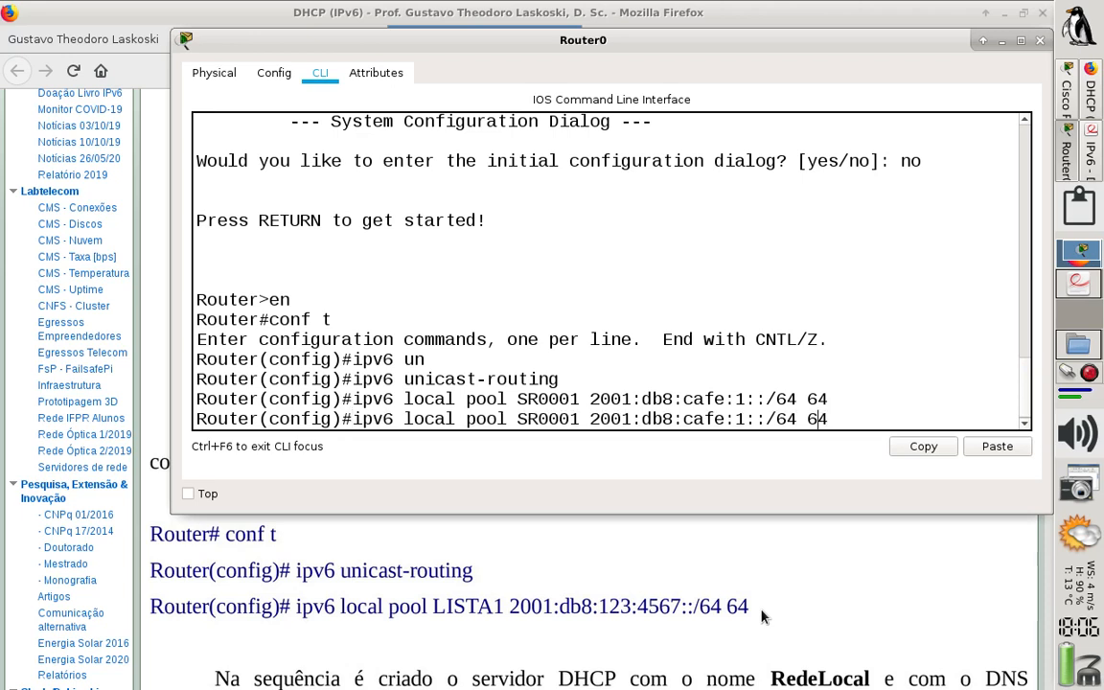
pyautogui.press('Left')
pyautogui.press('Left')
pyautogui.press('Left')
pyautogui.press('Left')
pyautogui.press('Left')
pyautogui.press('Left')
pyautogui.press('Left')
pyautogui.press('Left')
pyautogui.press('Left')
pyautogui.press('Left')
pyautogui.press('Left')
pyautogui.press('Left')
pyautogui.press('Right')
pyautogui.press('BackSpace')
pyautogui.write('2')
pyautogui.press('Right')
pyautogui.press('Right')
pyautogui.press('Right')
pyautogui.press('Right')
pyautogui.press('Right')
pyautogui.press('Right')
pyautogui.press('Right')
pyautogui.press('Right')
pyautogui.press('Right')
pyautogui.press('Right')
pyautogui.press('Right')
pyautogui.press('BackSpace')
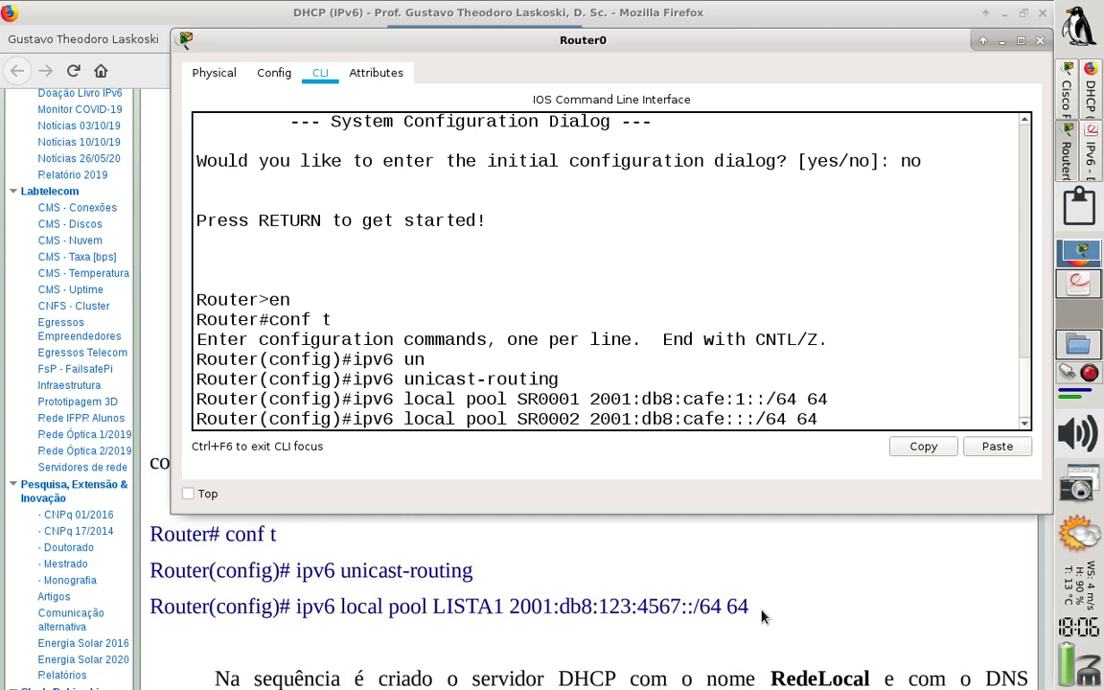
pyautogui.write('2')
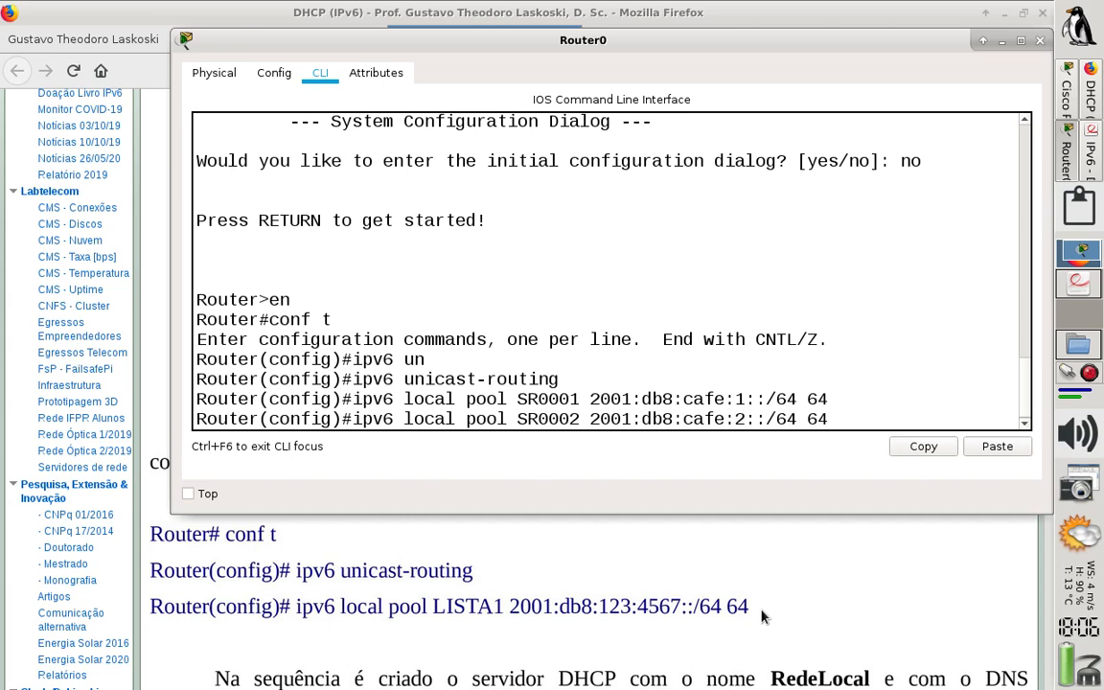
pyautogui.press('Right')
pyautogui.press('Return')
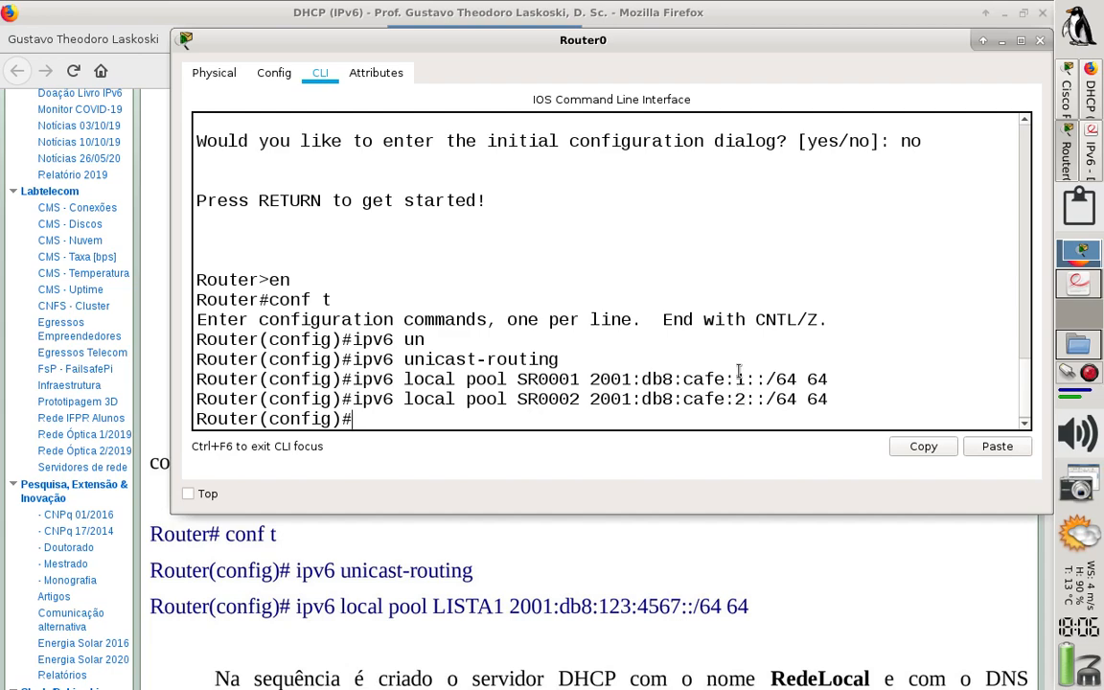
# Check the DHCP pool commands in the Firefox tutorial and create the IPv6 DHCP pool SR0001 in Router0's CLI
pyautogui.click(668, 580)
pyautogui.scroll(-3, 668, 580)
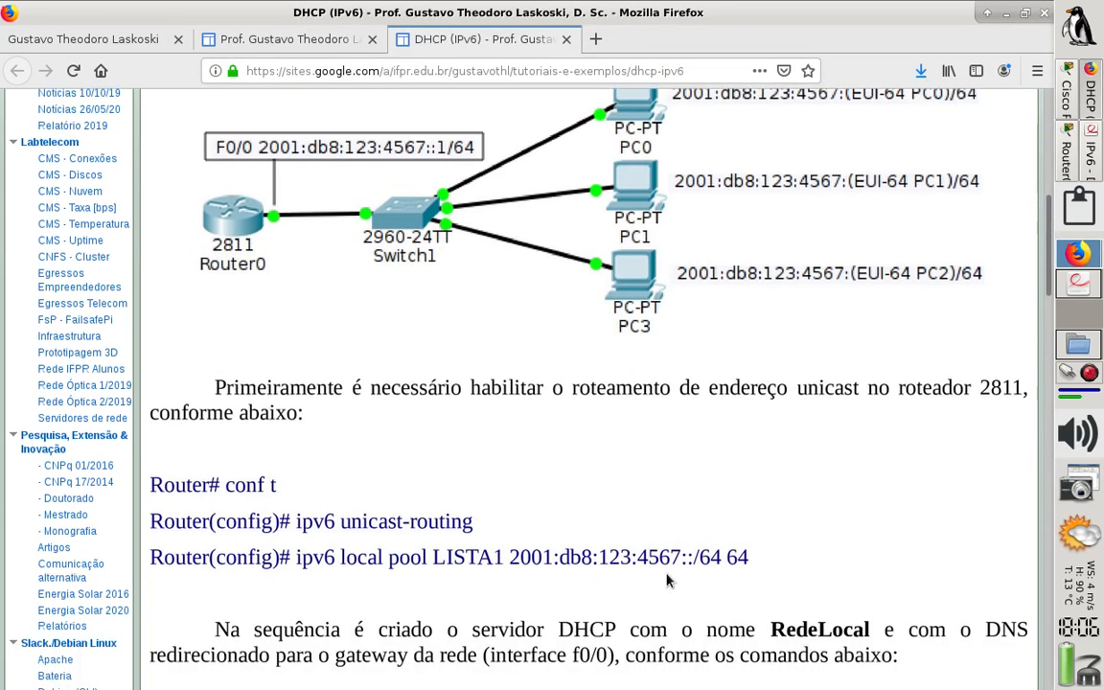
pyautogui.scroll(-2, 668, 580)
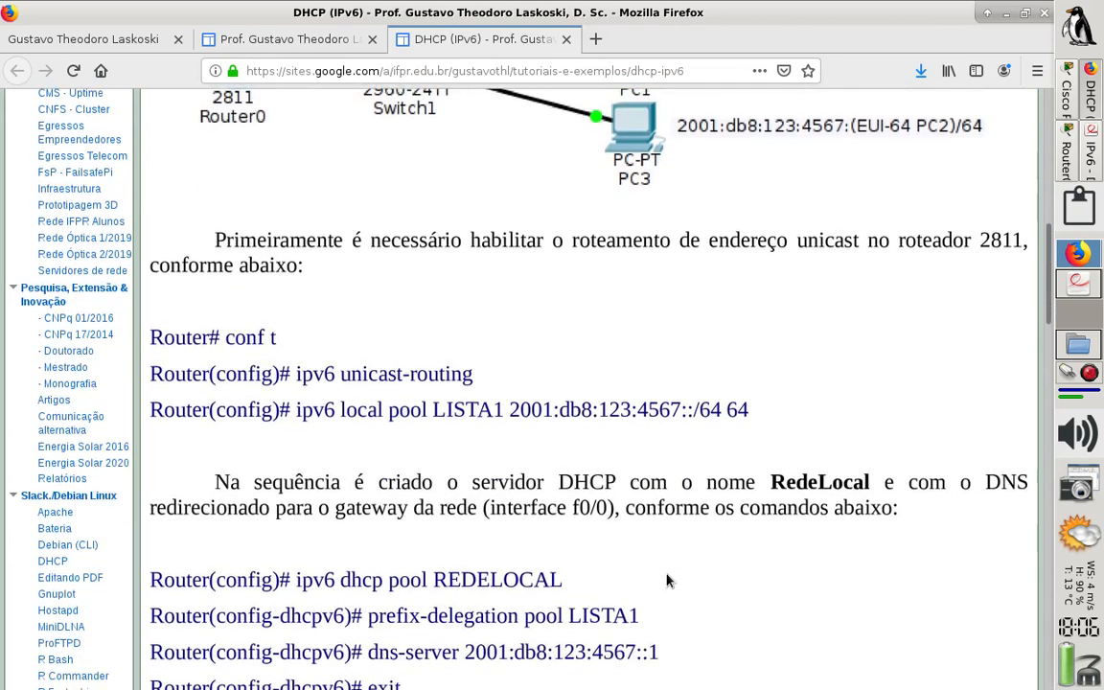
pyautogui.scroll(-1, 668, 579)
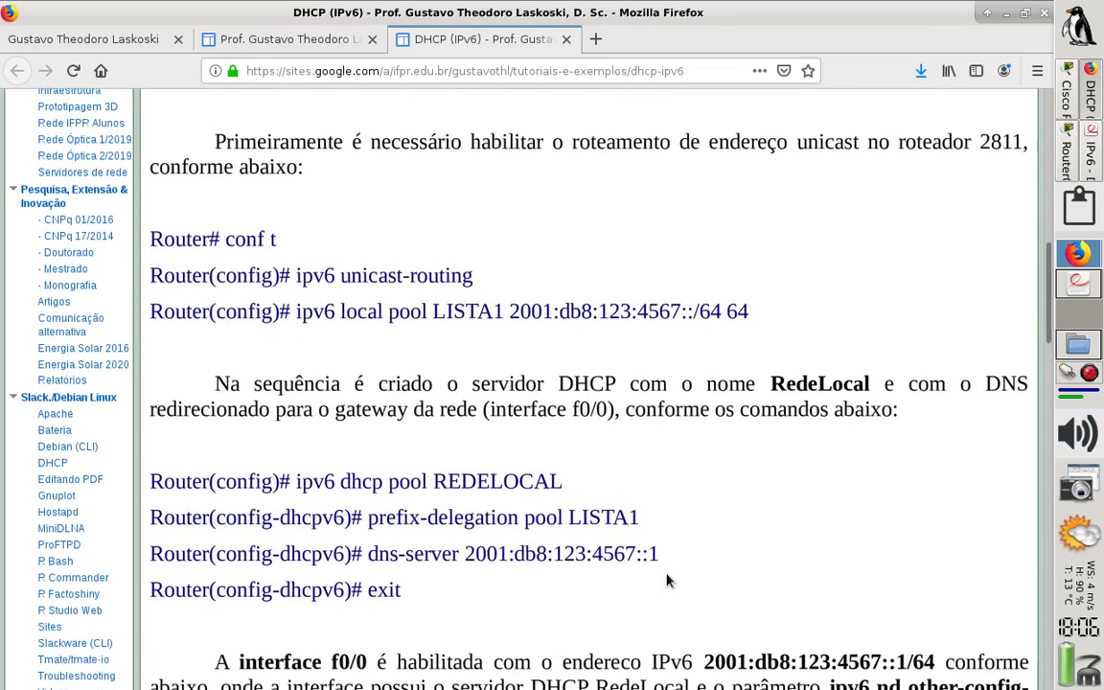
pyautogui.scroll(1, 668, 580)
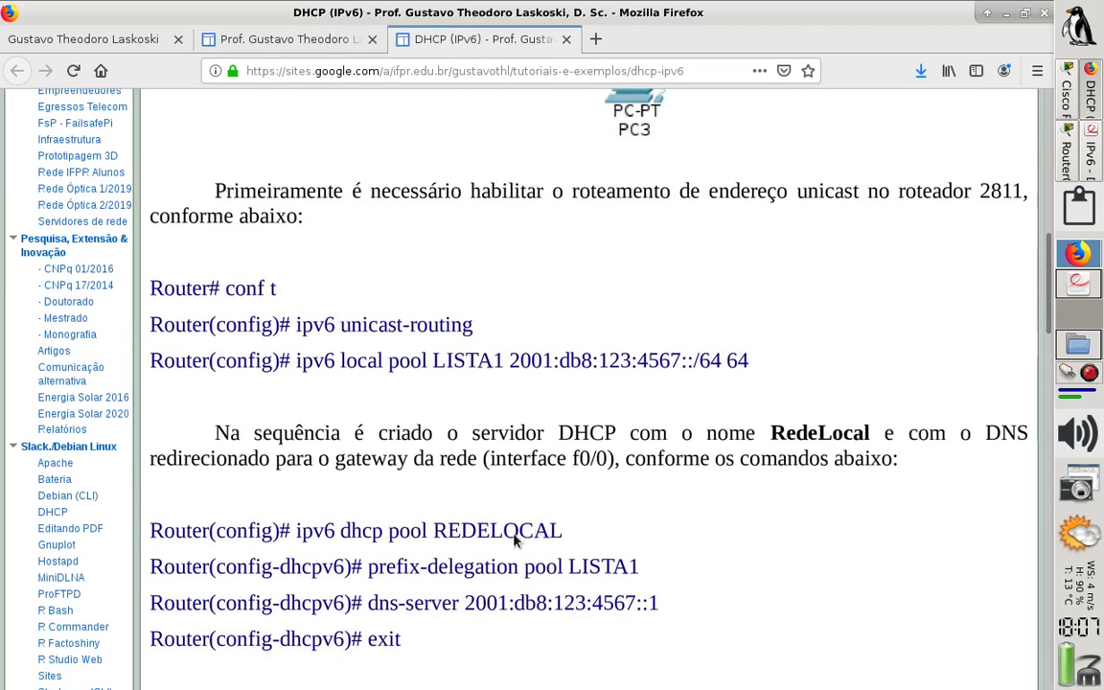
pyautogui.click(1067, 165)
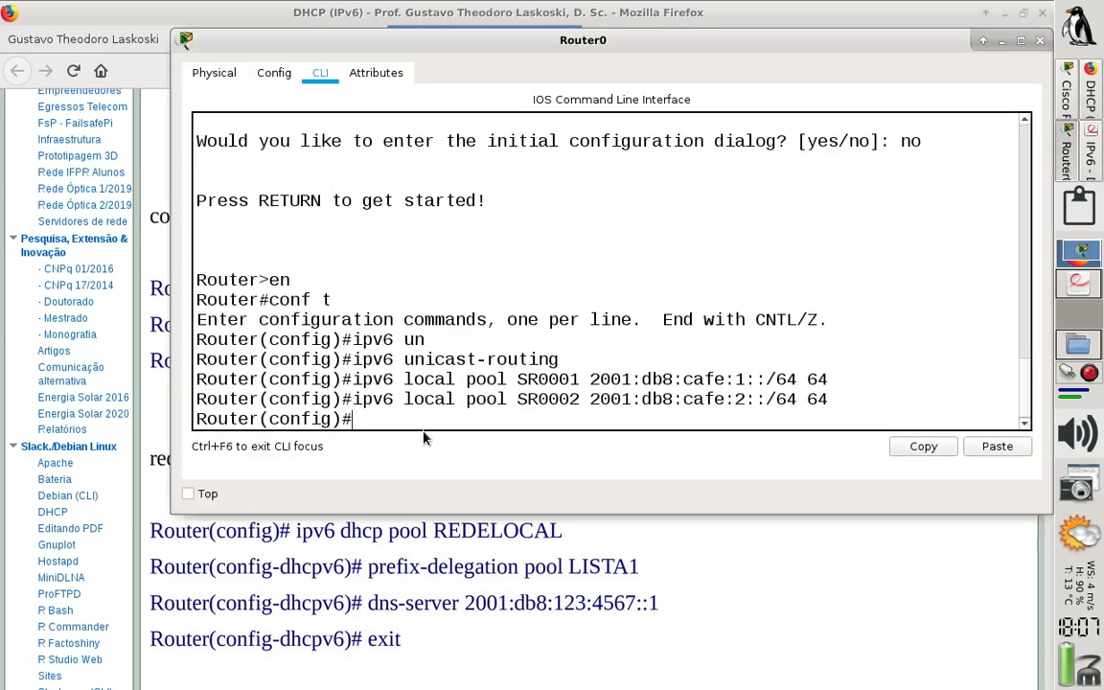
pyautogui.write('ipv6 dh')
pyautogui.press('Tab')
pyautogui.write('po')
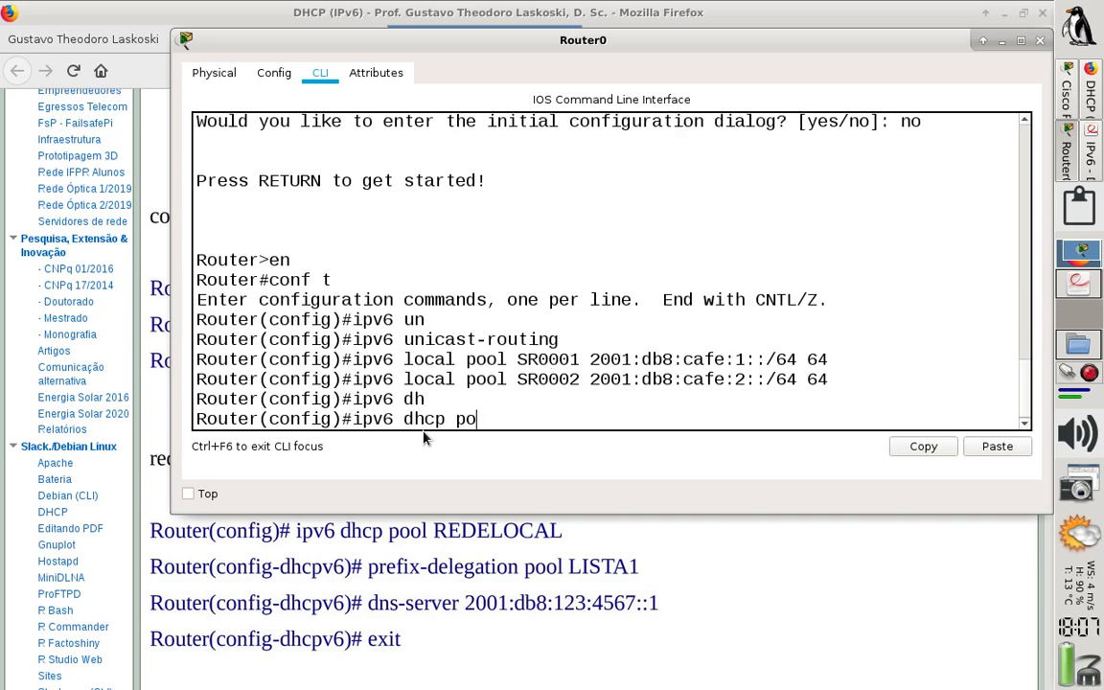
pyautogui.press('Tab')
pyautogui.write('S')
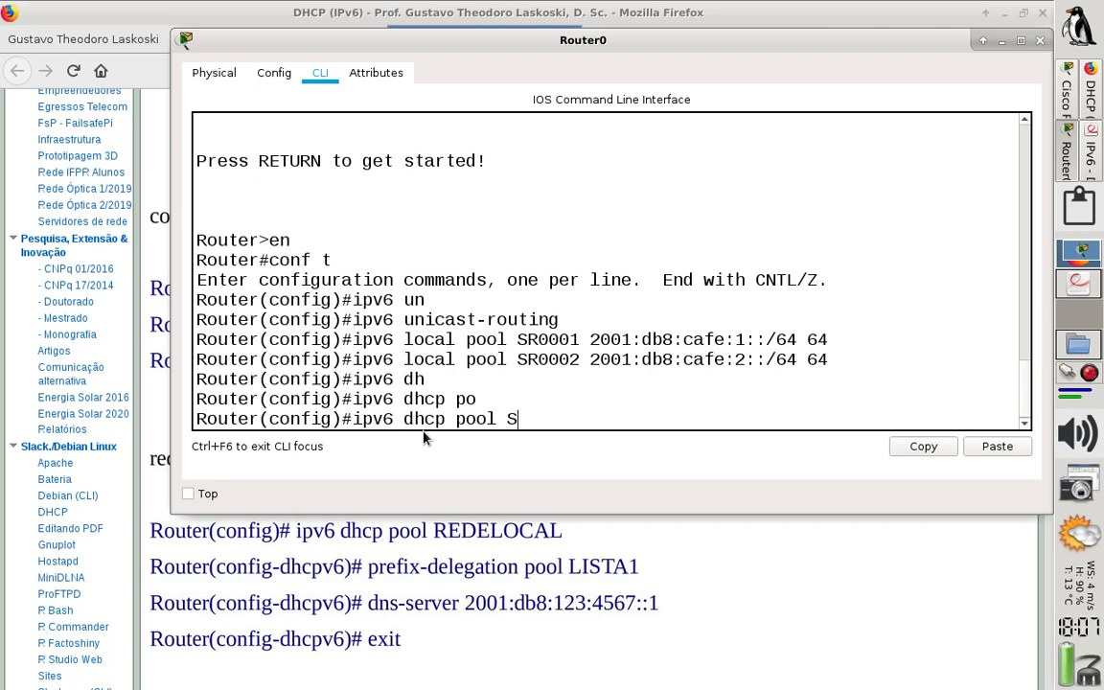
pyautogui.write('R0001')
pyautogui.press('Return')
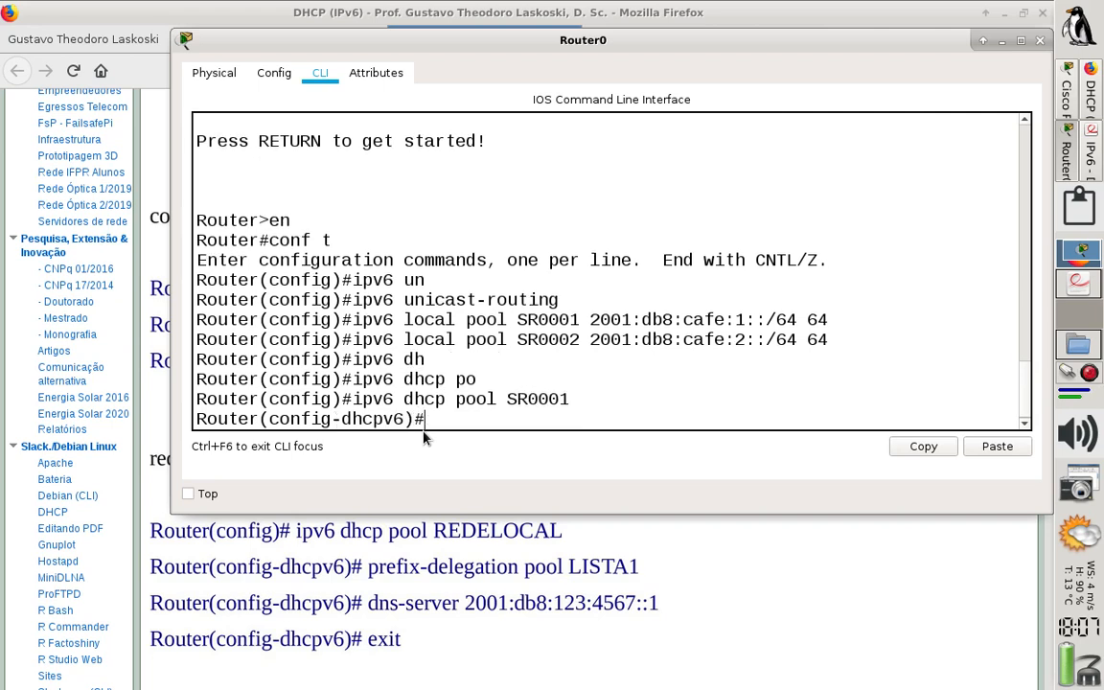
# Assign the local pool SR0001 as the prefix-delegation pool of the DHCPv6 pool SR0001
pyautogui.write('pre')
pyautogui.press('Tab')
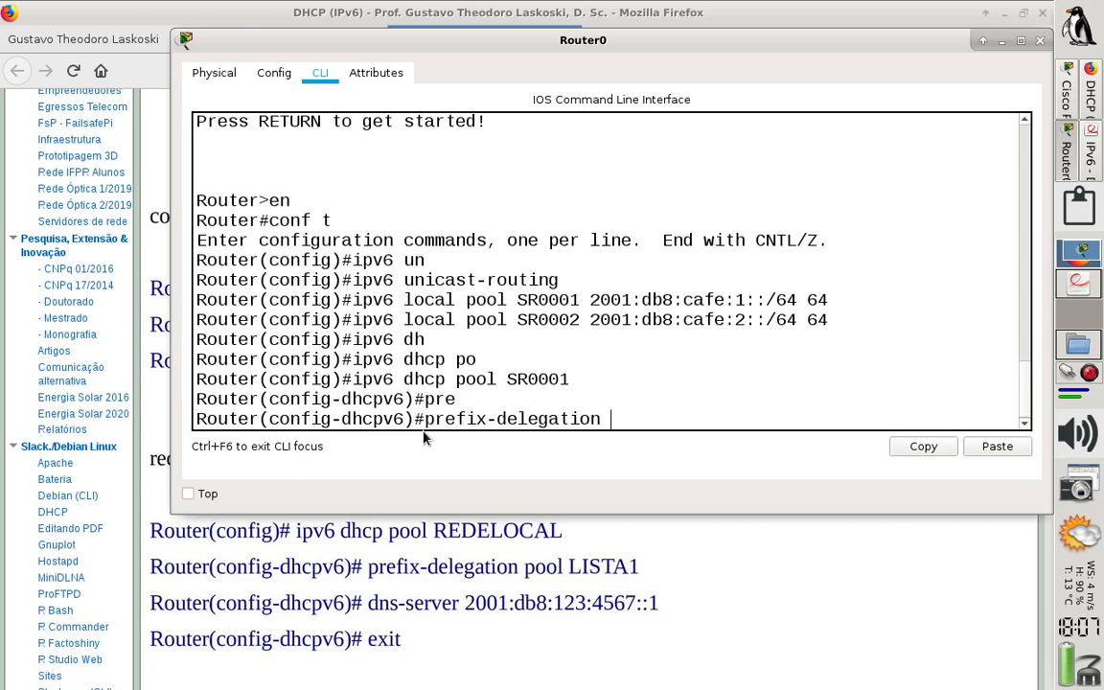
pyautogui.write('poo')
pyautogui.press('Tab')
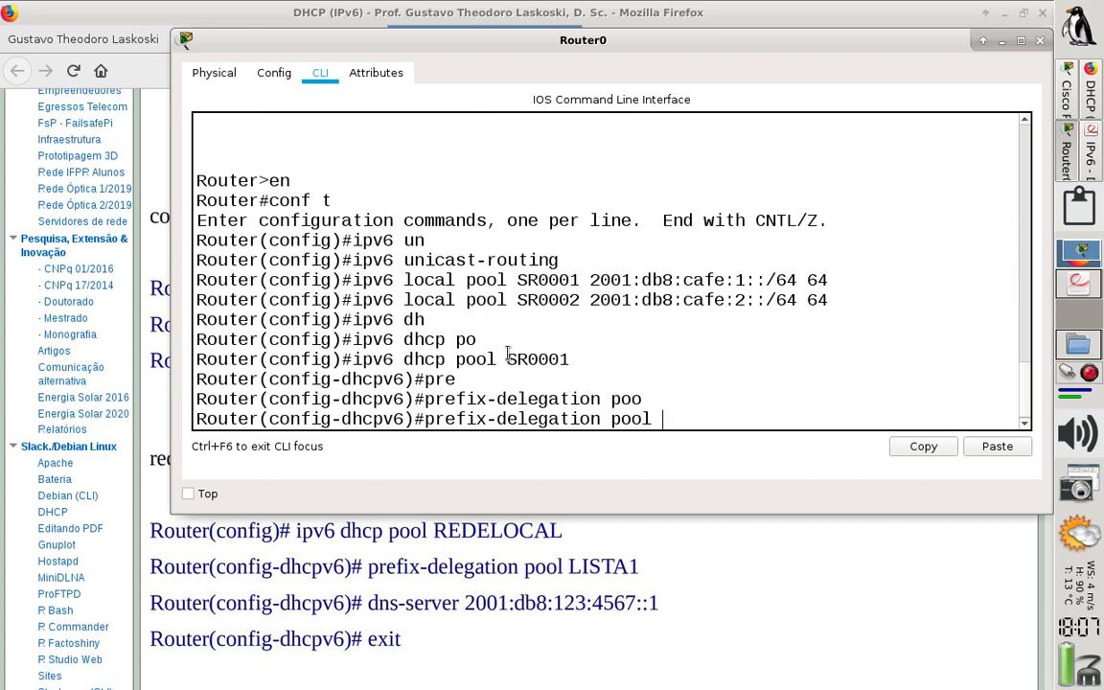
pyautogui.moveTo(509, 355); pyautogui.dragTo(580, 357)
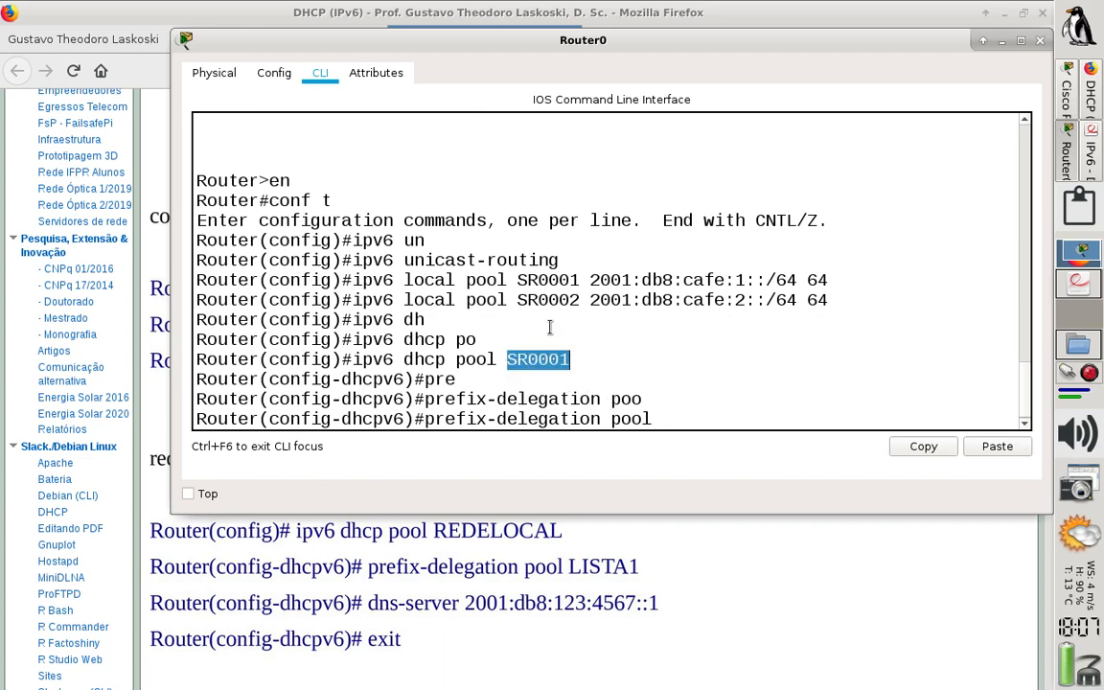
pyautogui.moveTo(519, 280); pyautogui.dragTo(577, 279)
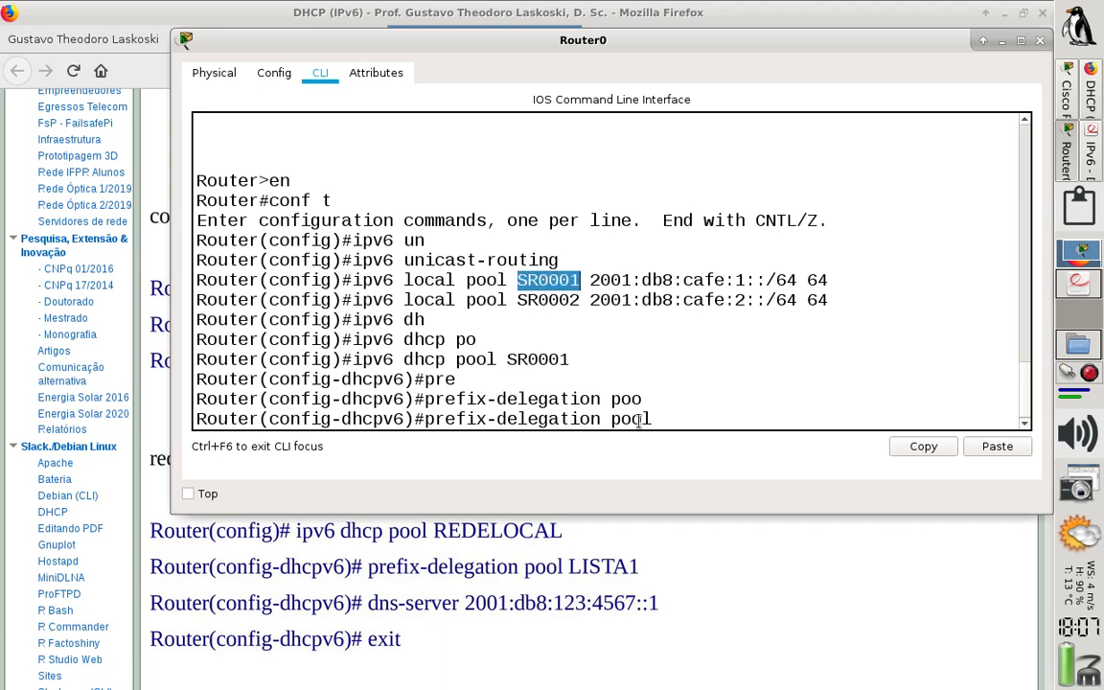
pyautogui.click(668, 419)
pyautogui.write('SR0001')
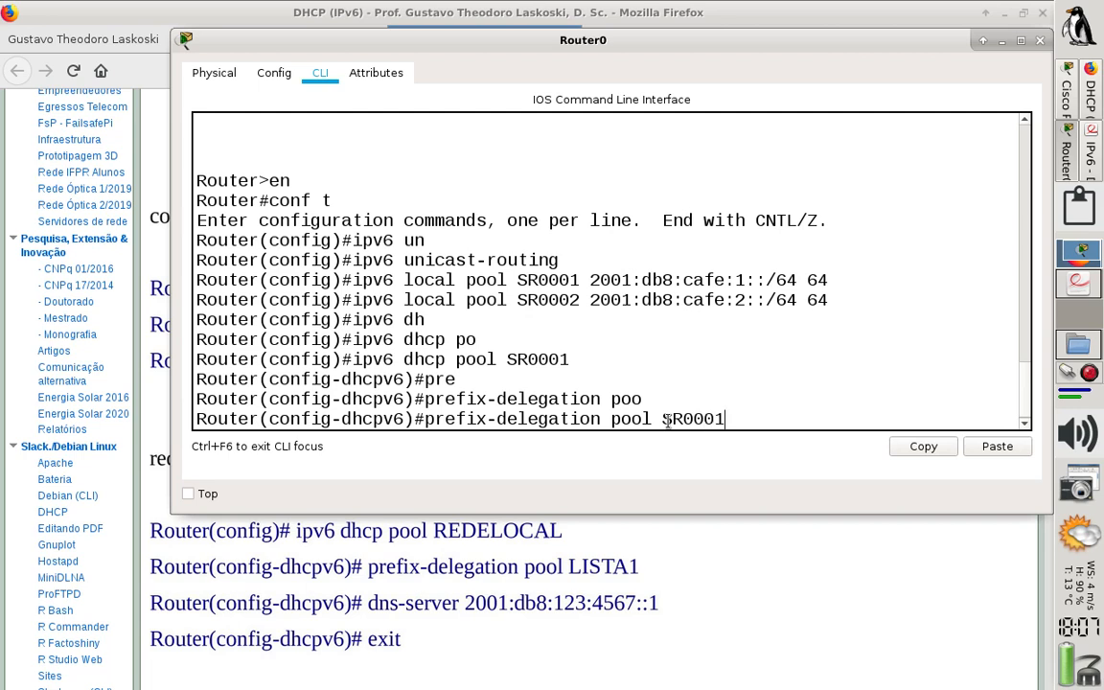
pyautogui.press('Return')
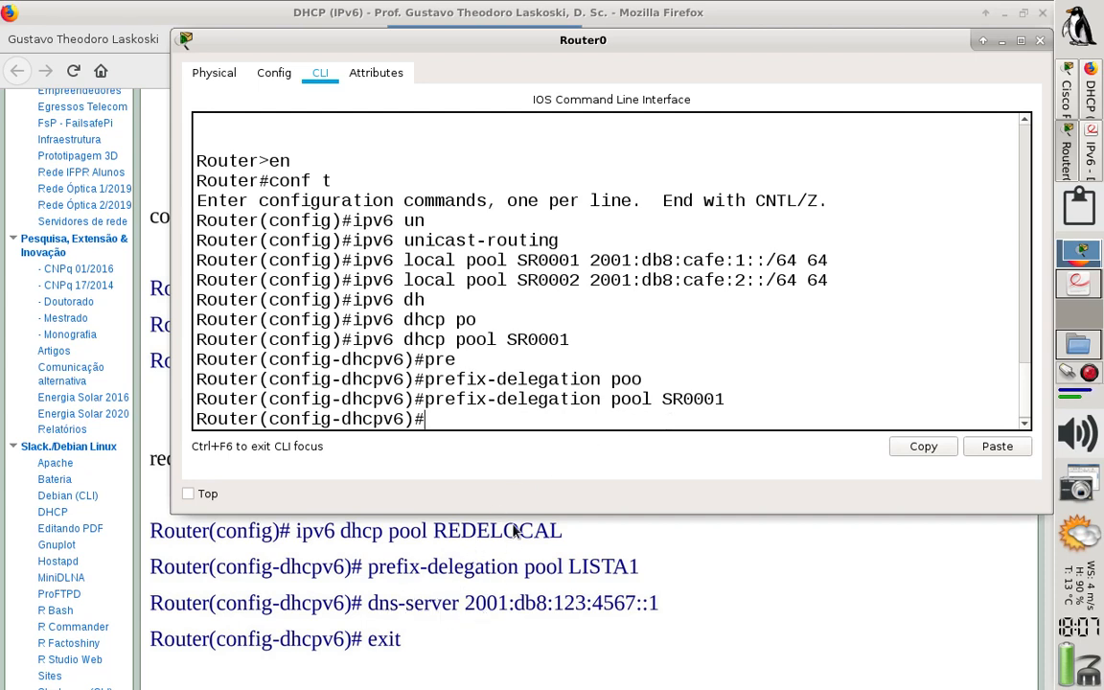
# Set the SR0001 pool's DNS server to 2001:db8:cafe:1::1, and exit DHCPv6 configuration mode after listing its available commands
pyautogui.write('dns-ser')
pyautogui.press('Tab')
pyautogui.write('200')
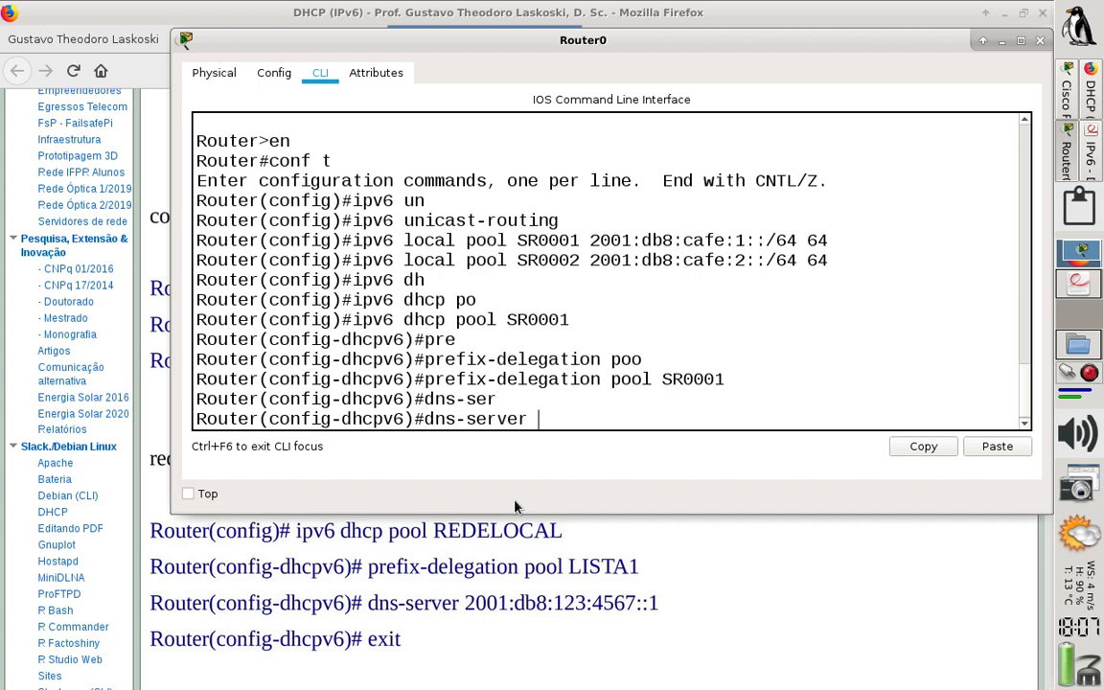
pyautogui.write('1:db8:cafe')
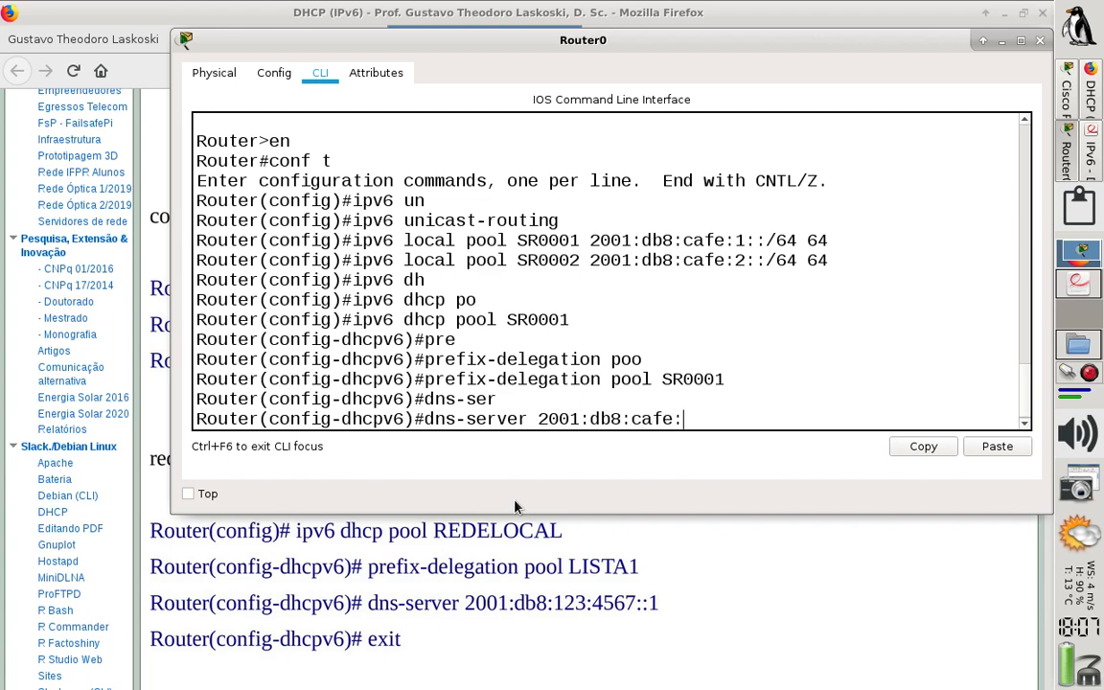
pyautogui.write(':1')
pyautogui.write('1')
pyautogui.press('Return')
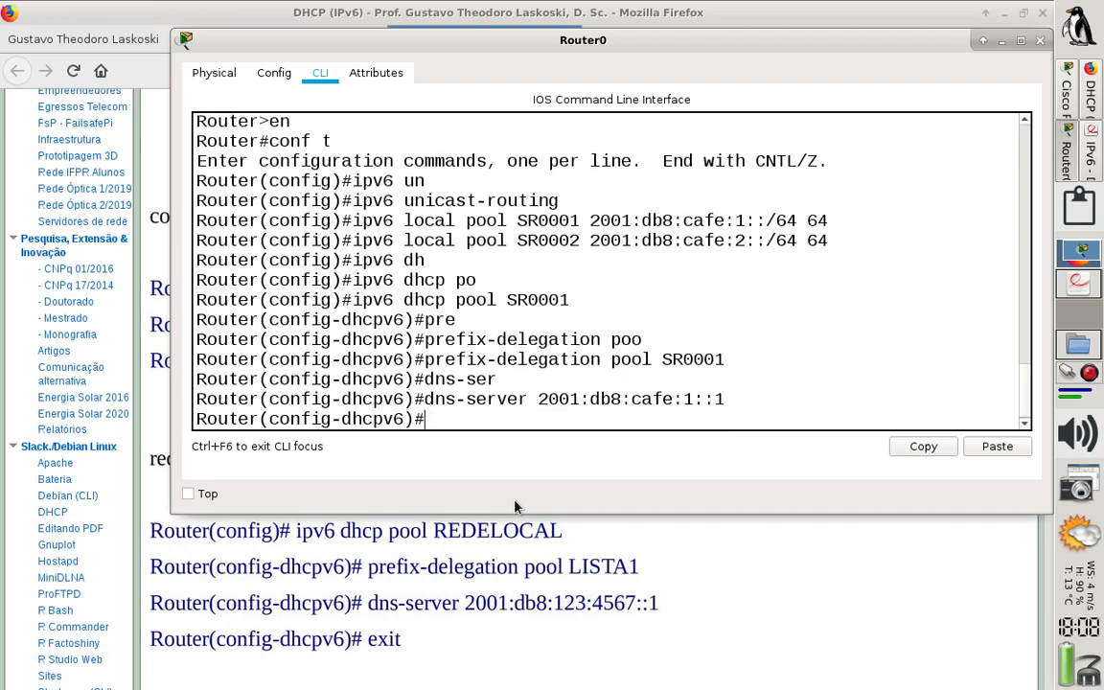
pyautogui.write('?')
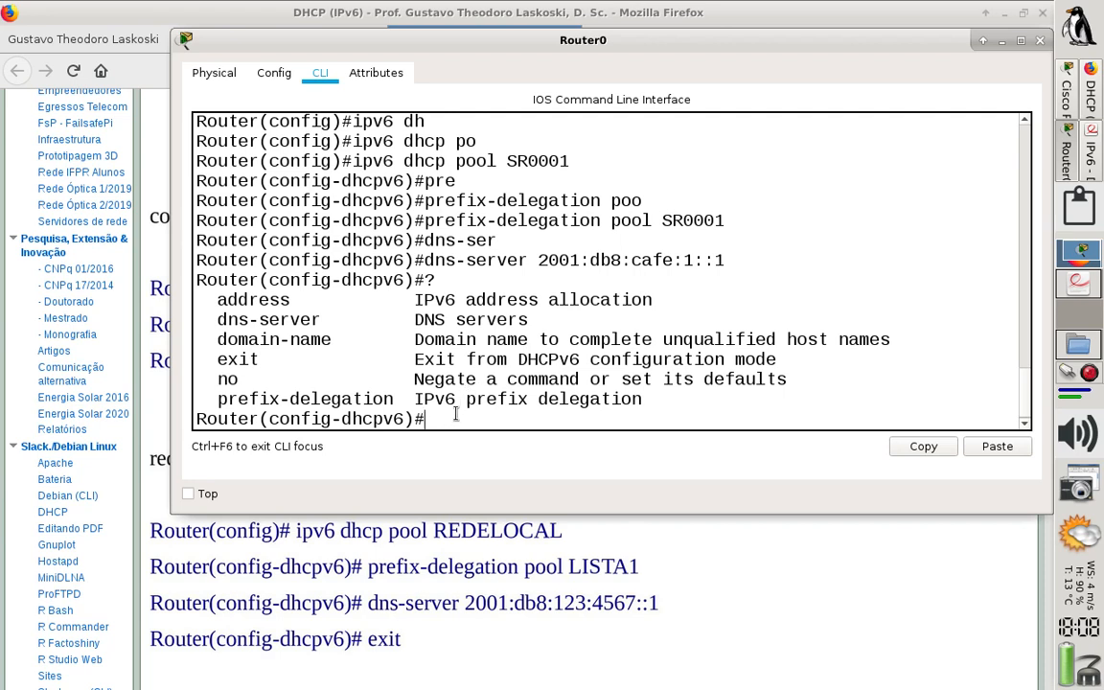
pyautogui.write('exit')
pyautogui.press('Return')
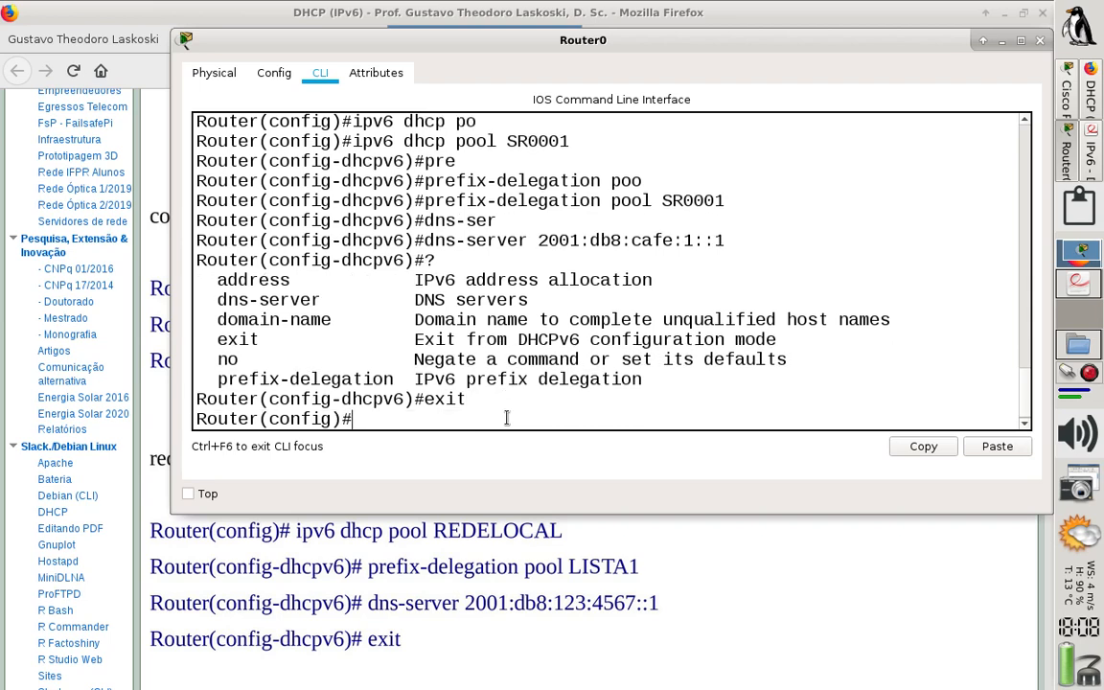
# Create the IPv6 DHCP pool SR0002 on Router0 from global configuration mode
pyautogui.write('ipvh dh')
pyautogui.press('Tab')
pyautogui.write('po')
pyautogui.press('Tab')
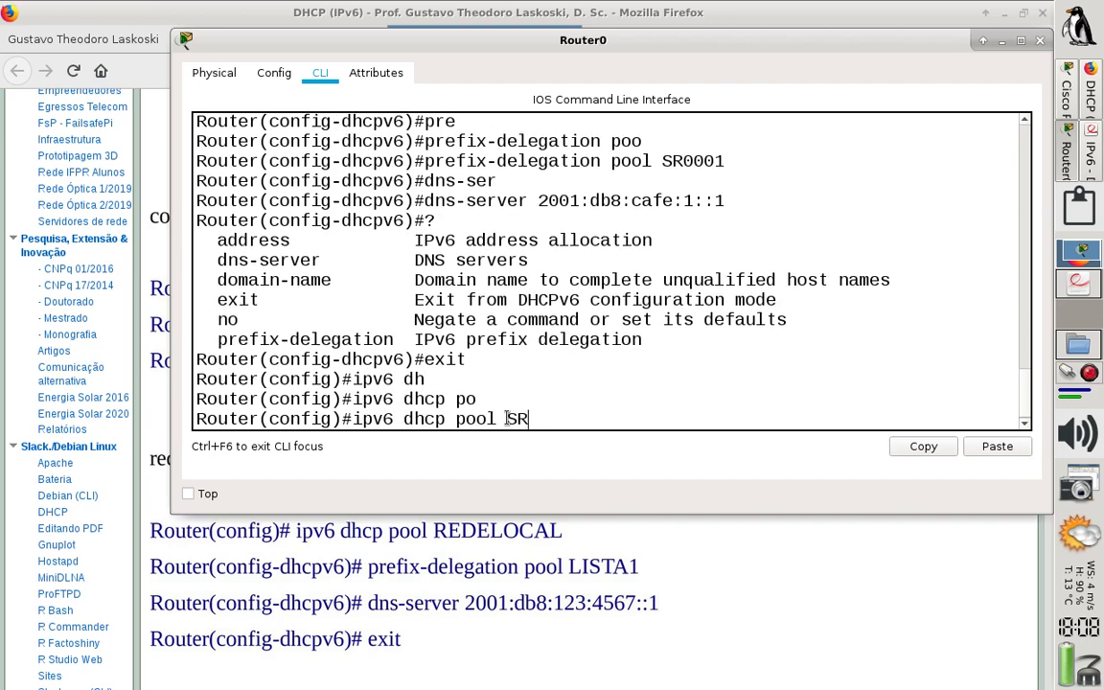
pyautogui.write('SR0002')
pyautogui.press('Return')
# Assign the local pool SR0002 as the prefix-delegation pool of the DHCPv6 pool SR0002
pyautogui.write('pre')
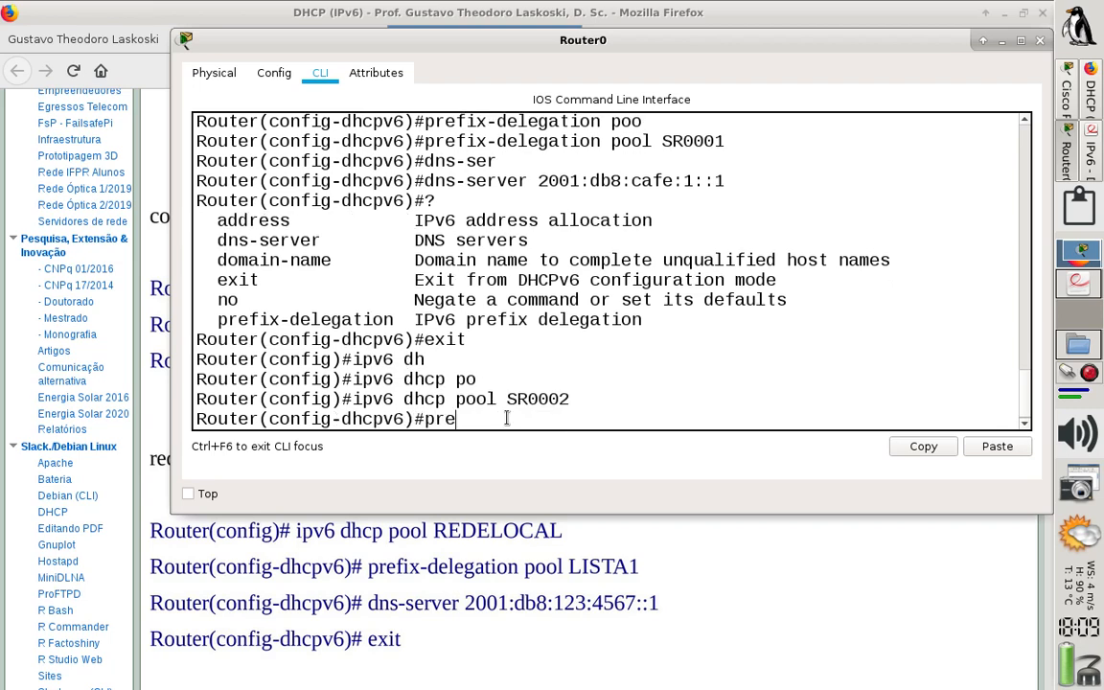
pyautogui.press('Tab')
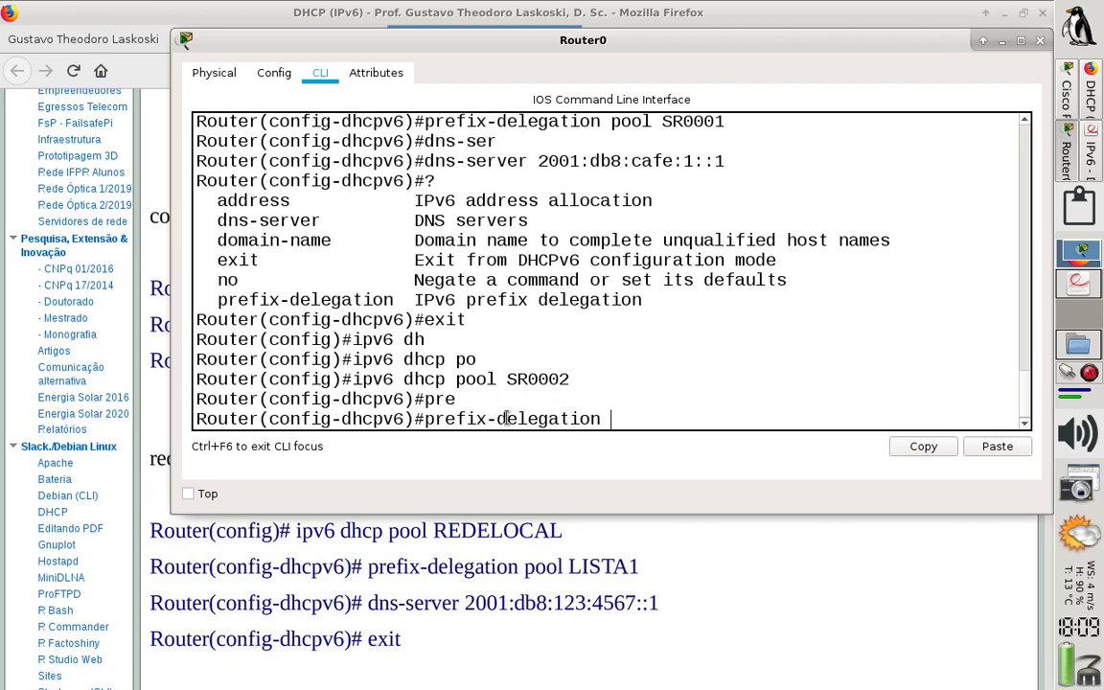
pyautogui.write('pool SR0')
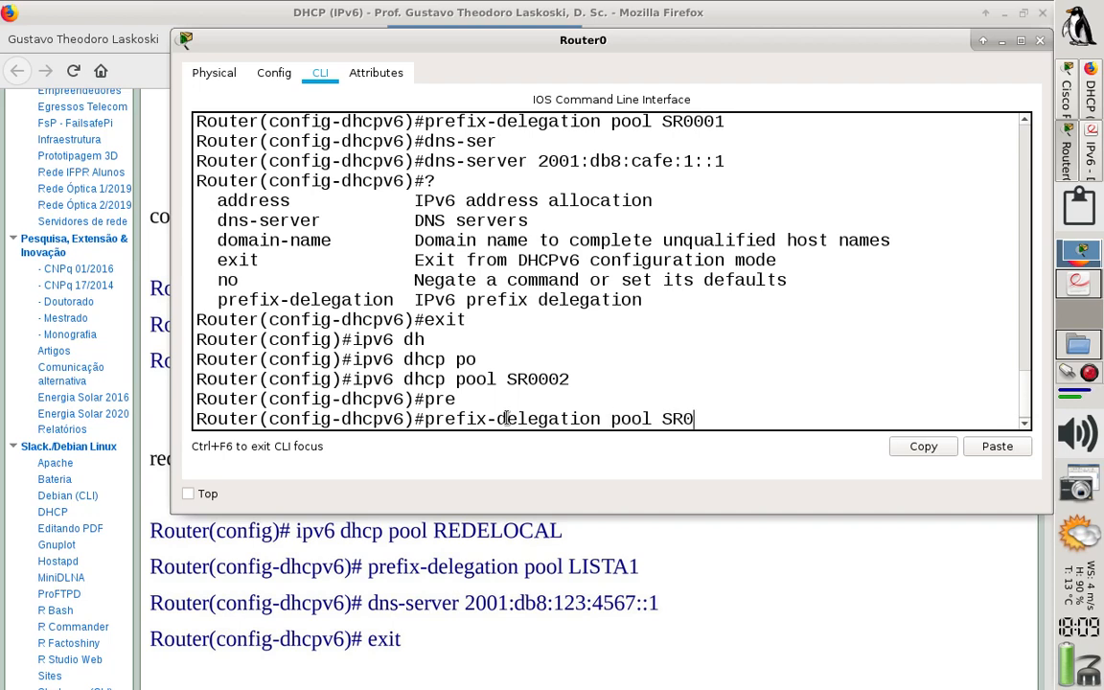
pyautogui.write('002')
pyautogui.press('Return')
# Set the SR0002 pool's DNS server to 2001:db8:cafe:2::1 and exit DHCPv6 configuration mode
pyautogui.write('dn')
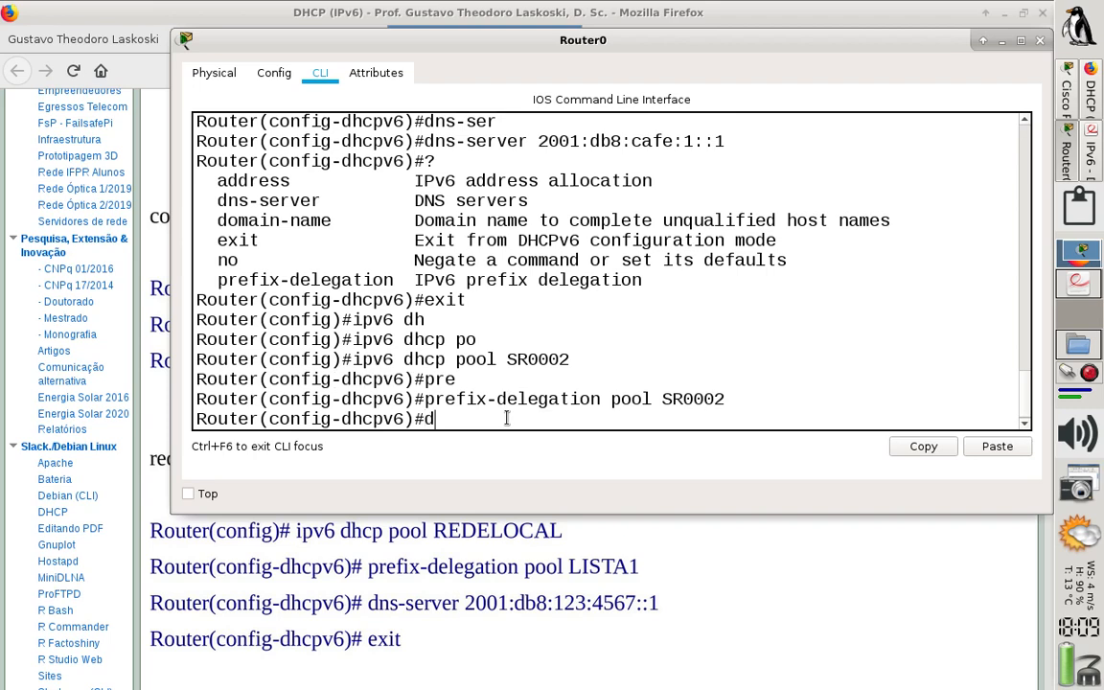
pyautogui.press('Tab')
pyautogui.write('2001')
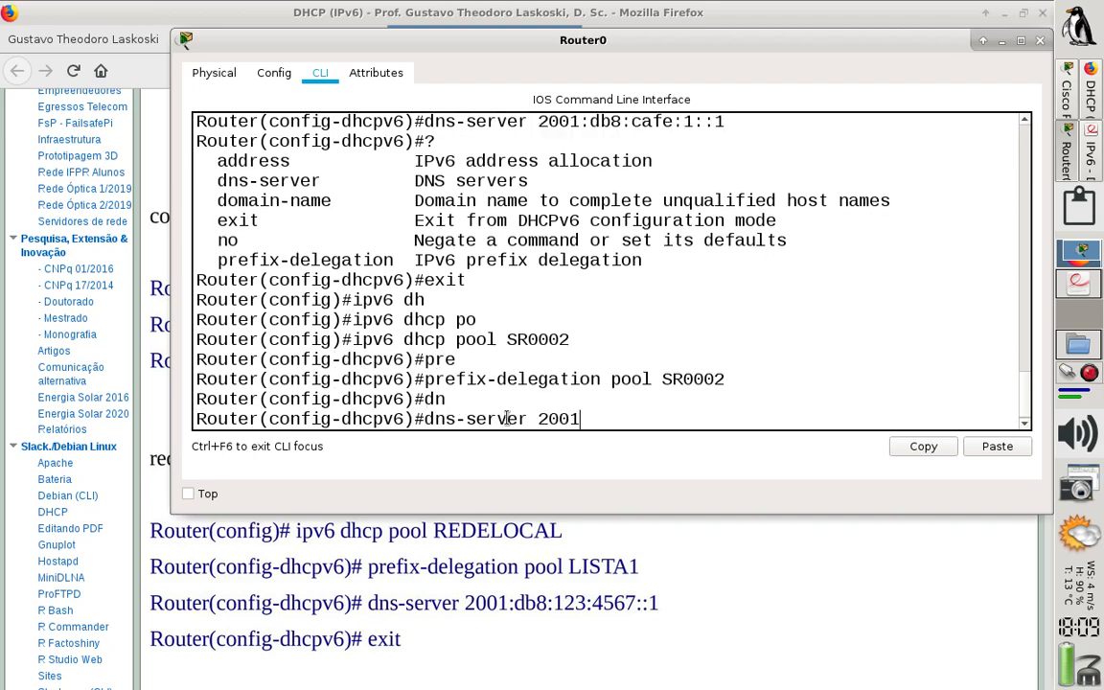
pyautogui.write(':db8:cafe')
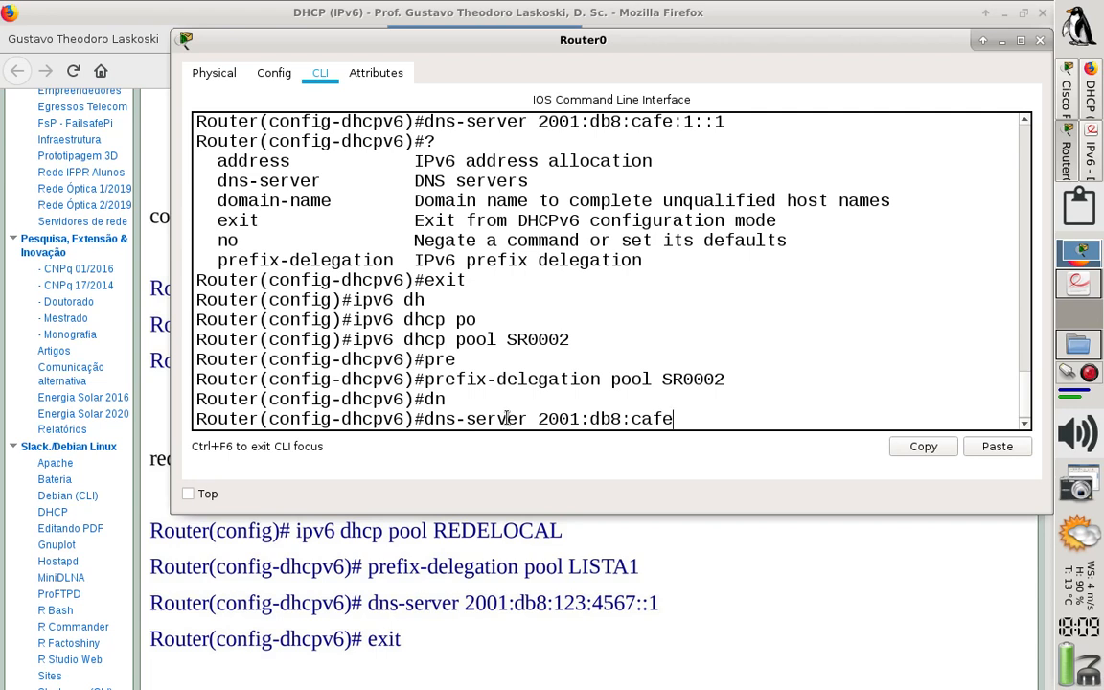
pyautogui.write(':2::1')
pyautogui.press('Return')
pyautogui.write('exit')
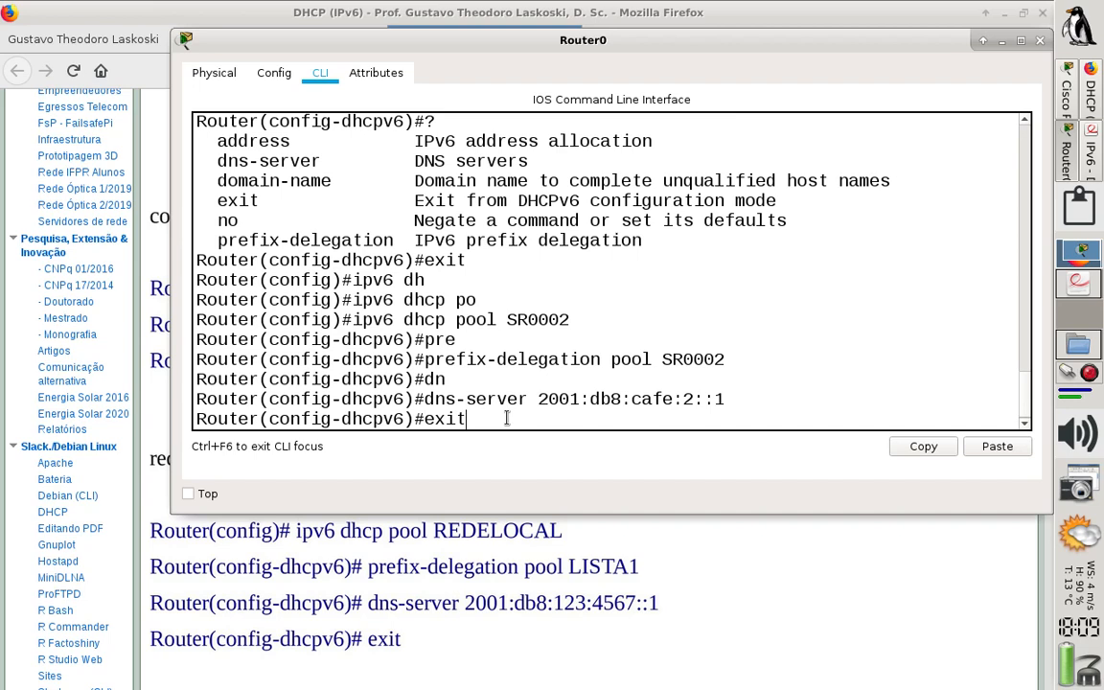
pyautogui.press('Return')
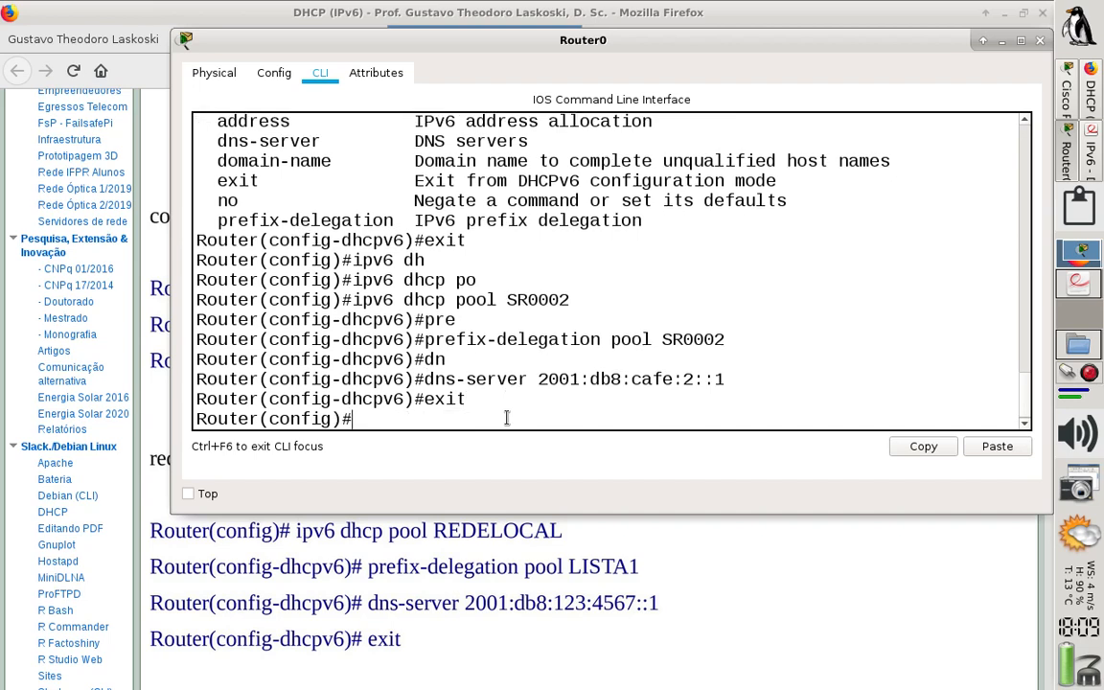
# Review the interface f0/0 configuration commands in the Firefox tutorial and return to the Packet Tracer topology window
pyautogui.click(453, 519)
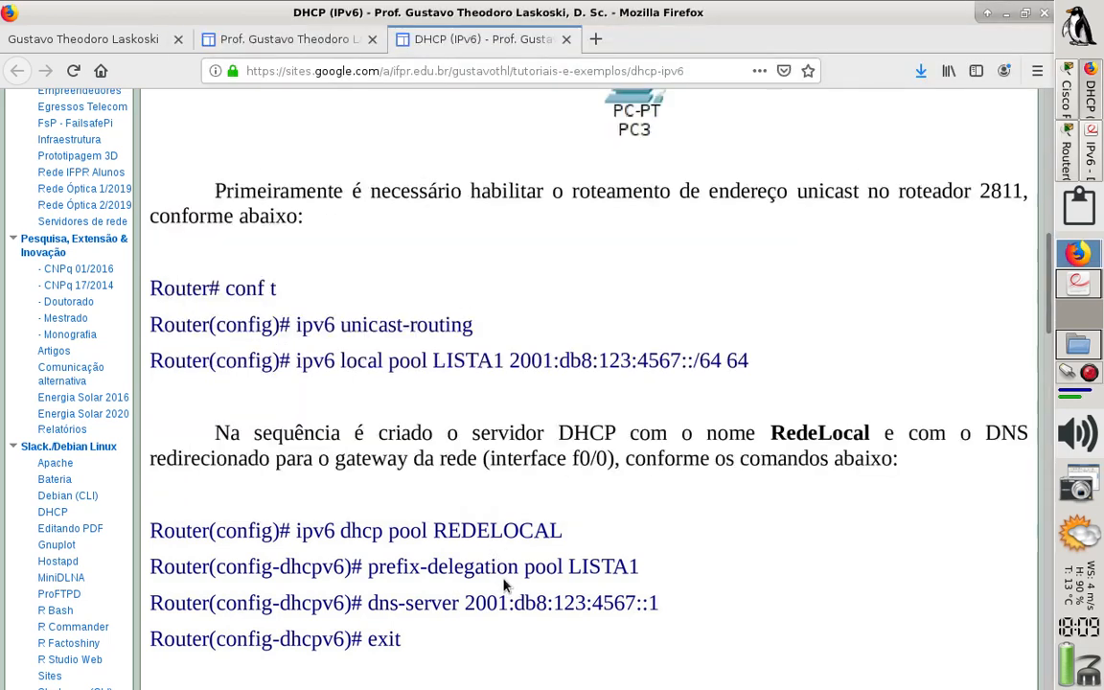
pyautogui.scroll(-5, 505, 584)
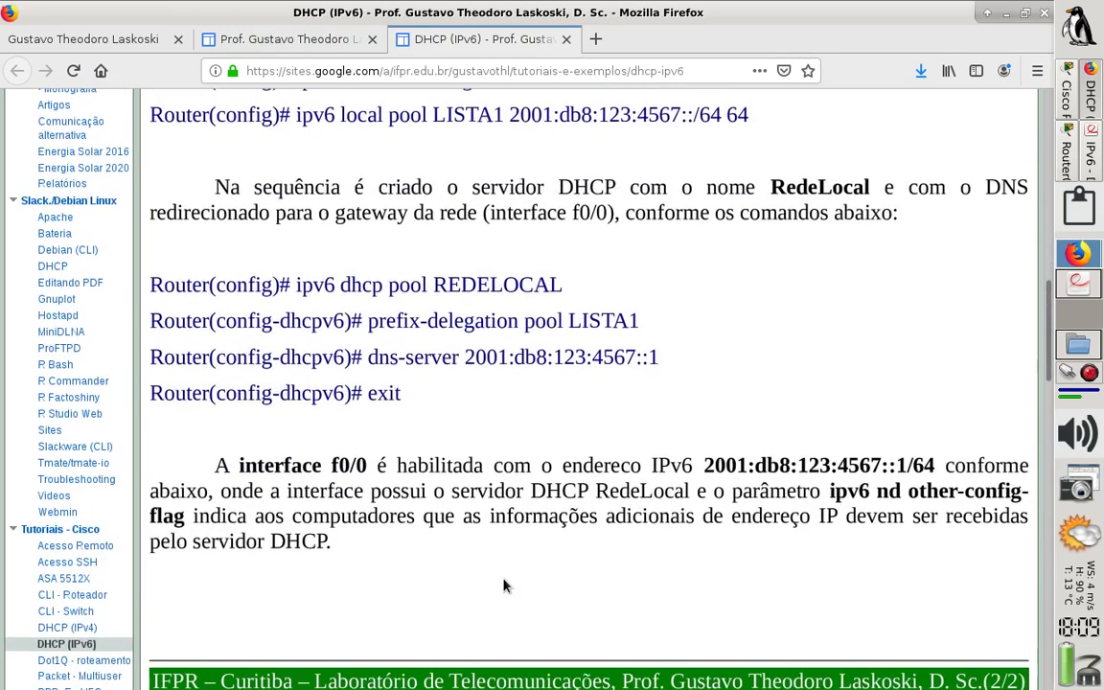
pyautogui.scroll(-2, 505, 584)
pyautogui.scroll(-4, 505, 585)
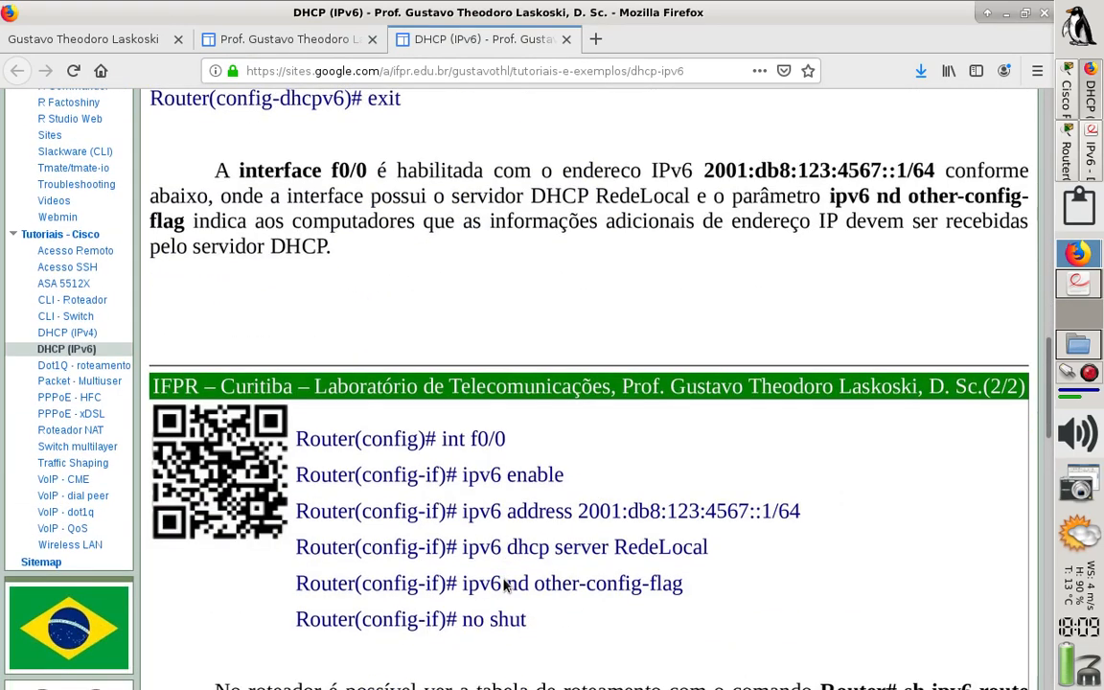
pyautogui.scroll(-1, 505, 585)
pyautogui.scroll(1, 505, 585)
pyautogui.scroll(1, 505, 585)
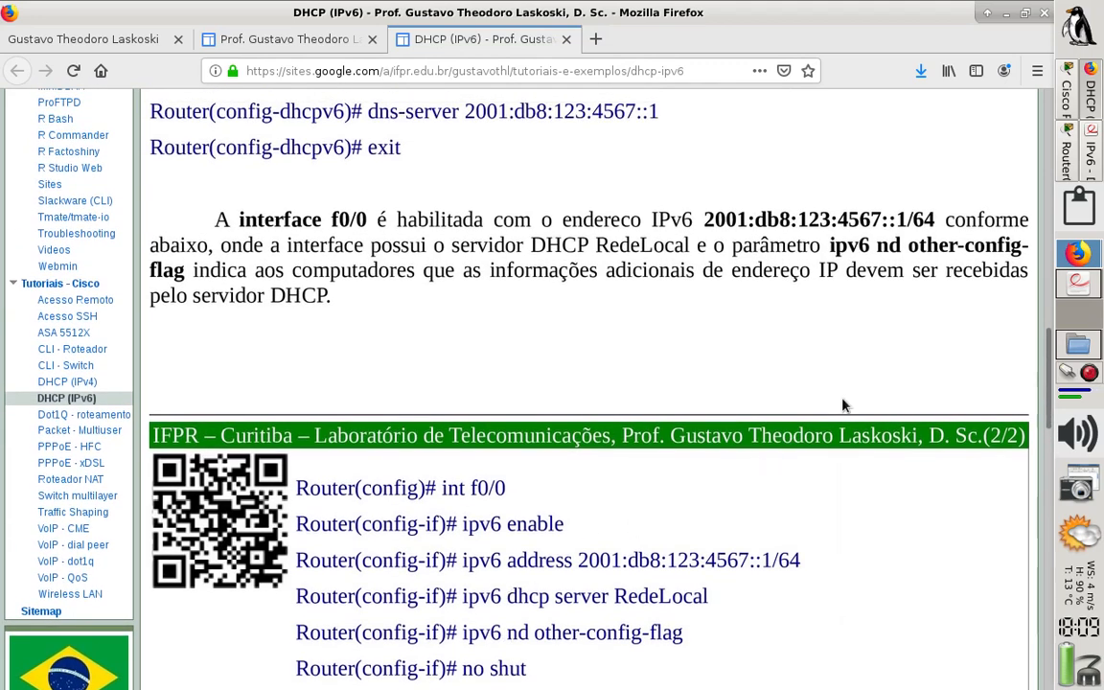
pyautogui.click(1069, 168)
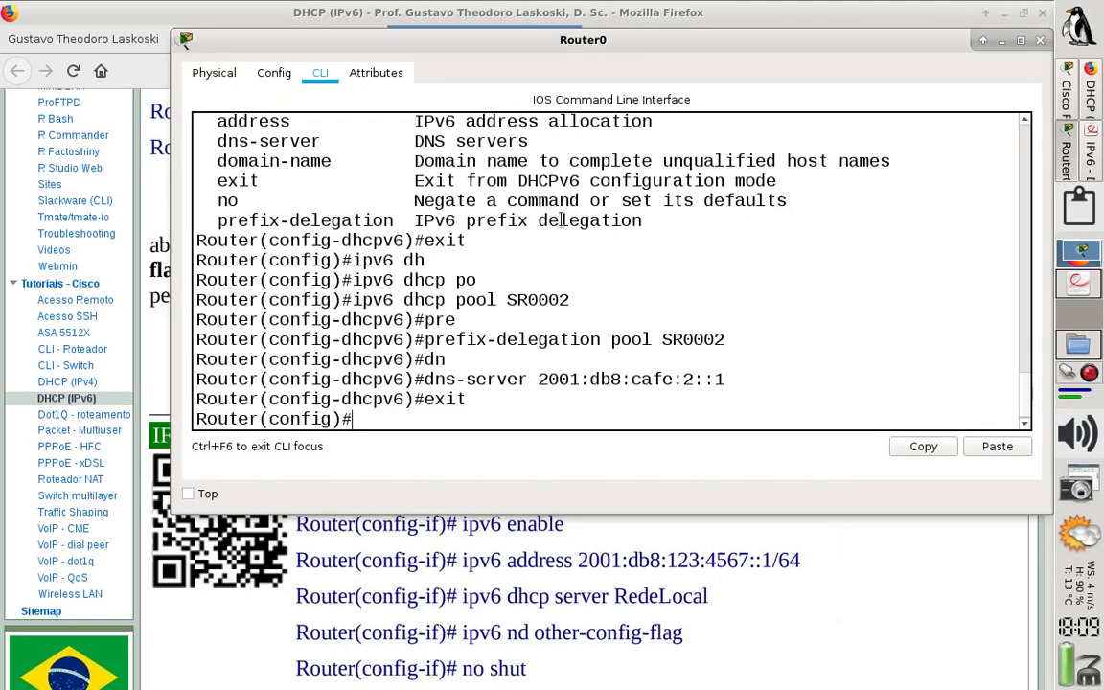
pyautogui.moveTo(485, 50); pyautogui.dragTo(450, 32)
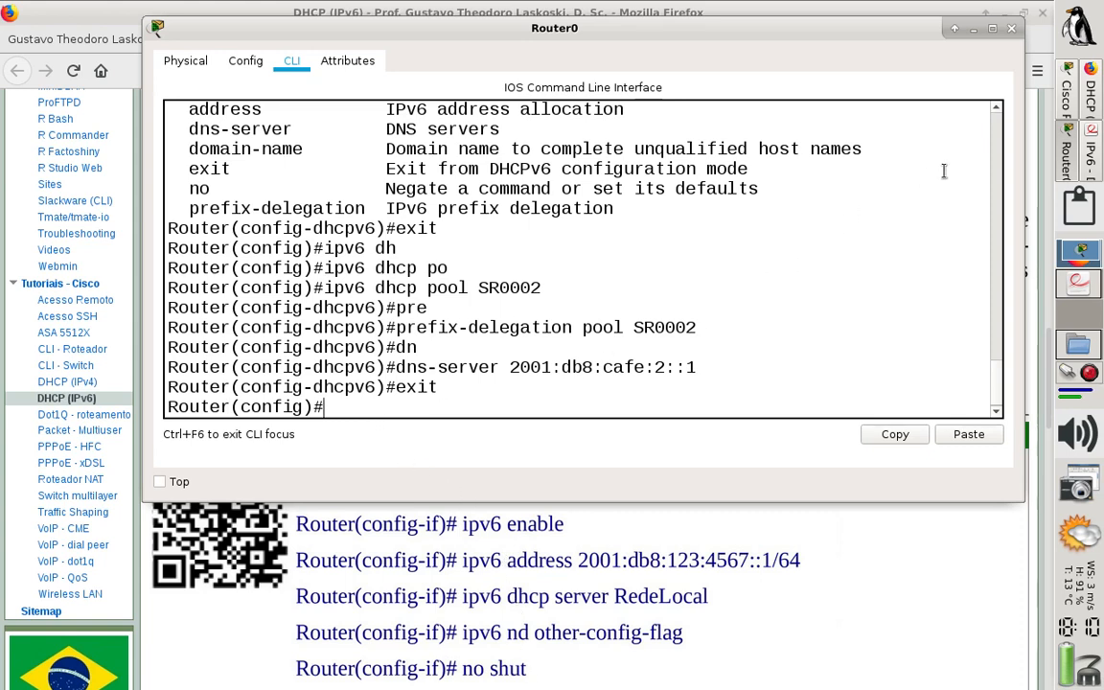
pyautogui.click(1066, 99)
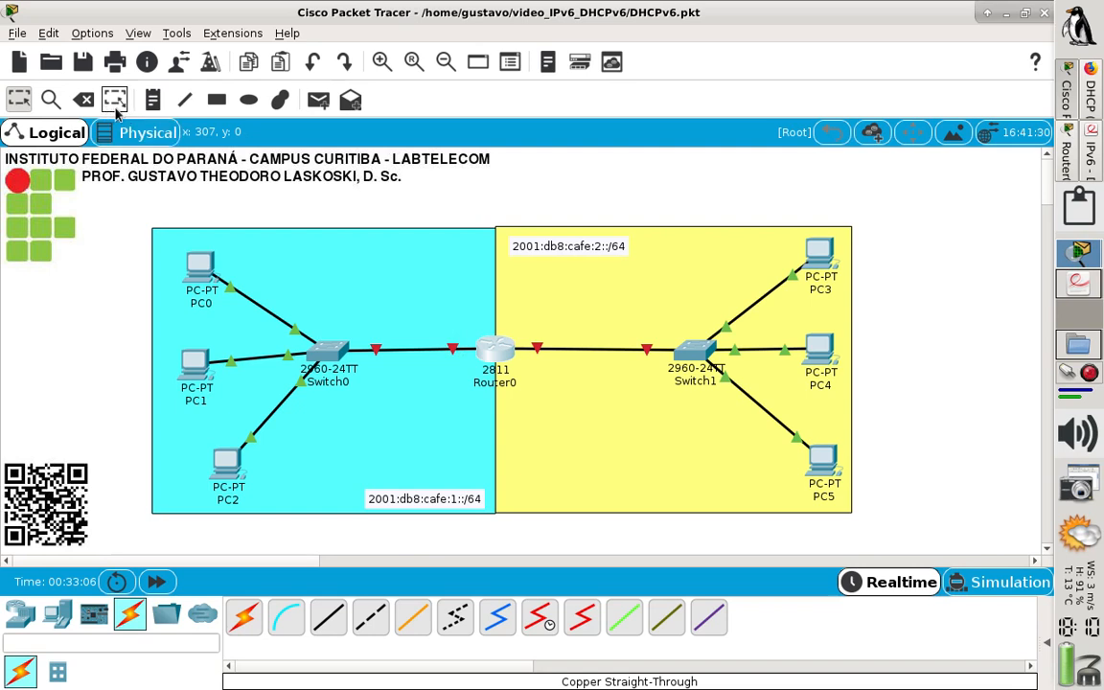
# Add the note "F0/0 2001:db8:cafe:1::1/64" in the blue network area and place it above the Switch0–Router0 link
pyautogui.click(152, 98)
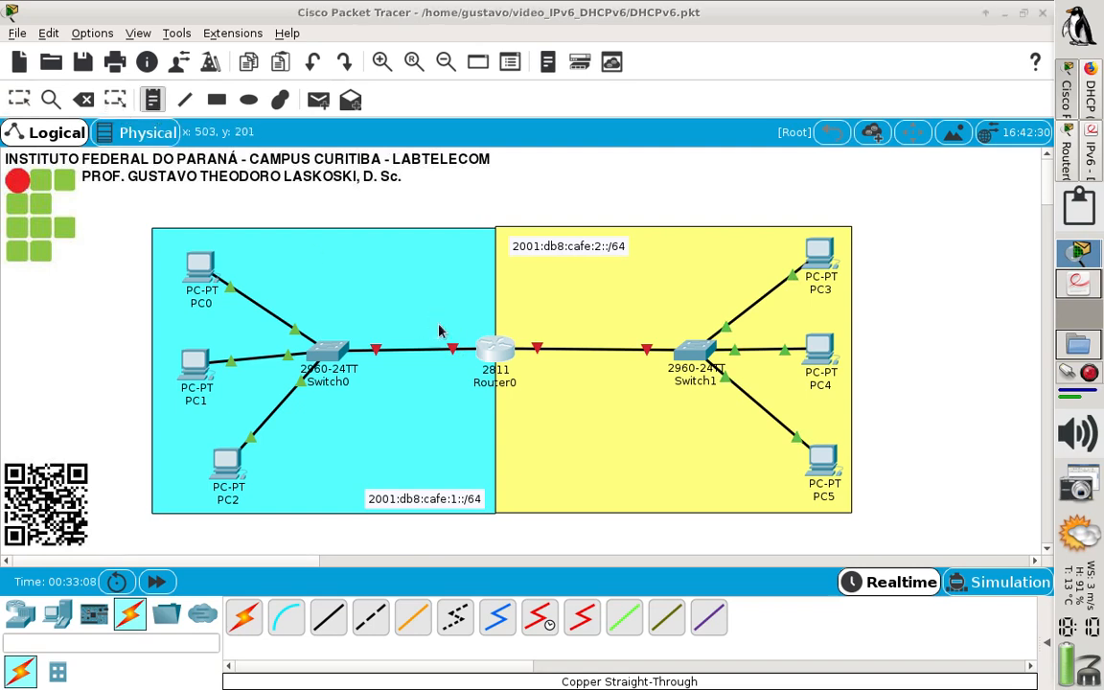
pyautogui.click(439, 330)
pyautogui.write('F0')
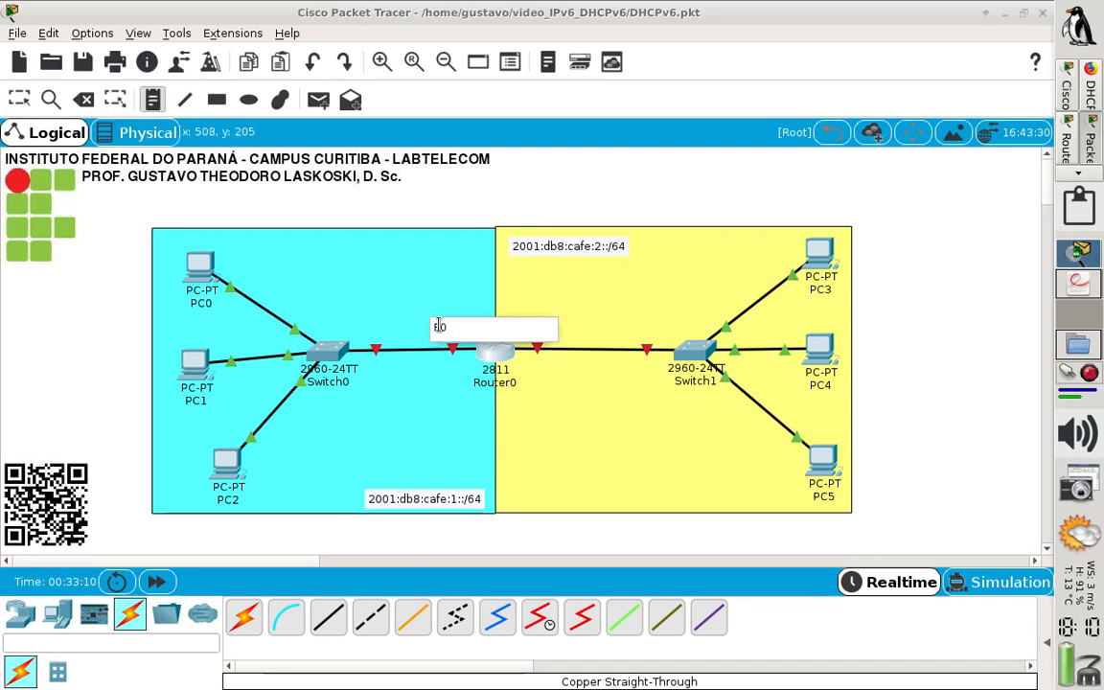
pyautogui.write('/0:')
pyautogui.press('BackSpace')
pyautogui.write('= 20')
pyautogui.press('BackSpace')
pyautogui.press('BackSpace')
pyautogui.press('BackSpace')
pyautogui.press('BackSpace')
pyautogui.write('200')
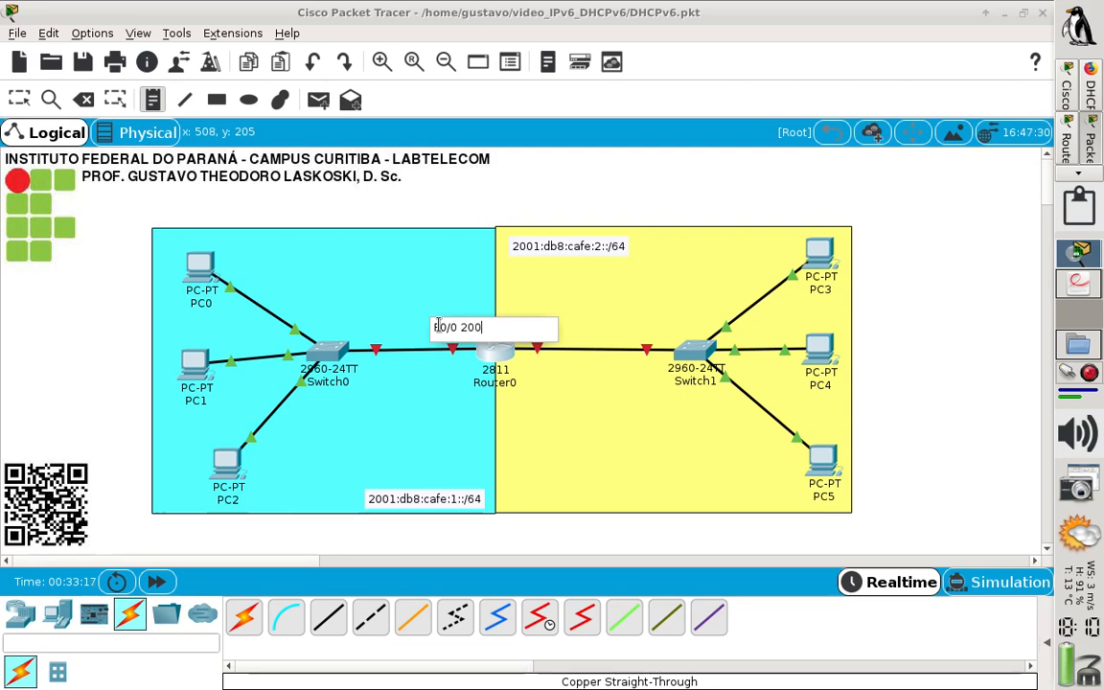
pyautogui.write('1:db8:cafe:1::1')
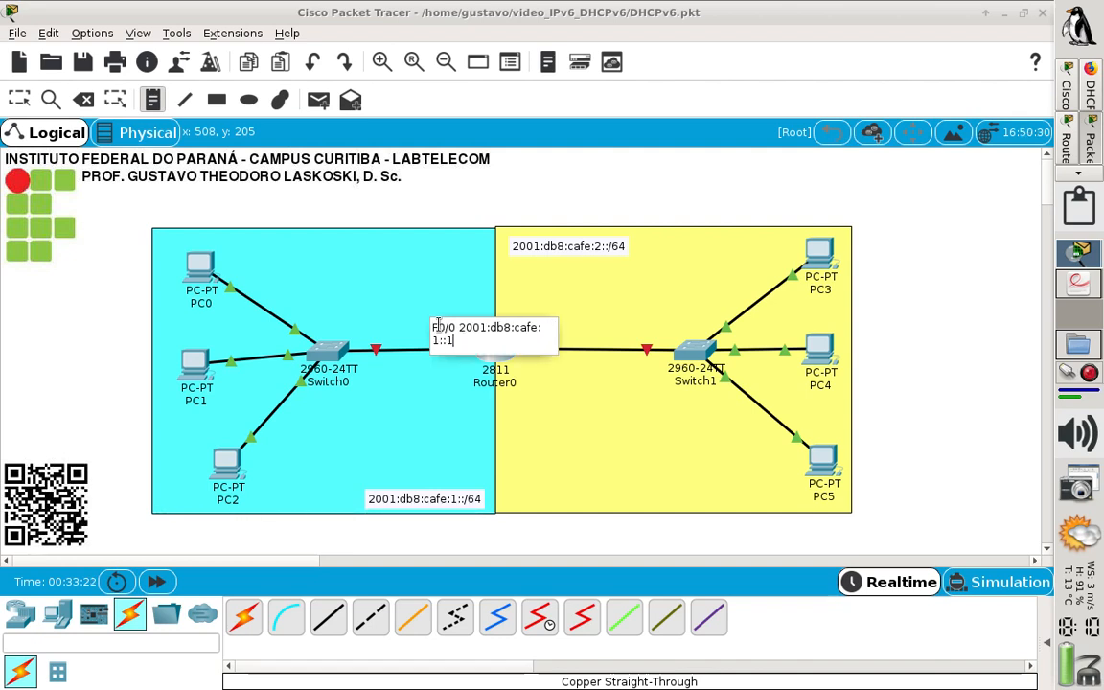
pyautogui.write('/64')
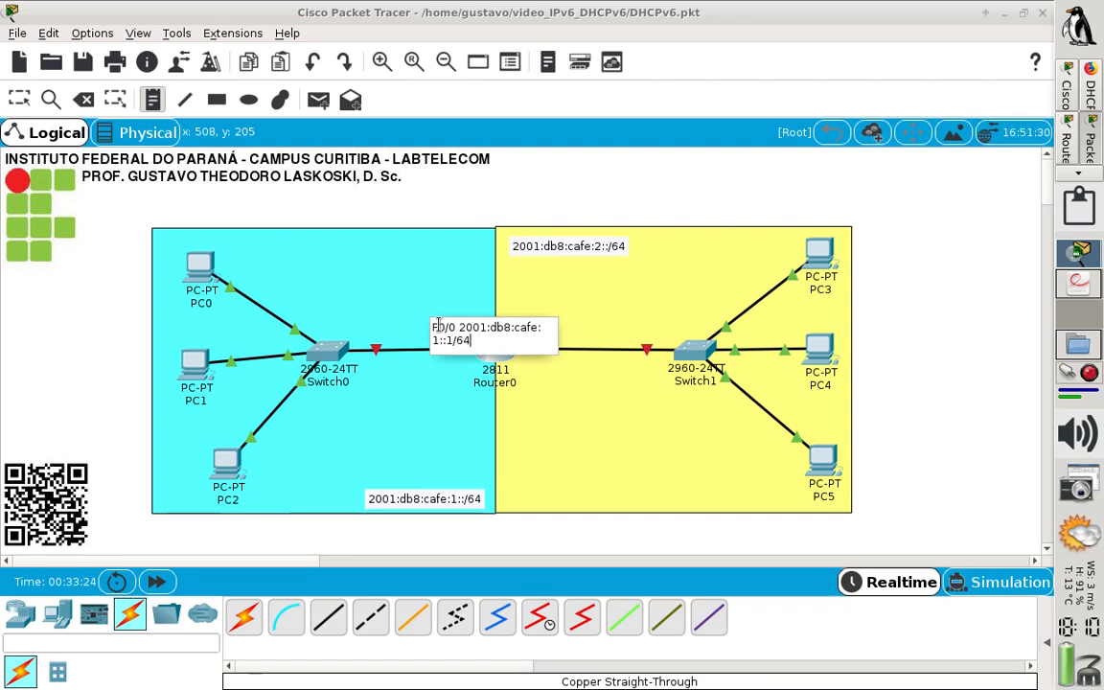
pyautogui.click(963, 223)
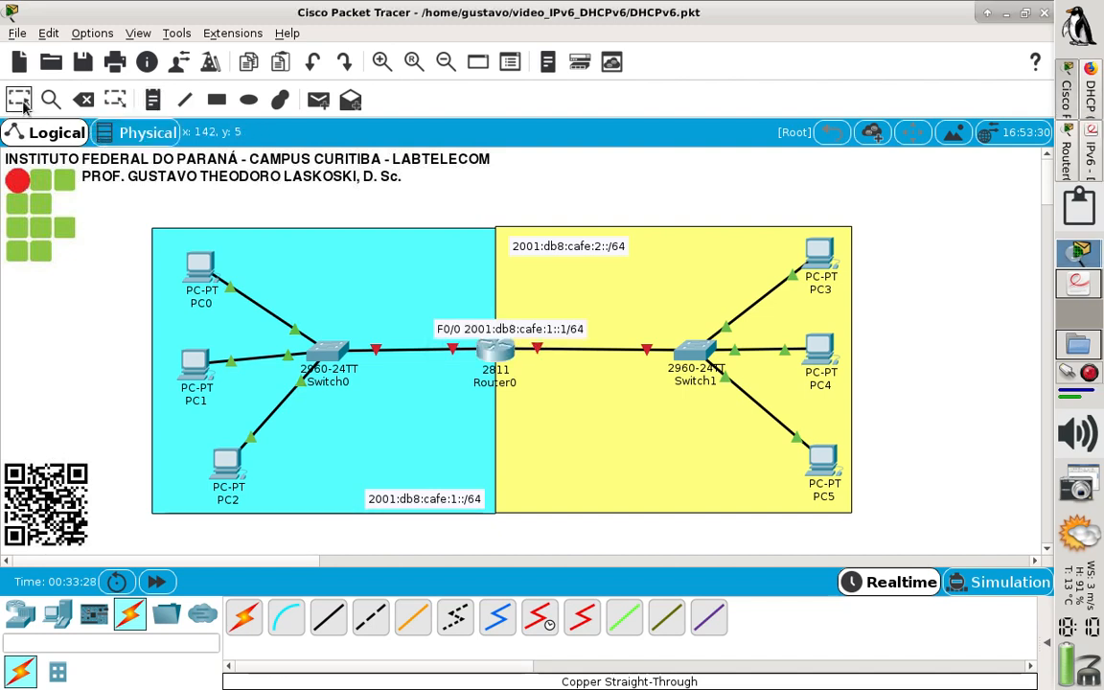
pyautogui.moveTo(454, 330); pyautogui.dragTo(364, 317)
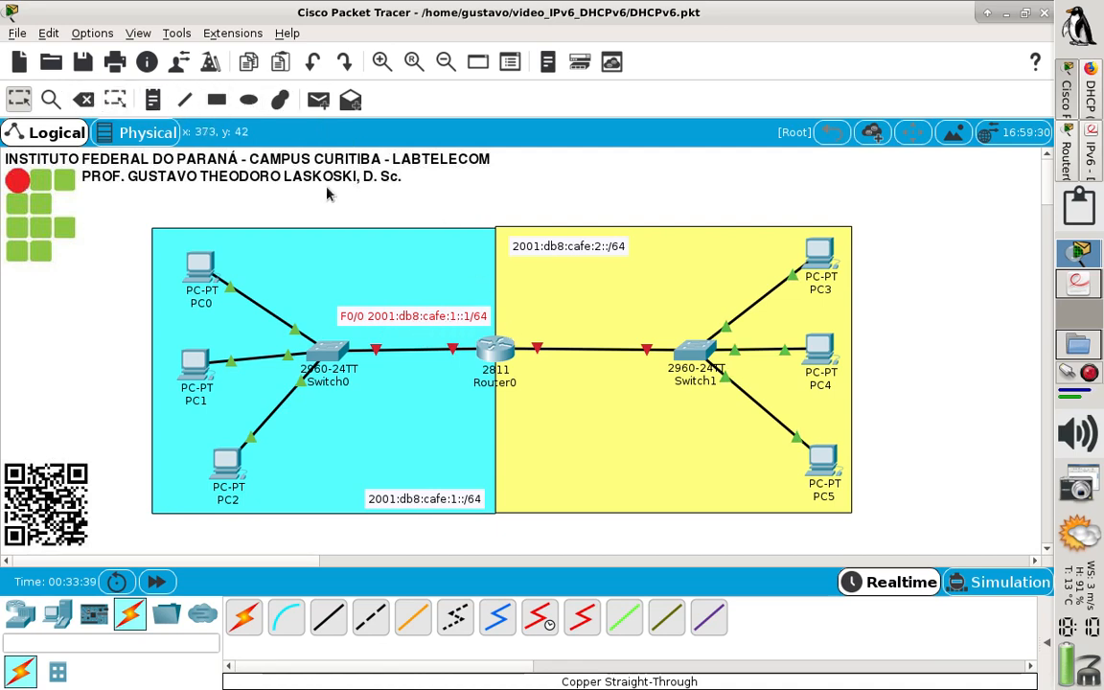
# Add the note "F0/1 2001:db8:cafe:2::1/64" in the yellow network area above the Router0–Switch1 link
pyautogui.click(152, 100)
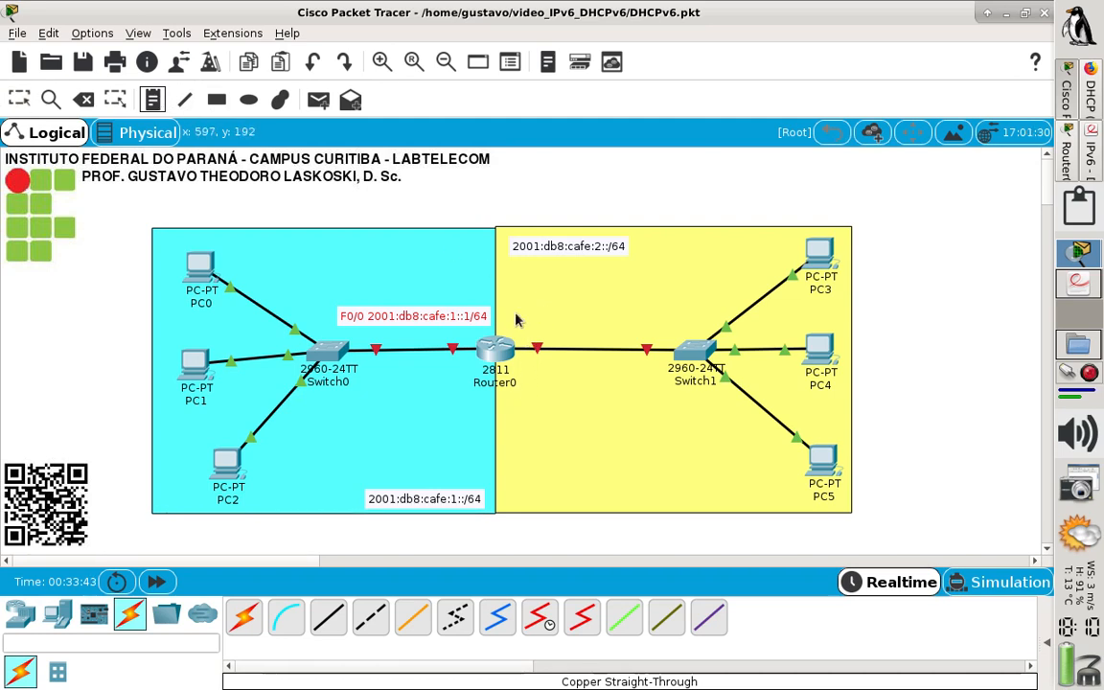
pyautogui.click(515, 320)
pyautogui.write('F0')
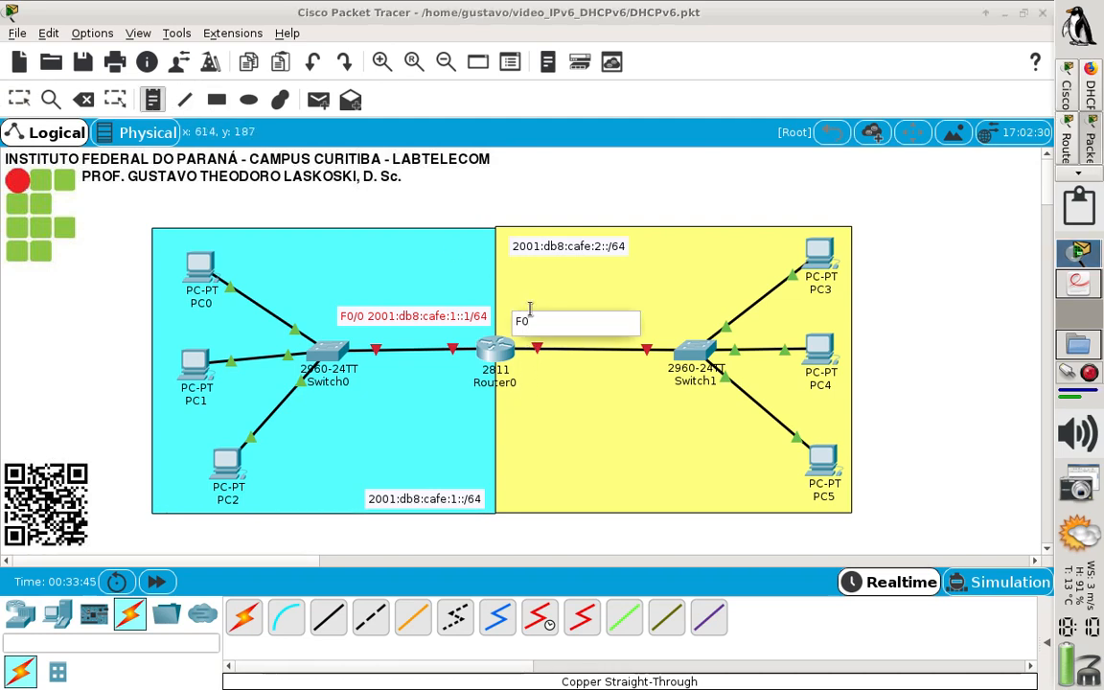
pyautogui.write('1')
pyautogui.press('BackSpace')
pyautogui.write('/1 2001:db8:cafe:2')
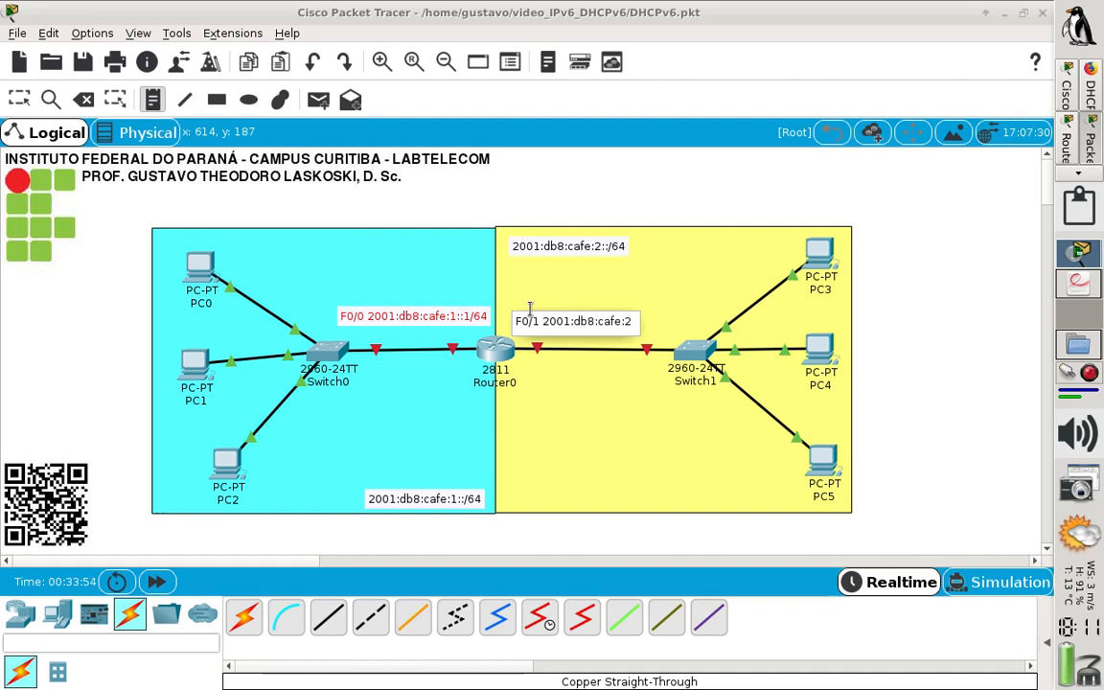
pyautogui.write('::1/64')
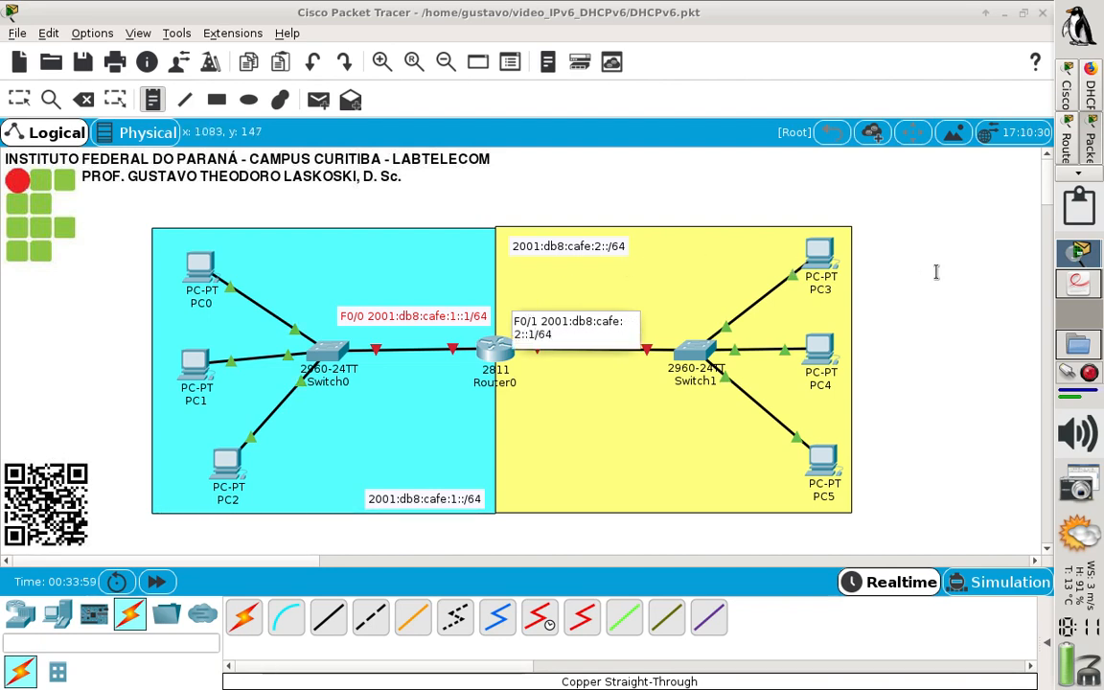
pyautogui.press('Escape')
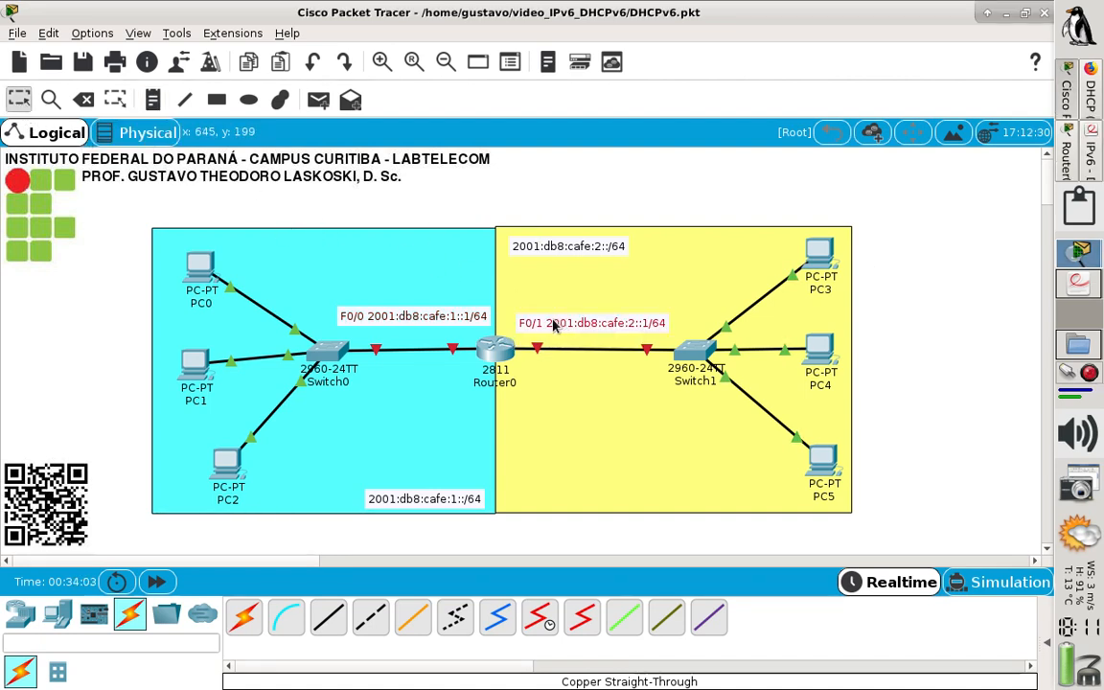
# Nudge the F0/1 and F0/0 address notes so they sit roughly level beside Router0, and clear the selection
pyautogui.moveTo(536, 323); pyautogui.dragTo(528, 321)
pyautogui.moveTo(434, 319); pyautogui.dragTo(430, 326)
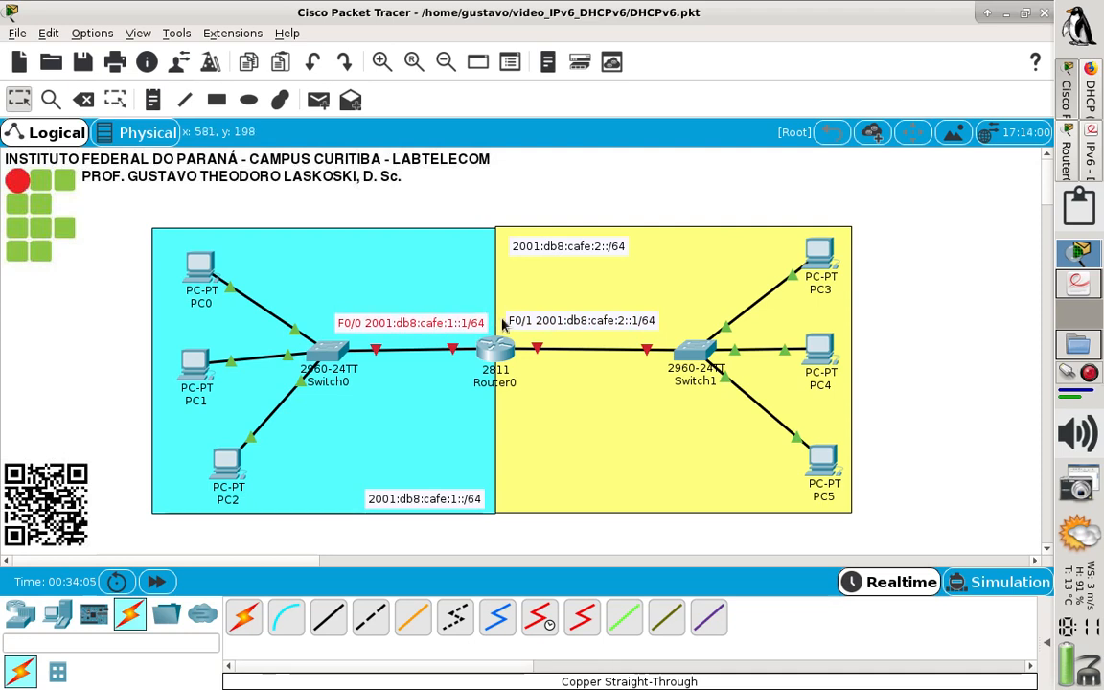
pyautogui.click(688, 213)
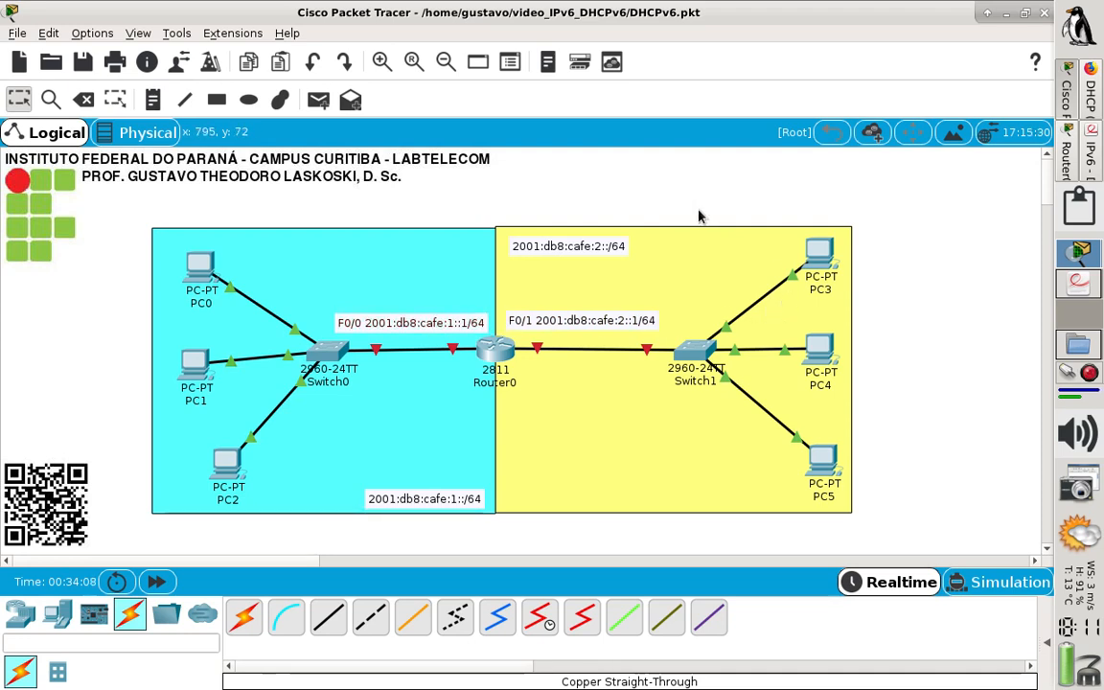
# Return to Router0's command line over the Firefox tutorial, enter interface f0/0 configuration and enable IPv6 on it
pyautogui.click(1062, 98)
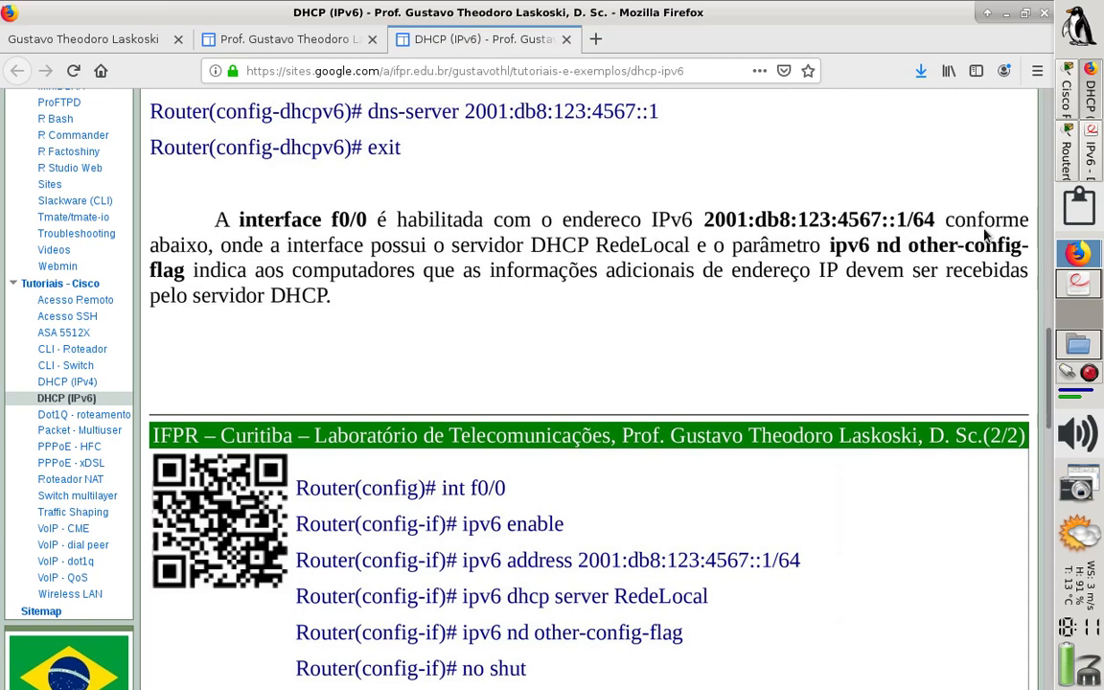
pyautogui.click(1062, 159)
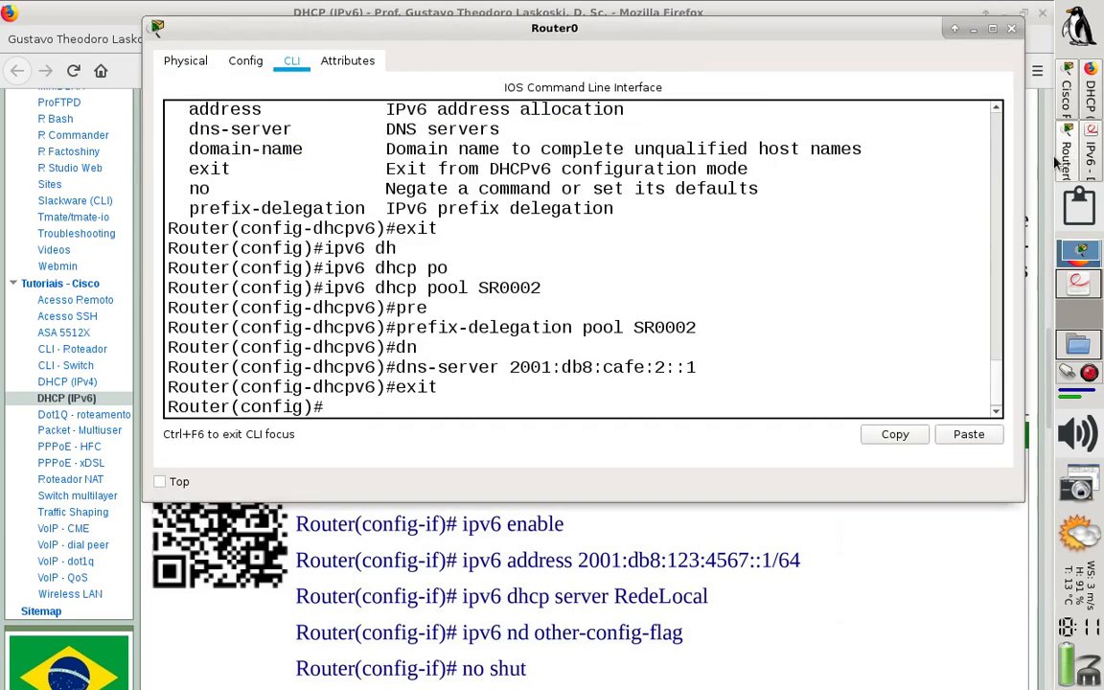
pyautogui.write('int f')
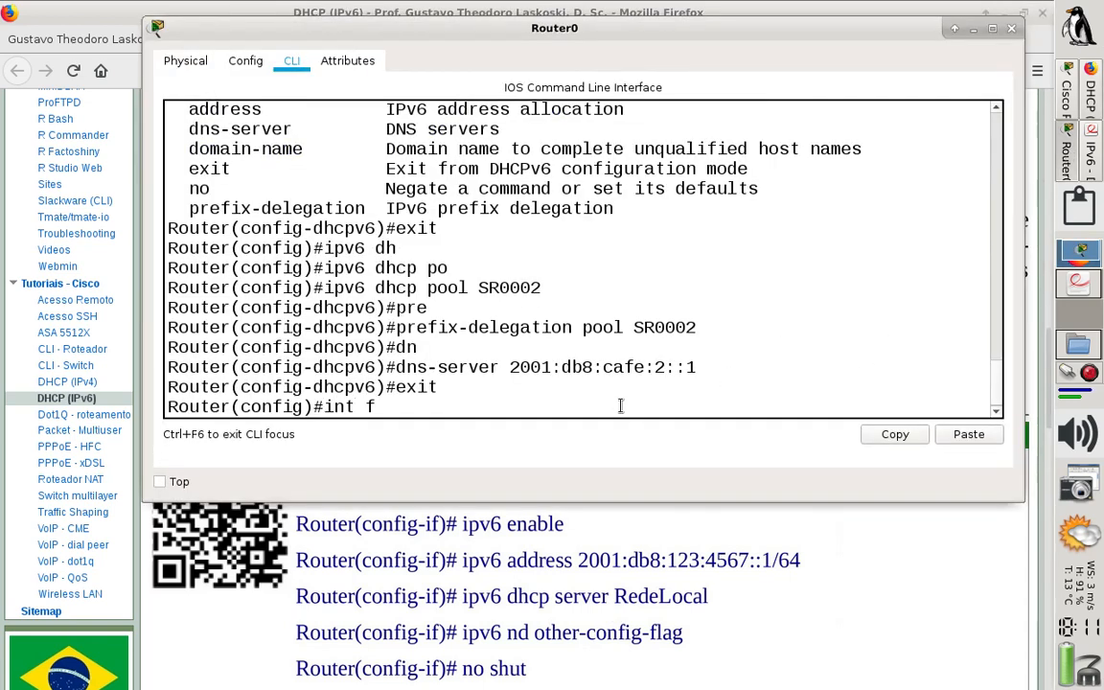
pyautogui.write('0/0')
pyautogui.press('Return')
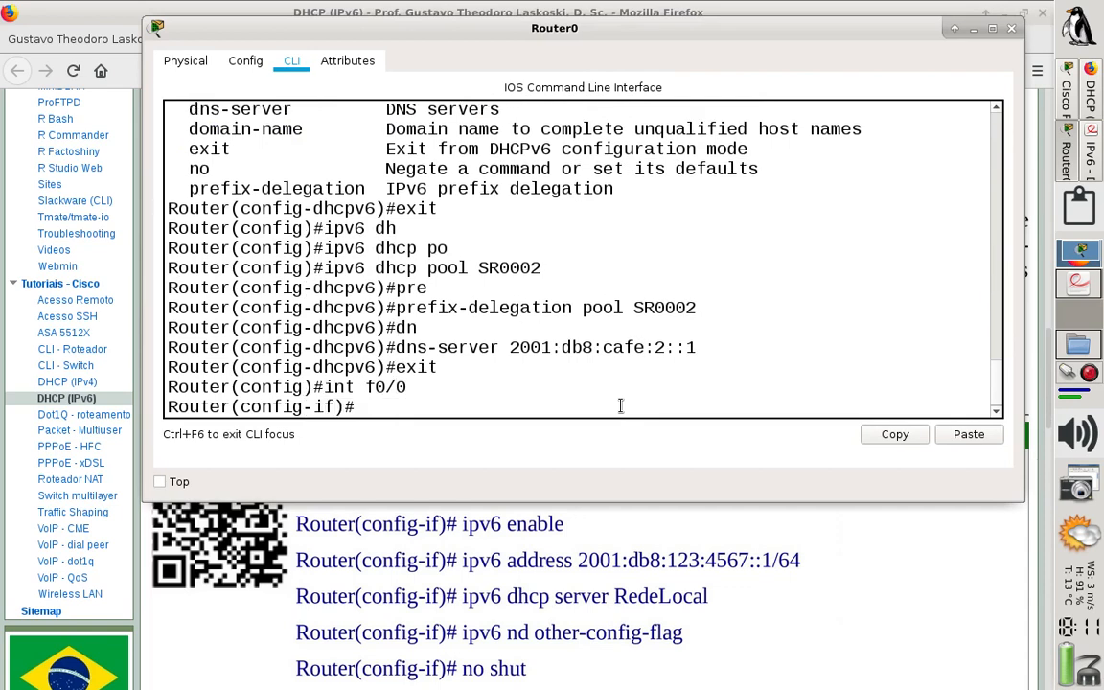
pyautogui.write('ipv6 en')
pyautogui.press('Tab')
pyautogui.press('Return')
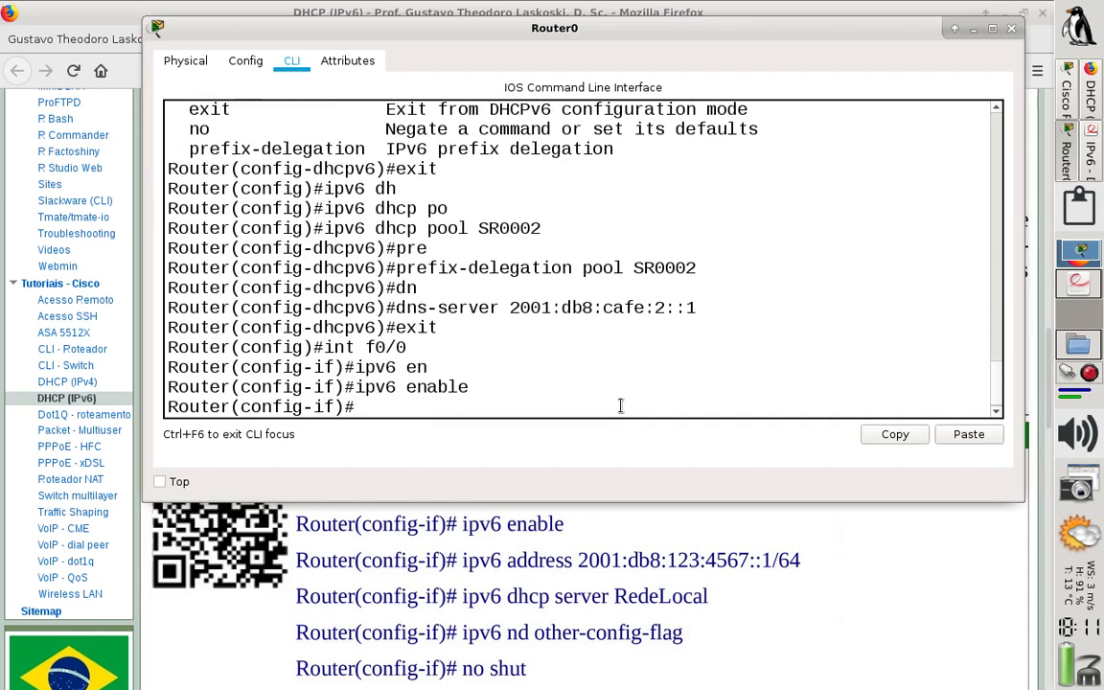
# Assign the IPv6 address 2001:db8:cafe:1::1/64 to Router0's interface f0/0
pyautogui.write('ipv')
pyautogui.press('Tab')
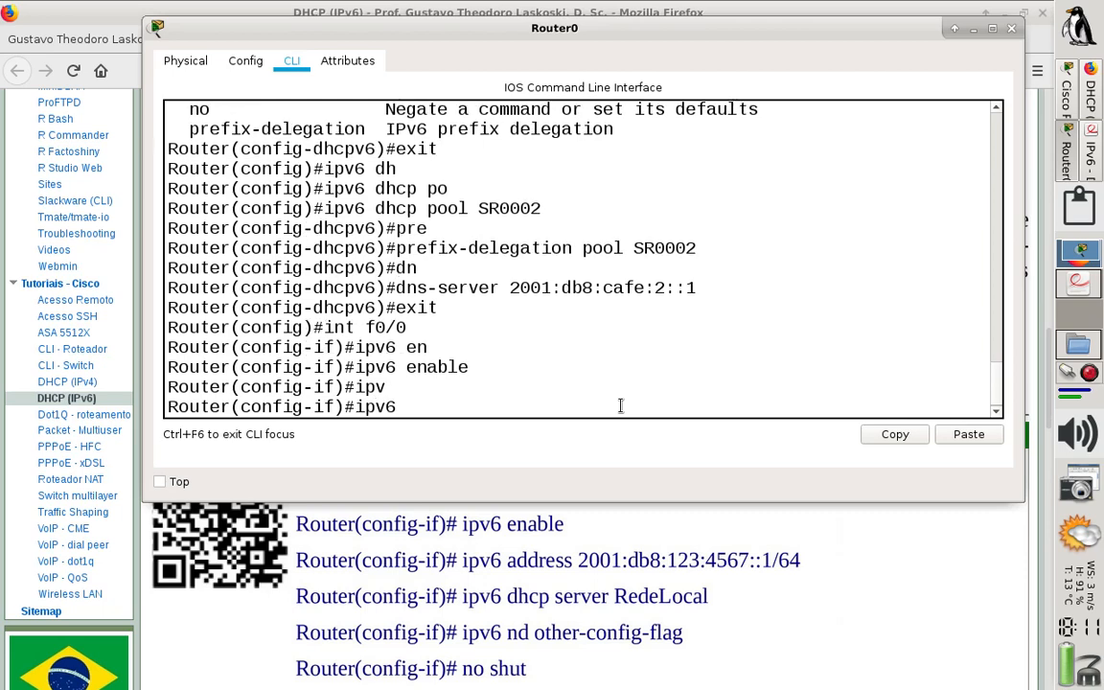
pyautogui.write('ad')
pyautogui.press('Tab')
pyautogui.write('200')
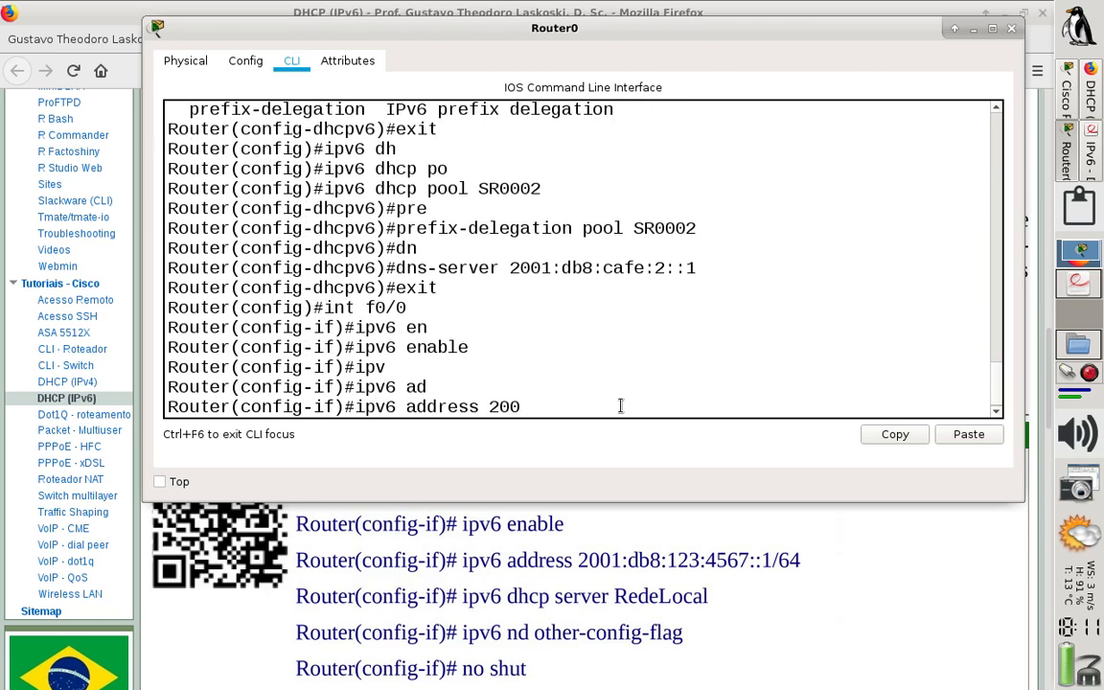
pyautogui.write('1:d')
pyautogui.write('b8:cafe:1::')
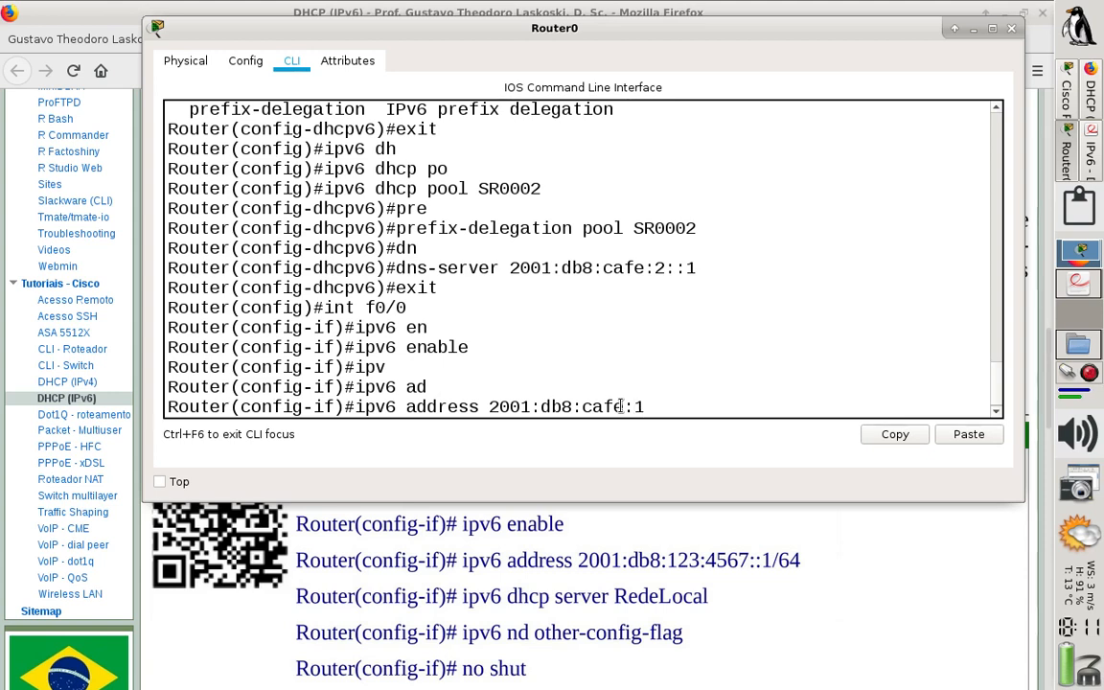
pyautogui.write('1/64')
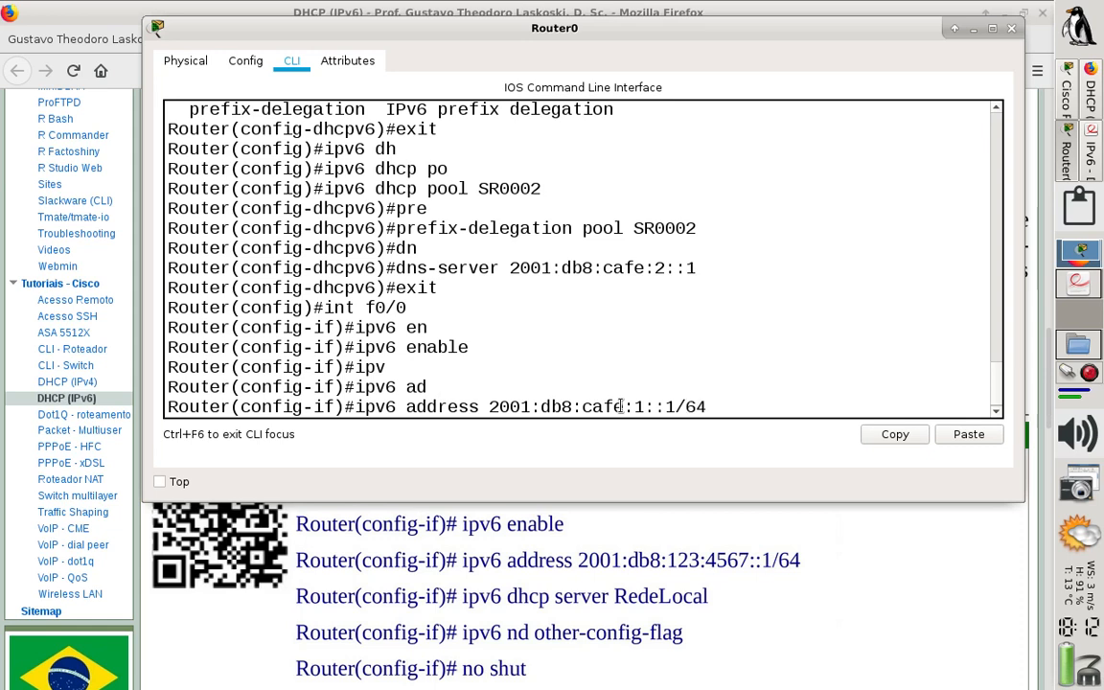
pyautogui.press('Return')
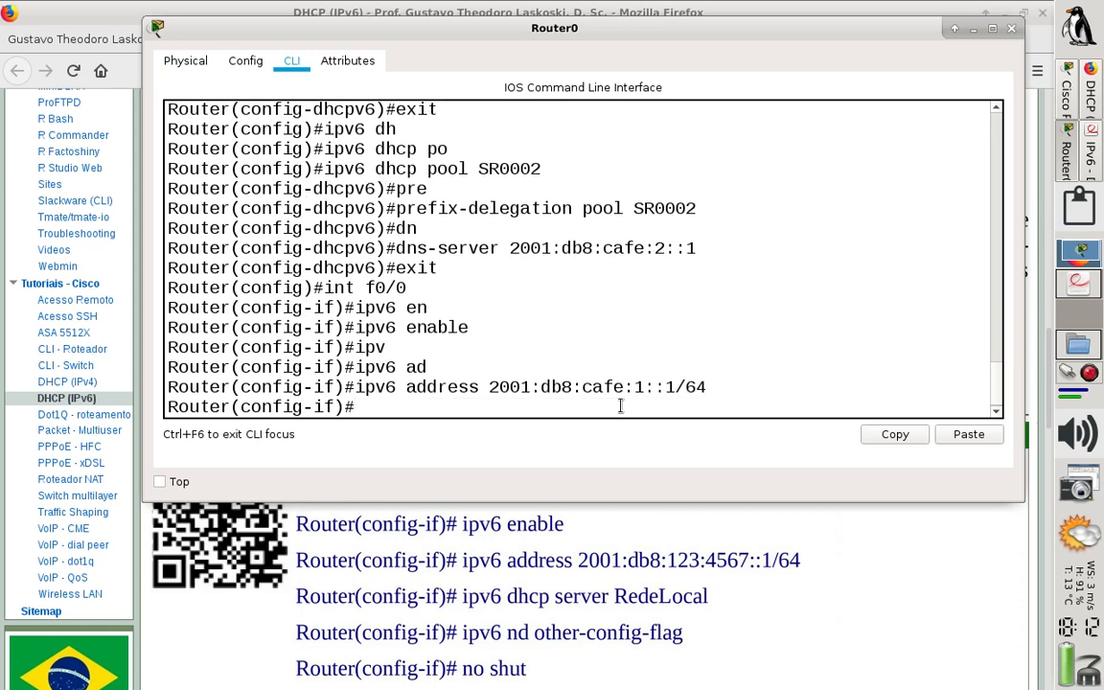
# Bind the DHCPv6 server pool SR0001 to interface f0/0
pyautogui.write('ipv')
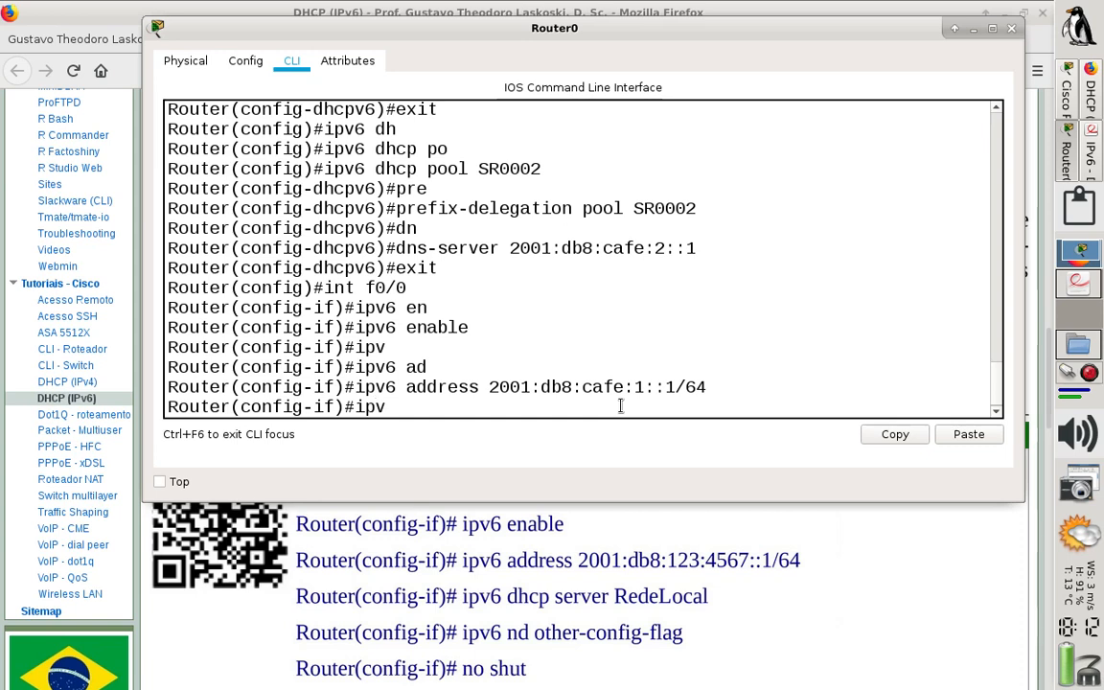
pyautogui.write('6 dh')
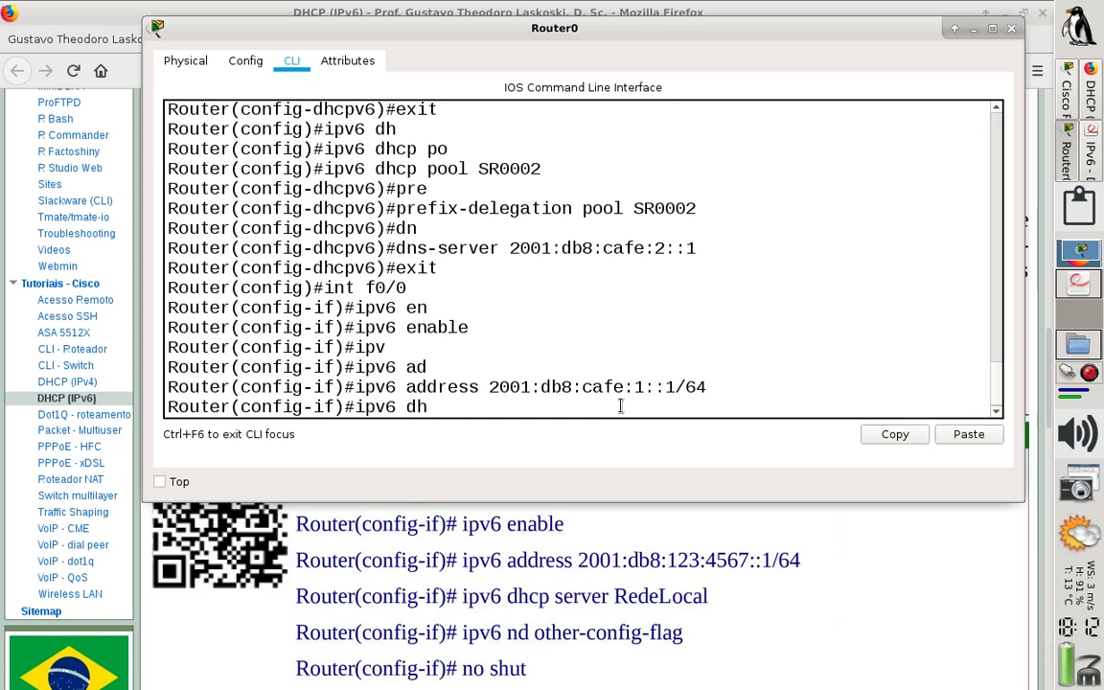
pyautogui.press('Tab')
pyautogui.write('ser')
pyautogui.press('Tab')
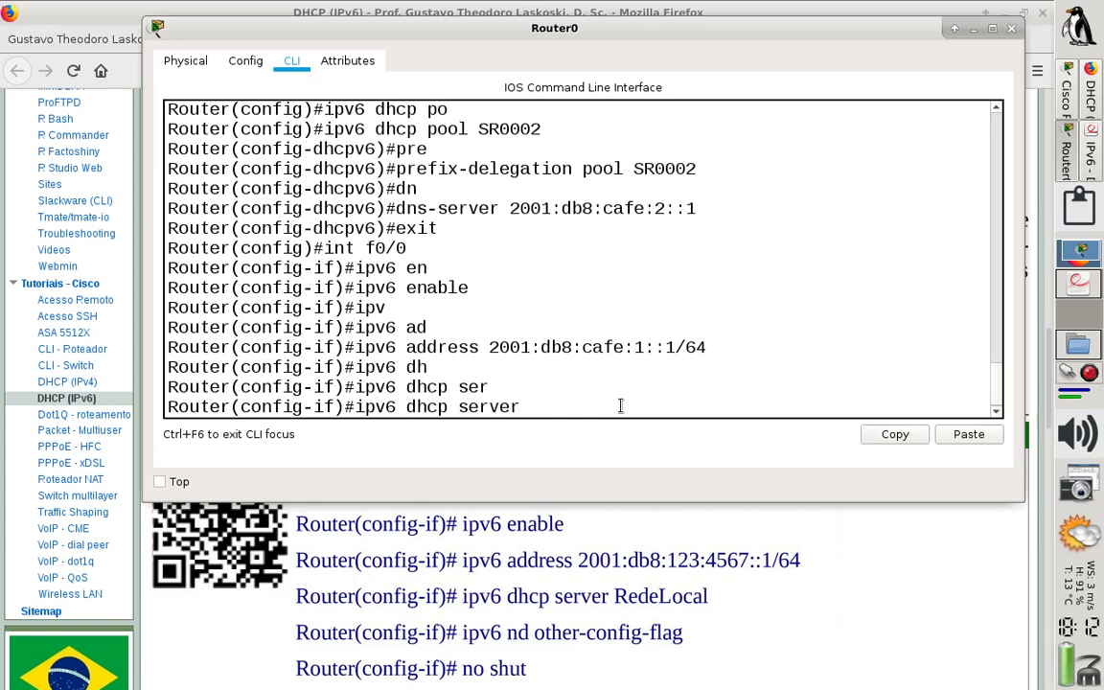
pyautogui.write('SR0001')
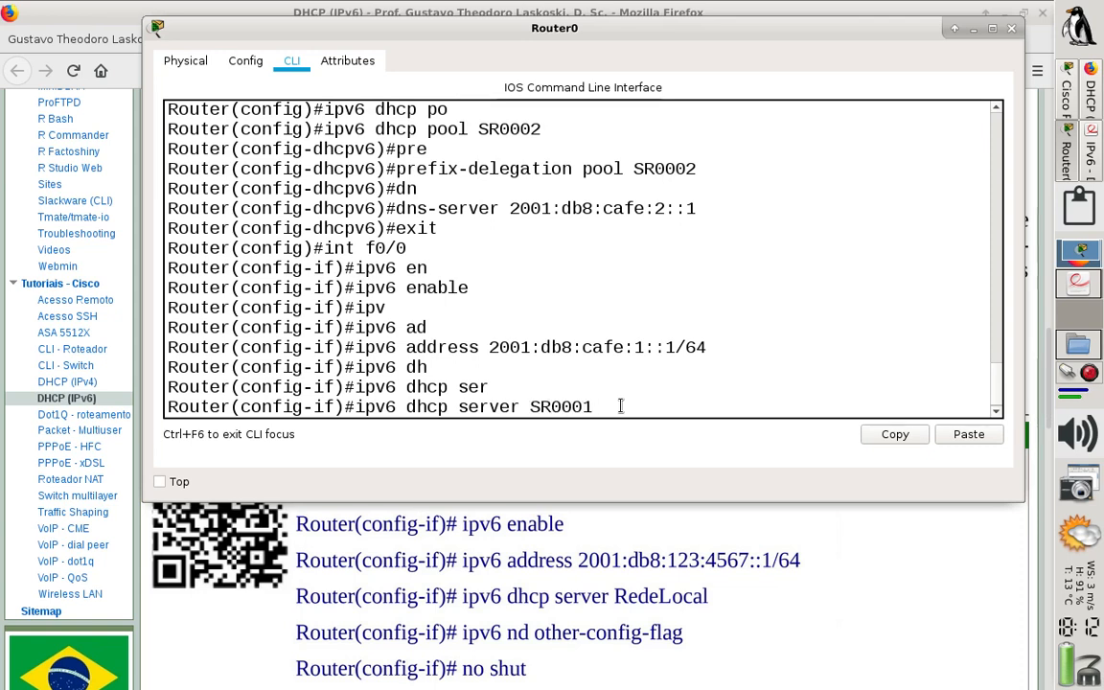
pyautogui.press('Return')
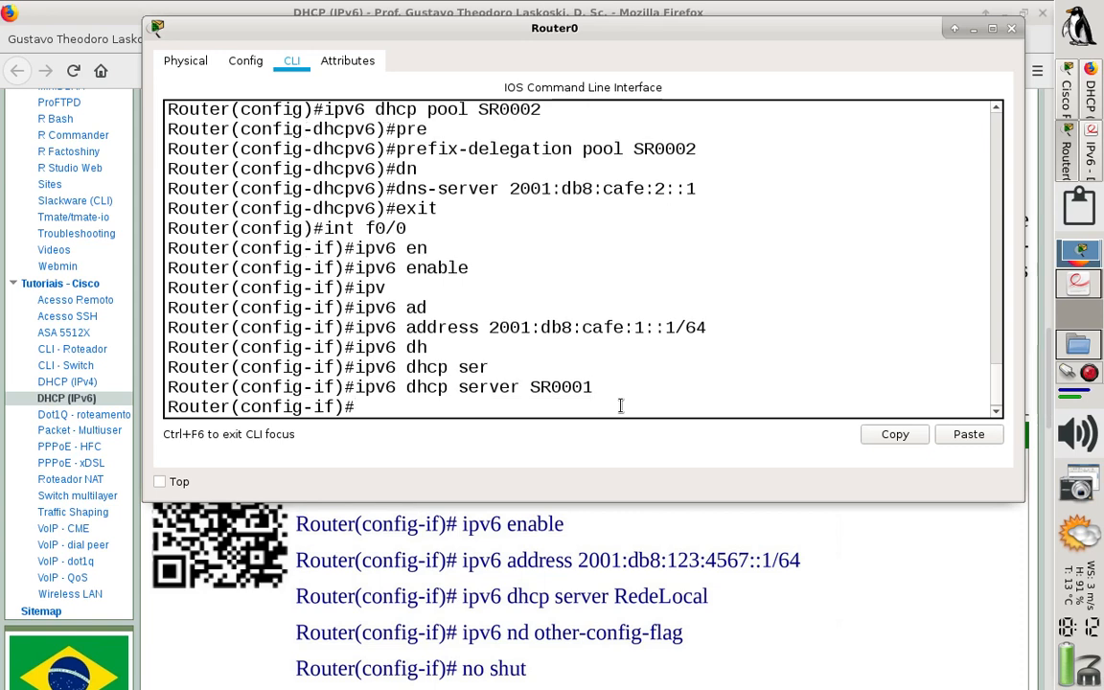
# List the ipv6 nd options and set the managed-config-flag on interface f0/0
pyautogui.write('ipv')
pyautogui.press('Tab')
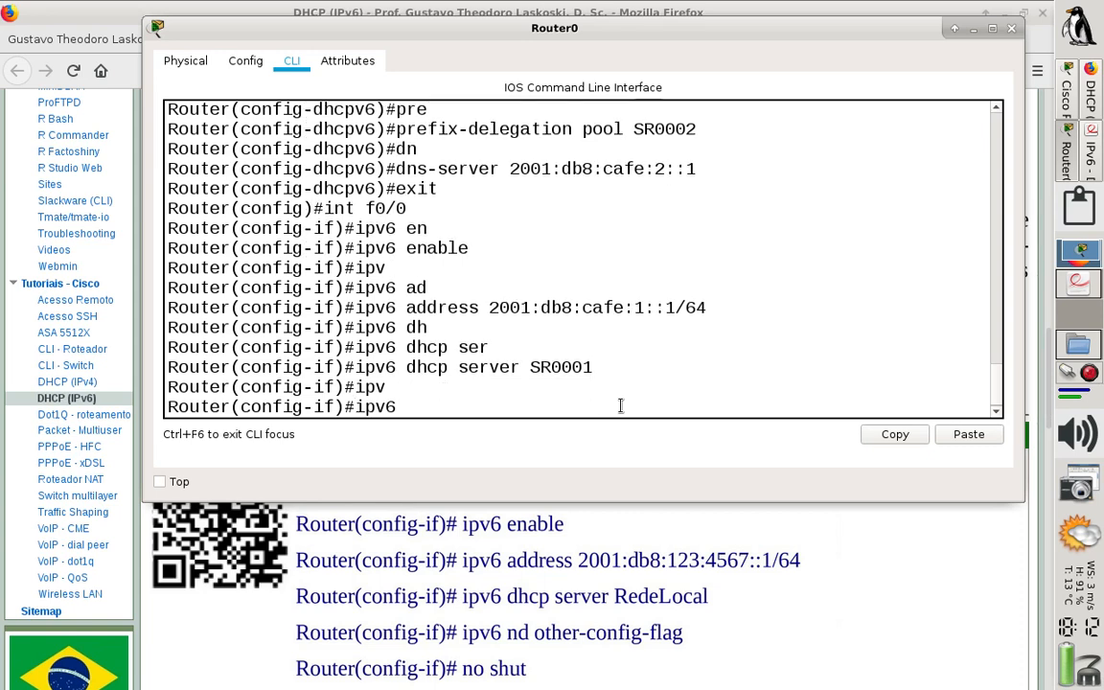
pyautogui.write('nd ?')
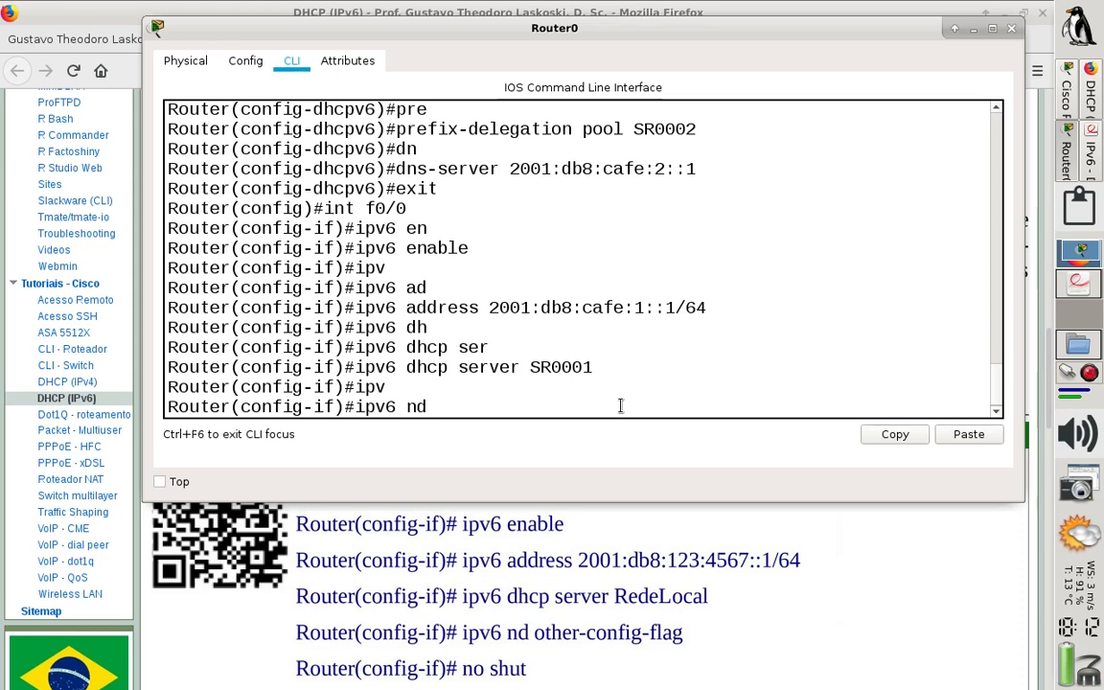
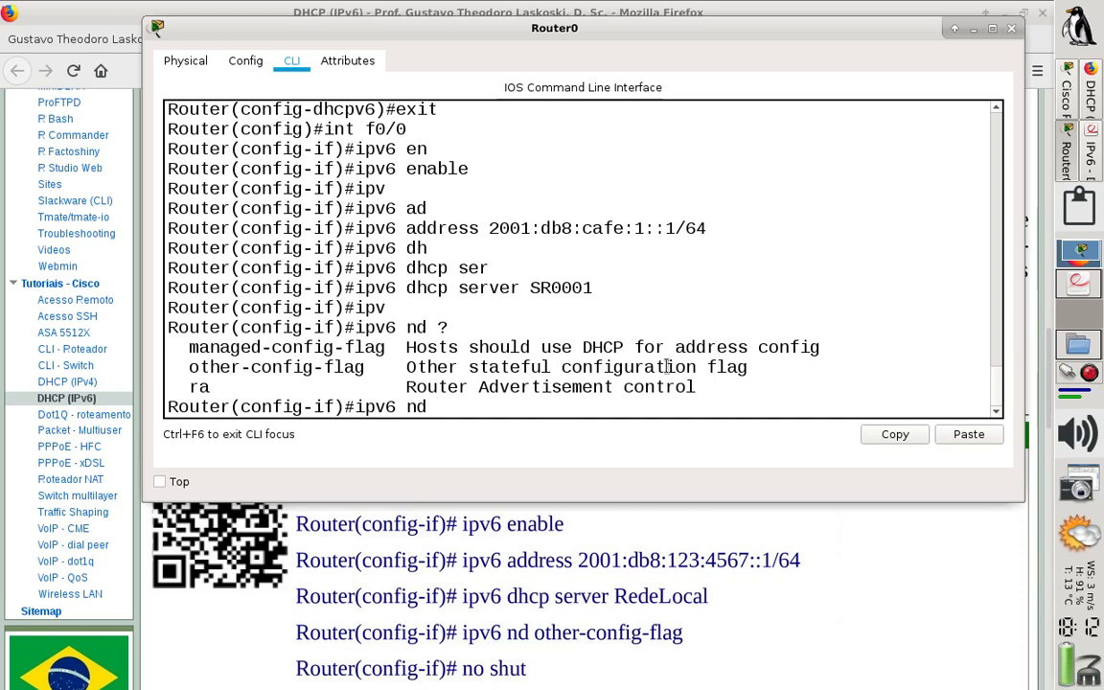
pyautogui.write('ma')
pyautogui.press('Tab')
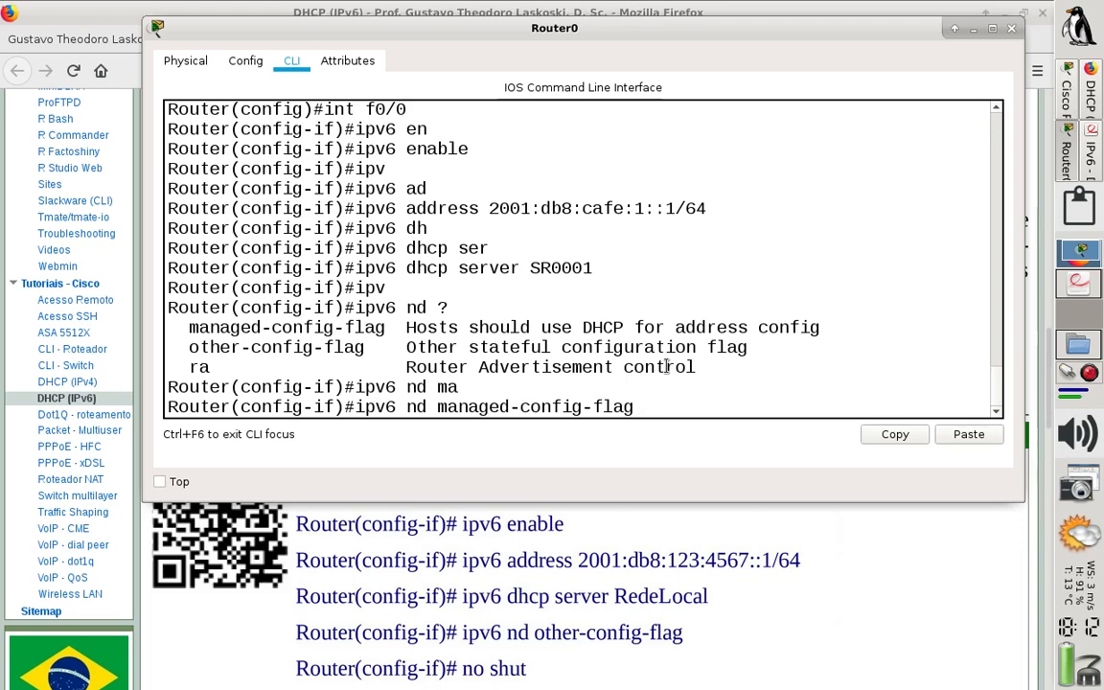
pyautogui.press('Return')
# Bring up interface f0/0 on Router0 with the no shut command
pyautogui.write('no')
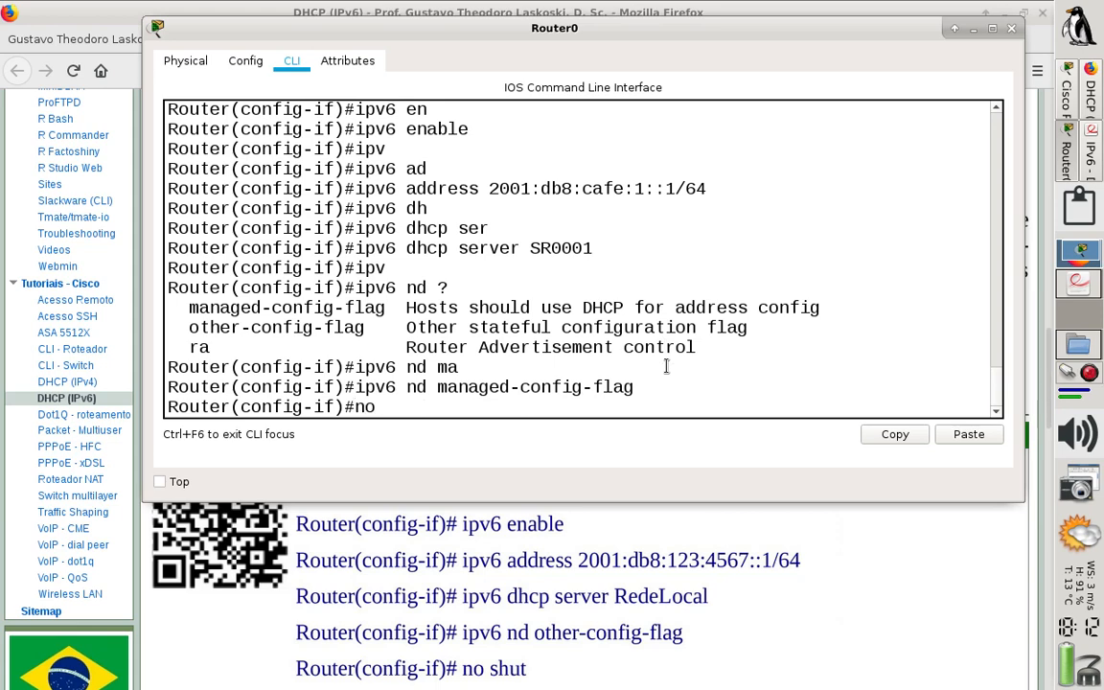
pyautogui.write(' shut')
pyautogui.press('Return')
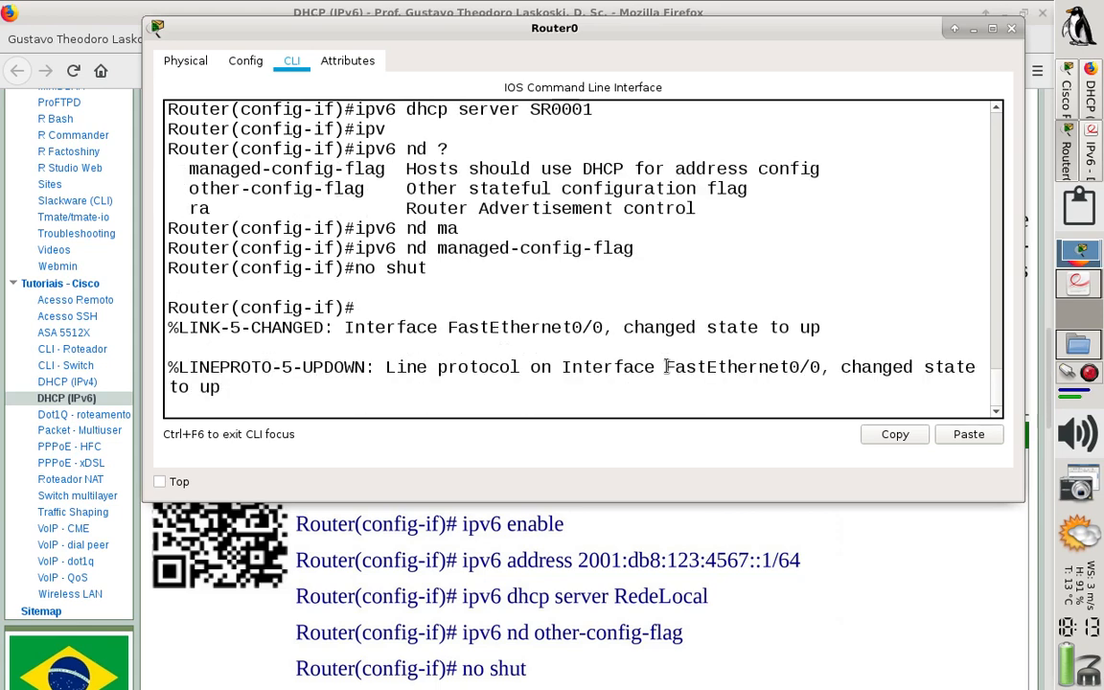
# Leave interface f0/0, enter configuration of interface f0/1 on Router0 and enable IPv6 on it
pyautogui.press('Return')
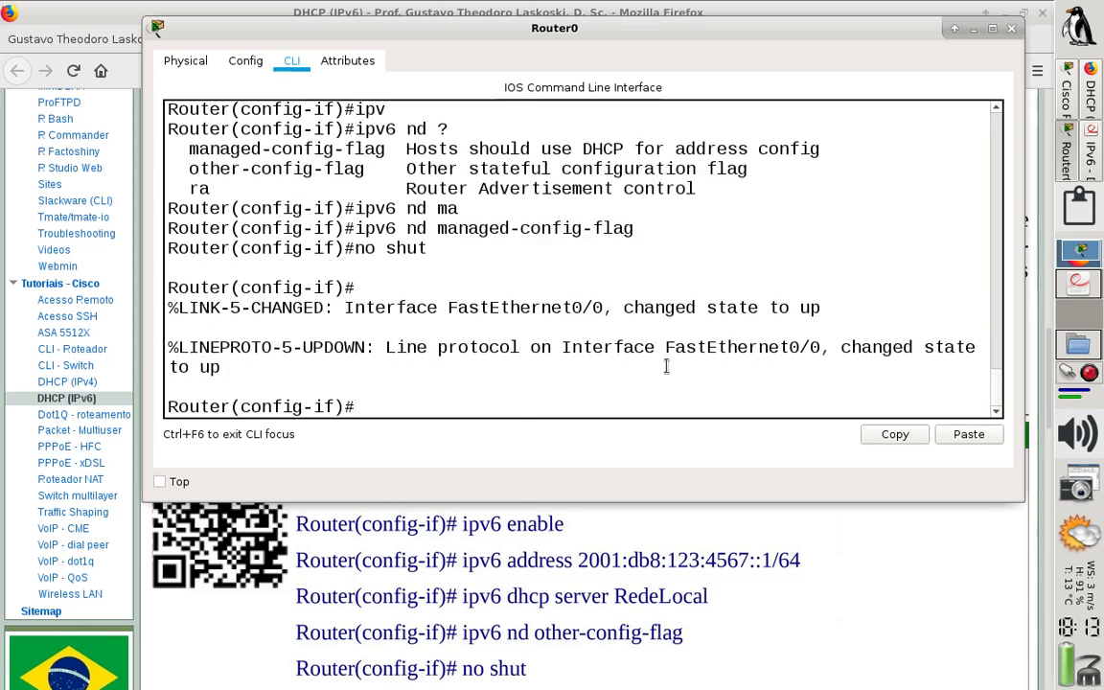
pyautogui.write('exit')
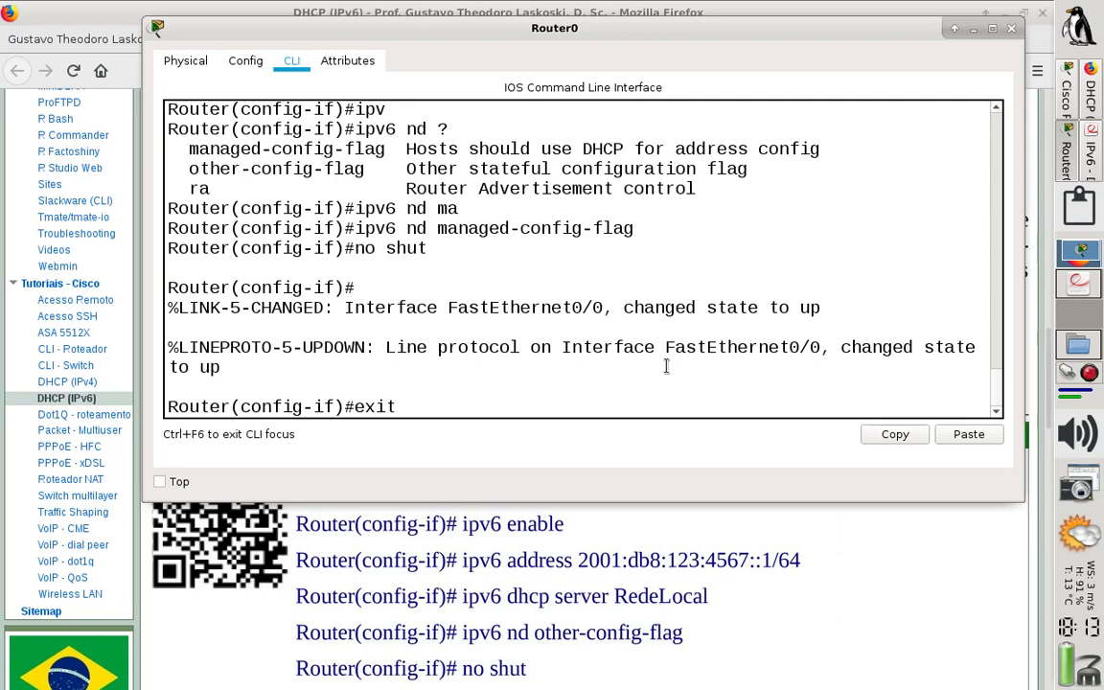
pyautogui.press('Return')
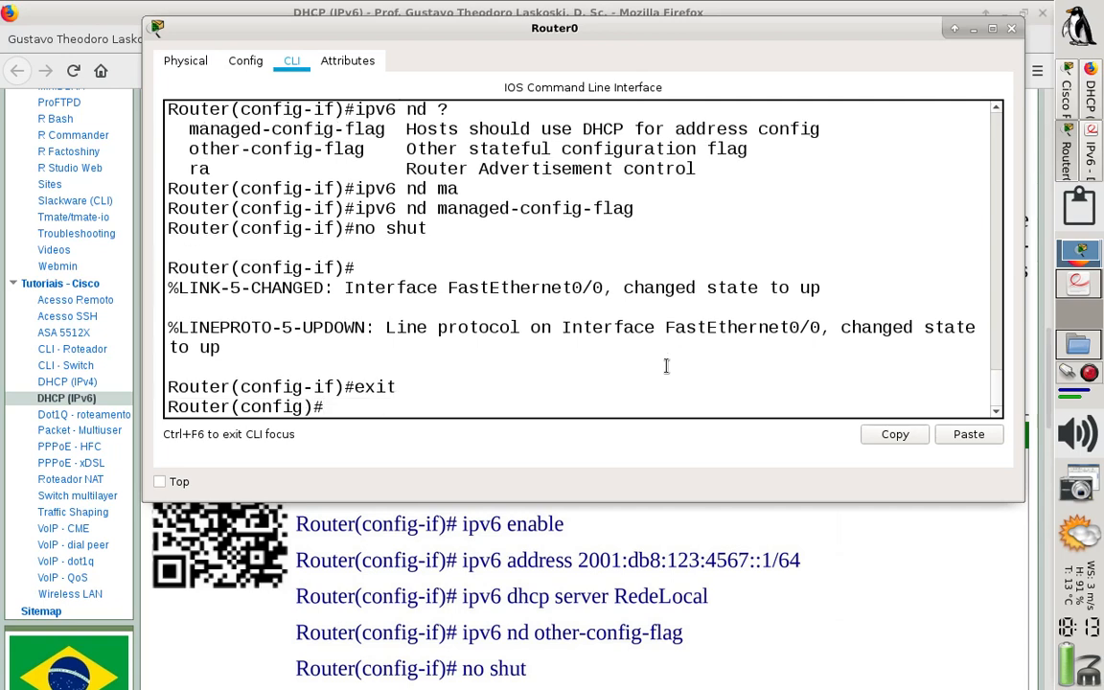
pyautogui.write('int f0/1')
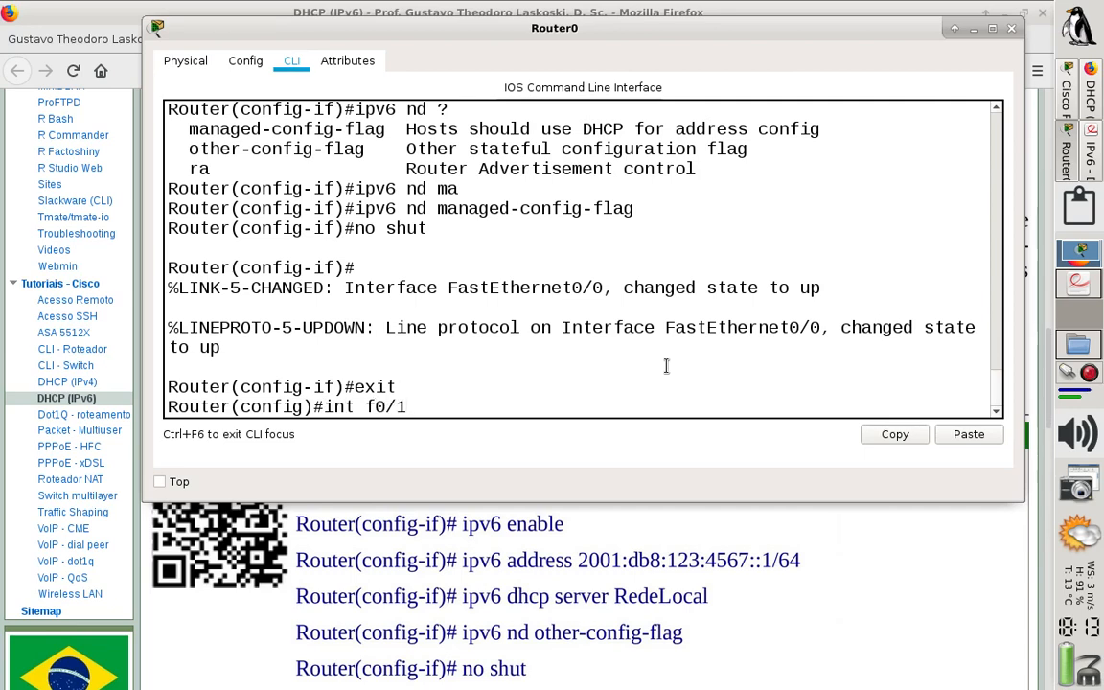
pyautogui.press('Return')
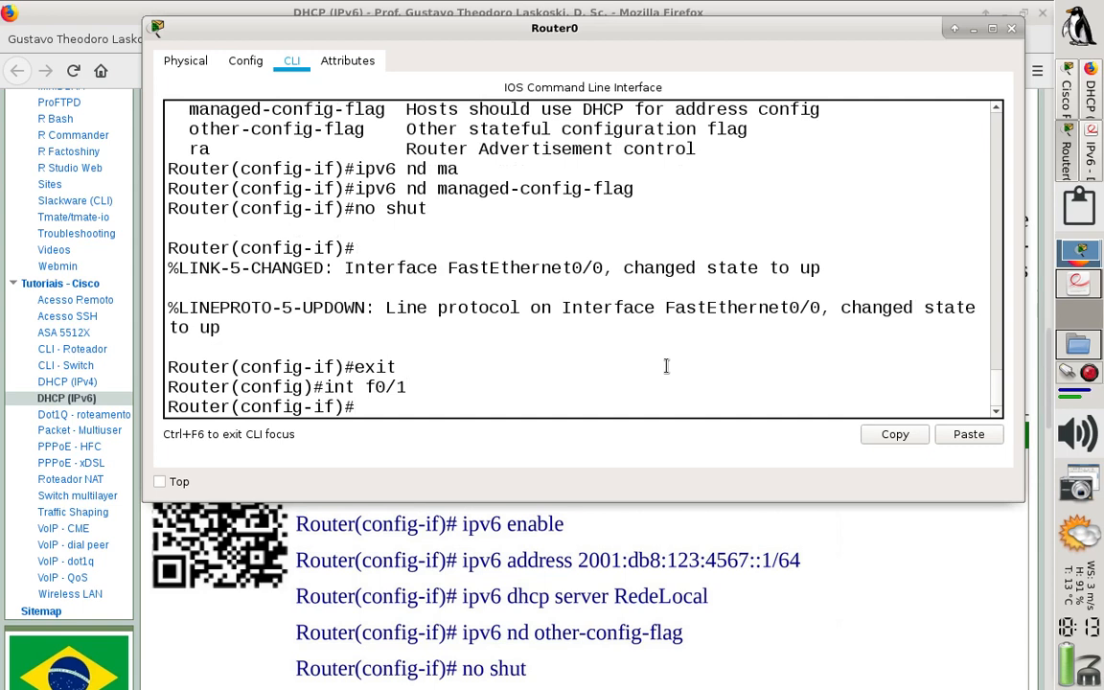
pyautogui.write('ipv6 en')
pyautogui.press('Tab')
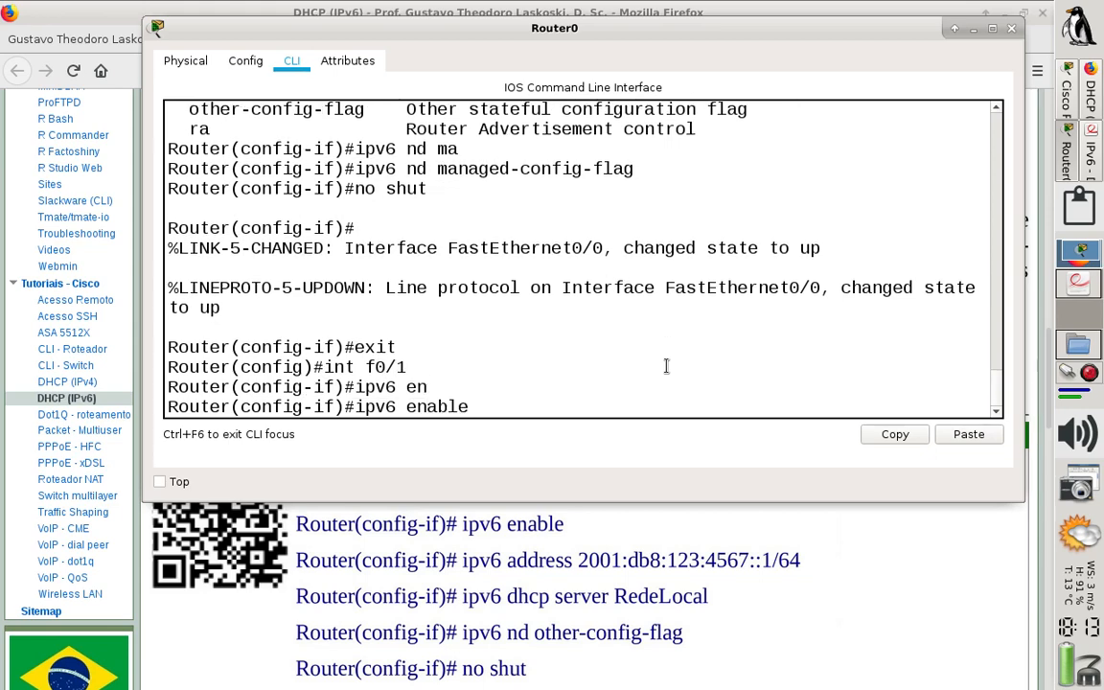
pyautogui.press('Return')
# Assign the IPv6 address 2001:db8:cafe:2::1/64 to Router0's interface f0/1
pyautogui.write('ipv')
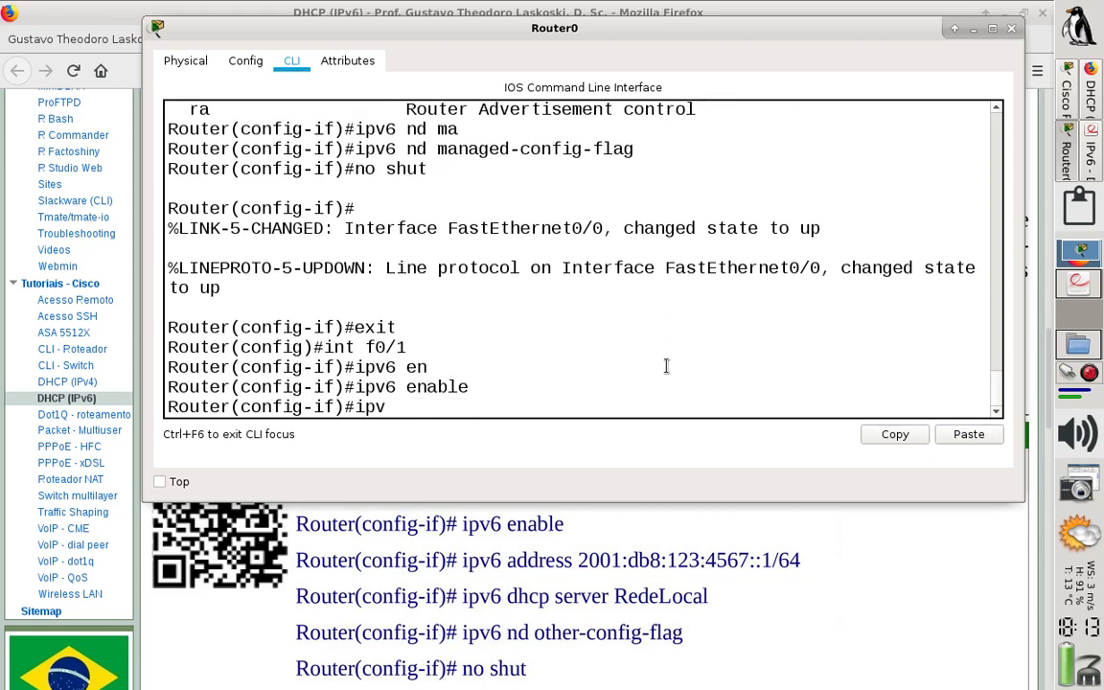
pyautogui.write('6 add')
pyautogui.press('Tab')
pyautogui.write('2001')
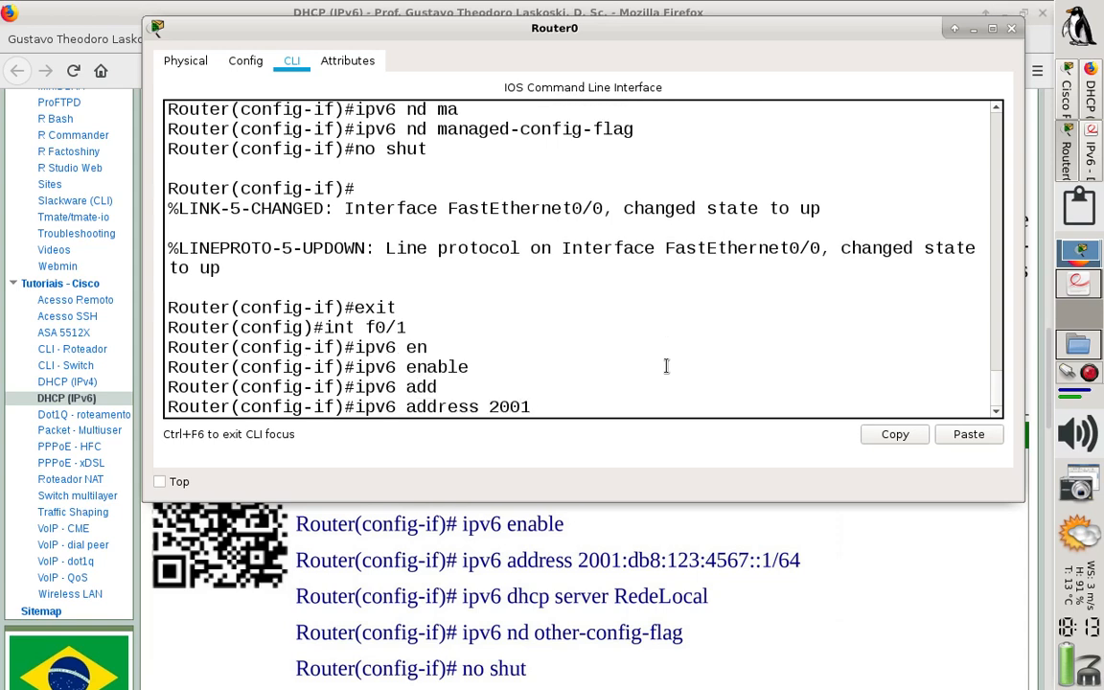
pyautogui.write(':db8:cafe:')
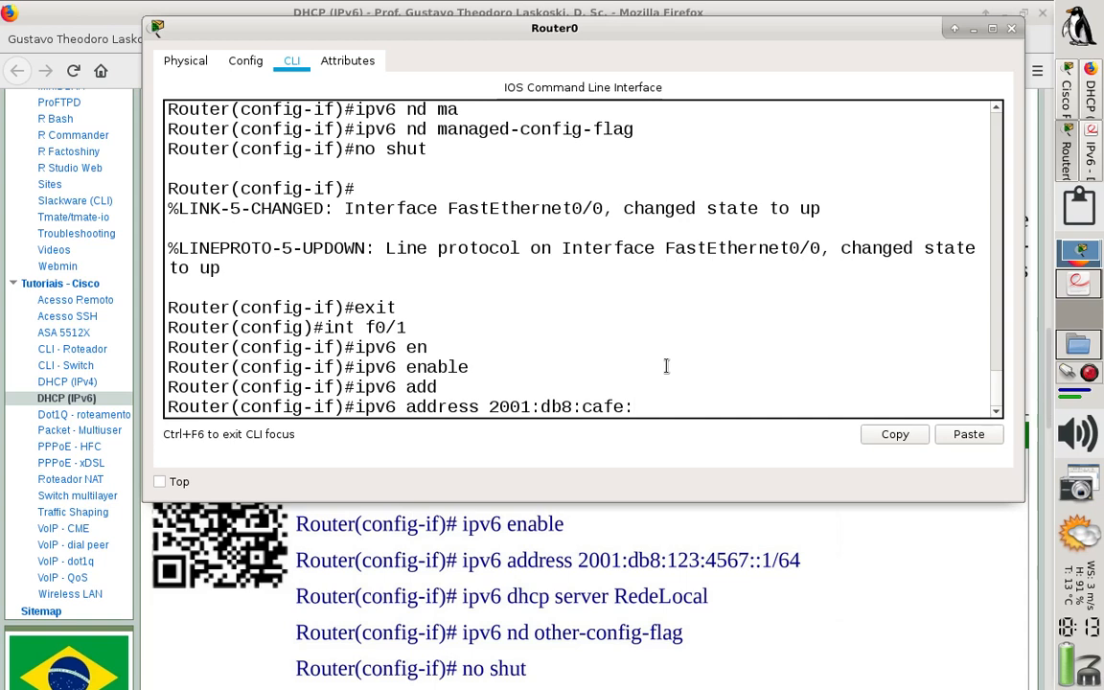
pyautogui.write('2::1/64')
pyautogui.press('Return')
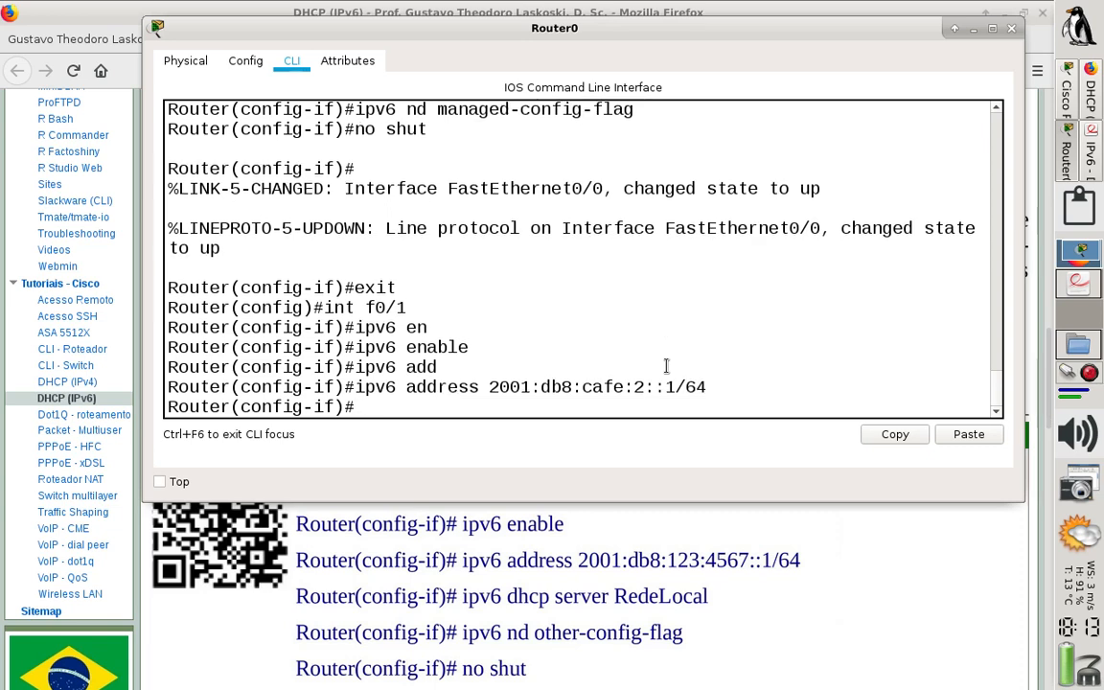
# Bind the DHCPv6 server pool SR0002 to interface f0/1
pyautogui.write('ipv')
pyautogui.press('Tab')
pyautogui.write('d')
pyautogui.press('Tab')
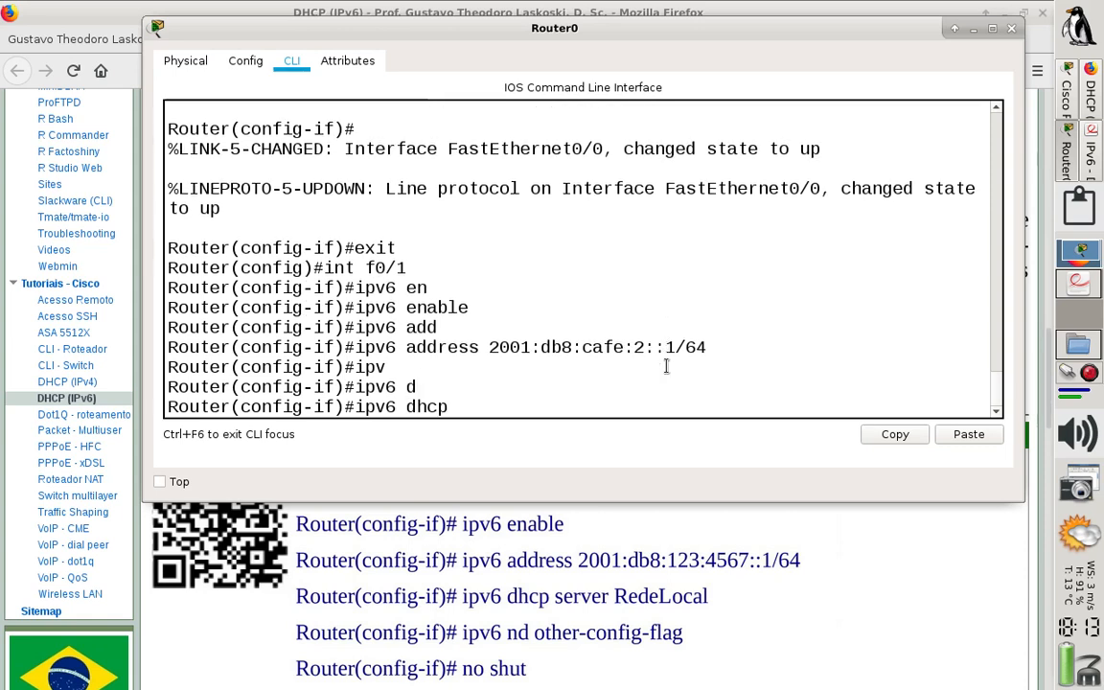
pyautogui.write('ser')
pyautogui.press('Tab')
pyautogui.write('S')
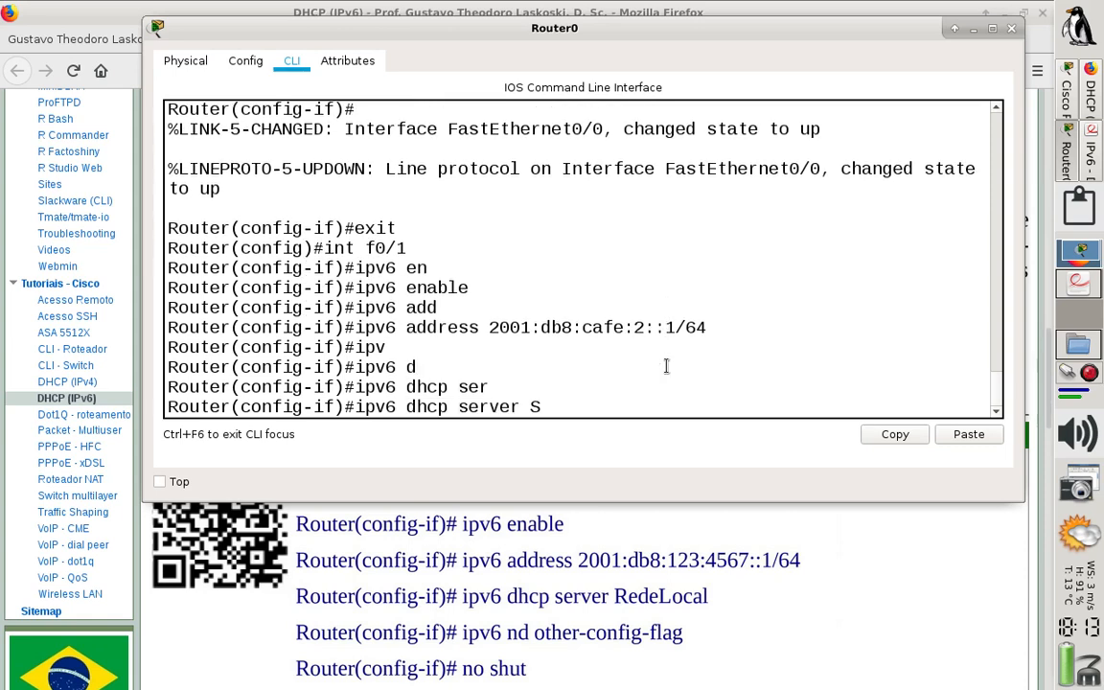
pyautogui.write('R0002')
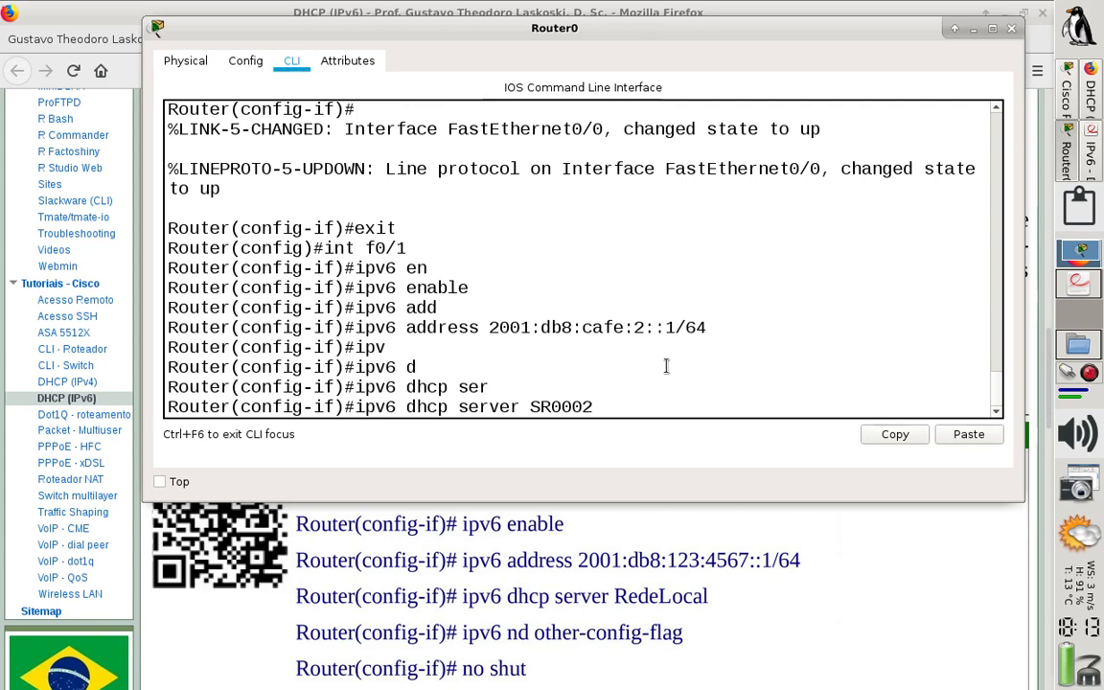
pyautogui.press('Return')
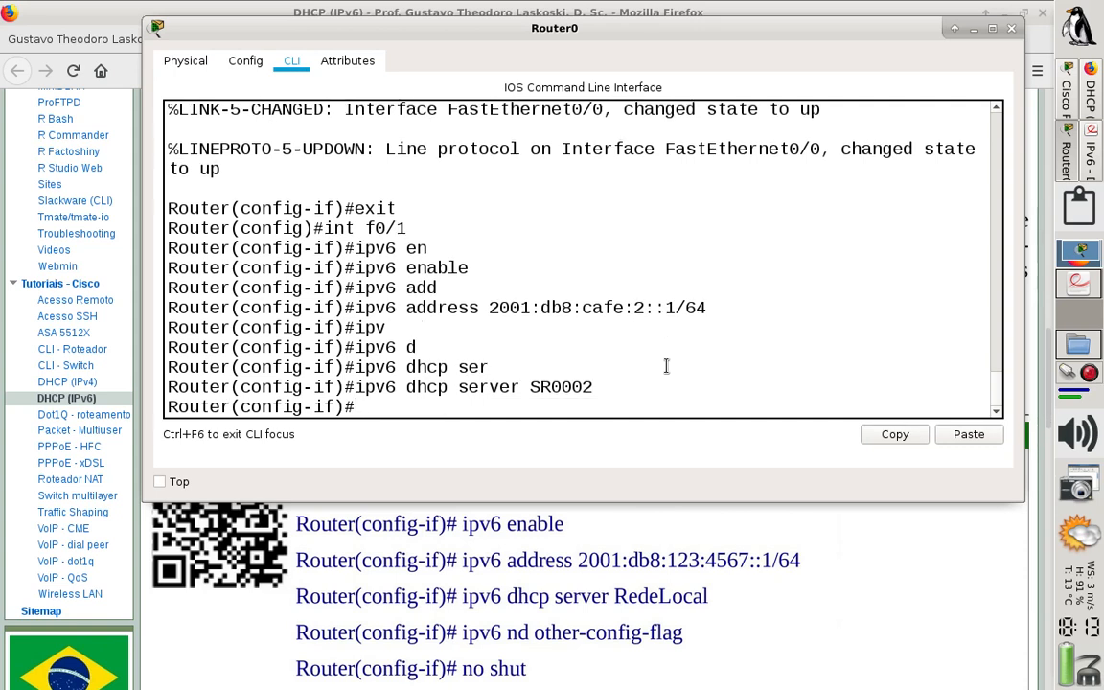
# Set the ipv6 nd other-config-flag on interface f0/1
pyautogui.write('ipv6 nd oh')
pyautogui.press('Tab')
pyautogui.press('BackSpace')
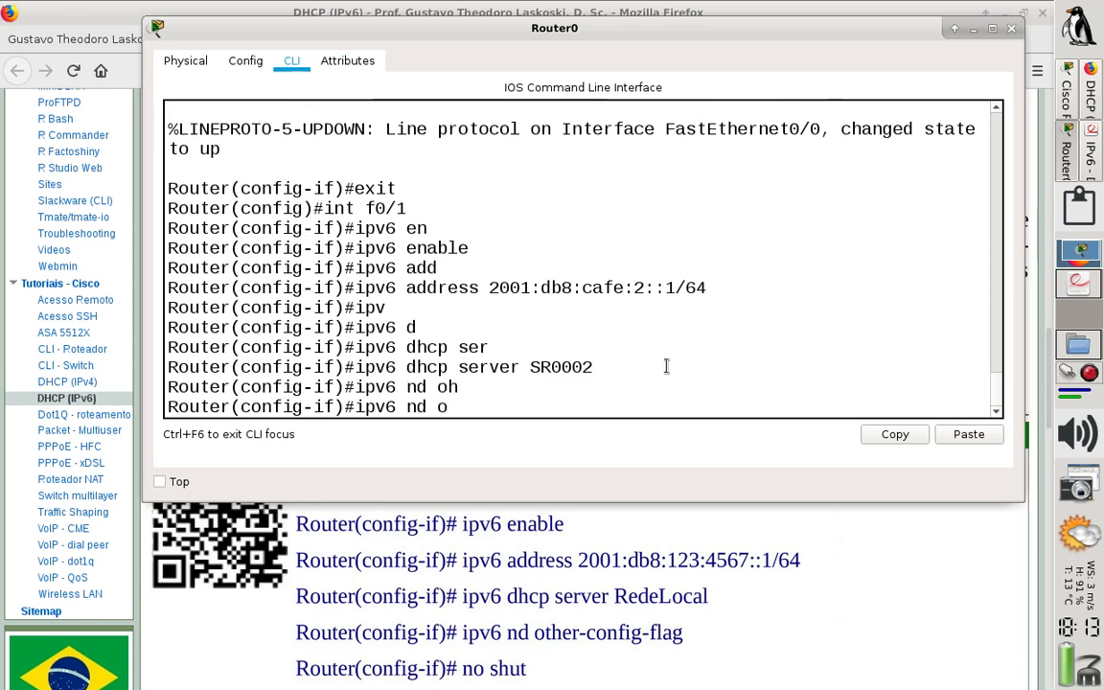
pyautogui.write('t')
pyautogui.press('Tab')
pyautogui.press('Return')
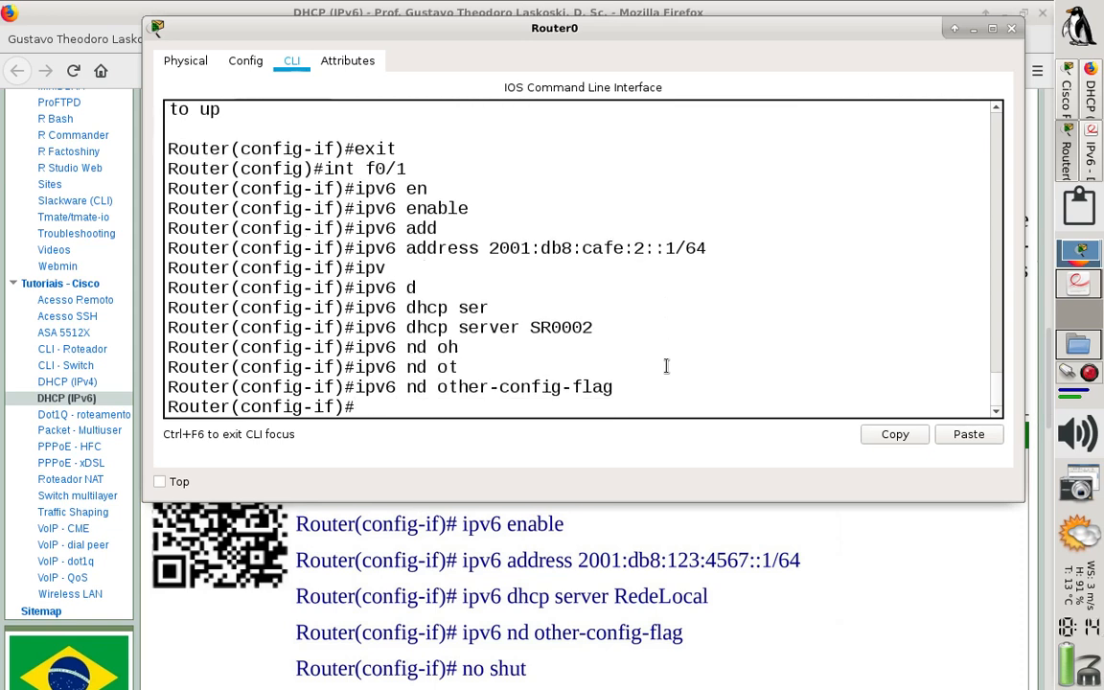
# Bring up interface f0/1 on Router0 with the no shut command
pyautogui.write('no shut')
pyautogui.press('Return')
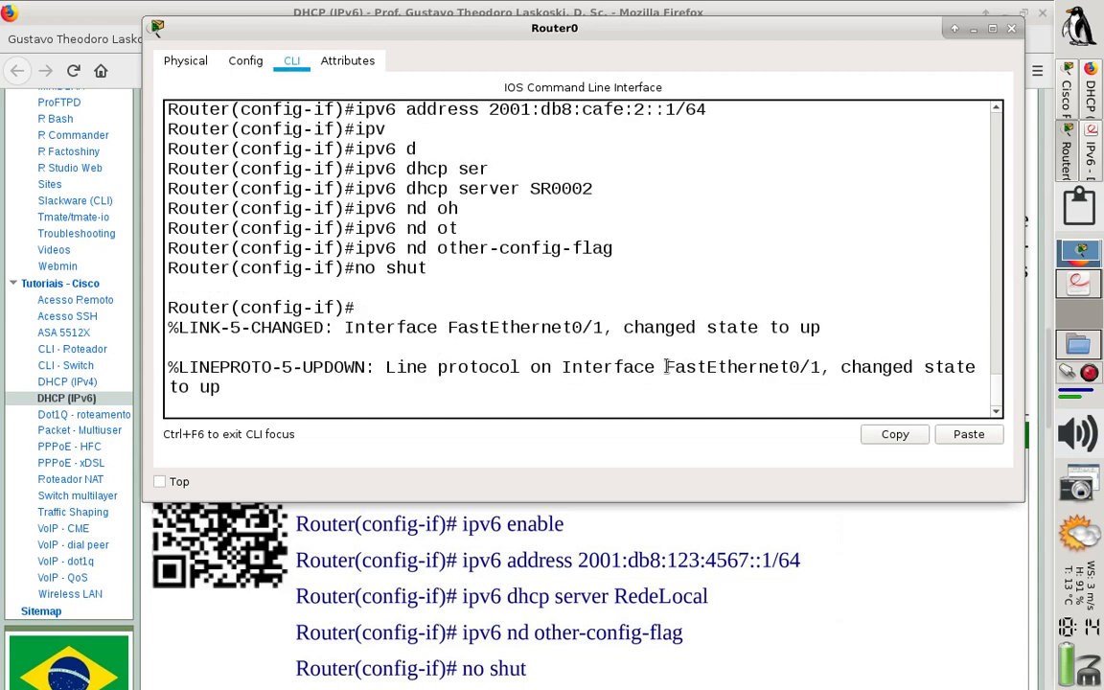
pyautogui.press('Return')
# Exit configuration mode with end and save Router0's configuration with the wr command
pyautogui.write('end')
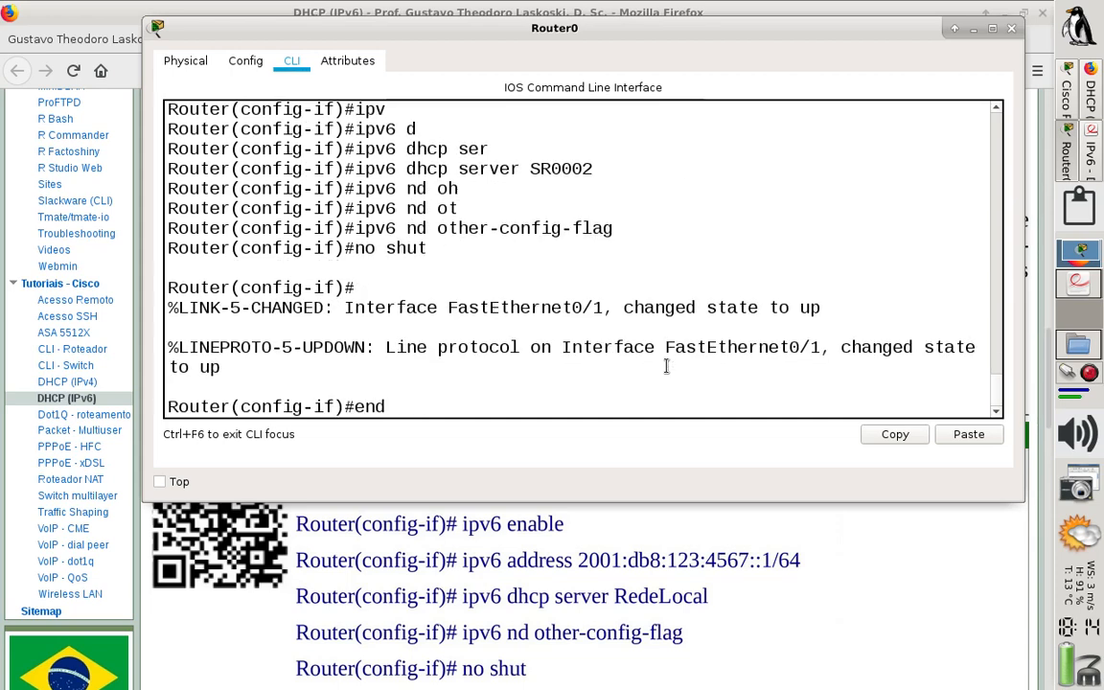
pyautogui.press('Return')
pyautogui.press('Return')
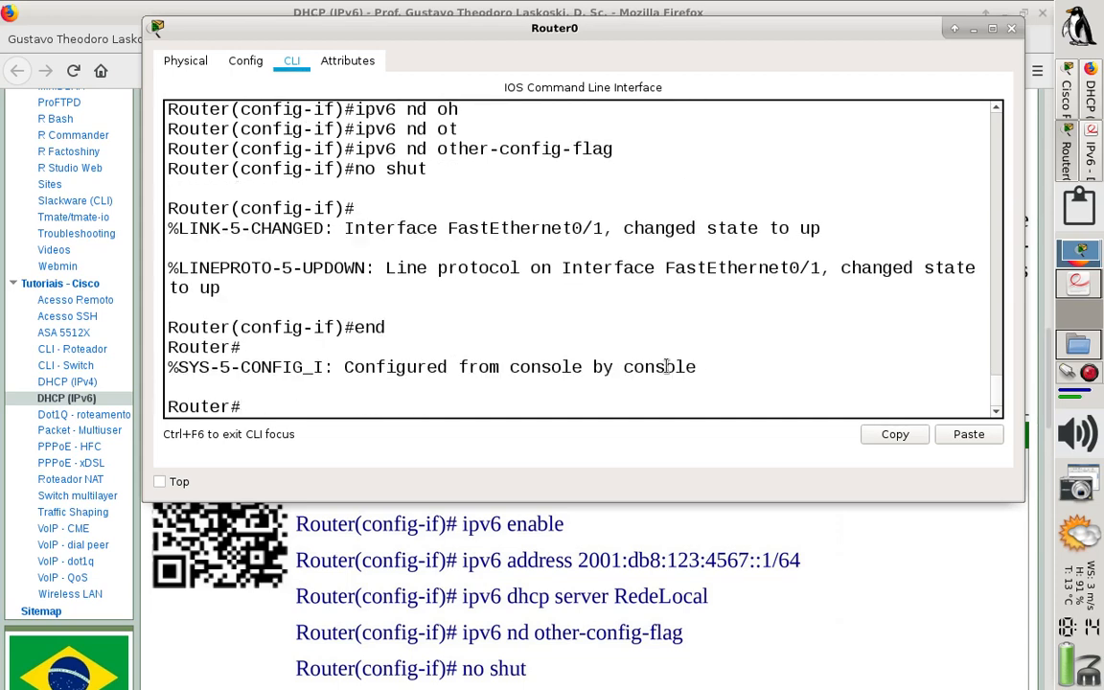
pyautogui.write('wr')
pyautogui.press('Return')
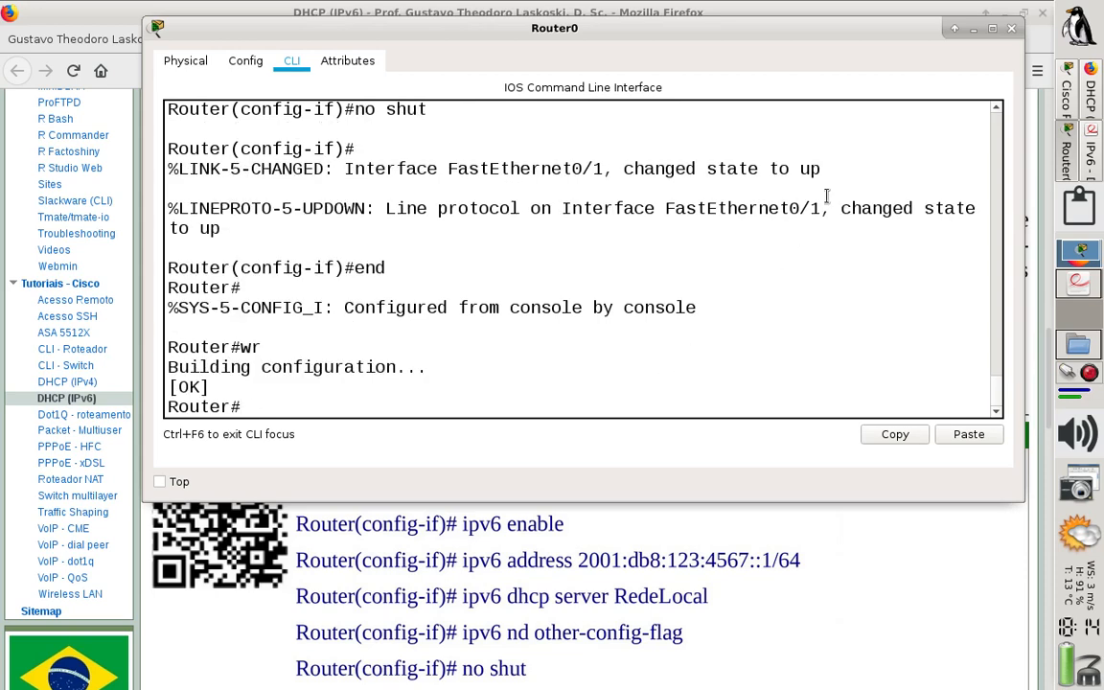
# Return to the Packet Tracer topology and set PC0's IPv6 configuration to DHCP
pyautogui.click(975, 30)
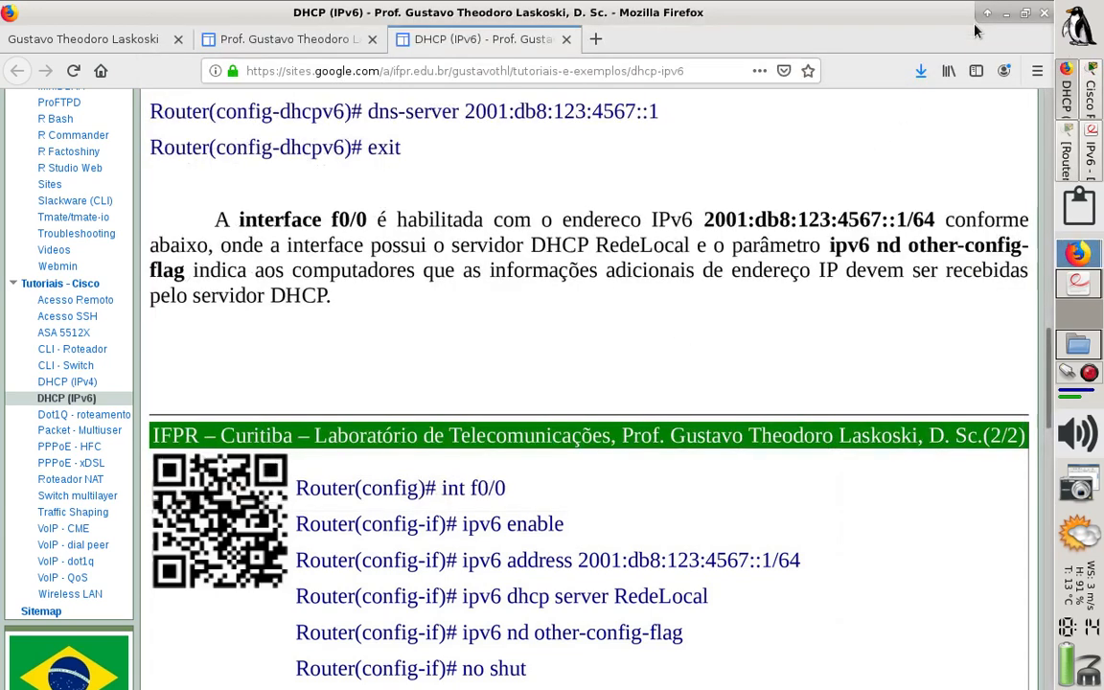
pyautogui.click(1088, 104)
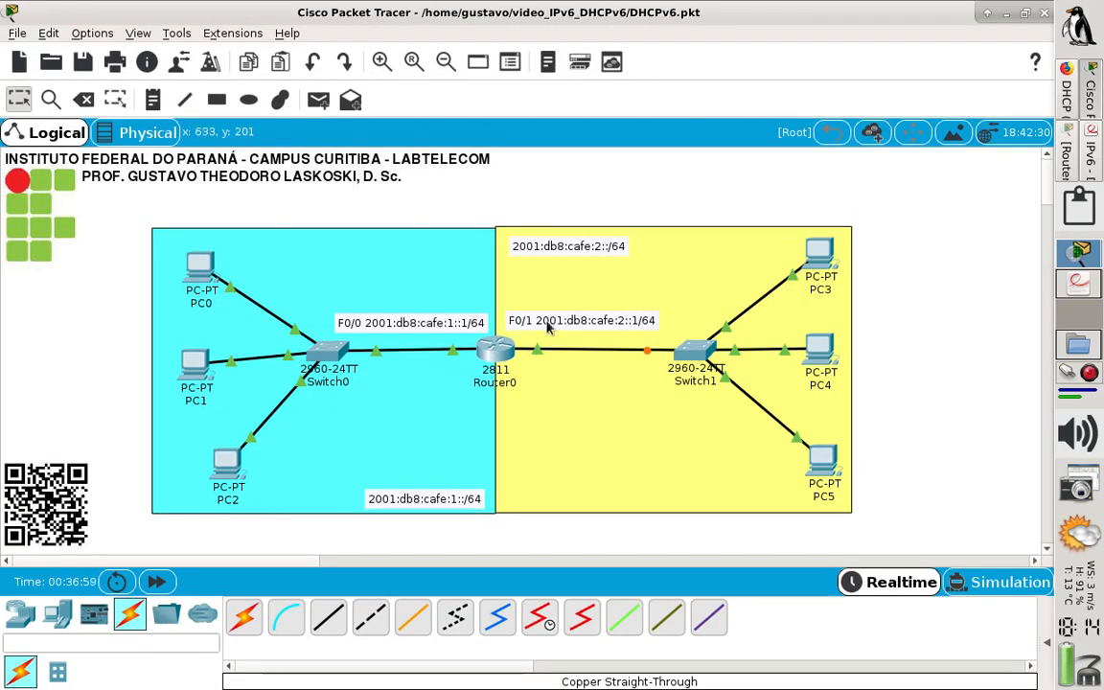
pyautogui.moveTo(498, 354)
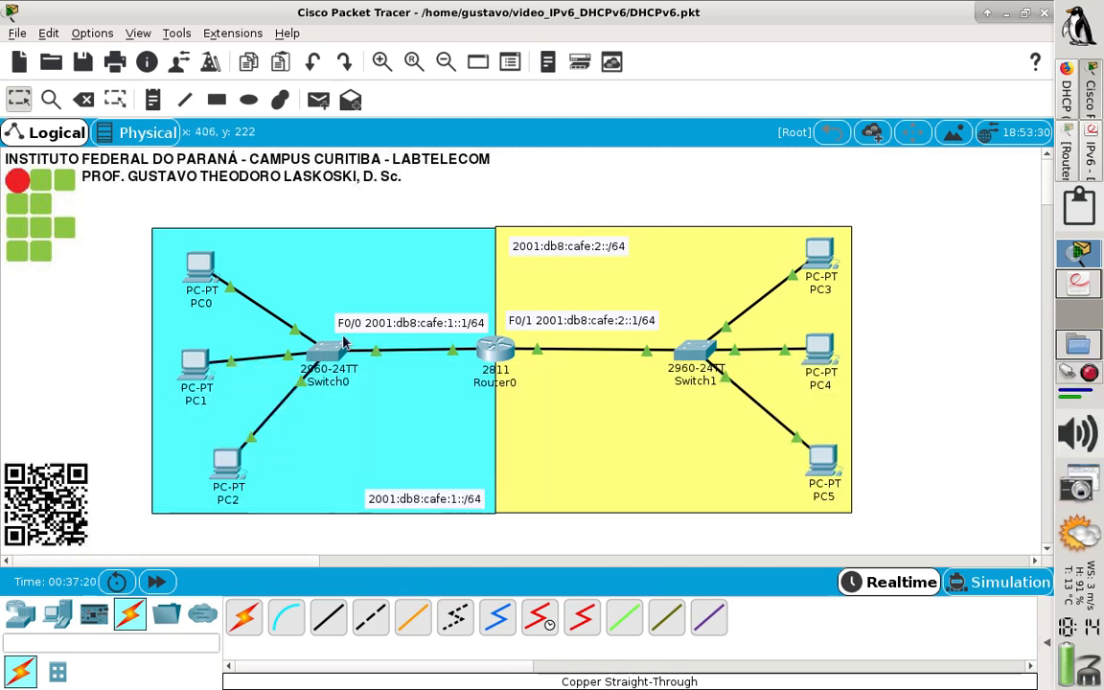
pyautogui.moveTo(208, 274)
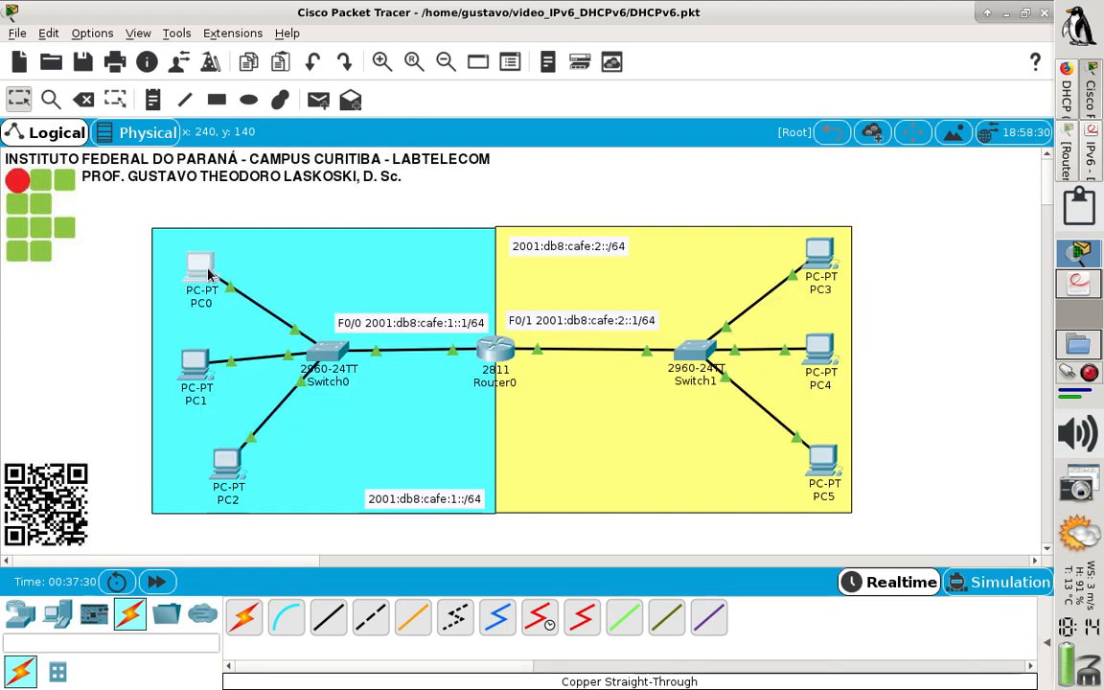
pyautogui.click(203, 268)
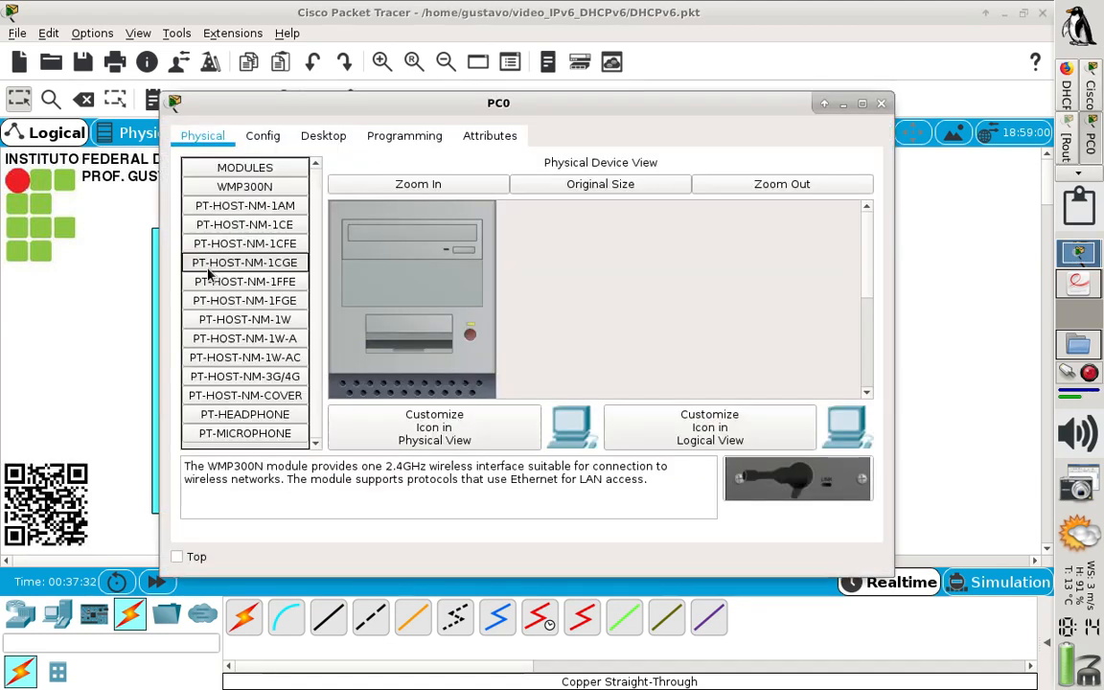
pyautogui.click(301, 134)
pyautogui.click(259, 208)
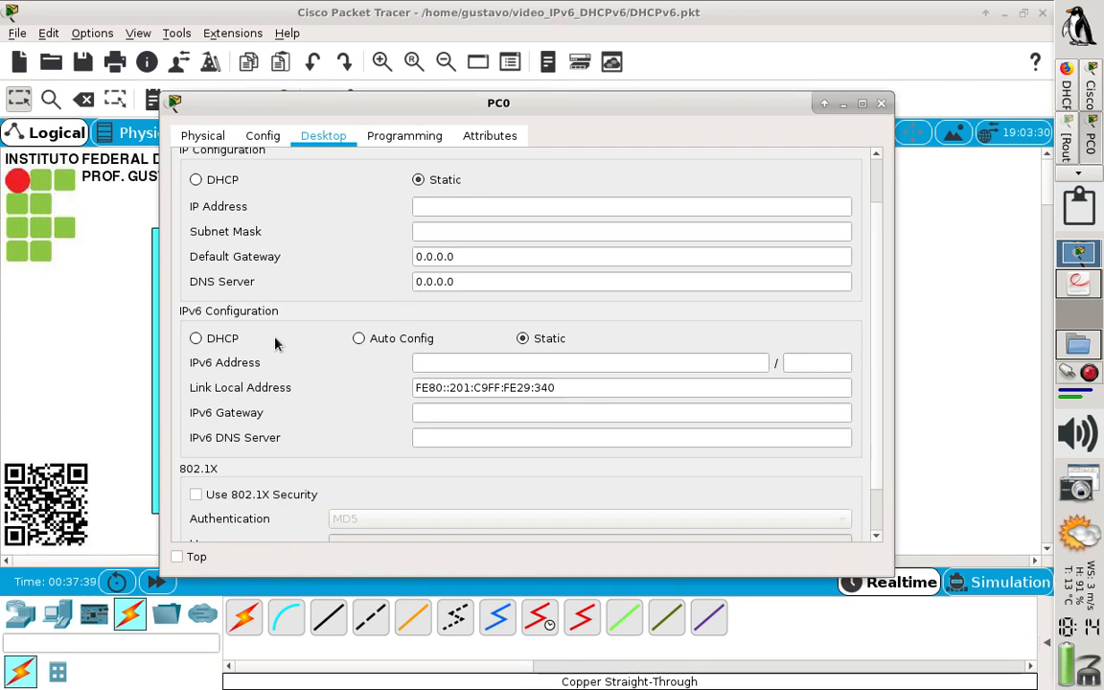
pyautogui.click(218, 347)
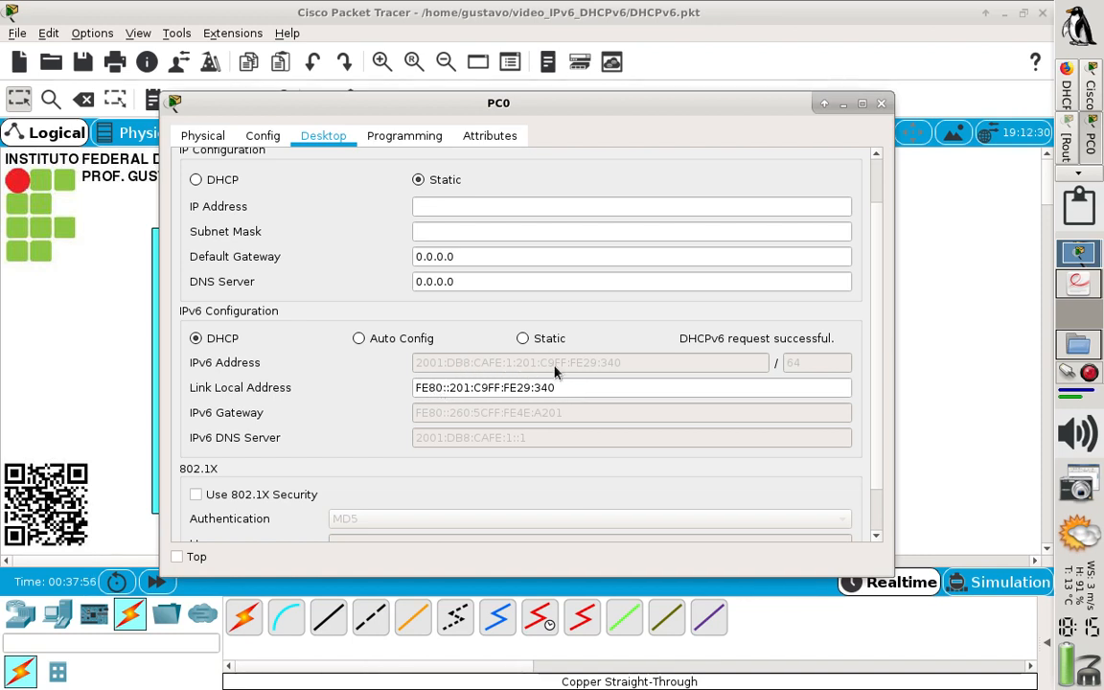
pyautogui.click(881, 103)
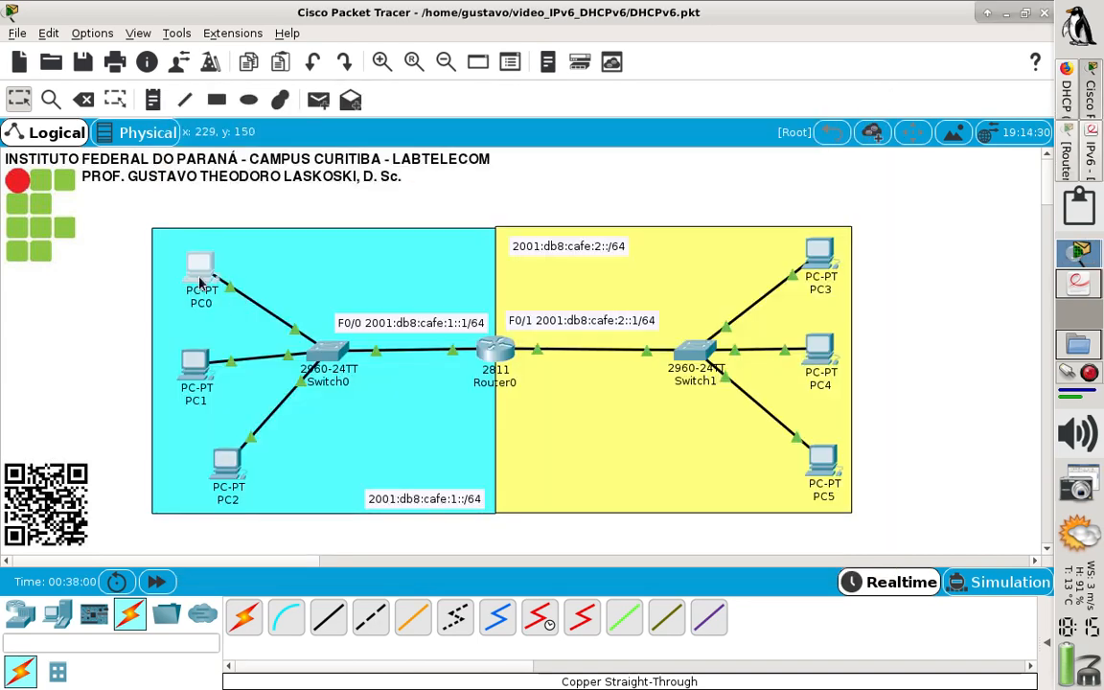
# Set PC1's IPv6 configuration to DHCP and close its device window
pyautogui.moveTo(200, 281)
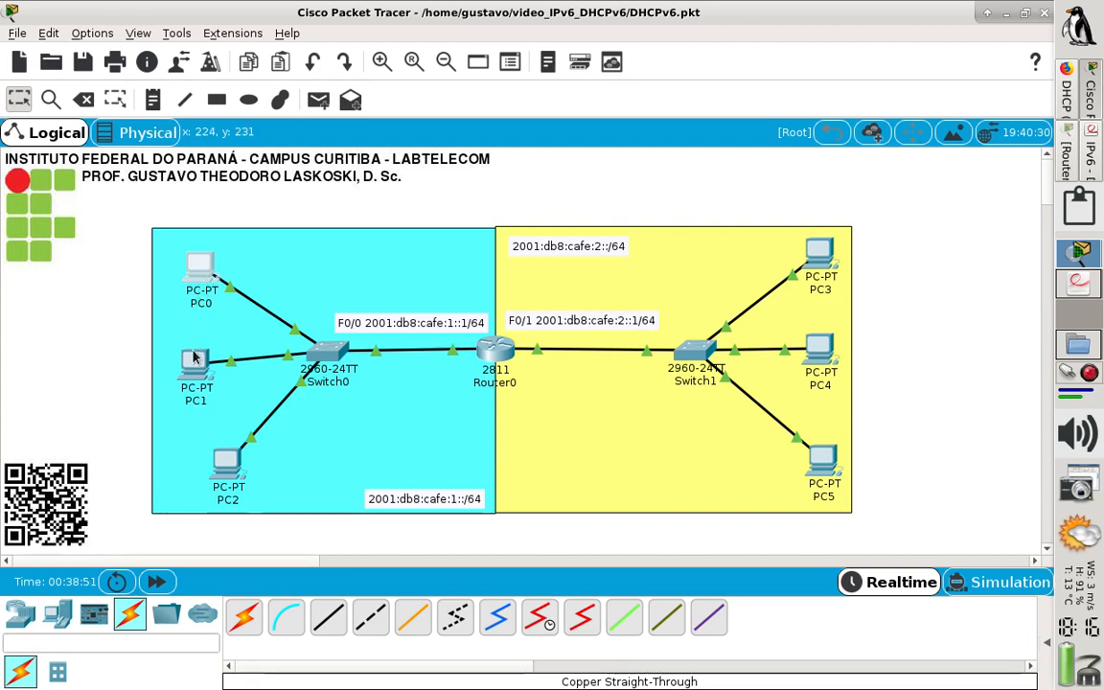
pyautogui.moveTo(187, 376)
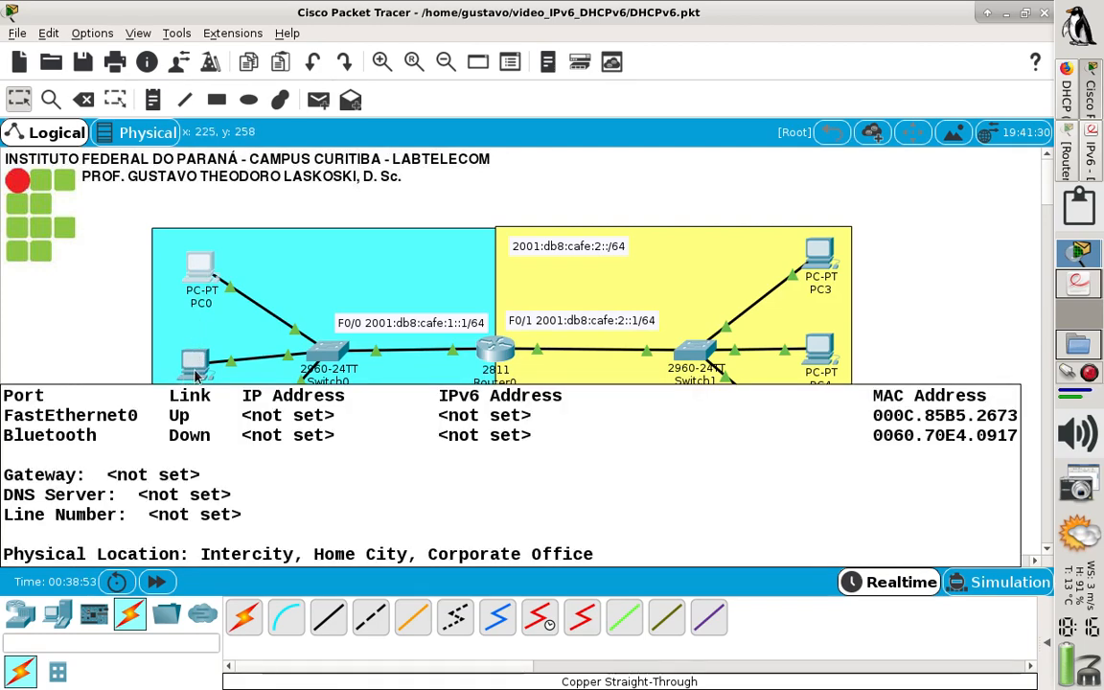
pyautogui.click(192, 369)
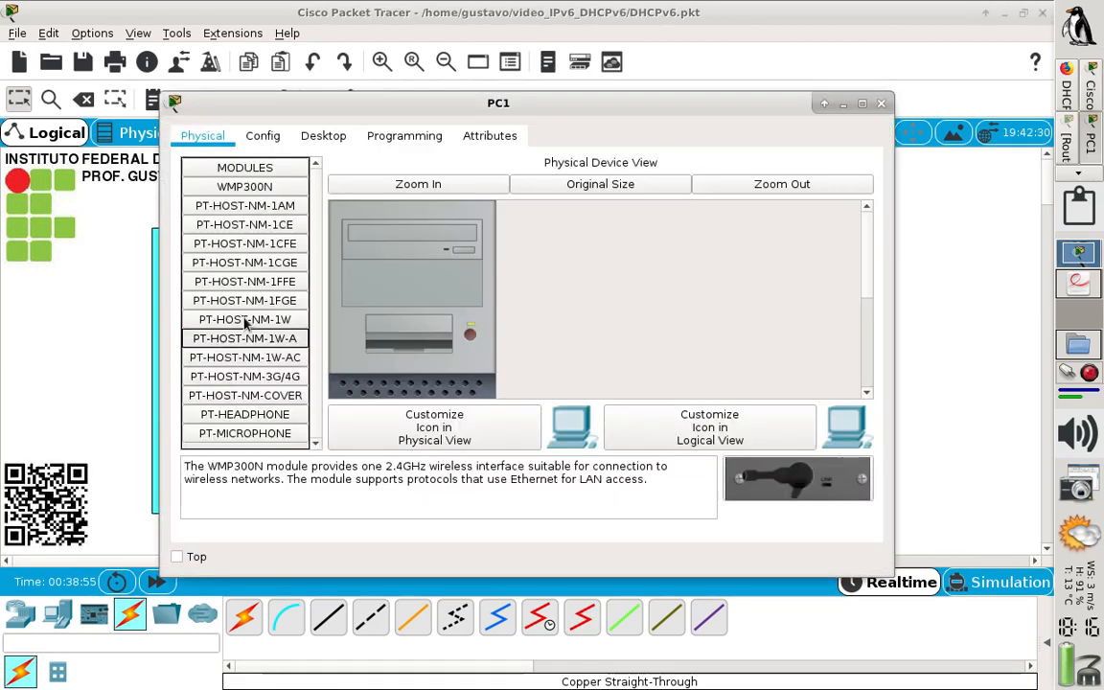
pyautogui.click(324, 141)
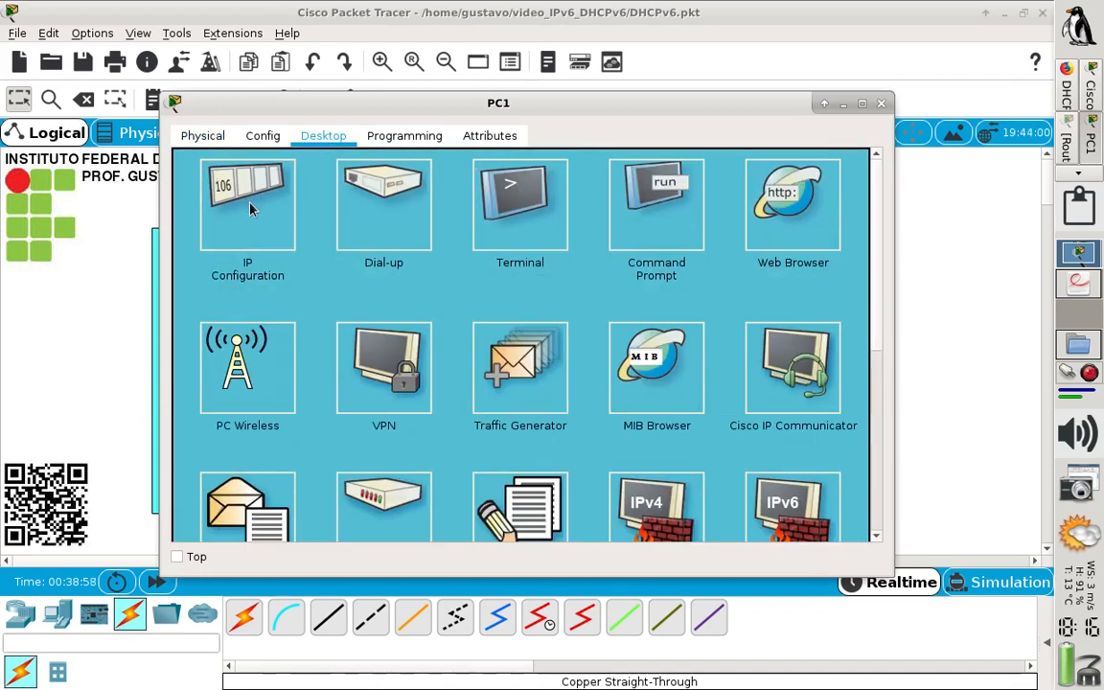
pyautogui.click(247, 204)
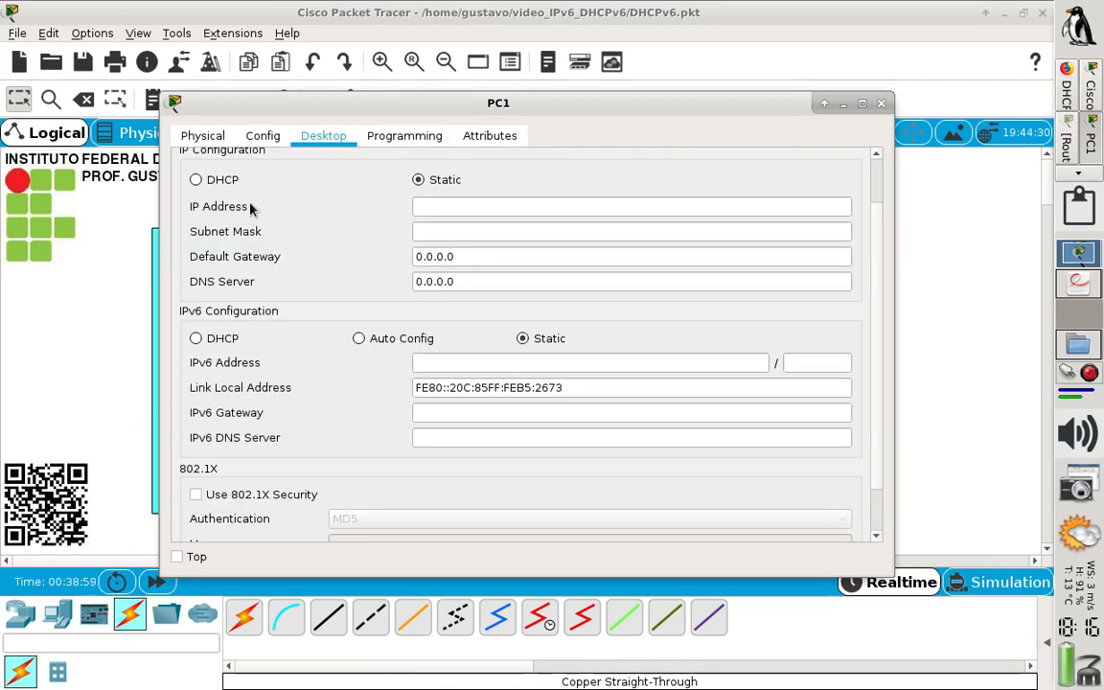
pyautogui.click(199, 340)
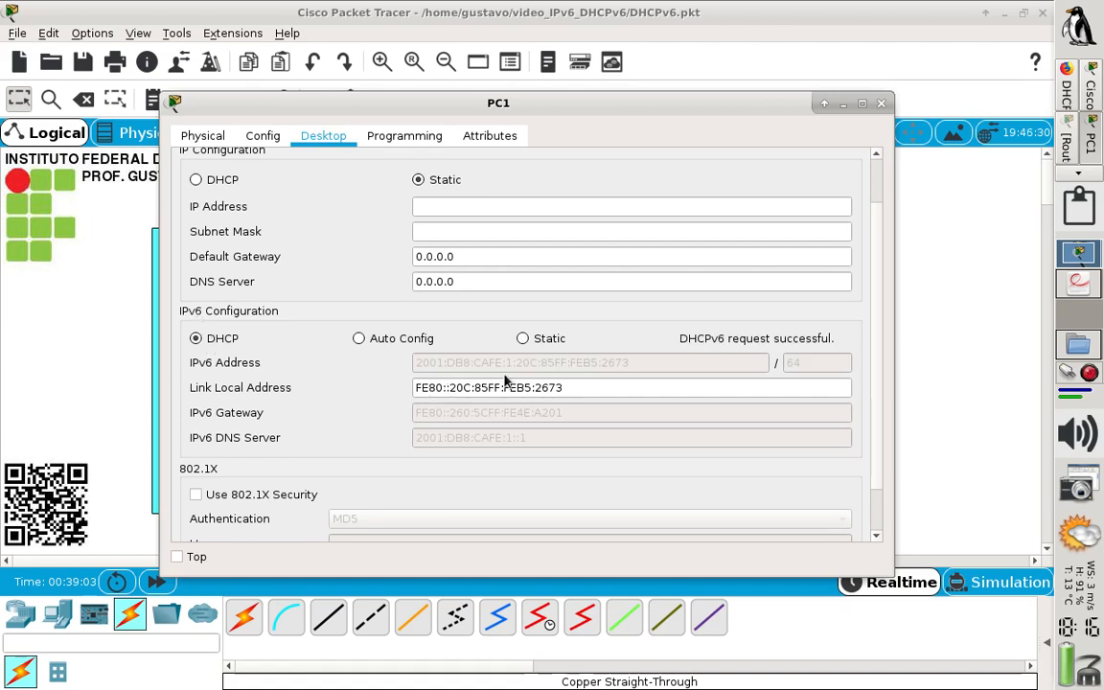
pyautogui.click(880, 104)
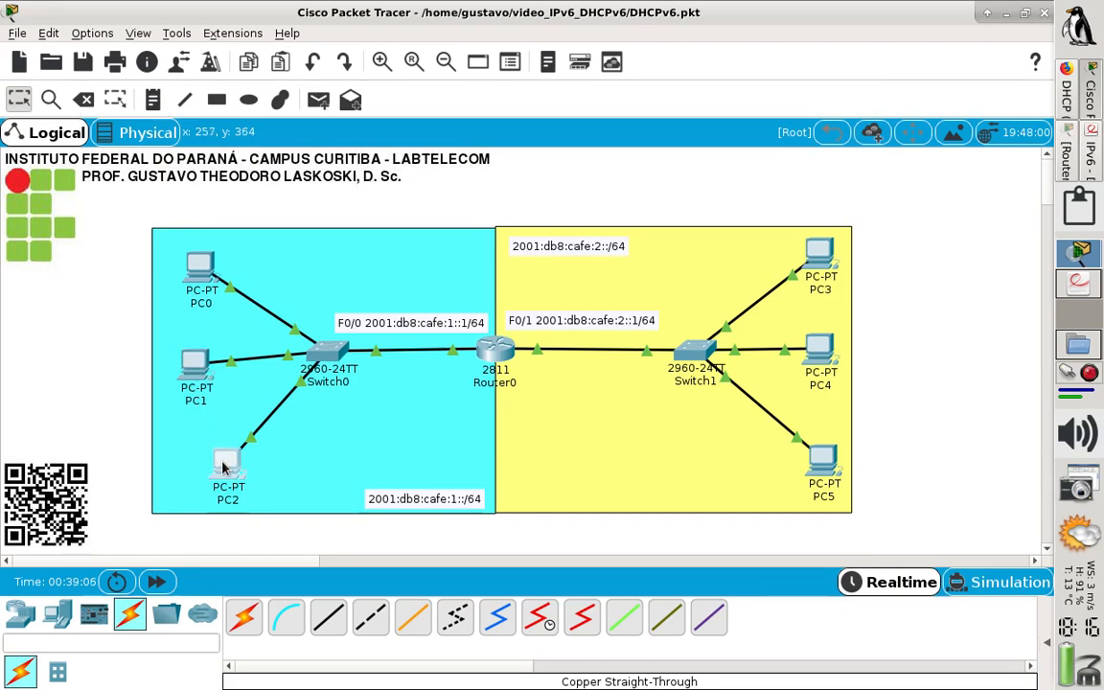
# Set PC2's IPv6 configuration to DHCP, close its device window and display its address summary in the topology
pyautogui.click(227, 462)
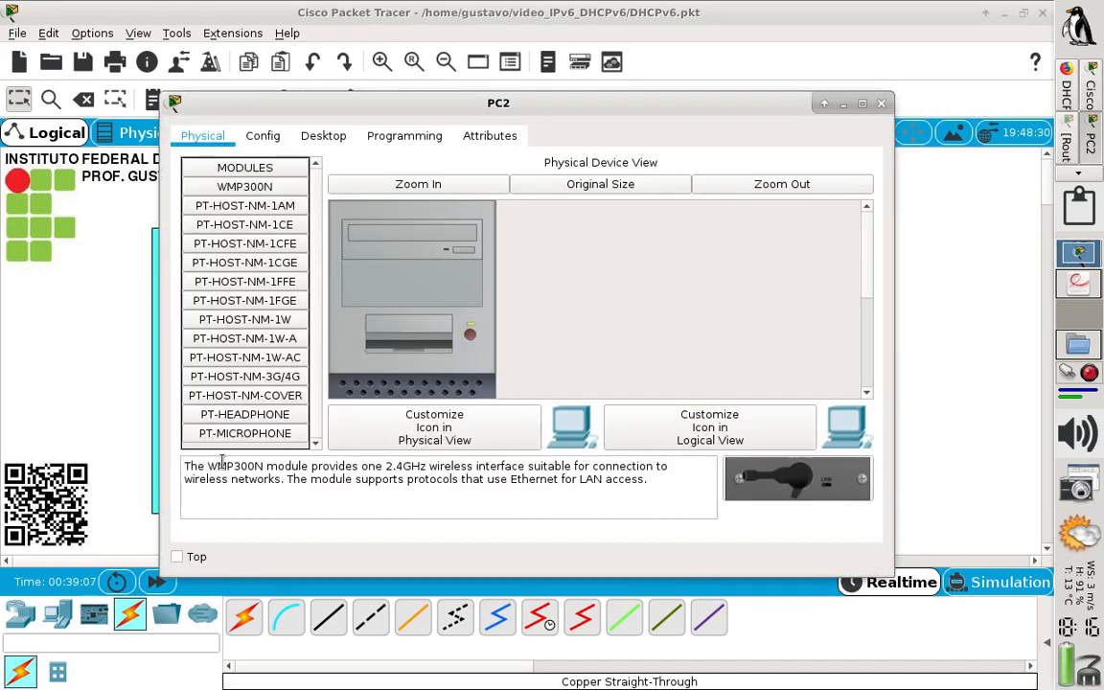
pyautogui.click(324, 136)
pyautogui.click(241, 205)
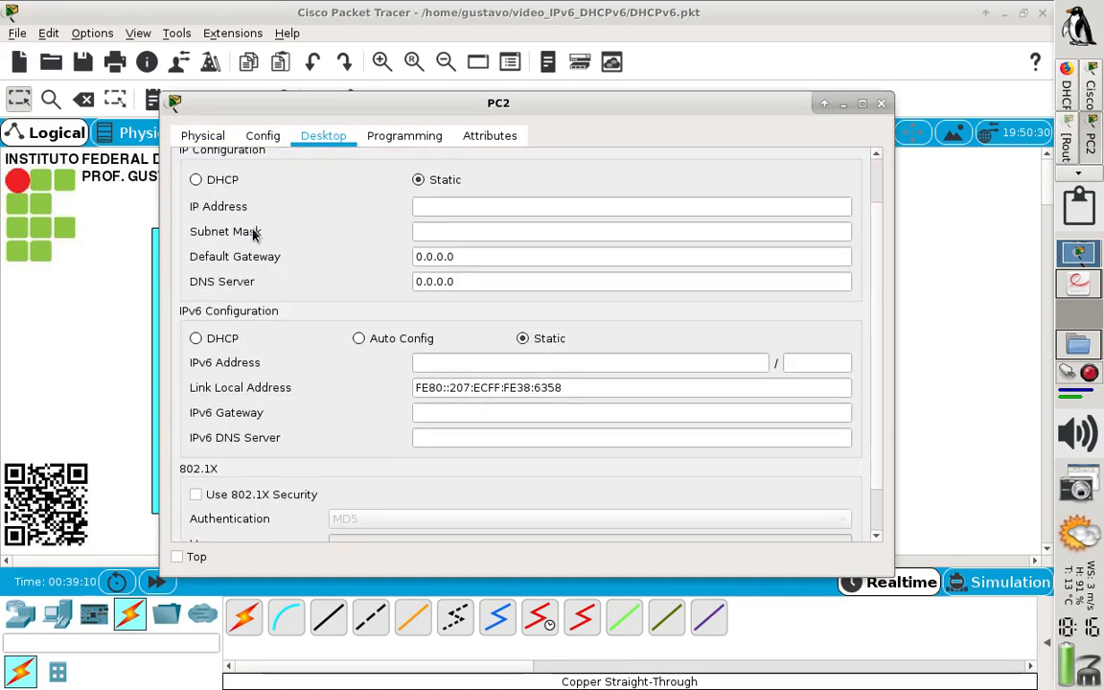
pyautogui.click(196, 338)
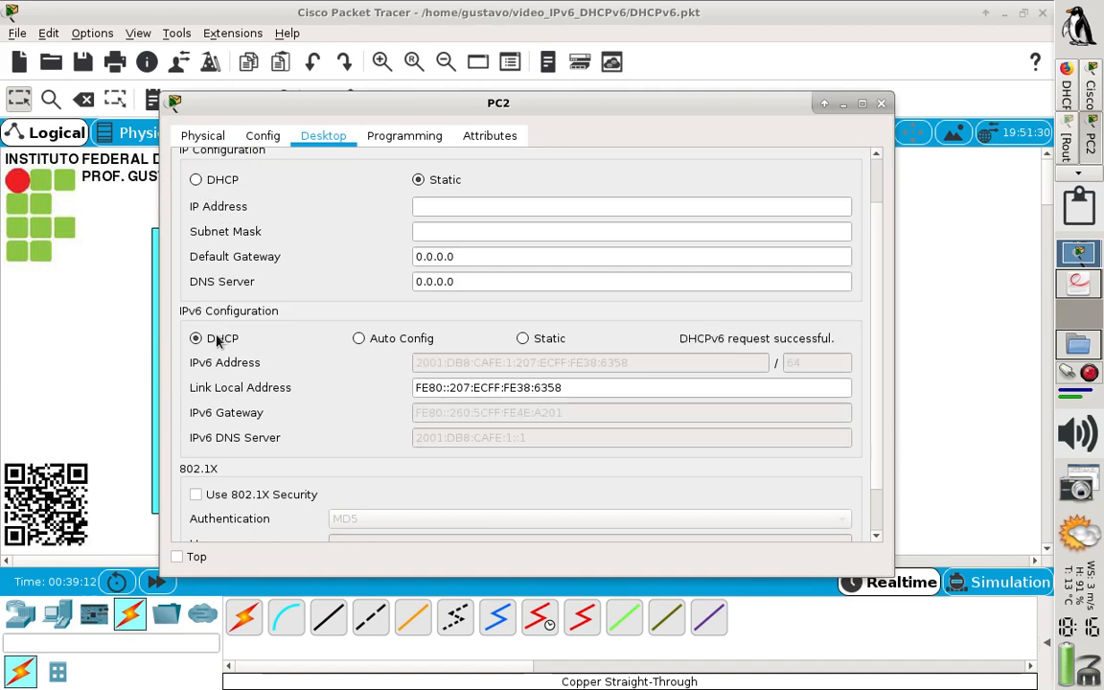
pyautogui.click(881, 103)
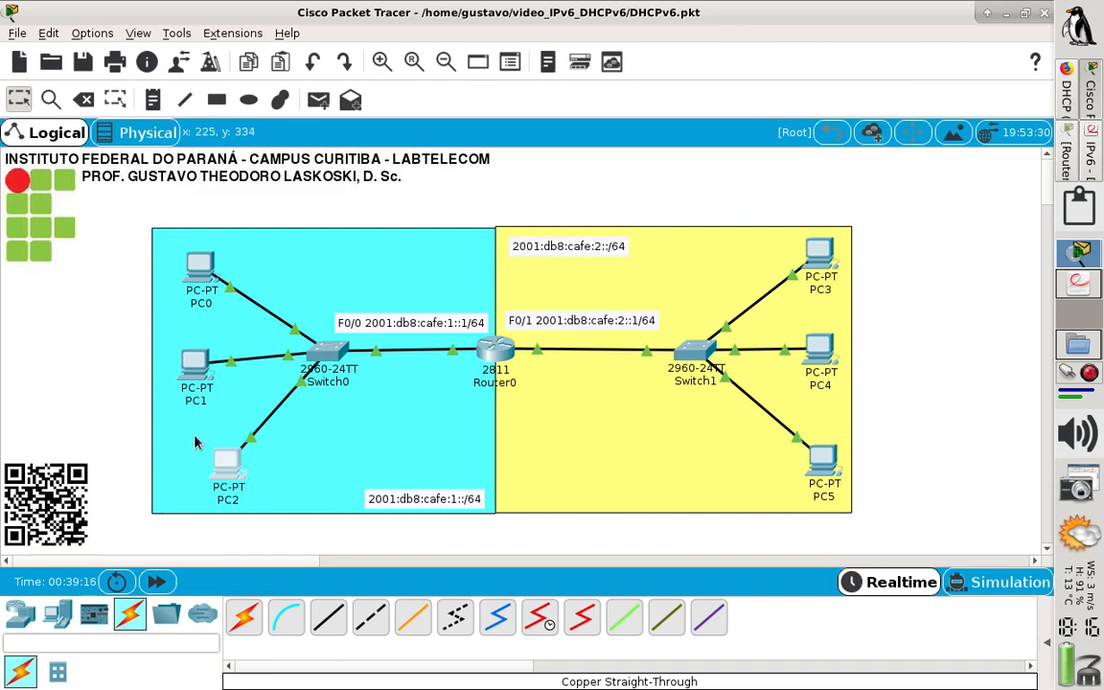
pyautogui.moveTo(223, 474)
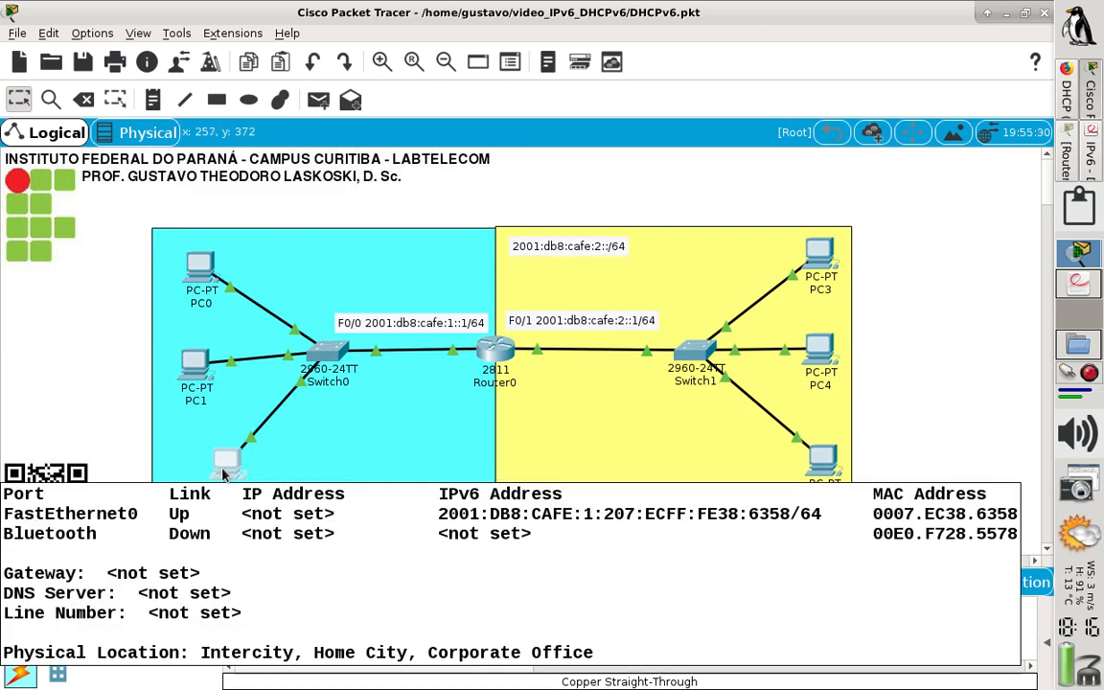
# Set PC3's IPv6 configuration to DHCP and close its device window
pyautogui.click(813, 257)
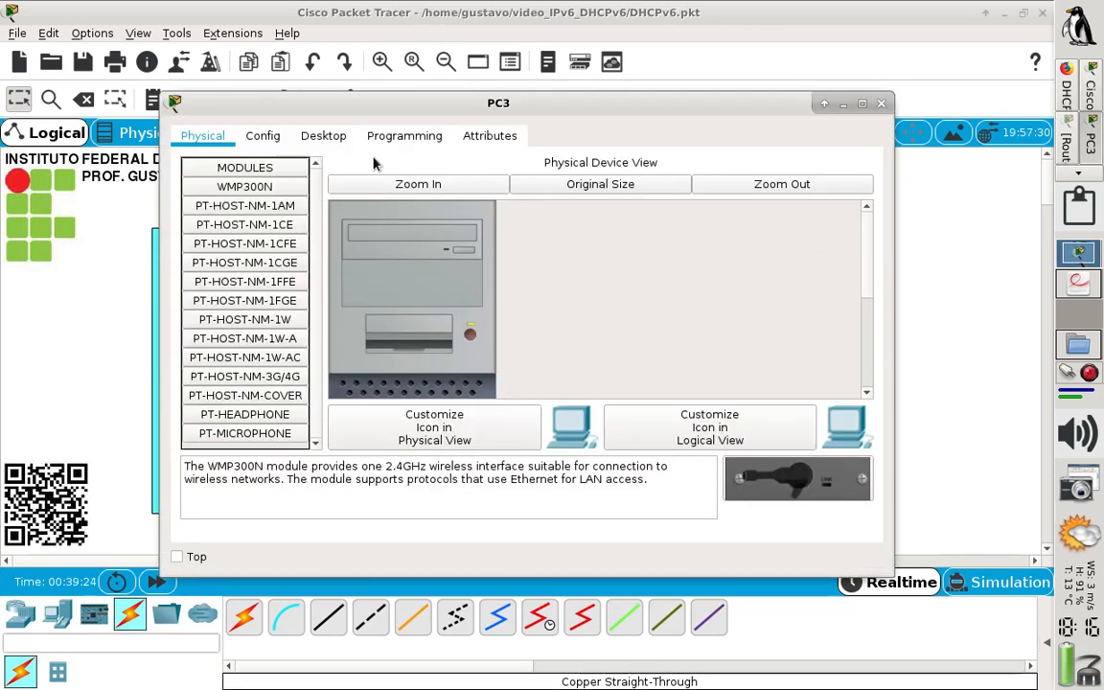
pyautogui.click(307, 135)
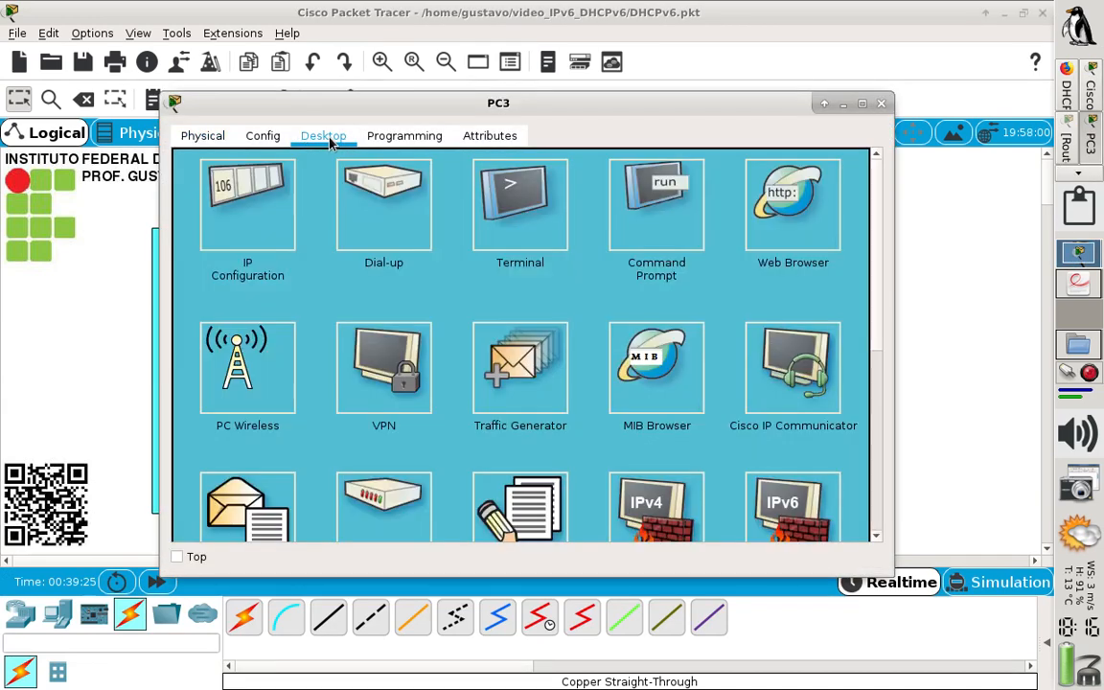
pyautogui.click(271, 198)
pyautogui.click(216, 345)
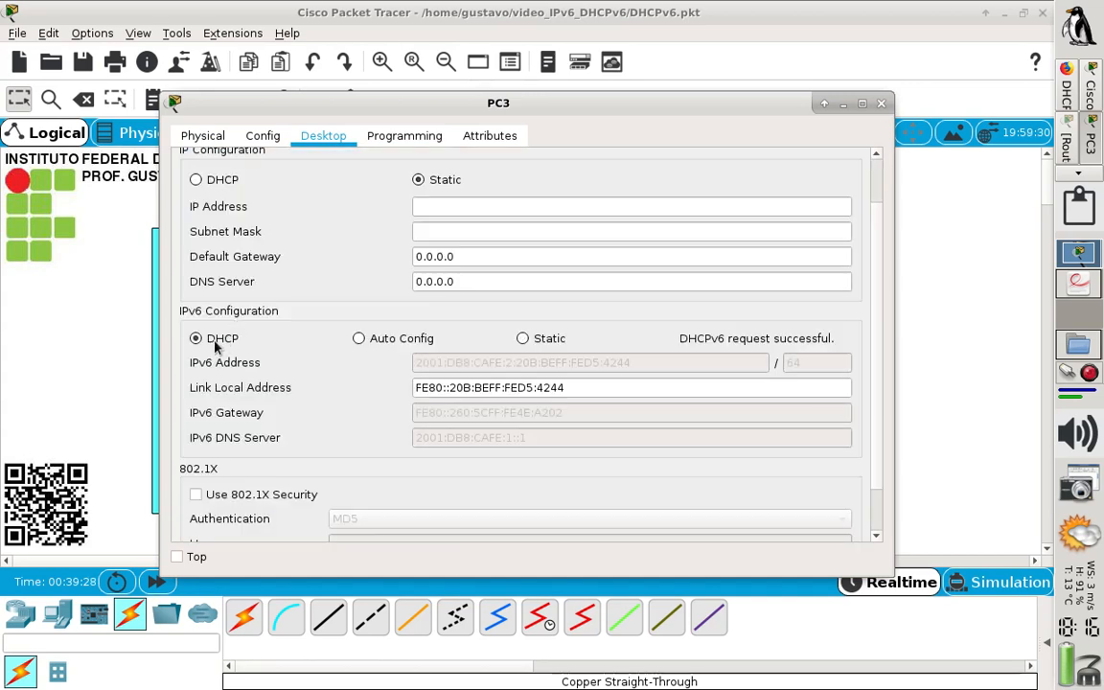
pyautogui.click(881, 103)
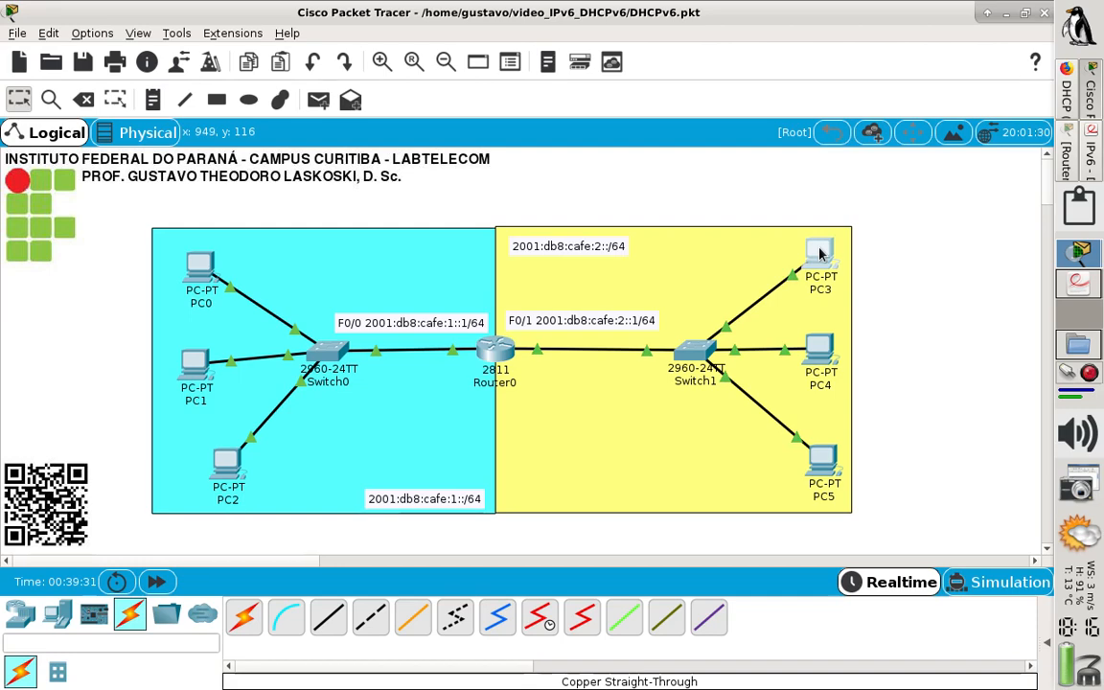
pyautogui.moveTo(820, 252)
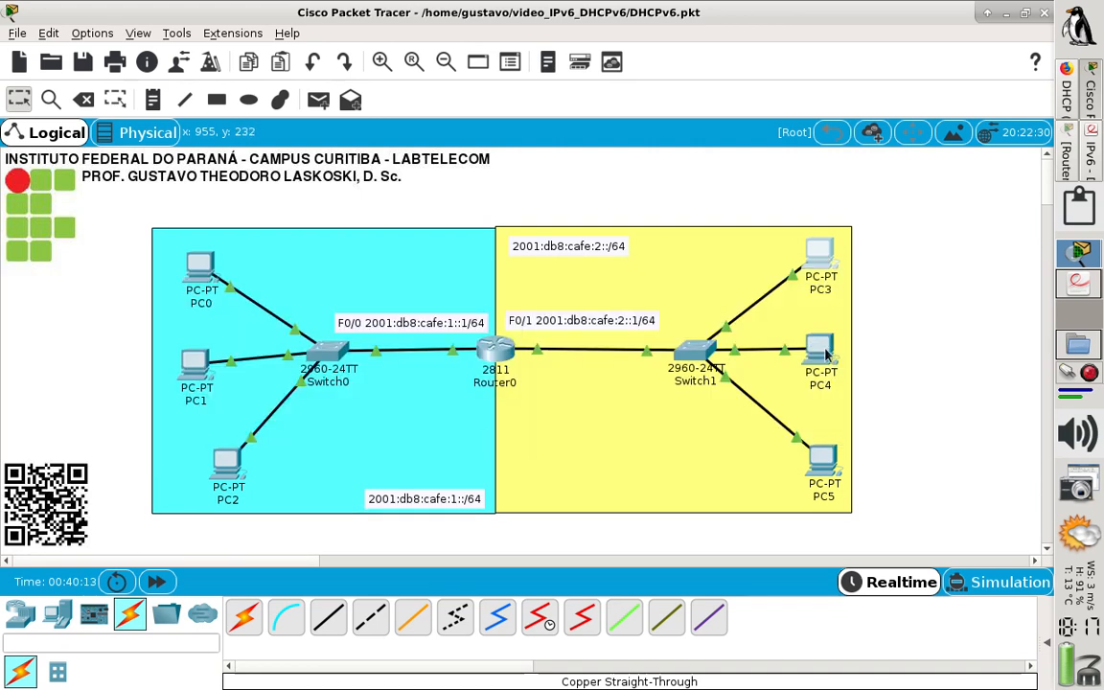
# Set PC4's IPv6 configuration to DHCP, keep its IPv4 configuration static and close its device window
pyautogui.click(825, 357)
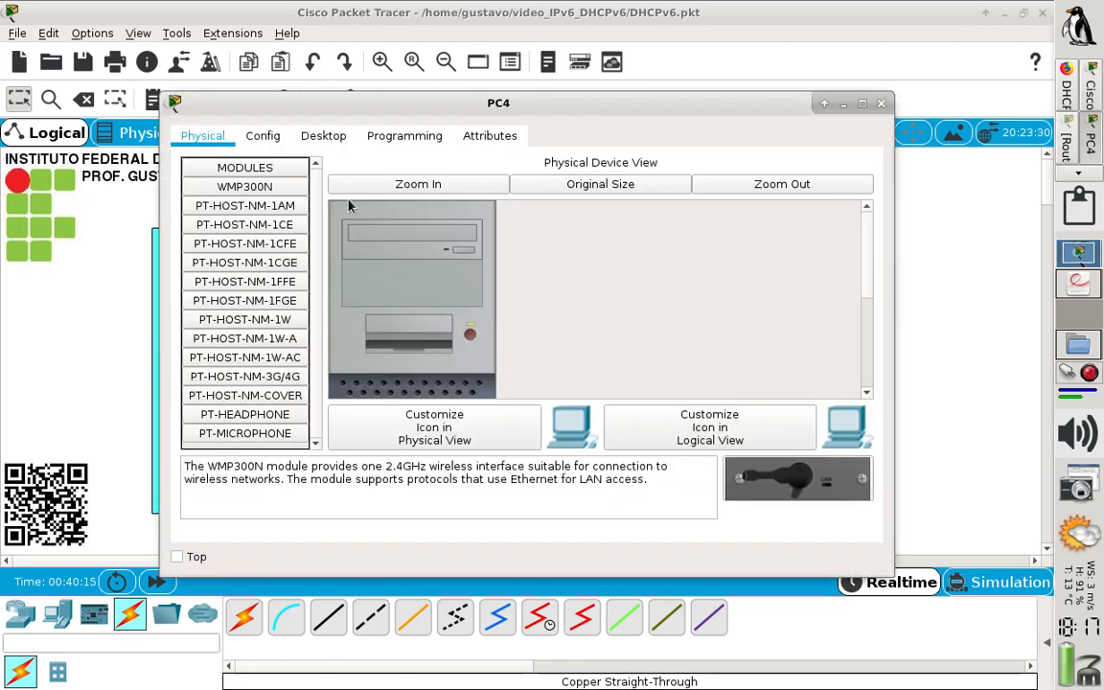
pyautogui.click(323, 138)
pyautogui.click(244, 182)
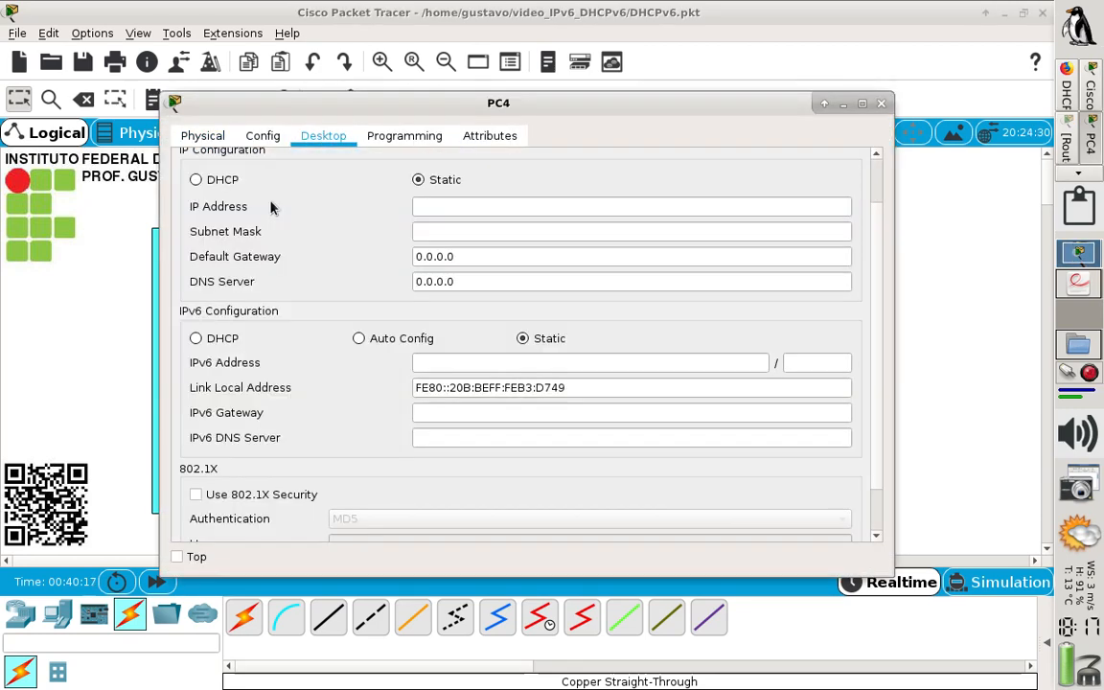
pyautogui.click(213, 183)
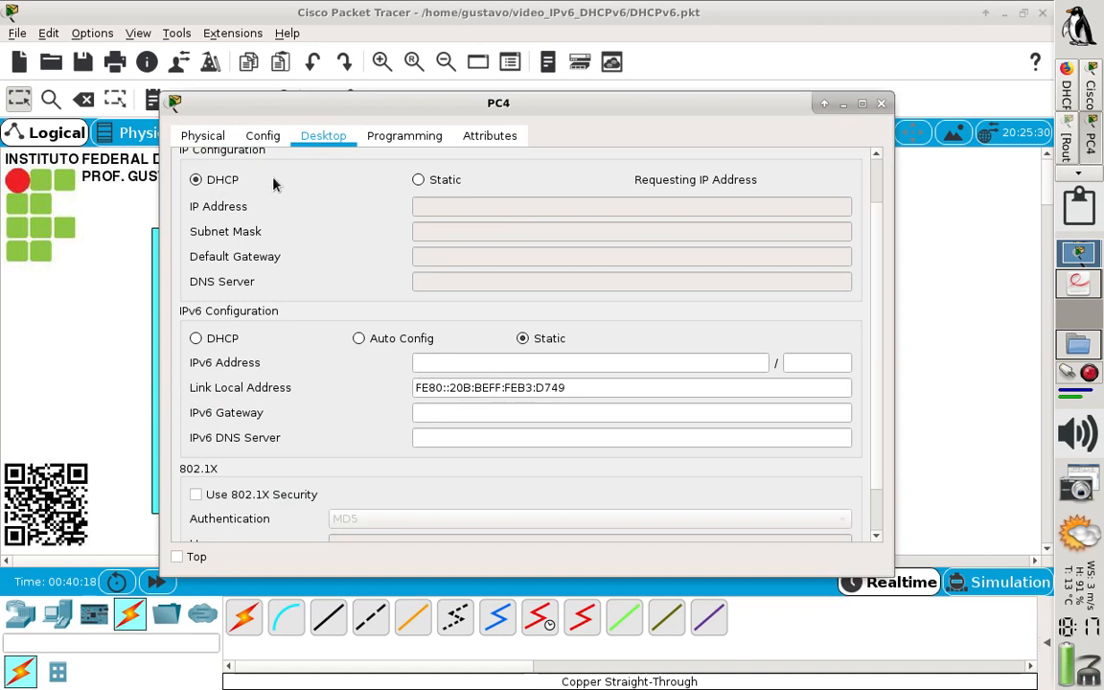
pyautogui.click(426, 182)
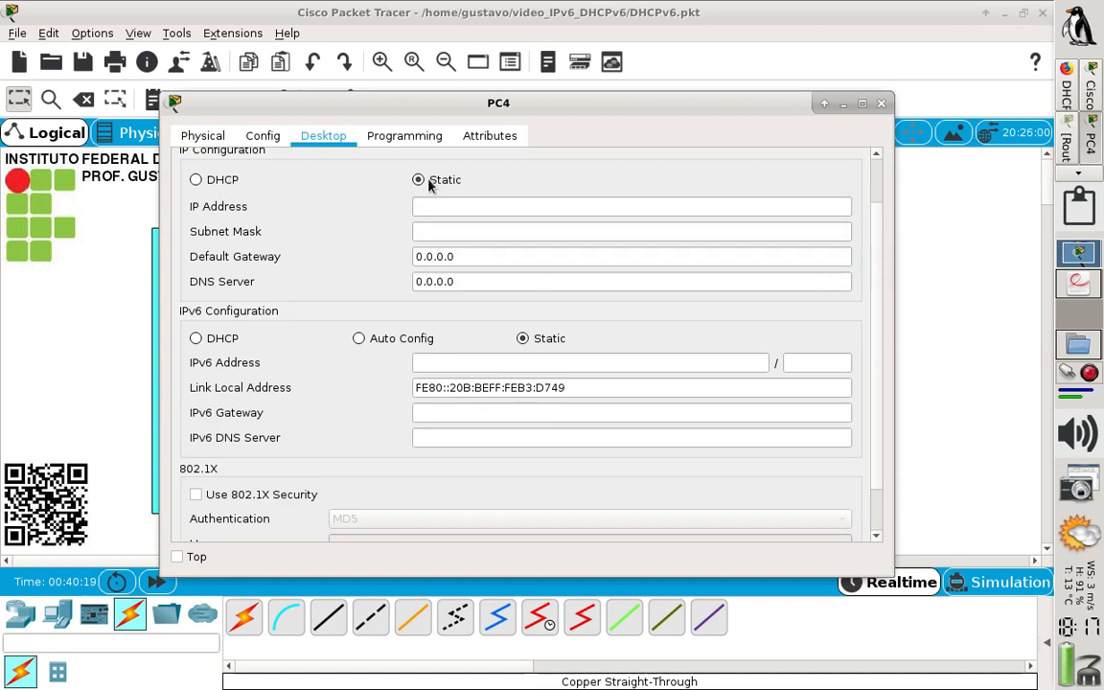
pyautogui.click(196, 338)
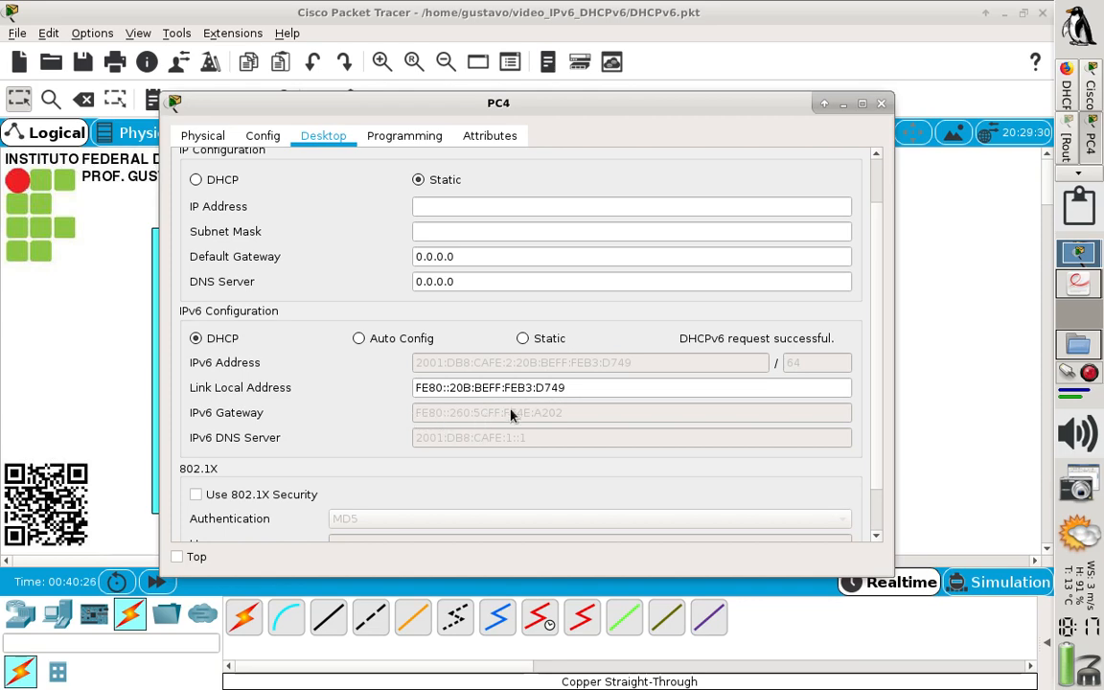
pyautogui.click(881, 103)
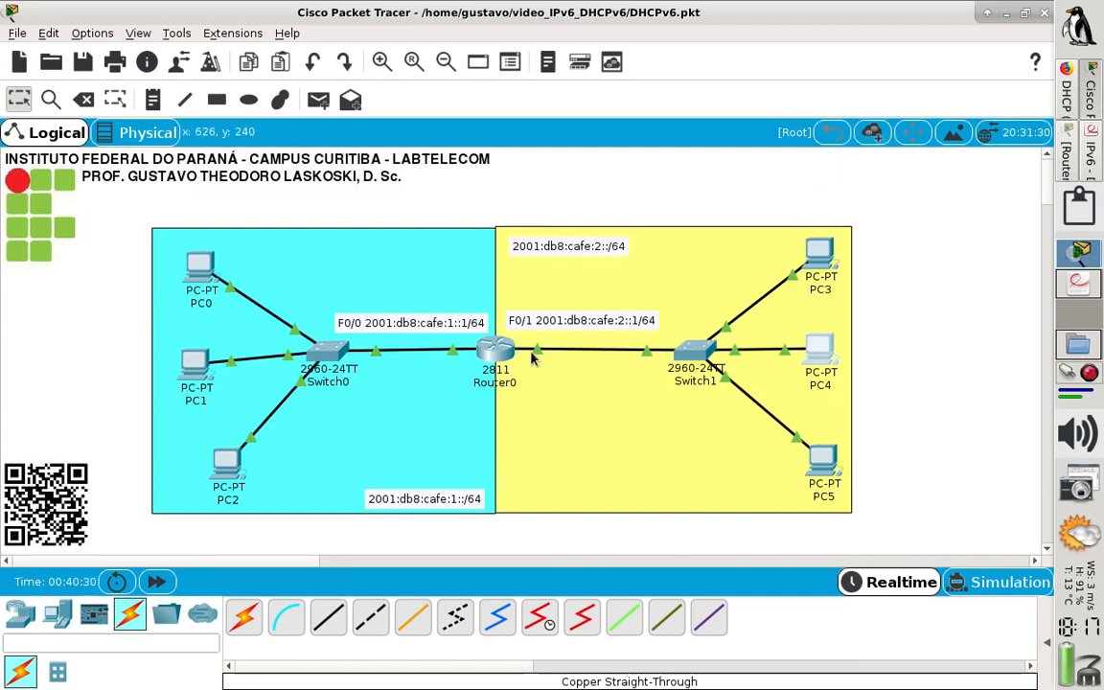
pyautogui.moveTo(509, 353)
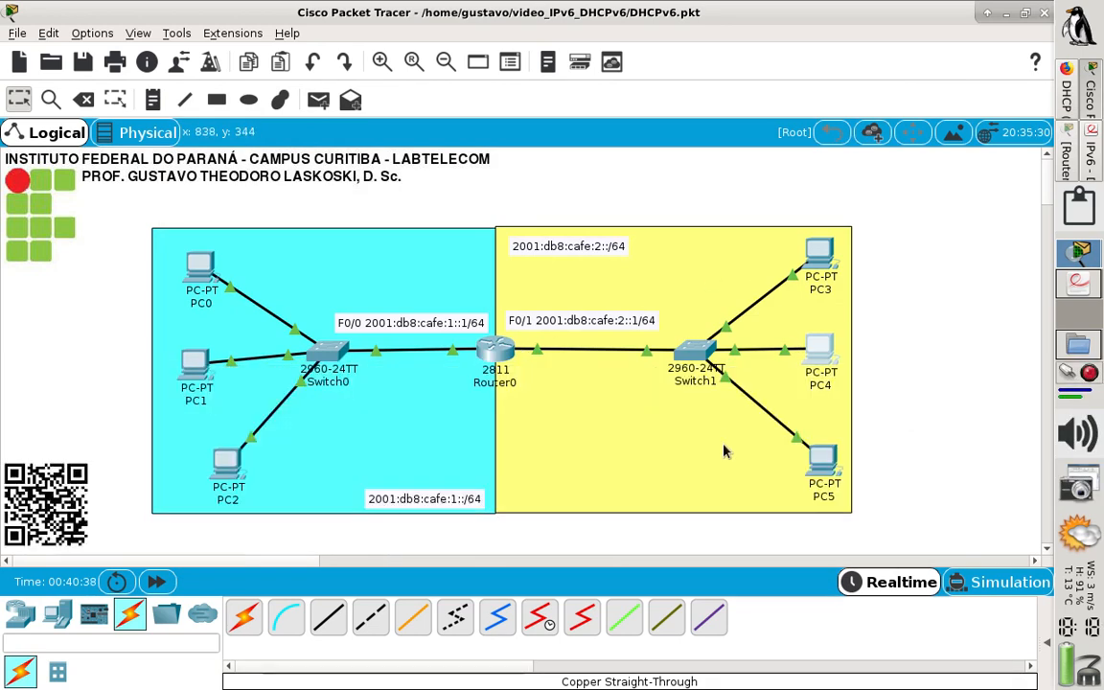
# Set PC5's IPv6 configuration to DHCP and close its device window
pyautogui.click(827, 461)
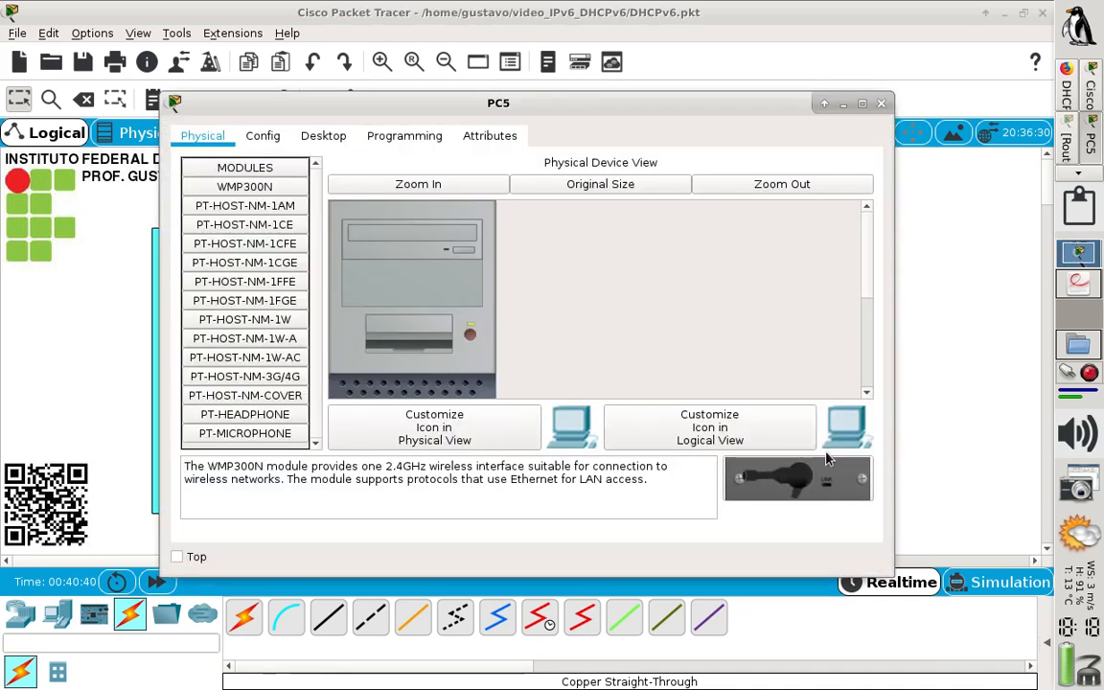
pyautogui.click(326, 140)
pyautogui.click(247, 169)
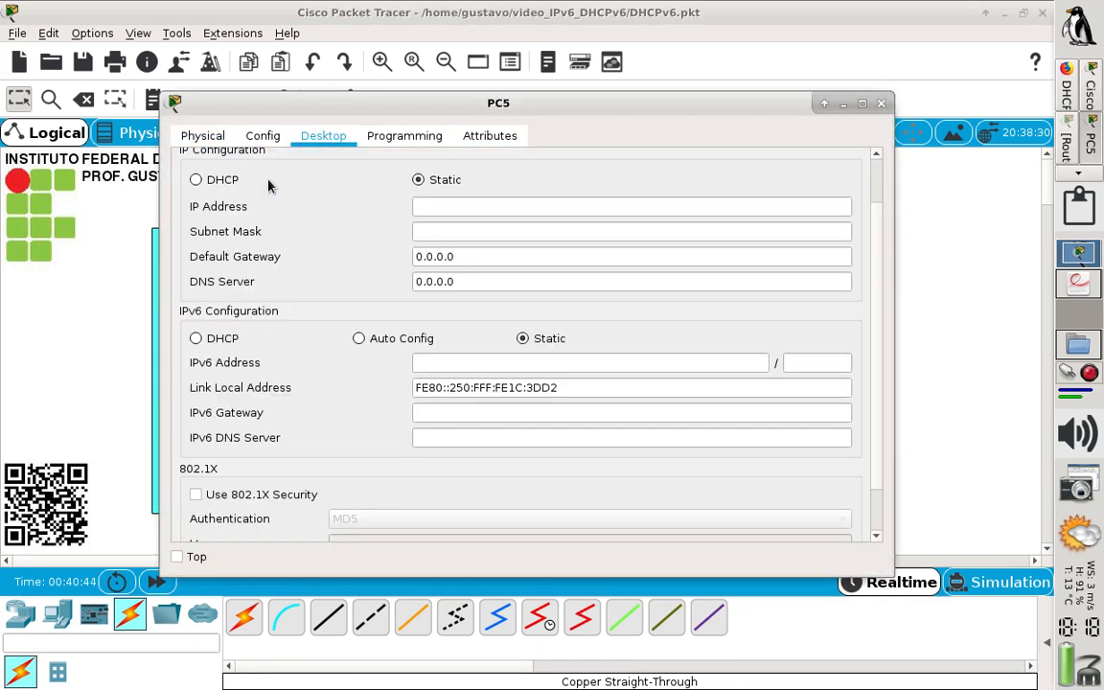
pyautogui.click(212, 341)
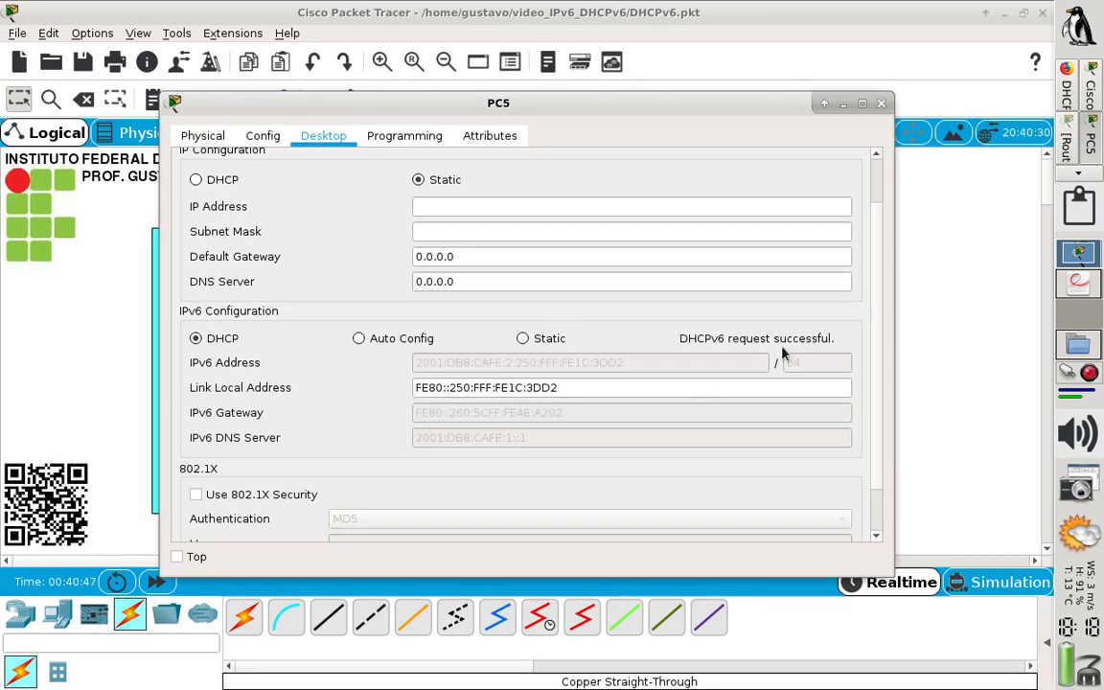
pyautogui.click(881, 103)
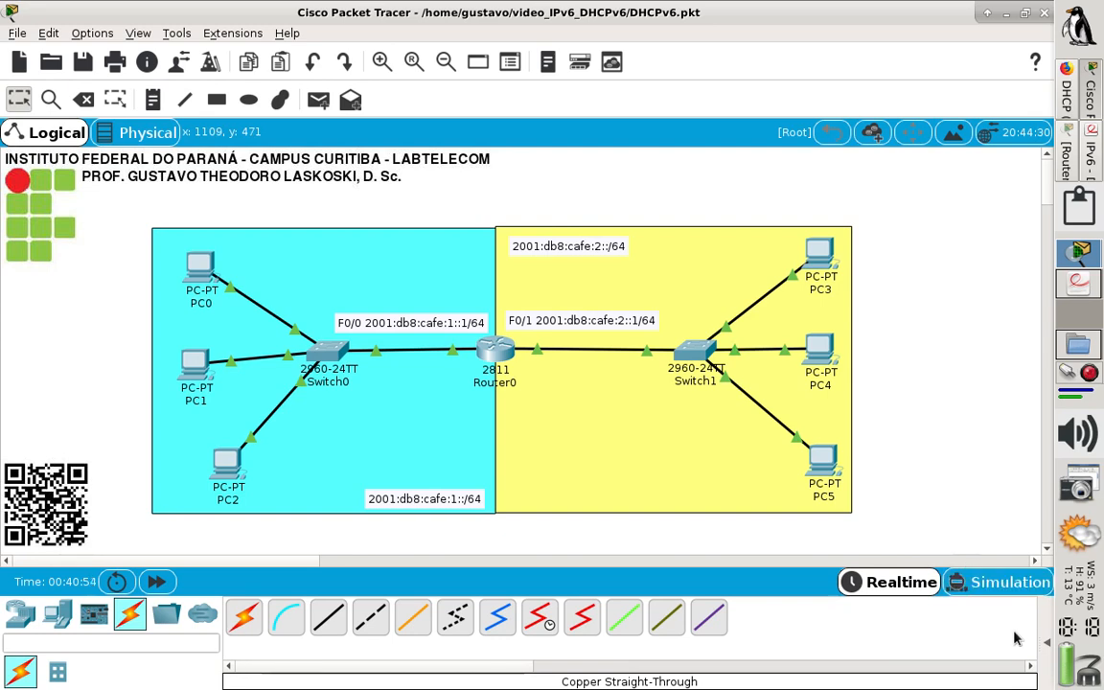
# Show the PDU scenario list and try sending a simple PDU from PC3 to PC5 twice
pyautogui.click(1047, 643)
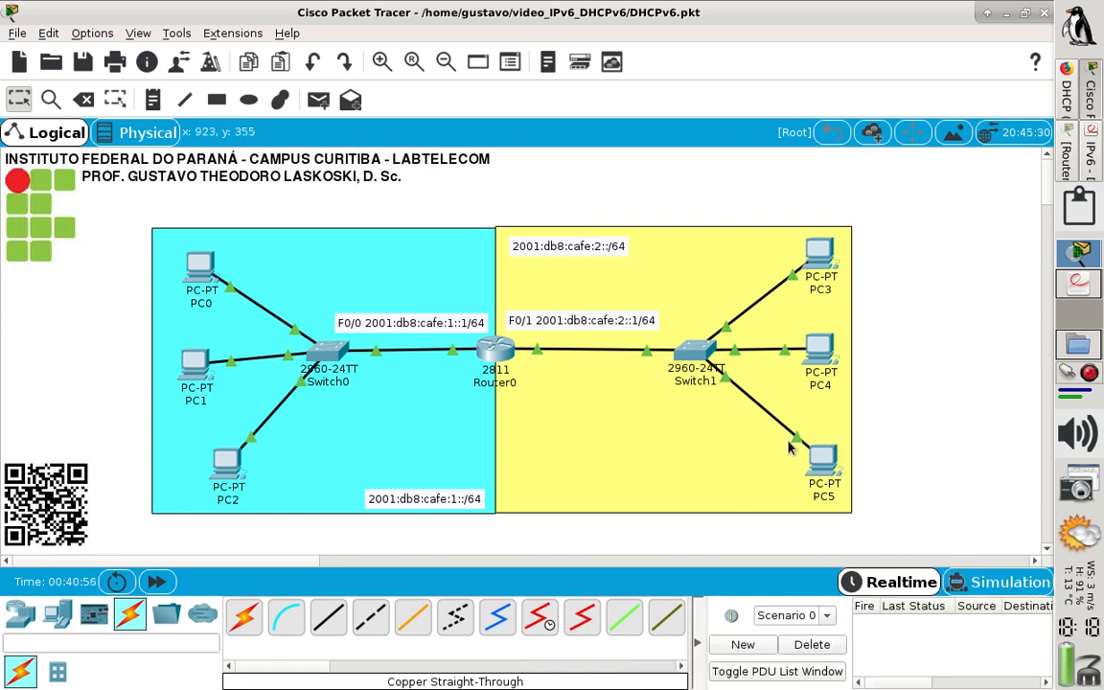
pyautogui.click(318, 100)
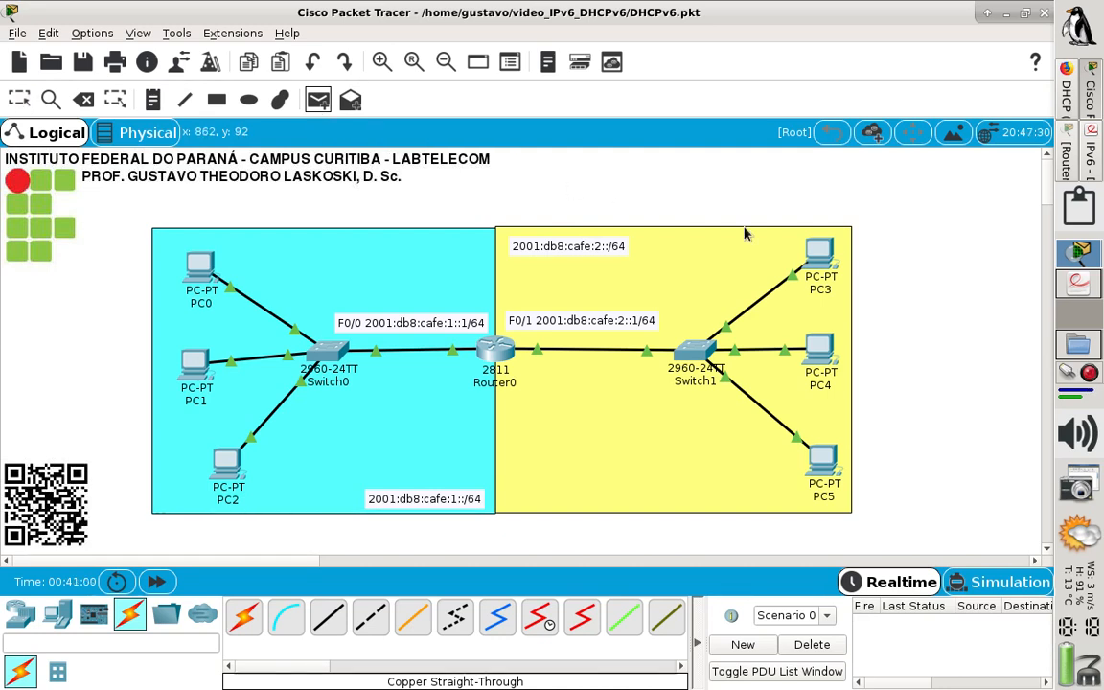
pyautogui.click(826, 251)
pyautogui.click(821, 462)
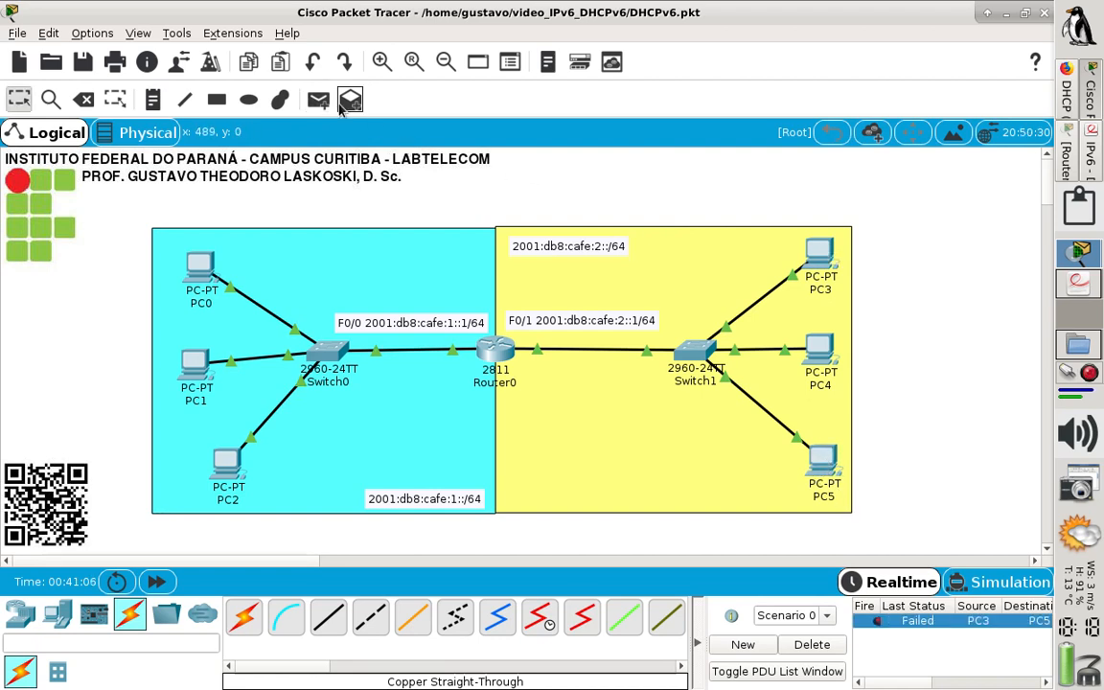
pyautogui.click(318, 100)
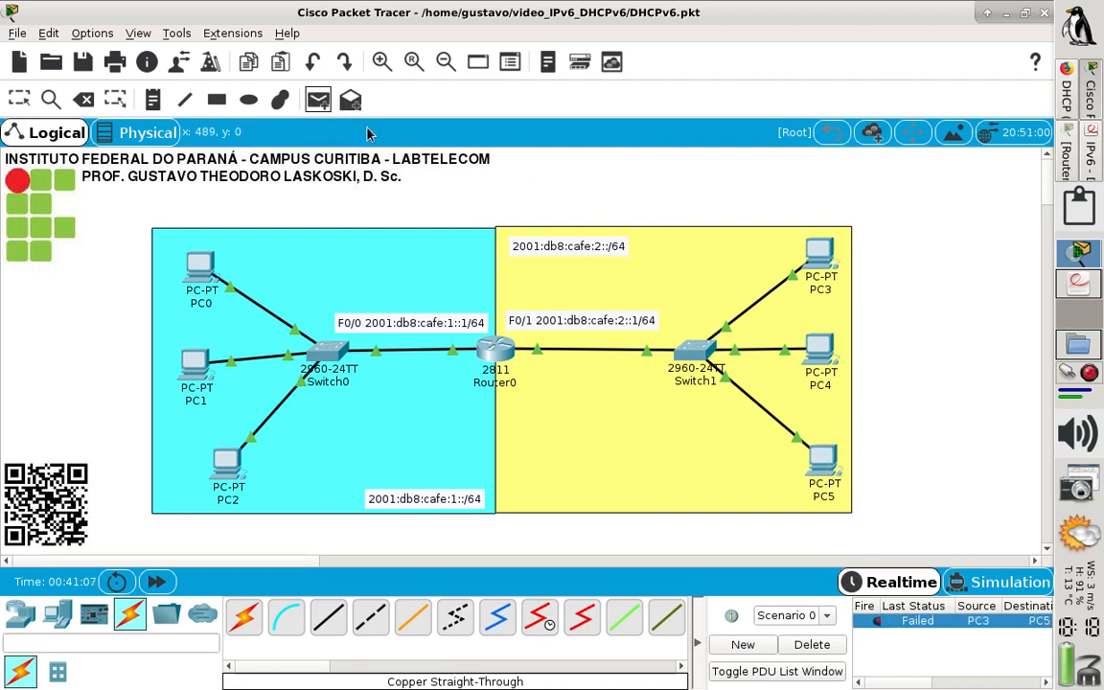
pyautogui.click(819, 252)
pyautogui.click(821, 458)
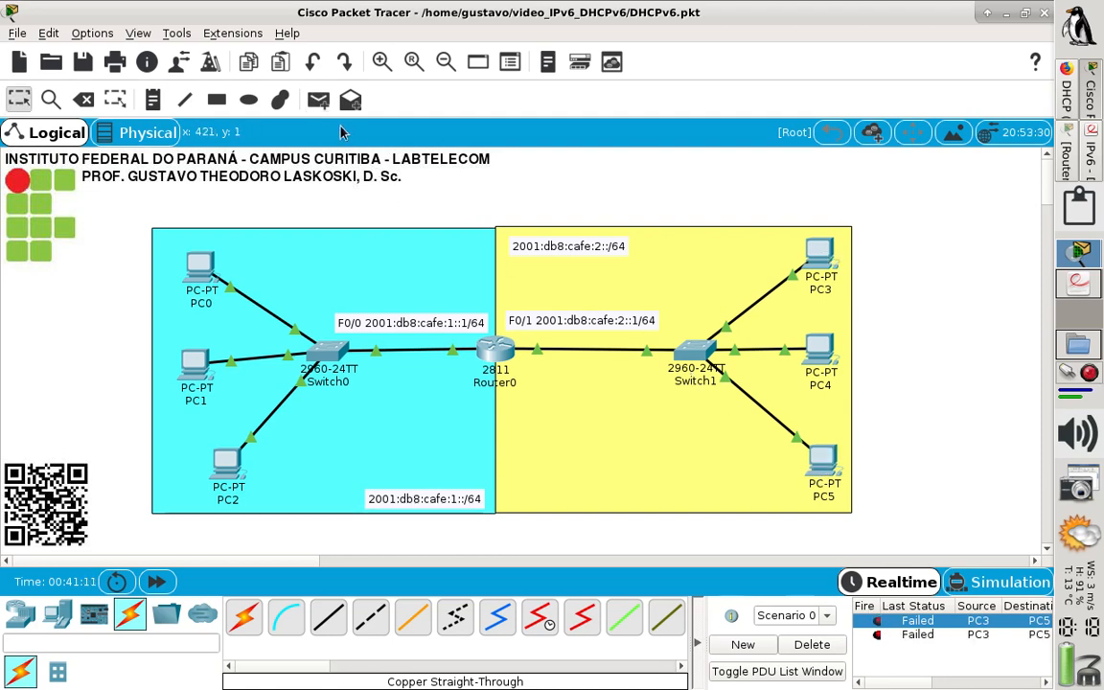
# Try sending a simple PDU from PC0 to PC2, and delete all test PDUs of Scenario 0
pyautogui.click(318, 100)
pyautogui.click(197, 262)
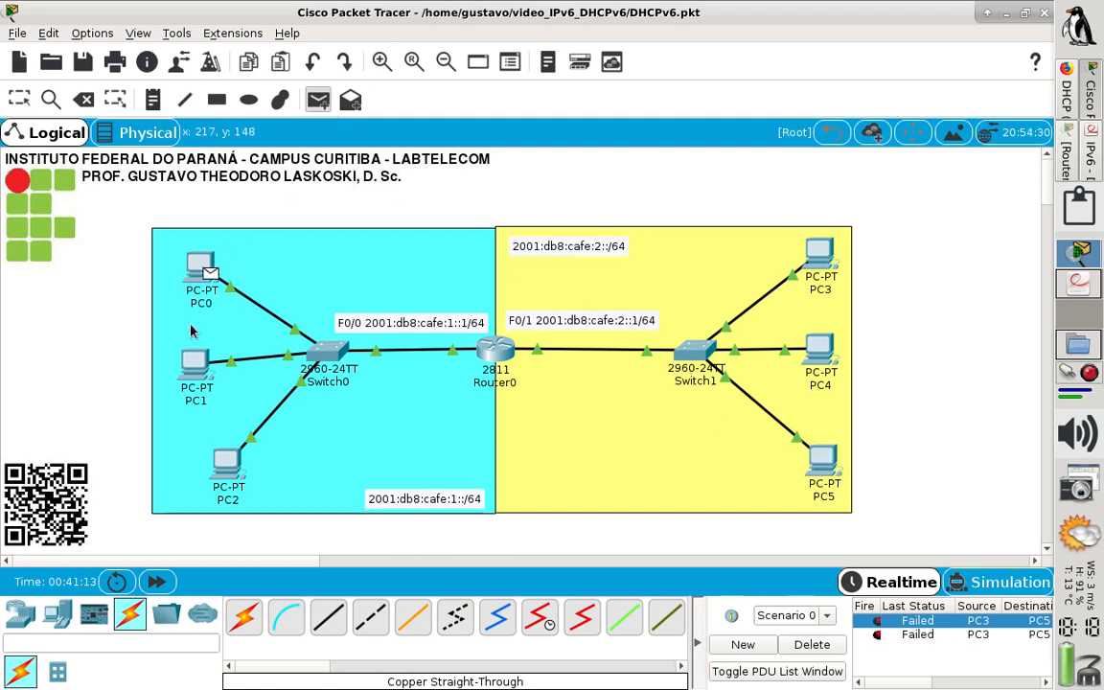
pyautogui.click(228, 470)
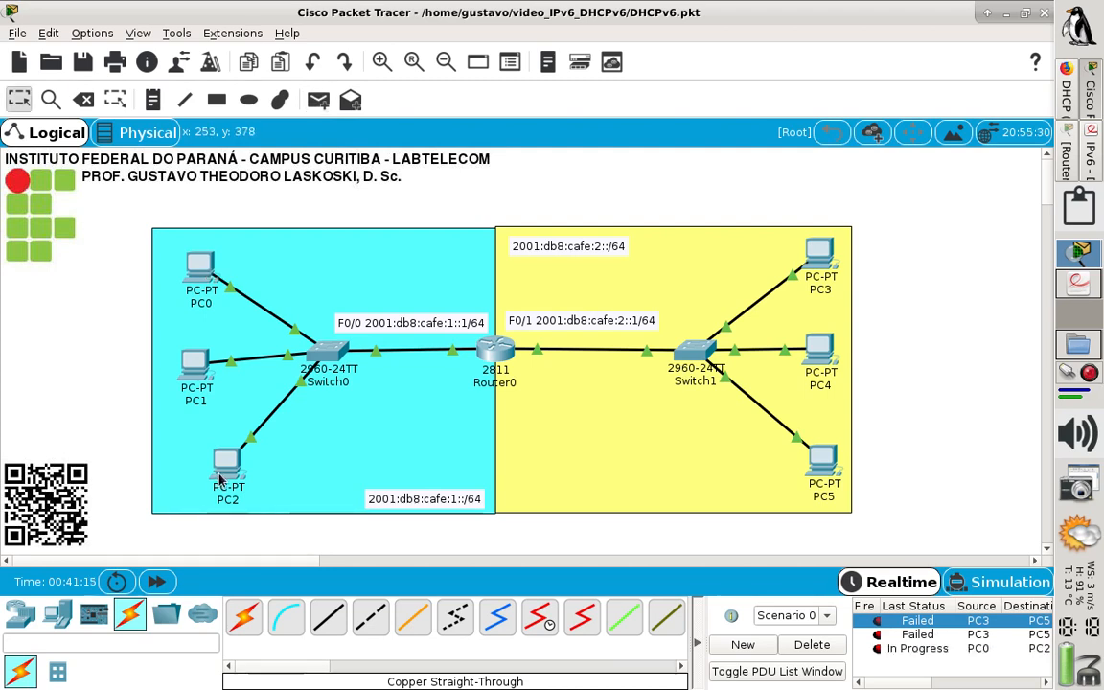
pyautogui.click(799, 651)
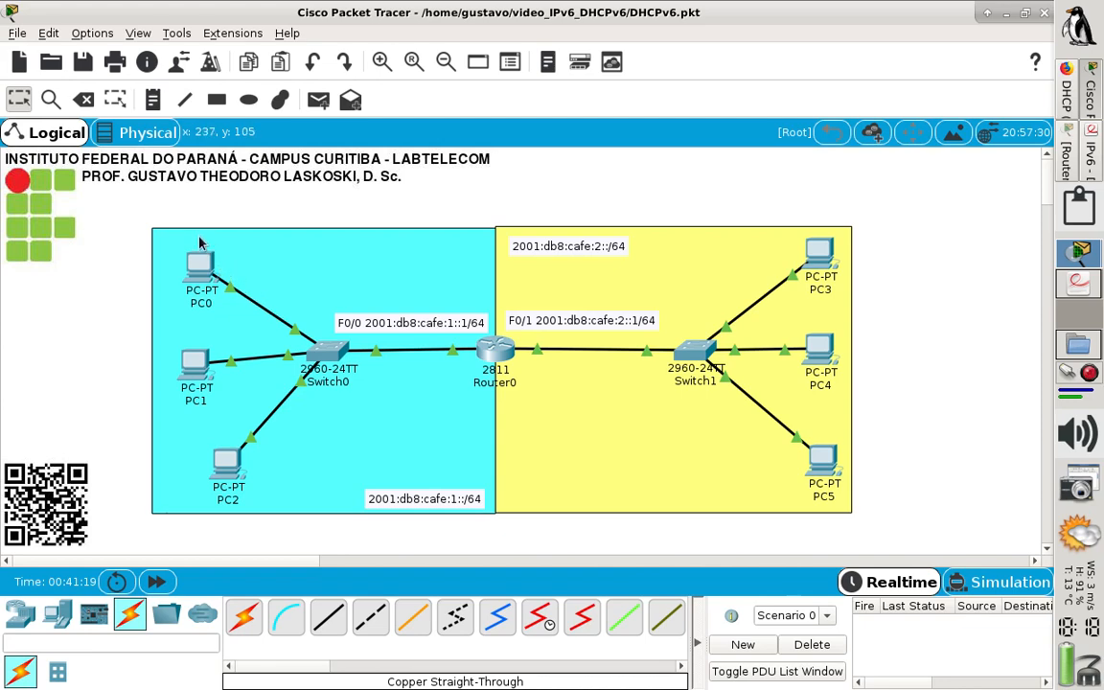
# Ping the router address 2001:db8:cafe:1::1 from PC0's Command Prompt
pyautogui.moveTo(200, 269)
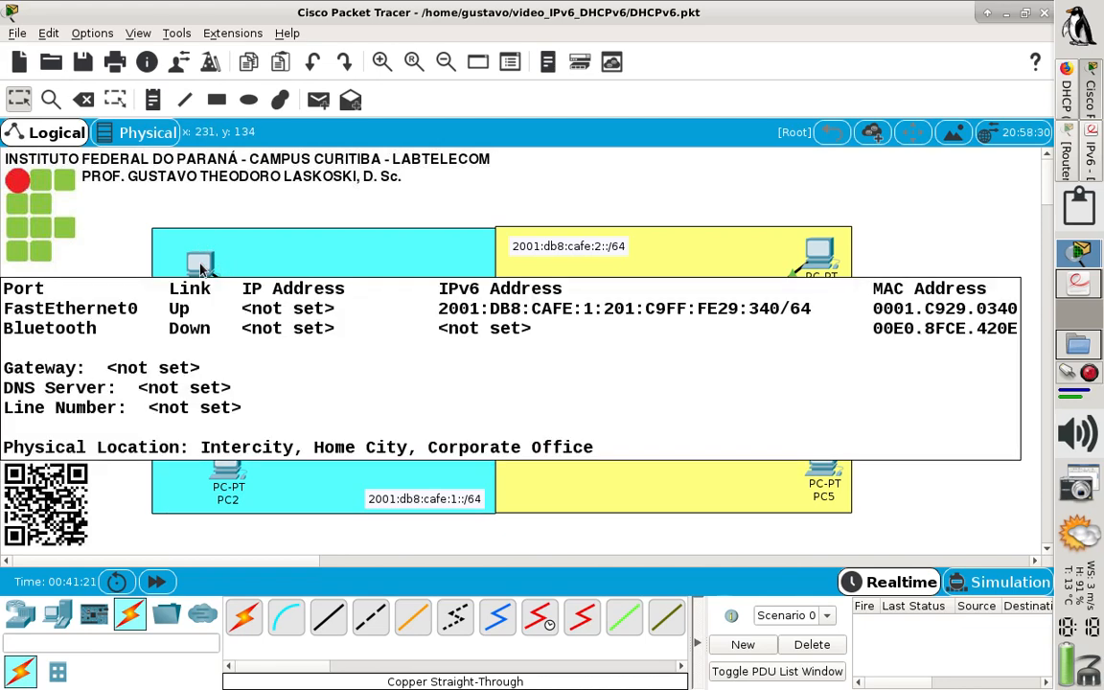
pyautogui.click(200, 270)
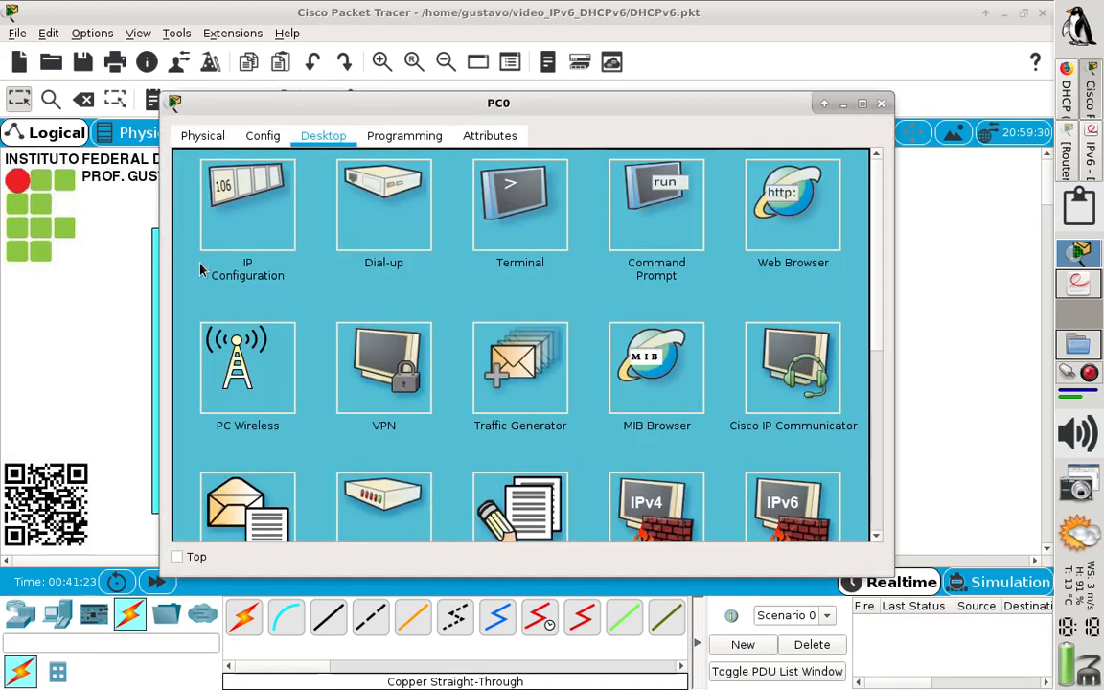
pyautogui.click(648, 190)
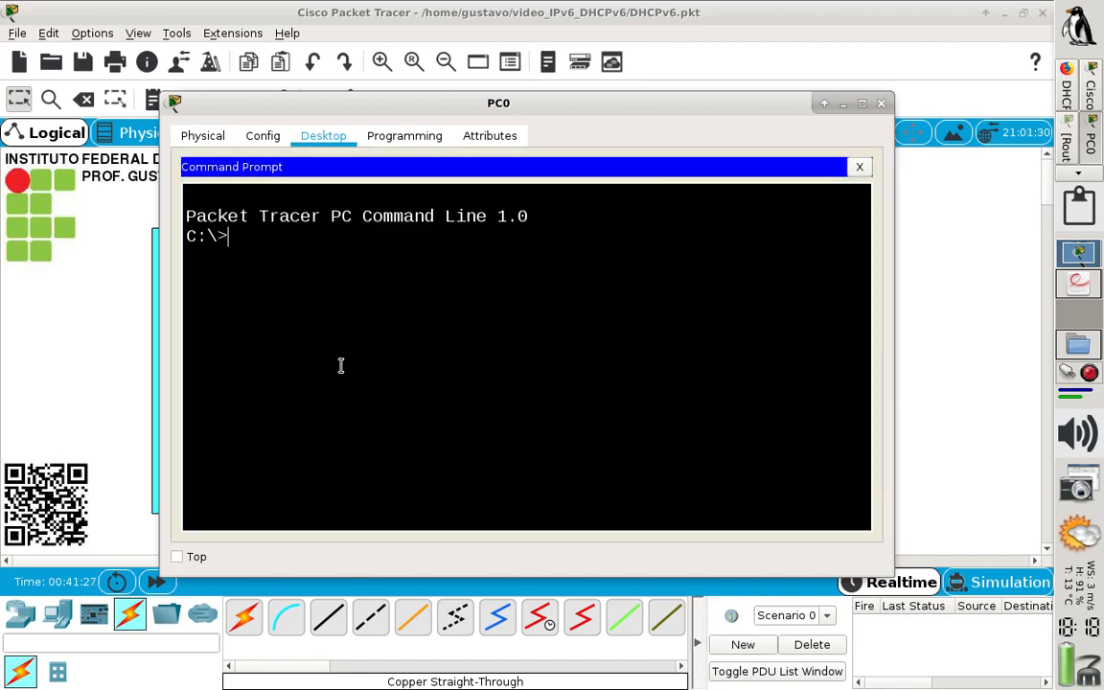
pyautogui.write('ping 2001:')
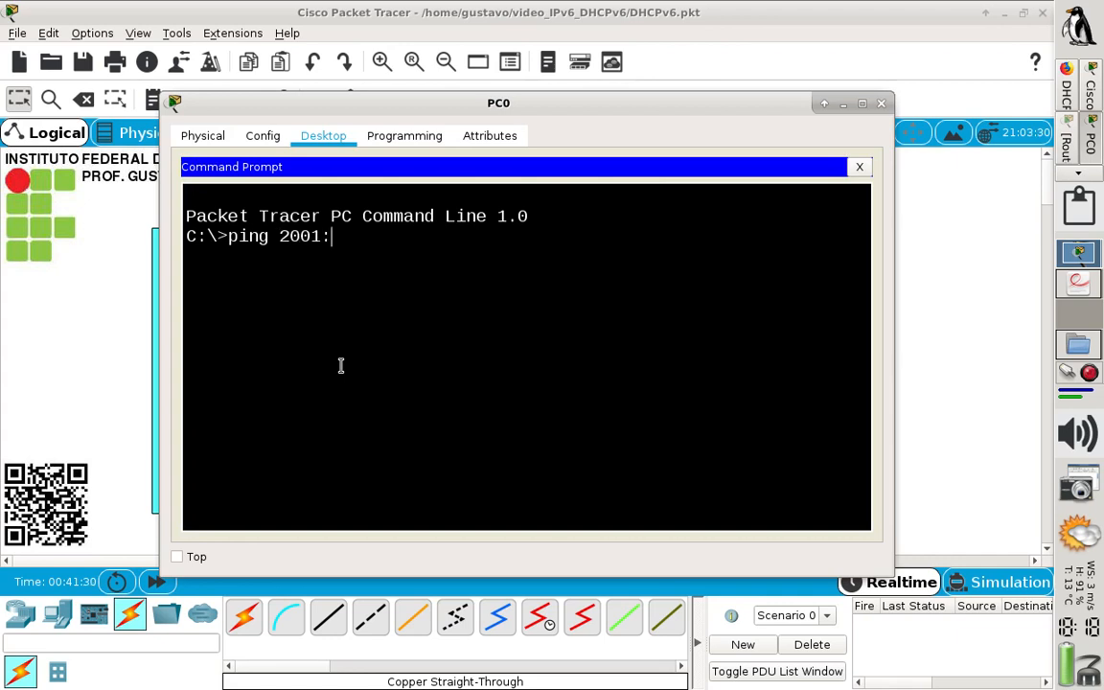
pyautogui.write('db8')
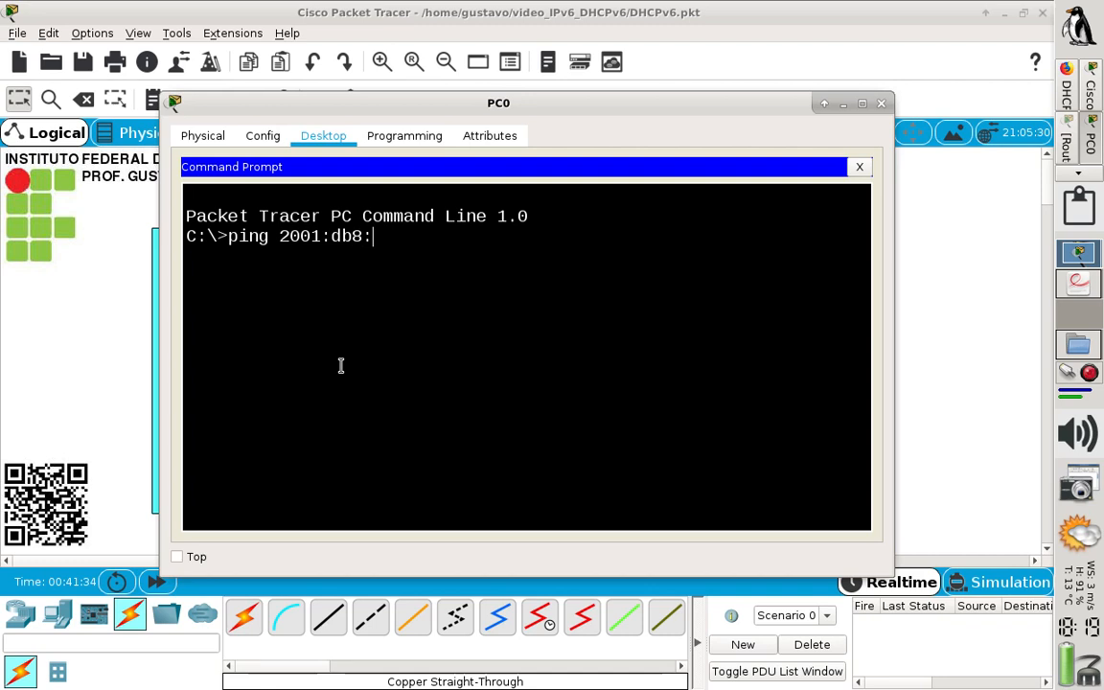
pyautogui.write(':cafe:1::1')
pyautogui.press('Return')
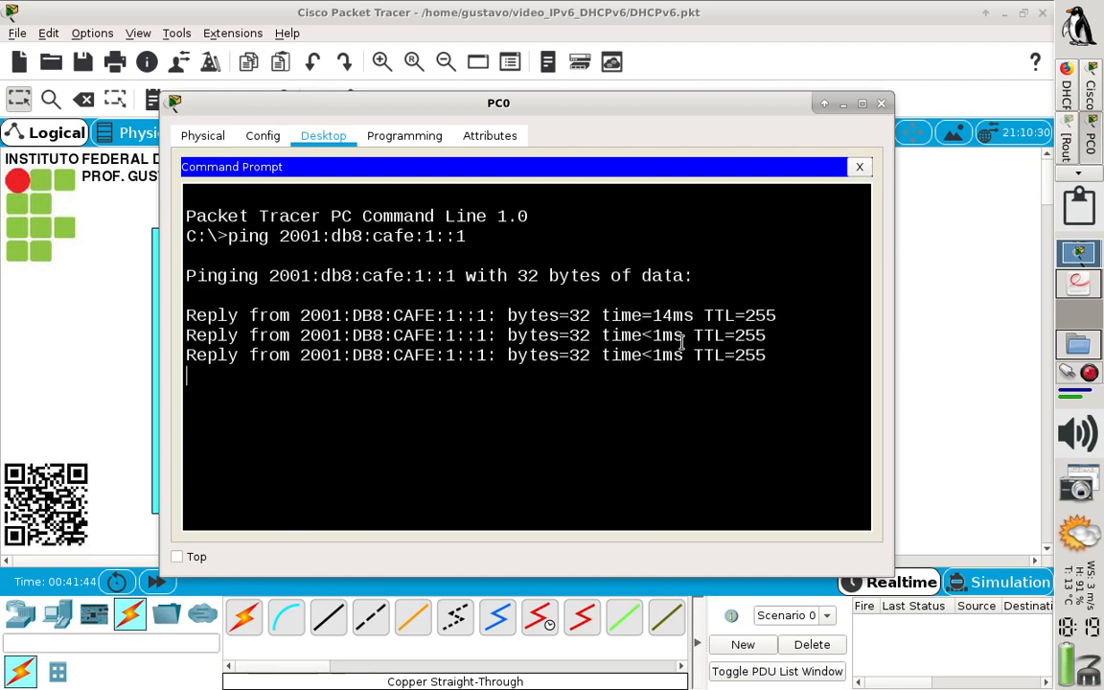
# Ping the router address 2001:db8:cafe:2::1 from PC0's Command Prompt and close PC0's device window
pyautogui.moveTo(498, 103); pyautogui.dragTo(767, 90)
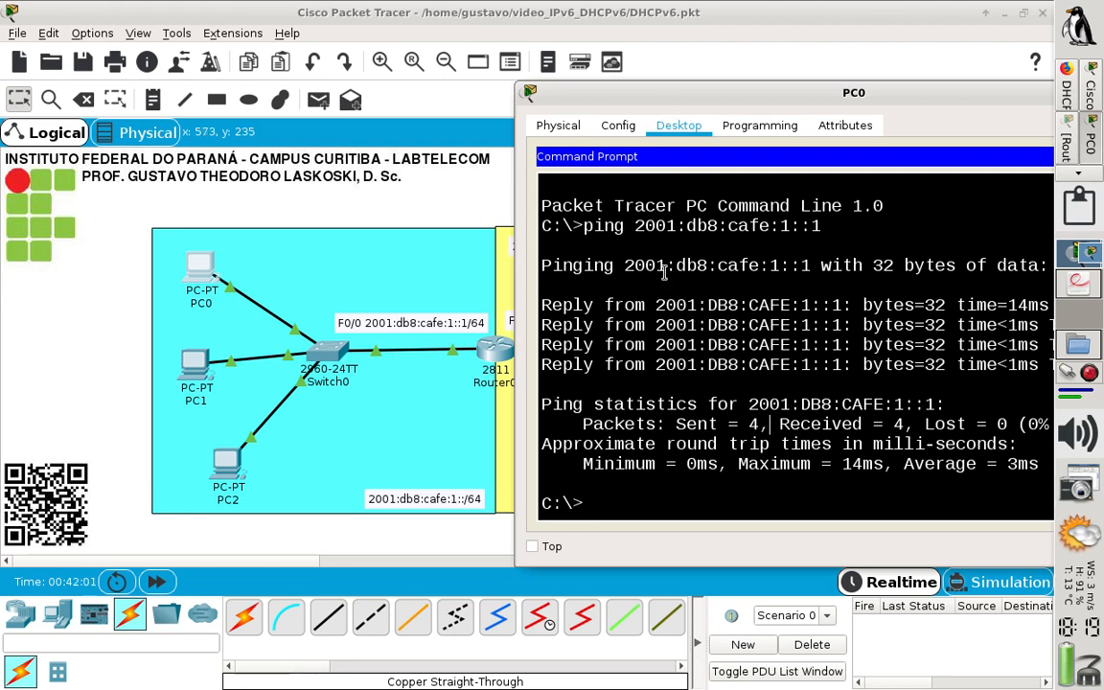
pyautogui.press('Up')
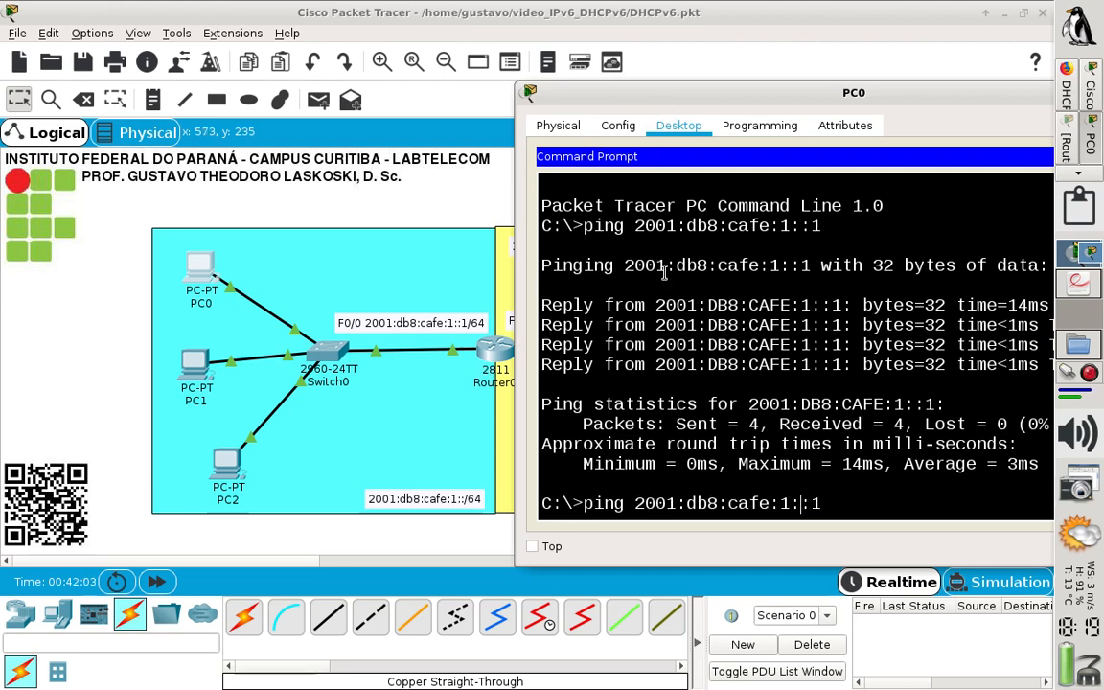
pyautogui.press('Left')
pyautogui.press('Left')
pyautogui.press('Left')
pyautogui.press('BackSpace')
pyautogui.write('2')
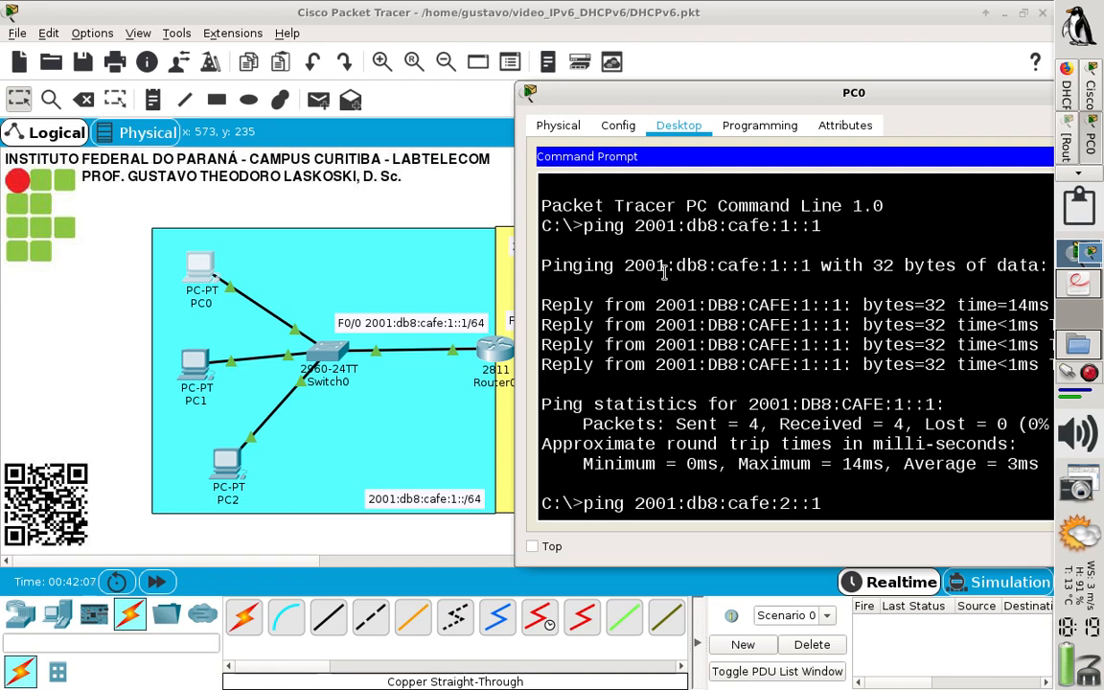
pyautogui.press('Return')
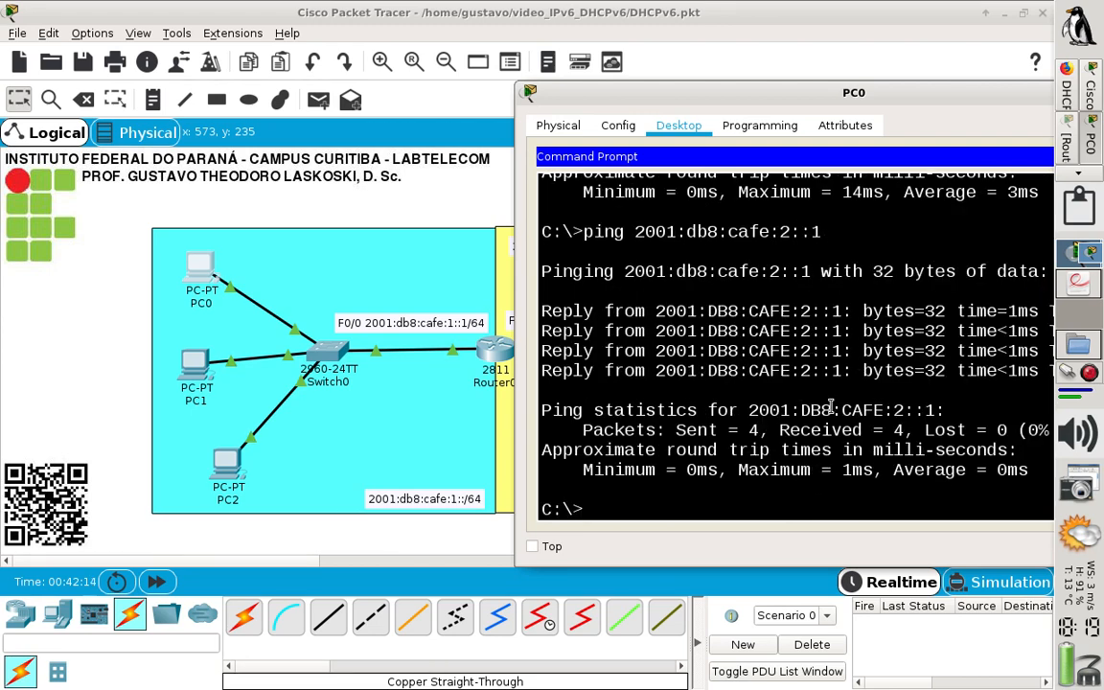
pyautogui.moveTo(798, 88); pyautogui.dragTo(591, 113)
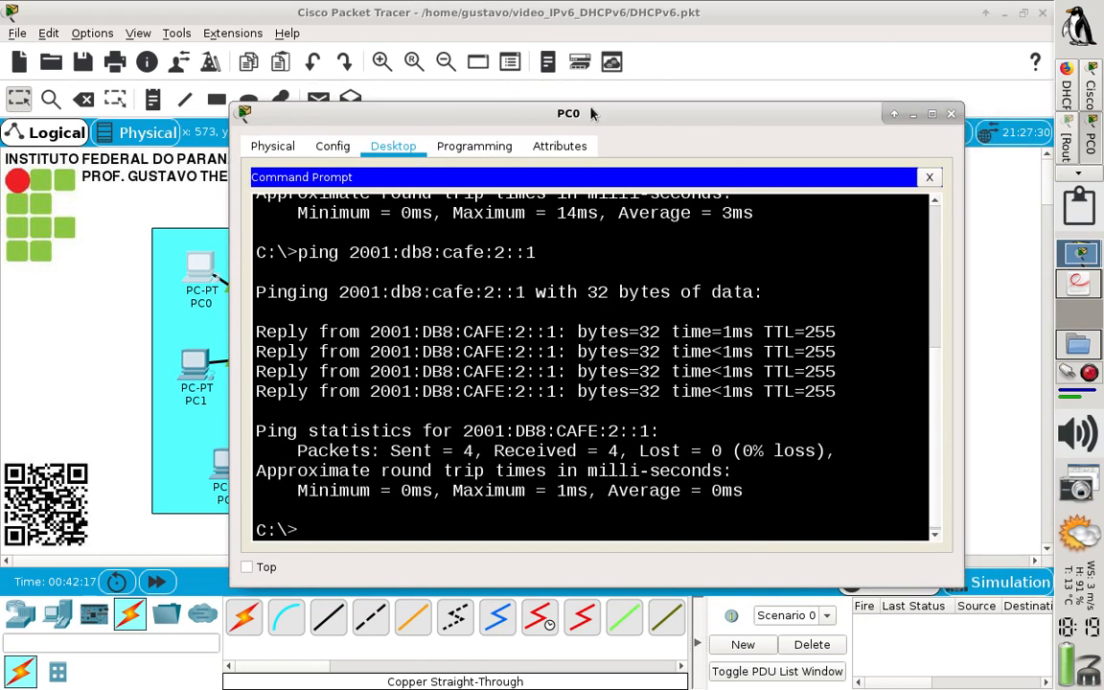
pyautogui.moveTo(962, 110); pyautogui.dragTo(951, 112)
pyautogui.click(946, 114)
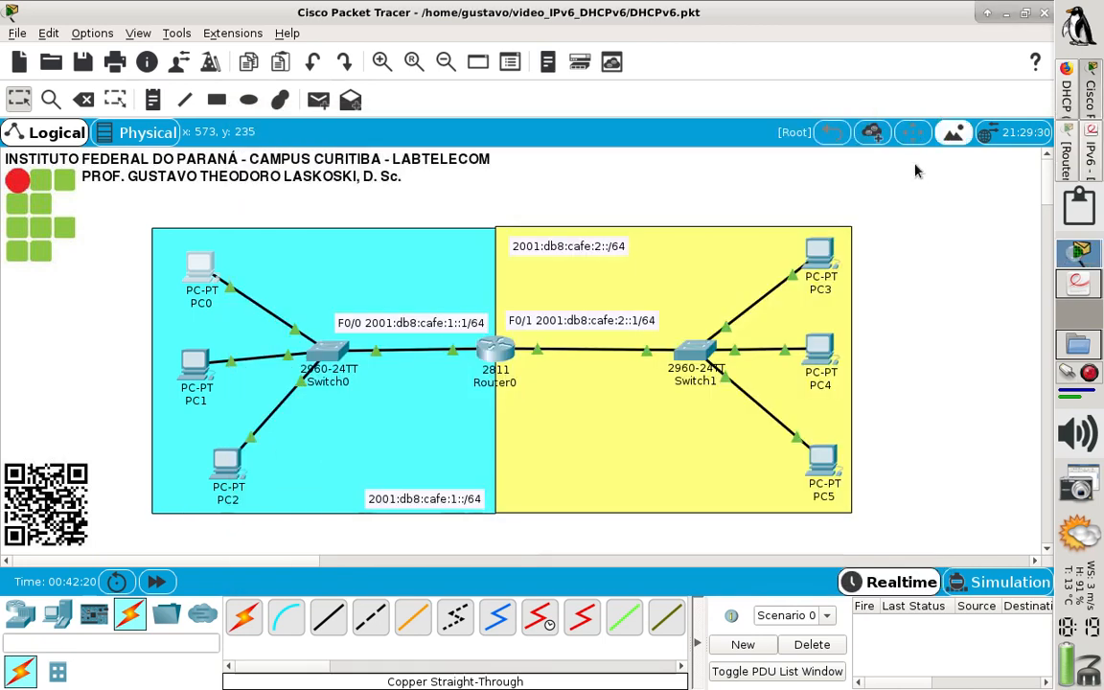
# Ping the router address 2001:db8:cafe:2::1 from PC3's Command Prompt
pyautogui.click(818, 255)
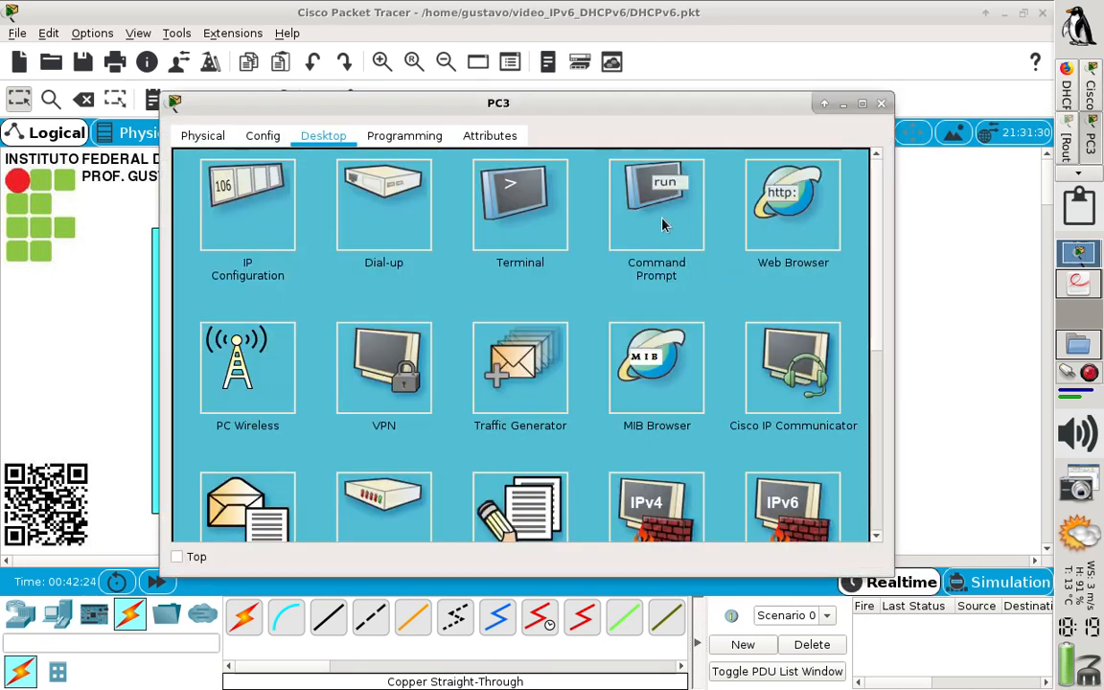
pyautogui.click(651, 223)
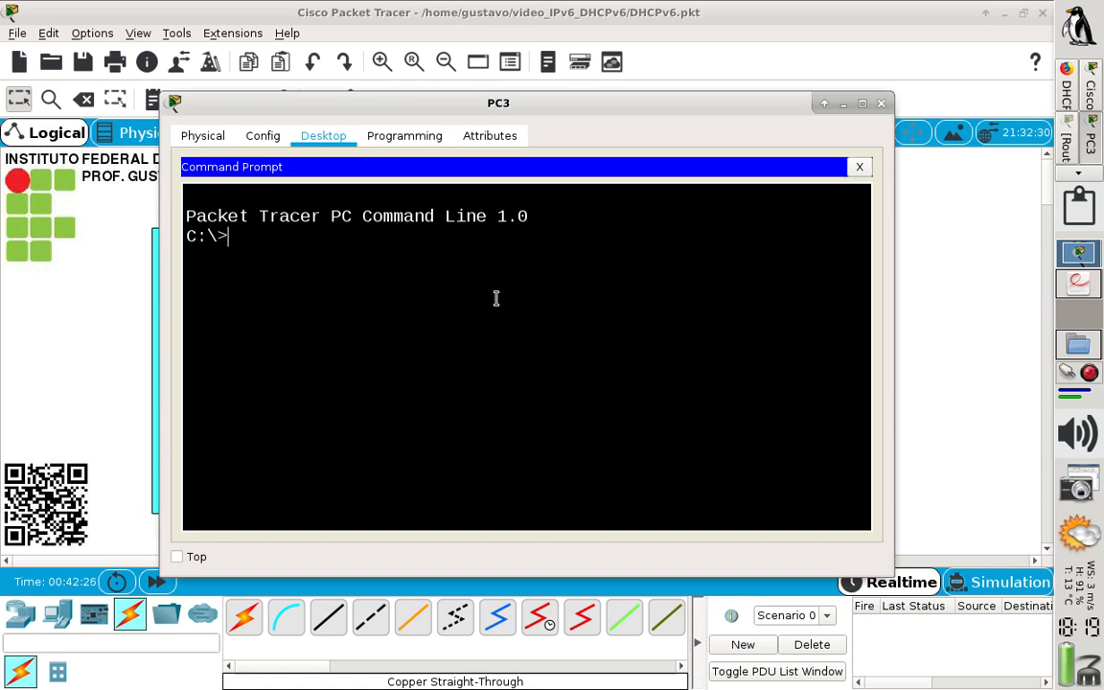
pyautogui.write('ping 2001:db')
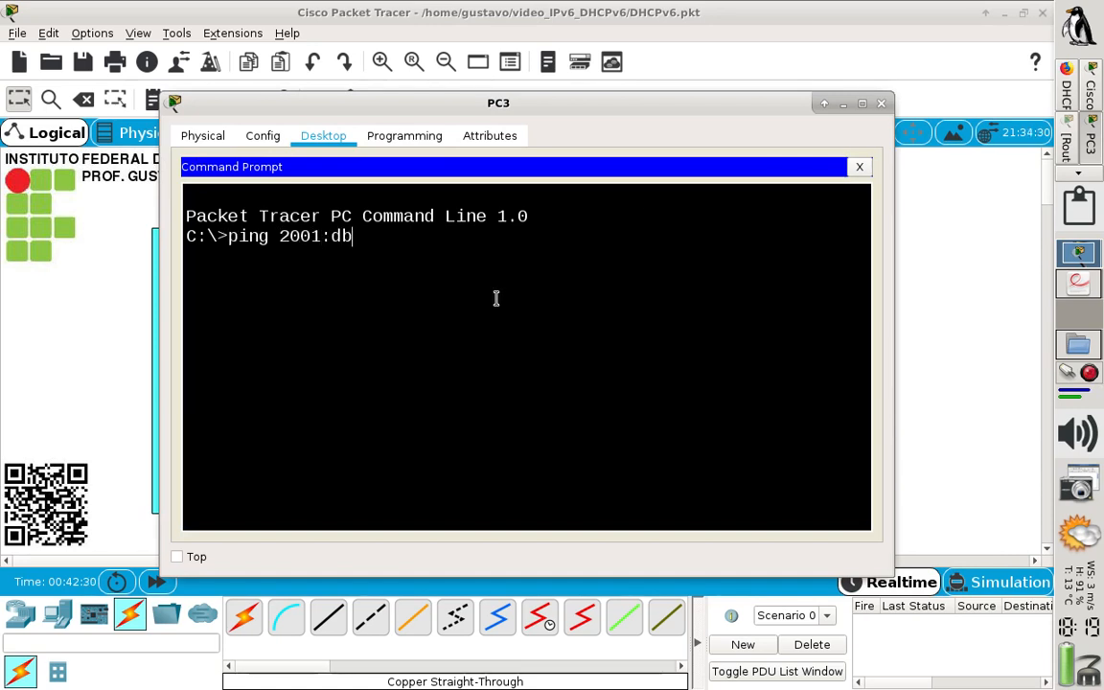
pyautogui.write('8:cafe:2')
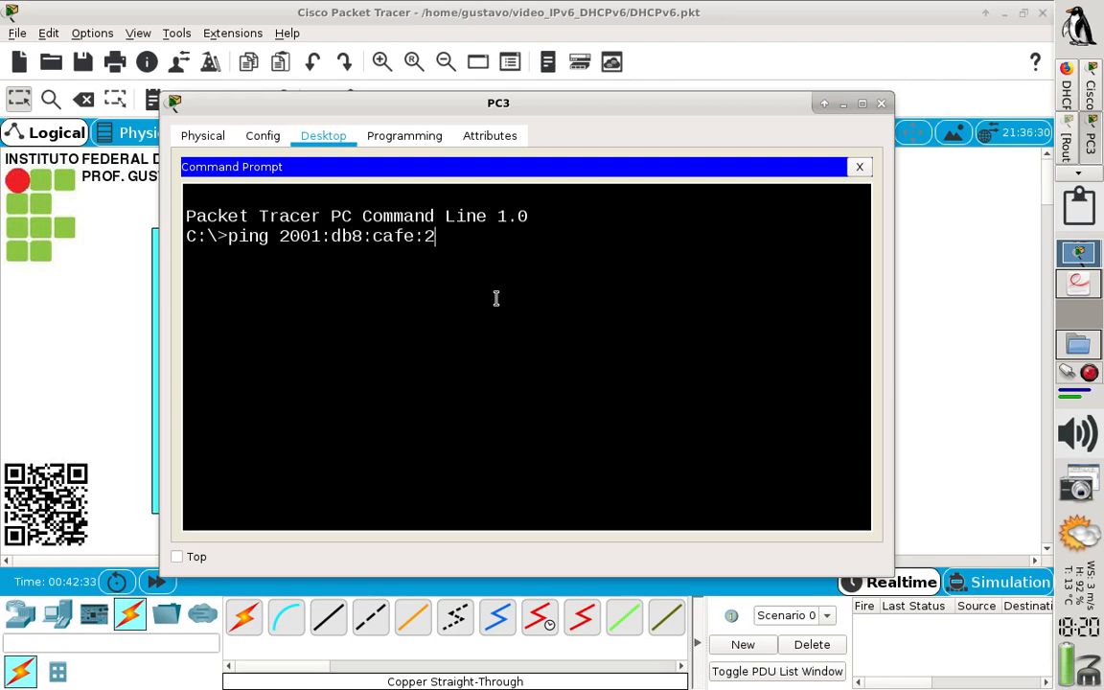
pyautogui.write('::1')
pyautogui.press('Return')
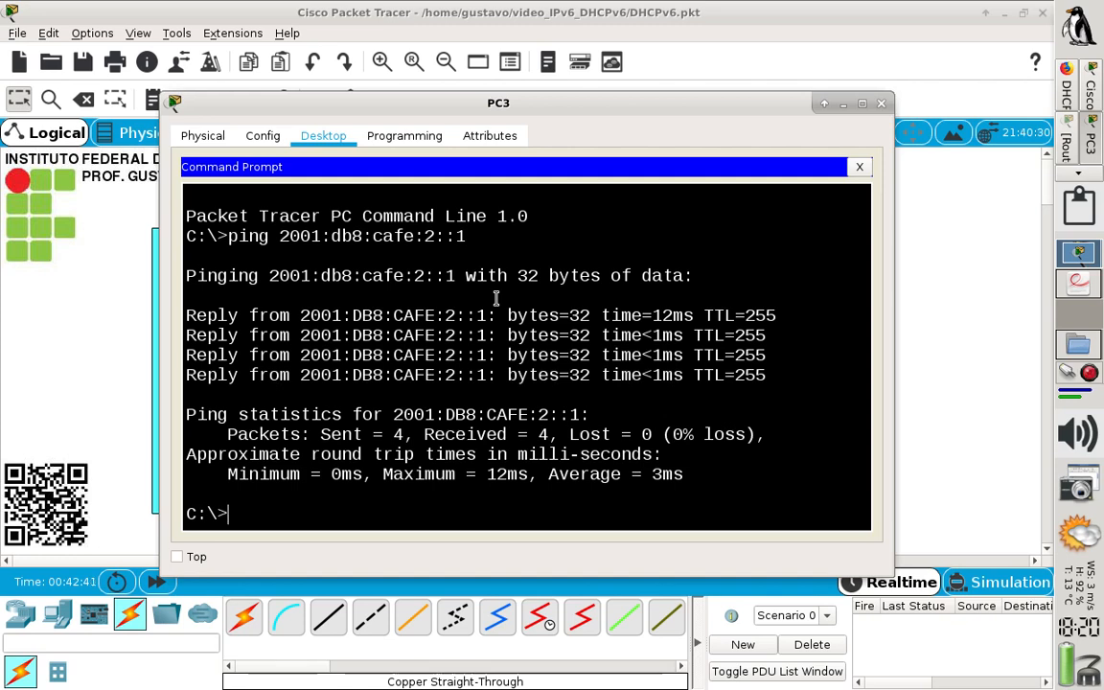
# Ping the other network's router address 2001:db8:cafe:1::1 from PC3's Command Prompt and close PC3's device window
pyautogui.press('Up')
pyautogui.press('Left')
pyautogui.press('Left')
pyautogui.press('Left')
pyautogui.press('BackSpace')
pyautogui.write('1')
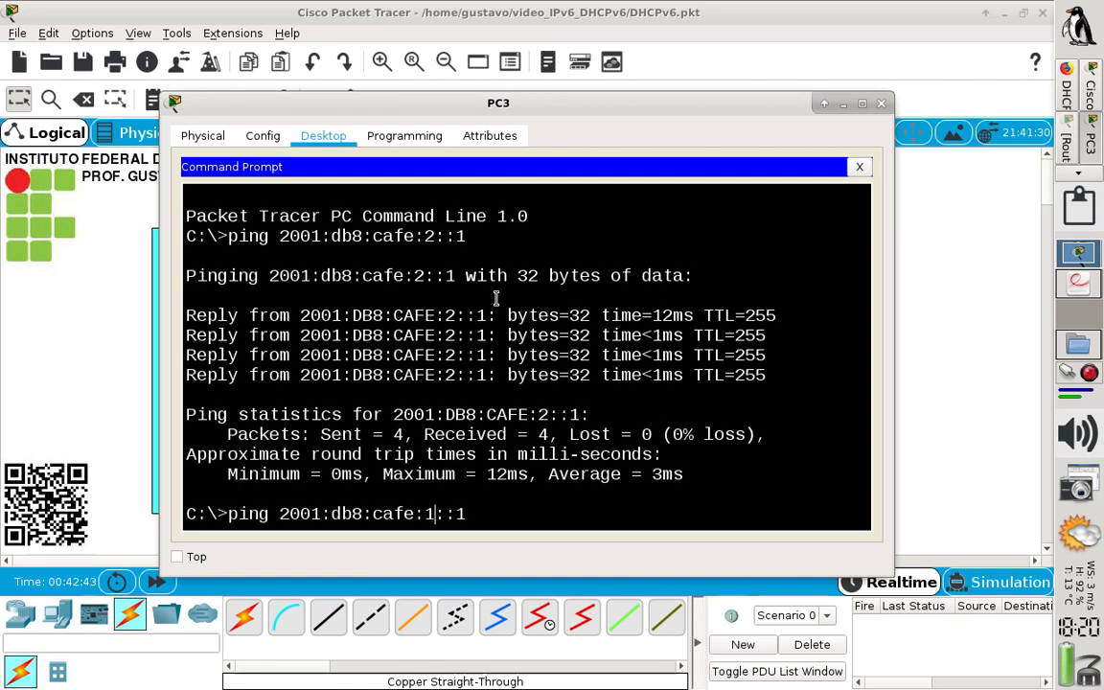
pyautogui.press('Return')
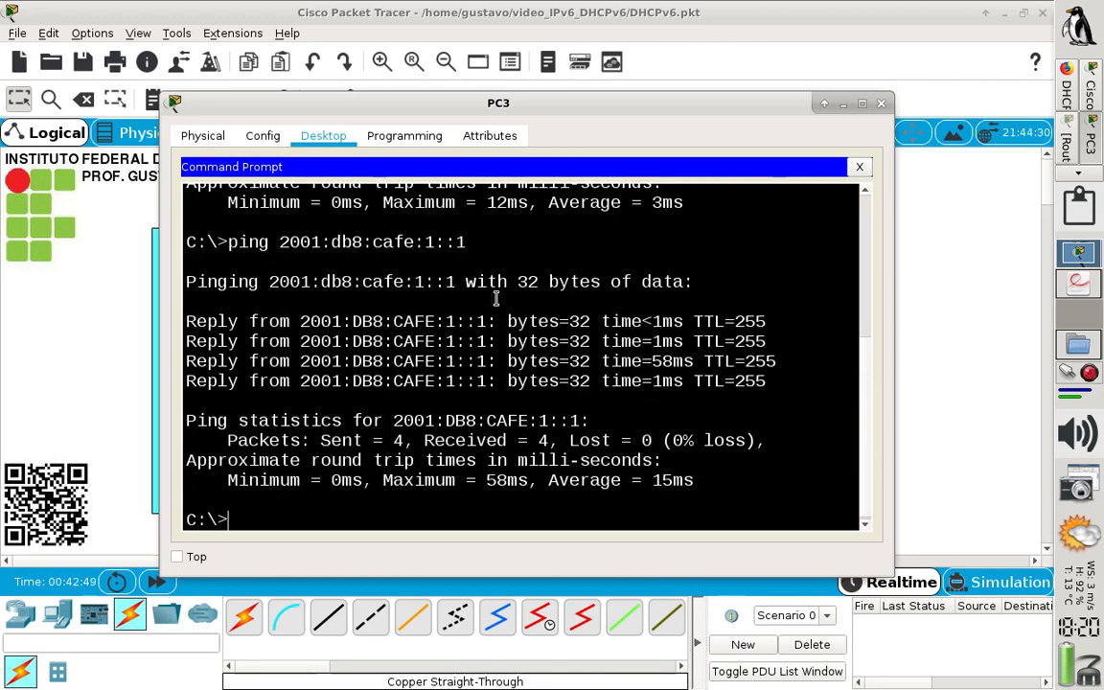
pyautogui.click(911, 327)
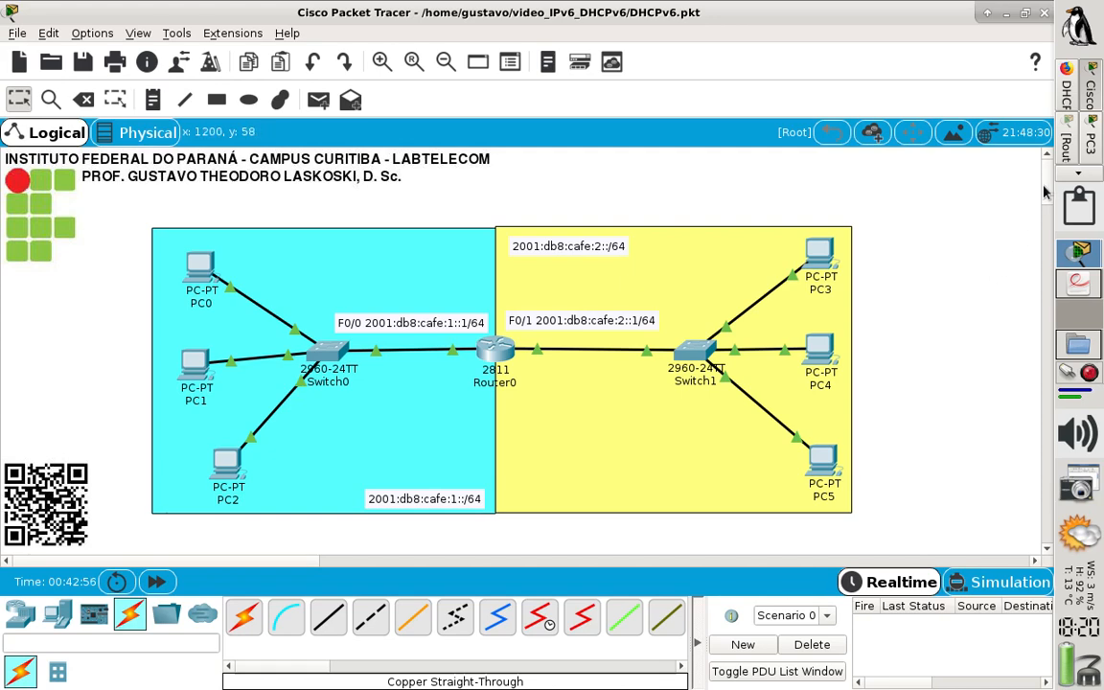
pyautogui.click(1089, 147)
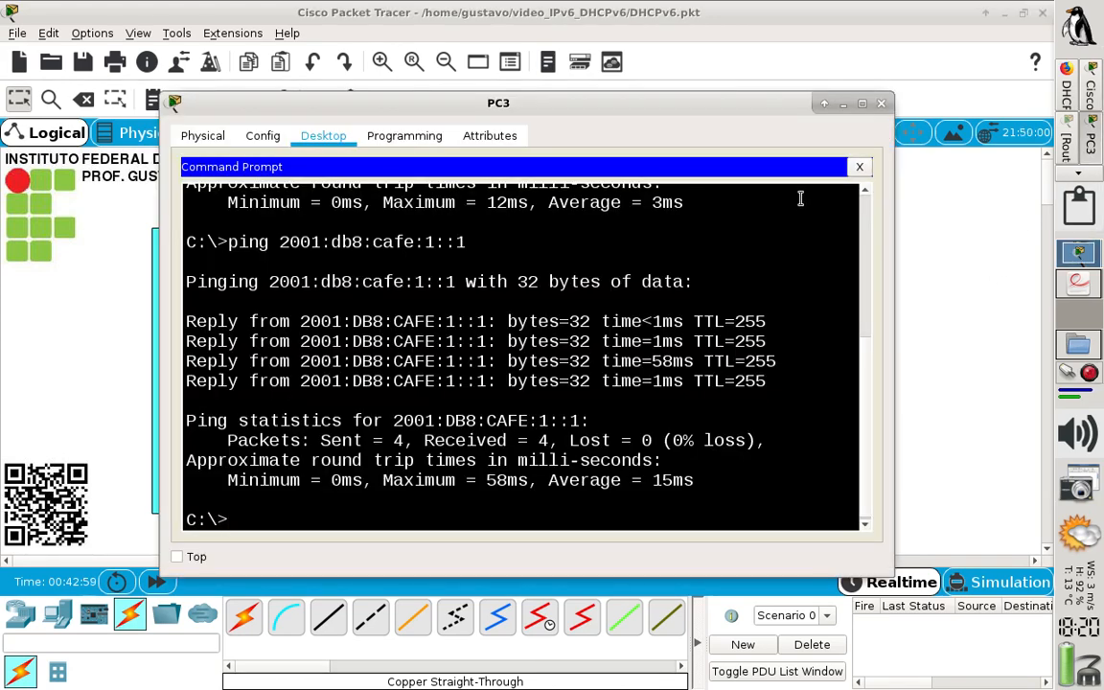
pyautogui.click(881, 102)
# Switch to the lab PDF laboratorio_ipv6_dhcpv6.pdf and read exercise 3 with its Interface and DUID table
pyautogui.click(1089, 151)
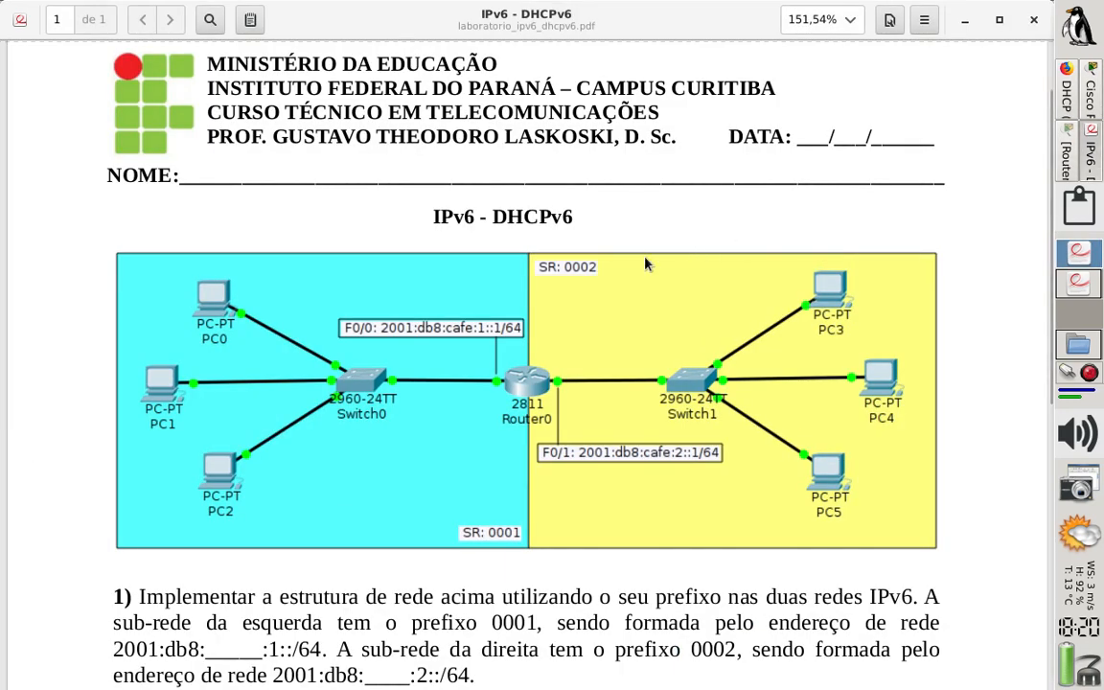
pyautogui.scroll(-5, 646, 265)
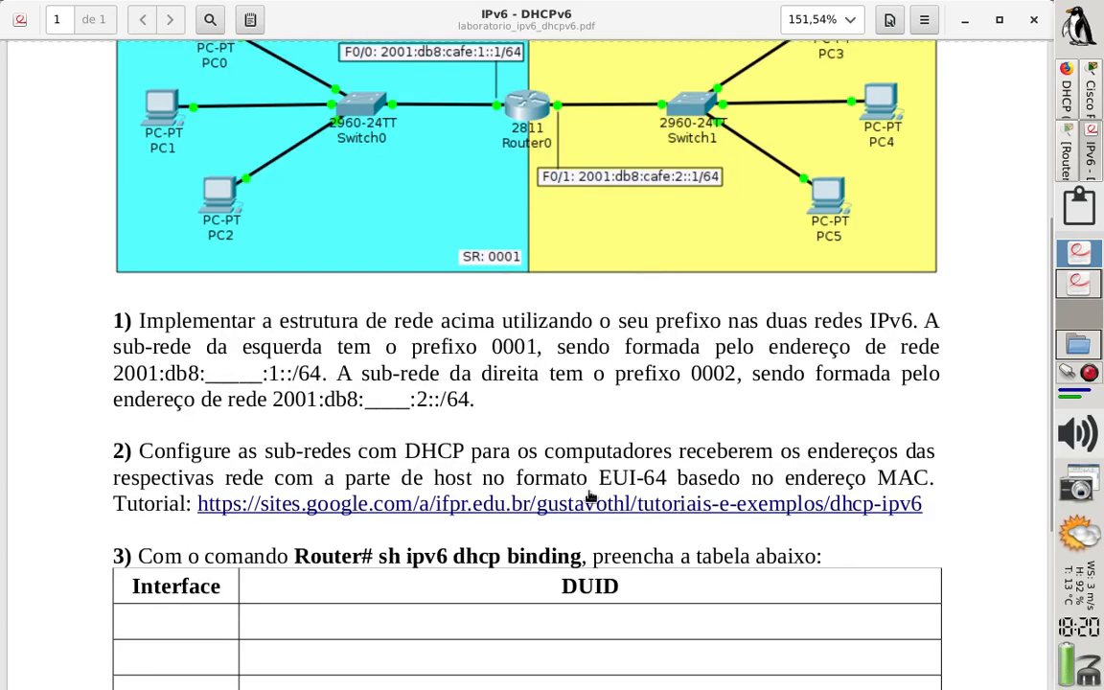
pyautogui.scroll(-4, 591, 495)
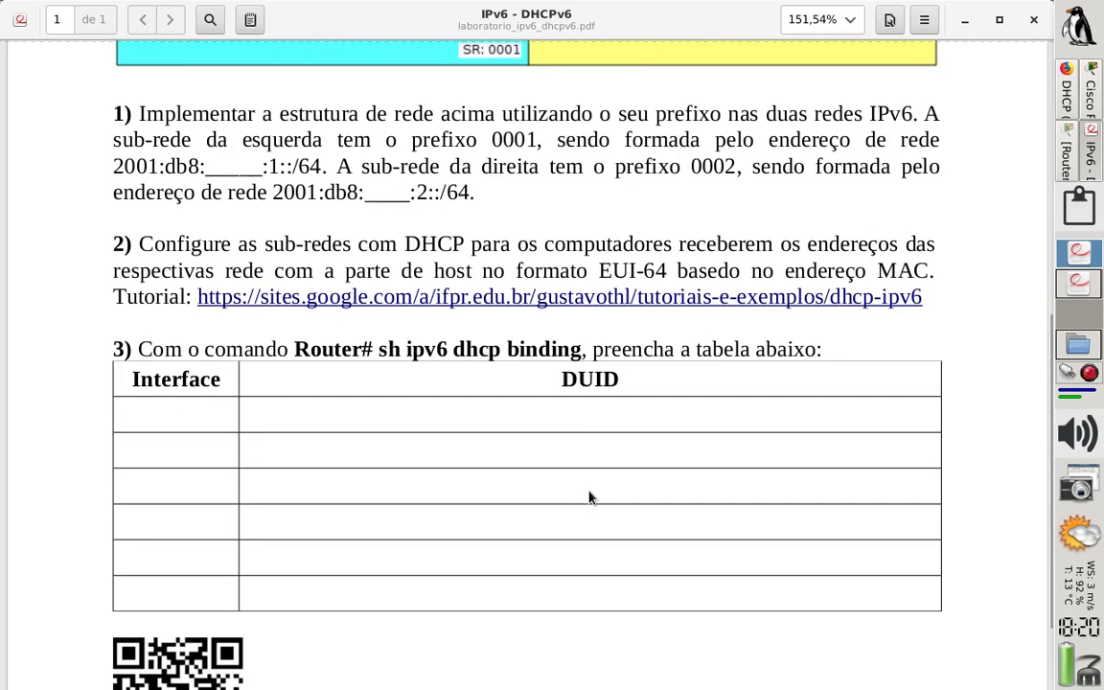
pyautogui.scroll(-1, 591, 496)
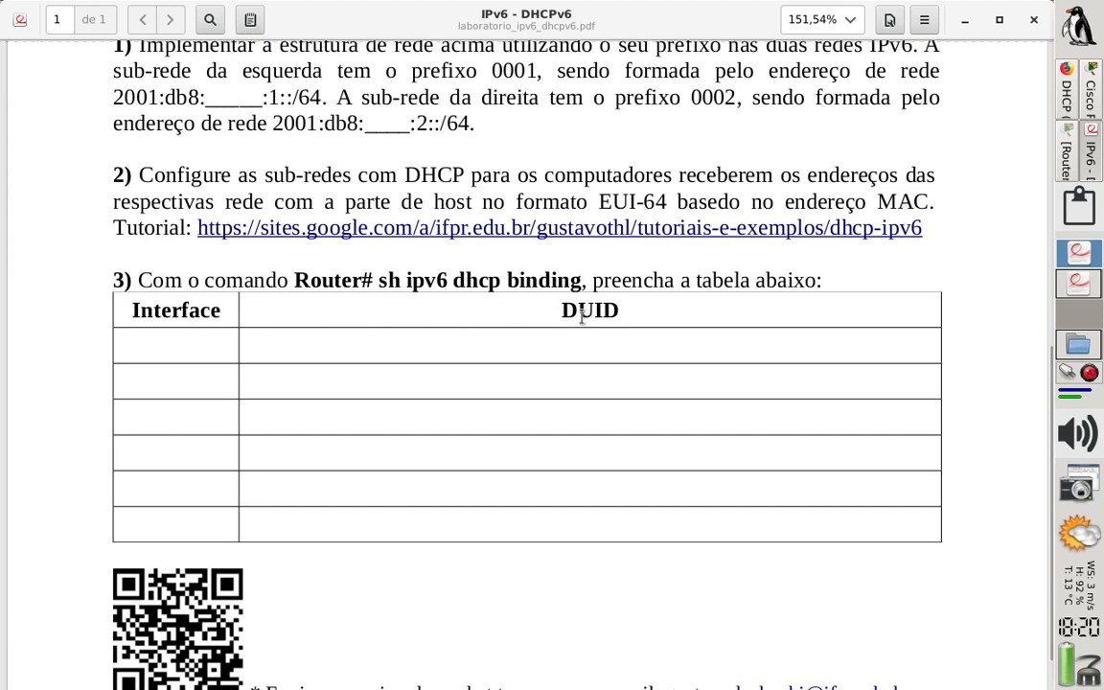
# Run sh ipv6 dhcp binding in Router0's CLI, maximize the window and page further through the output
pyautogui.click(1072, 155)
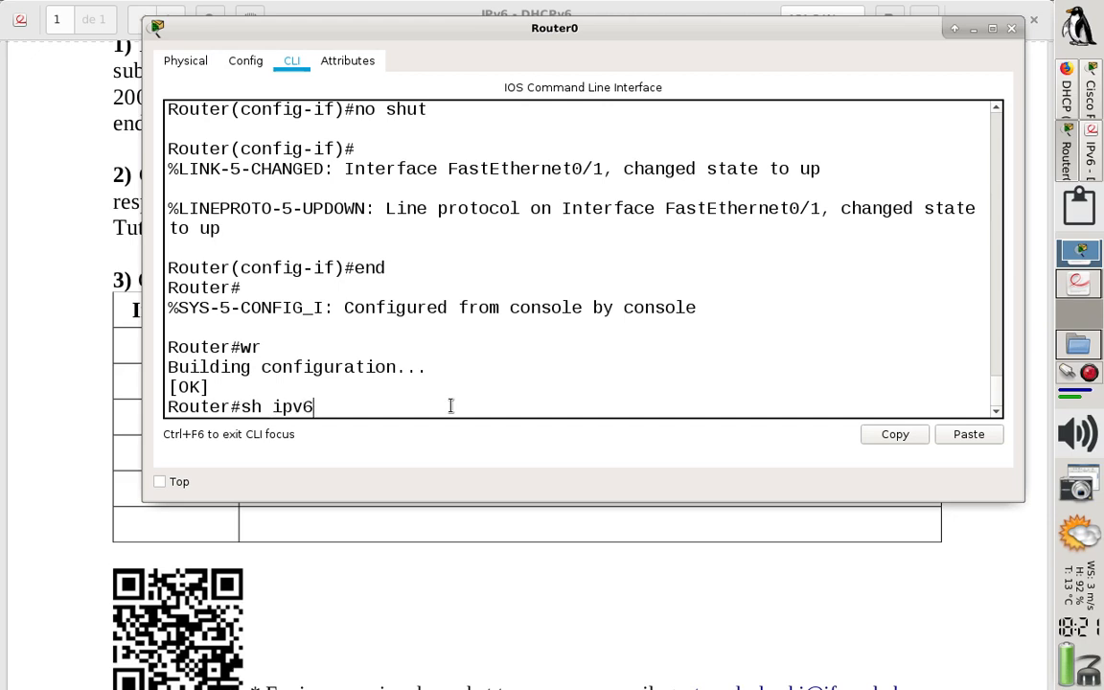
pyautogui.write('dh')
pyautogui.press('Tab')
pyautogui.write('bi')
pyautogui.press('Tab')
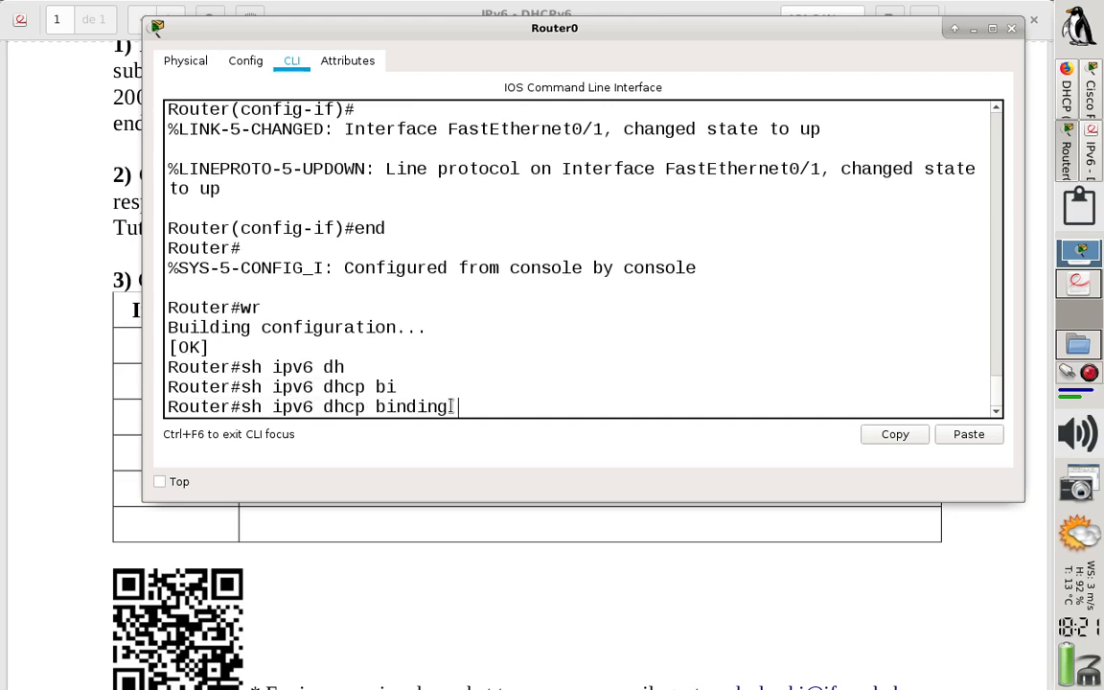
pyautogui.press('Return')
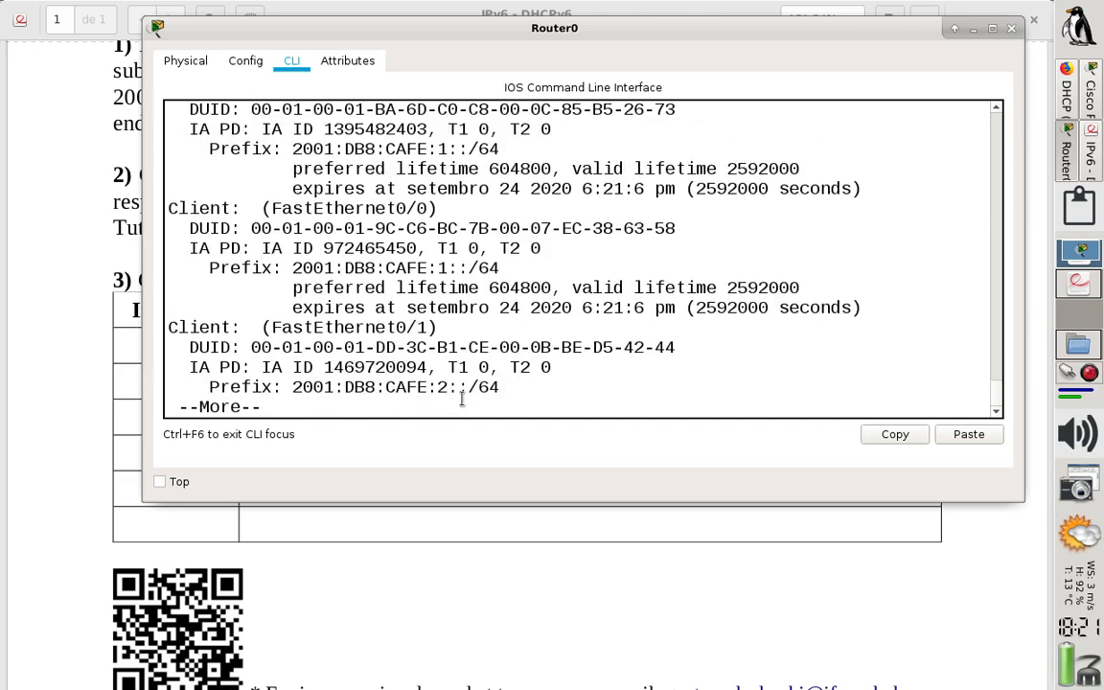
pyautogui.click(996, 31)
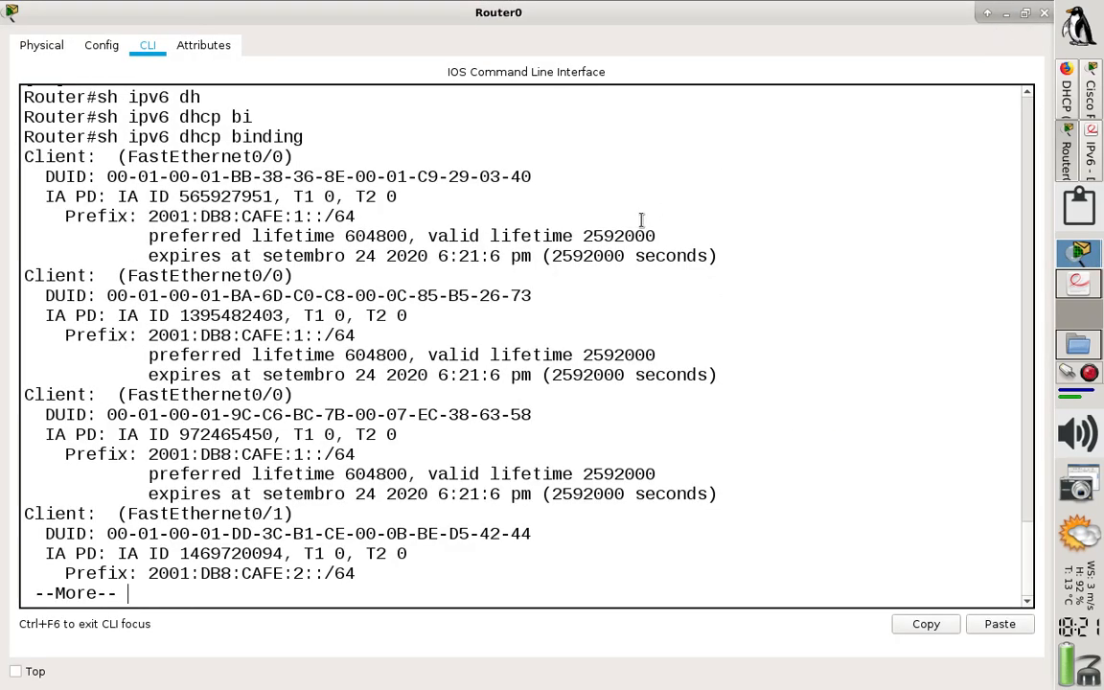
pyautogui.press('Return')
pyautogui.press('Return')
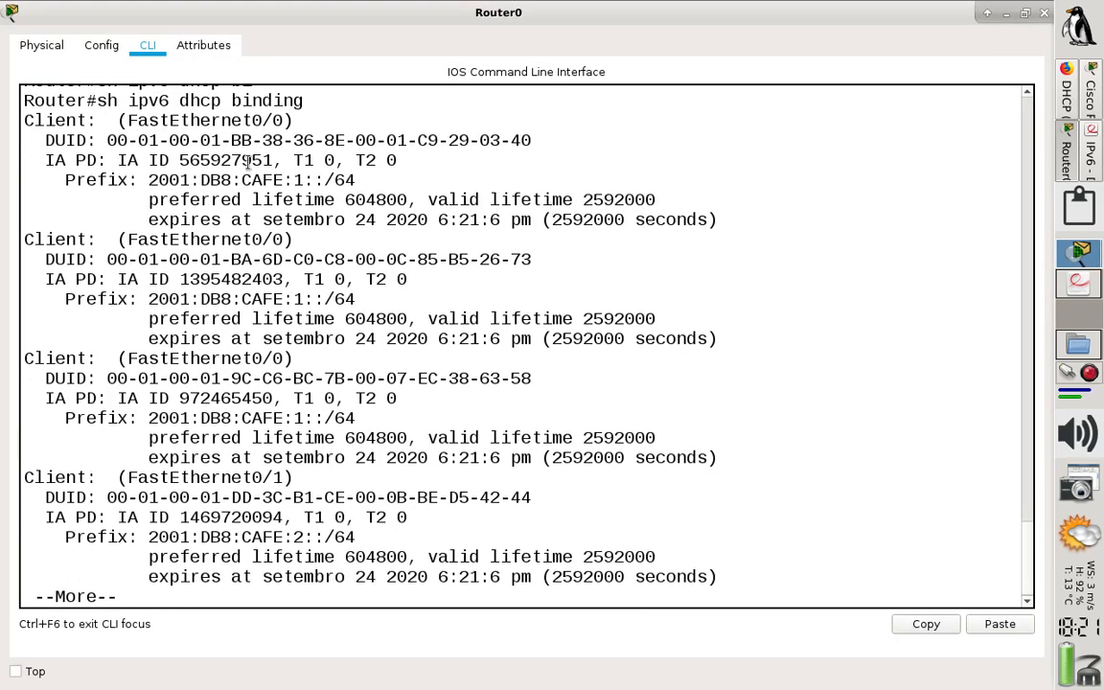
# Highlight the first DHCPv6 client's interface, its full DUID and the DUID's individual parts down to the MAC address portion
pyautogui.moveTo(130, 120); pyautogui.dragTo(288, 120)
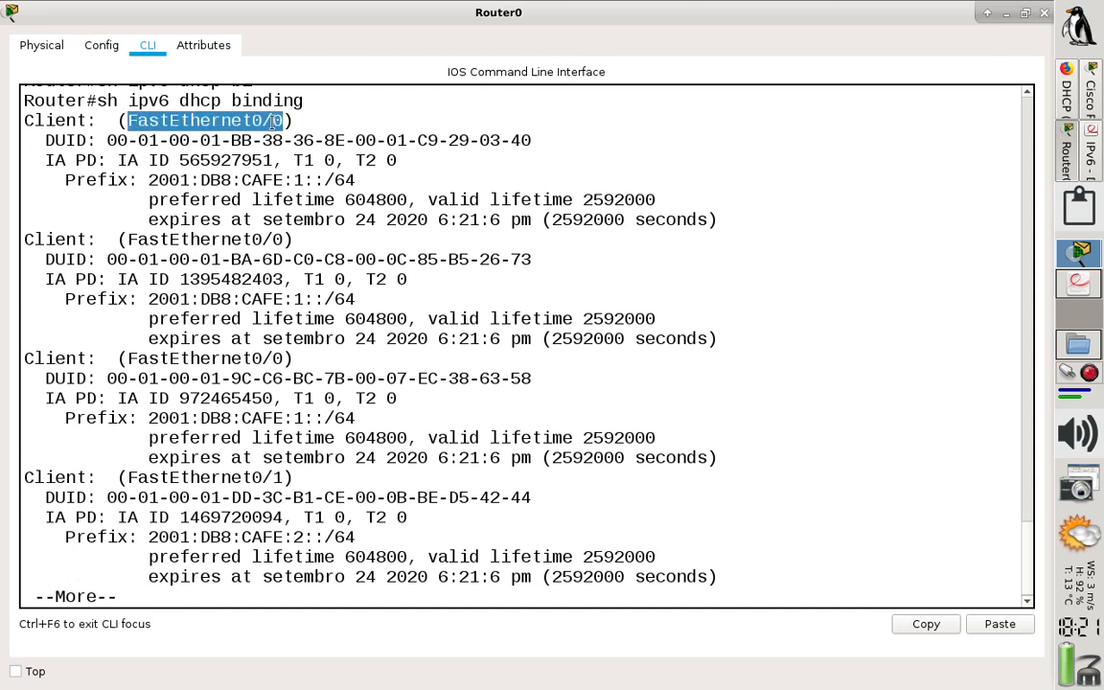
pyautogui.moveTo(105, 140); pyautogui.dragTo(532, 140)
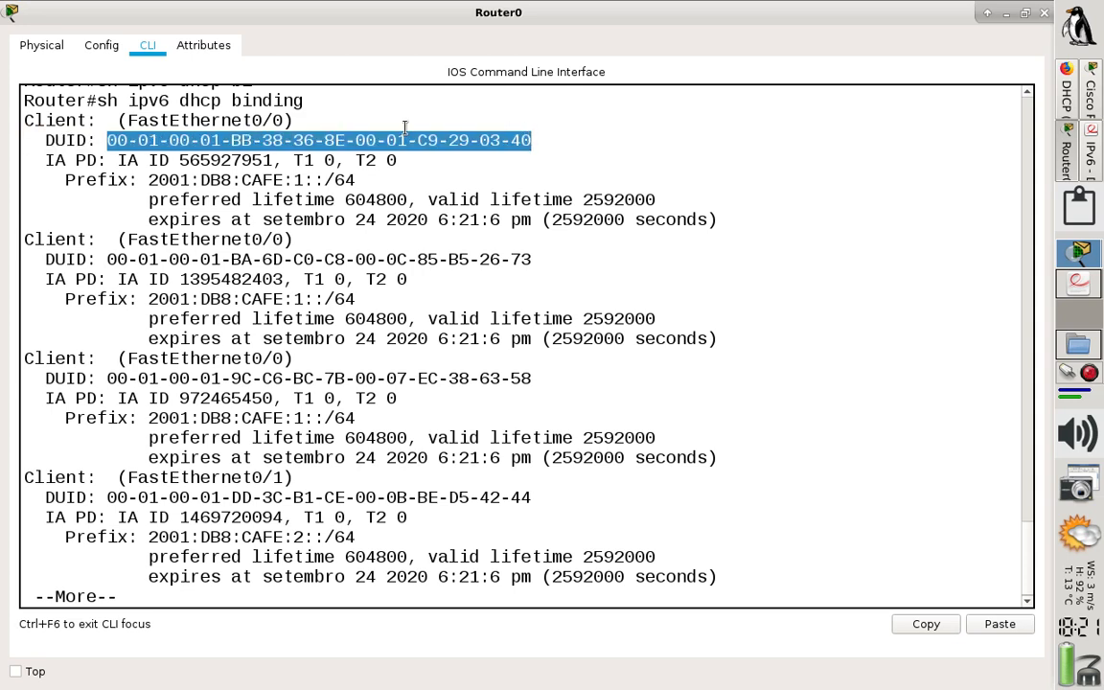
pyautogui.click(117, 140)
pyautogui.moveTo(106, 140); pyautogui.dragTo(345, 135)
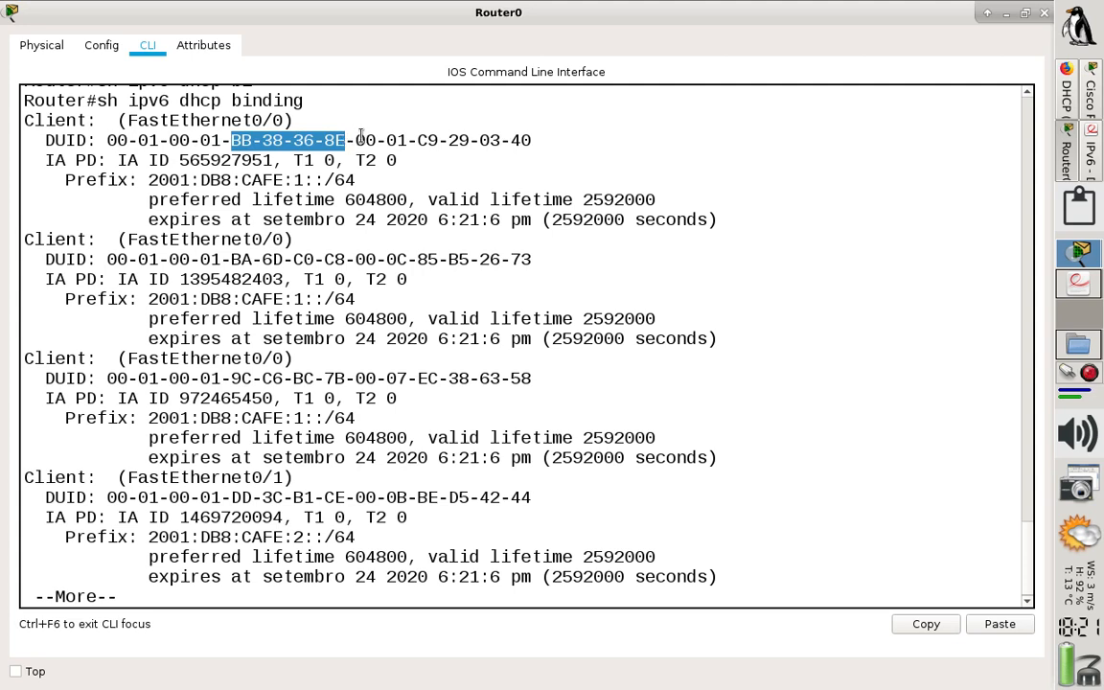
pyautogui.moveTo(356, 140); pyautogui.dragTo(531, 138)
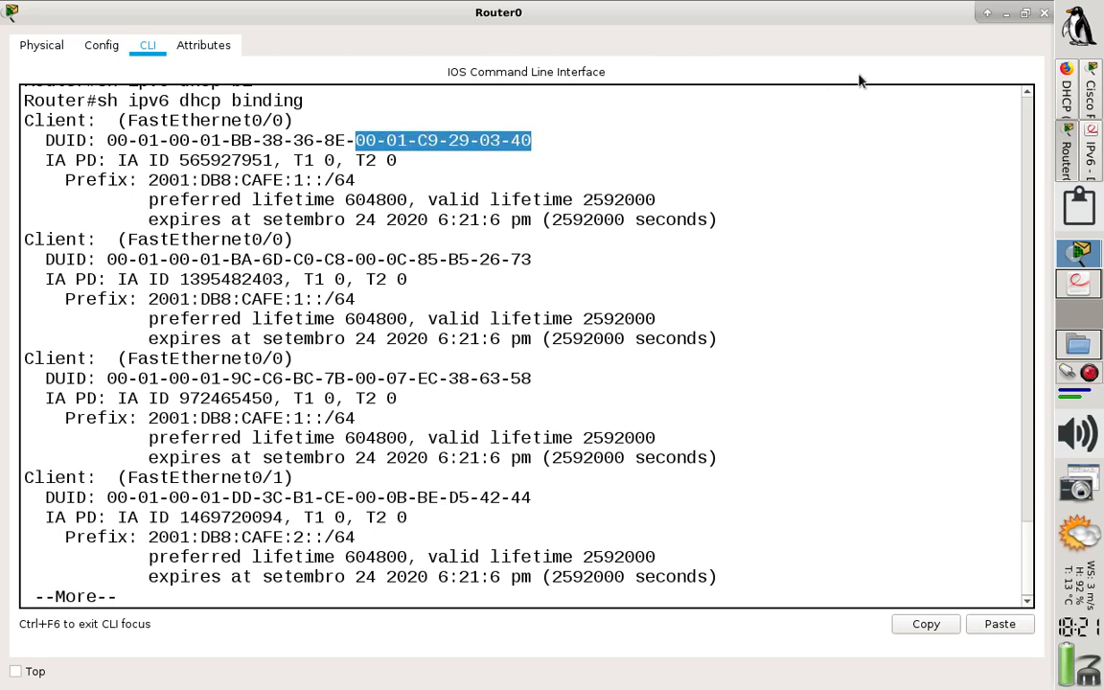
# Check PC0's MAC address in the topology against the first client's DUID, and return to Router0's binding list
pyautogui.click(986, 16)
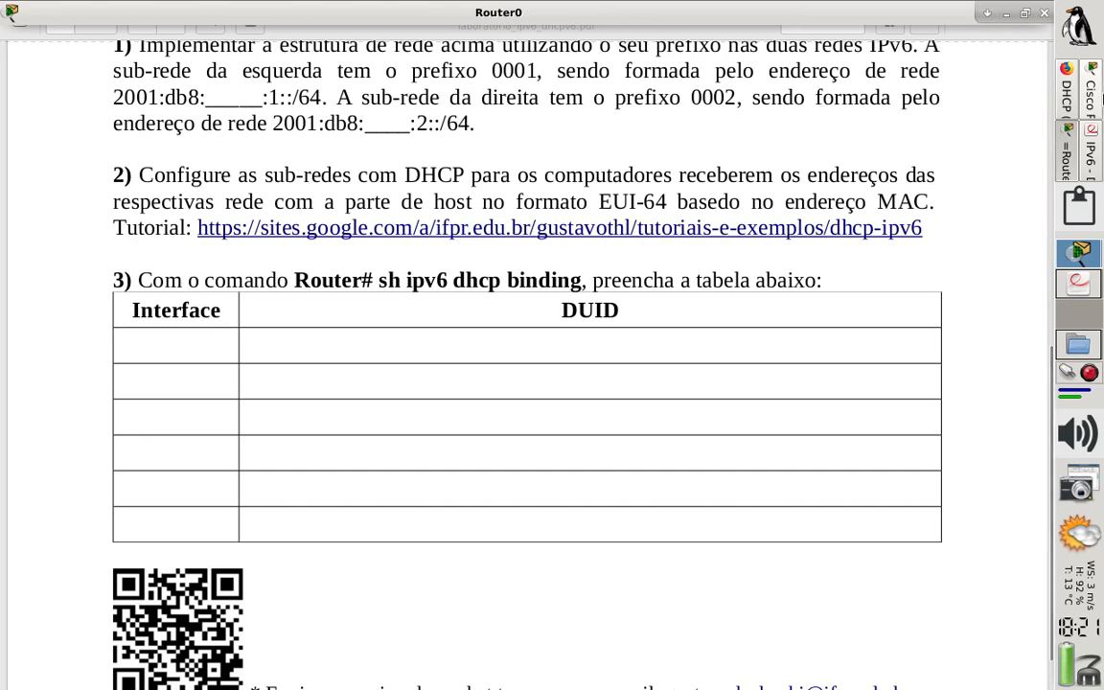
pyautogui.click(1098, 101)
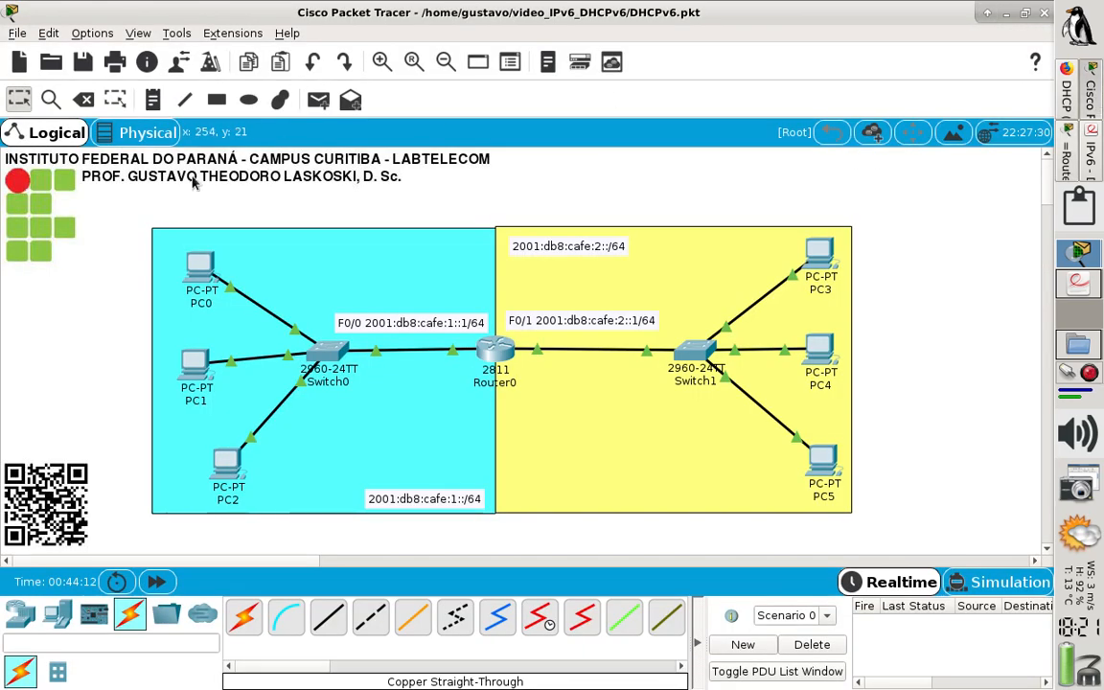
pyautogui.moveTo(196, 268)
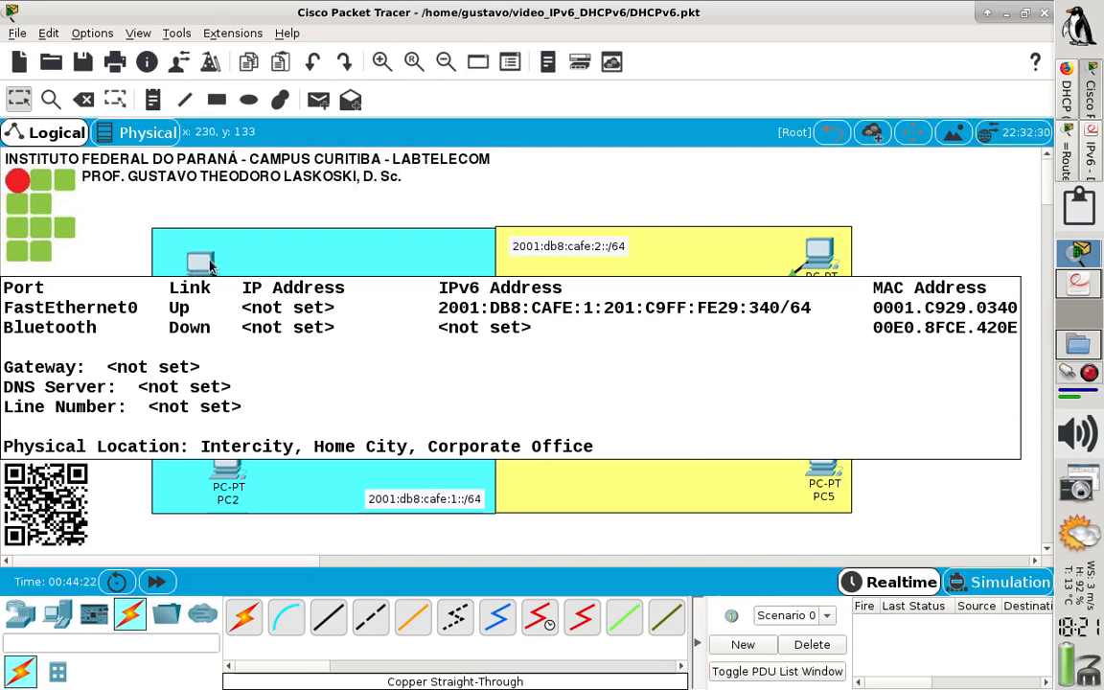
pyautogui.click(1067, 162)
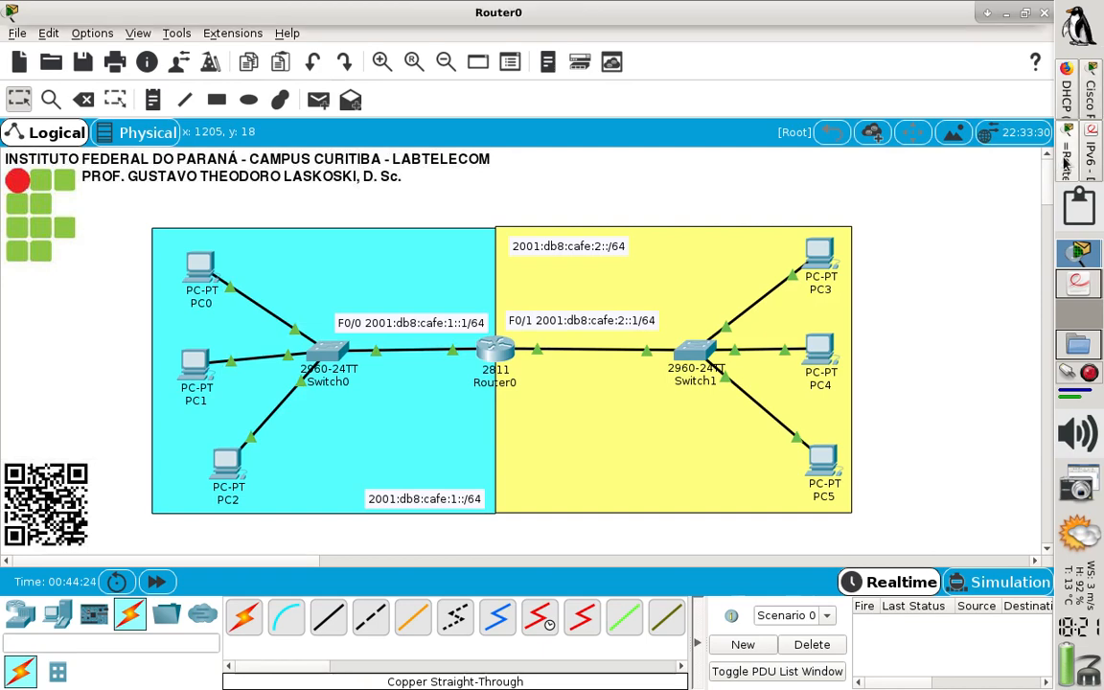
pyautogui.click(987, 14)
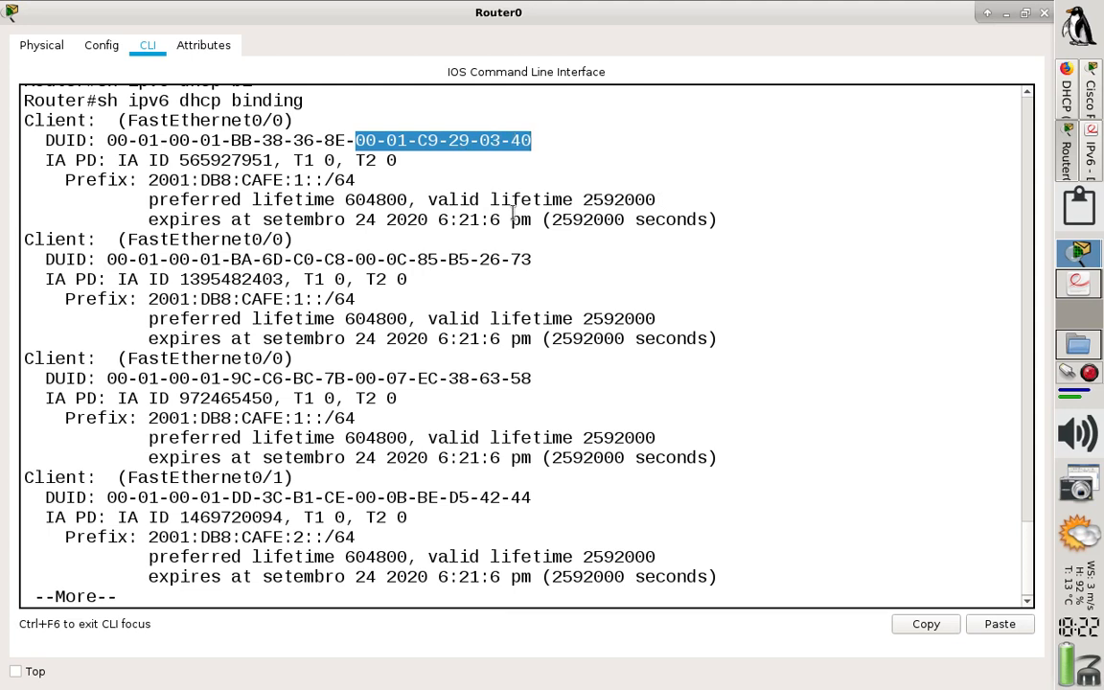
# Highlight the second DHCPv6 client's interface, DUID and prefix, and the third client's interface, in the binding list
pyautogui.moveTo(129, 240); pyautogui.dragTo(288, 240)
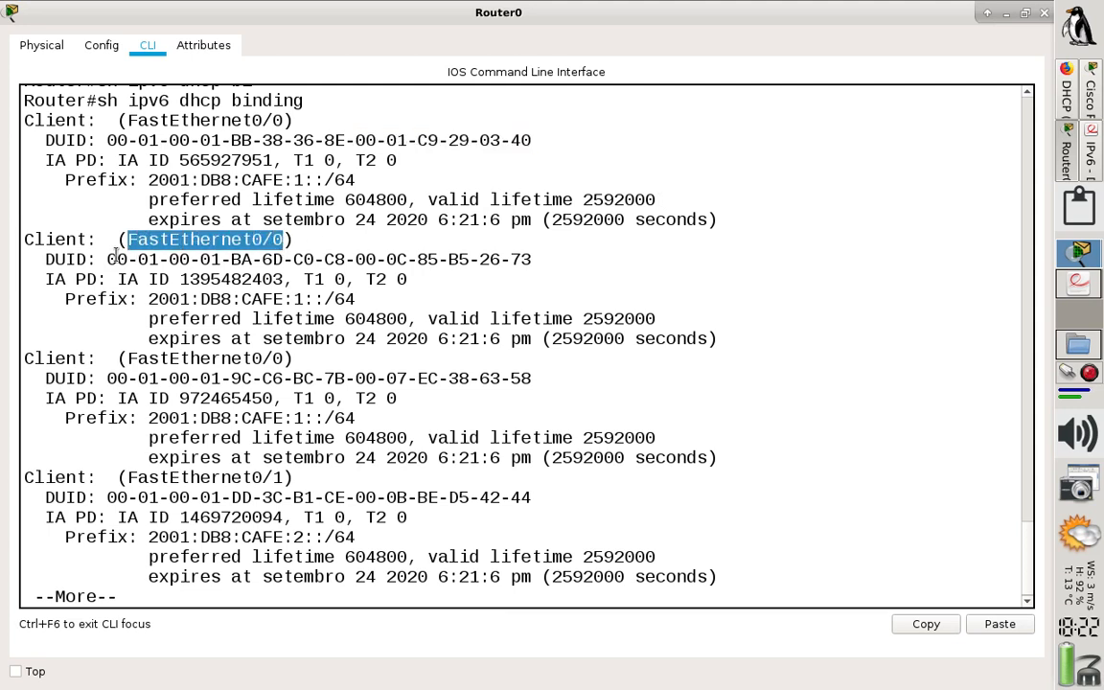
pyautogui.moveTo(116, 259); pyautogui.dragTo(521, 259)
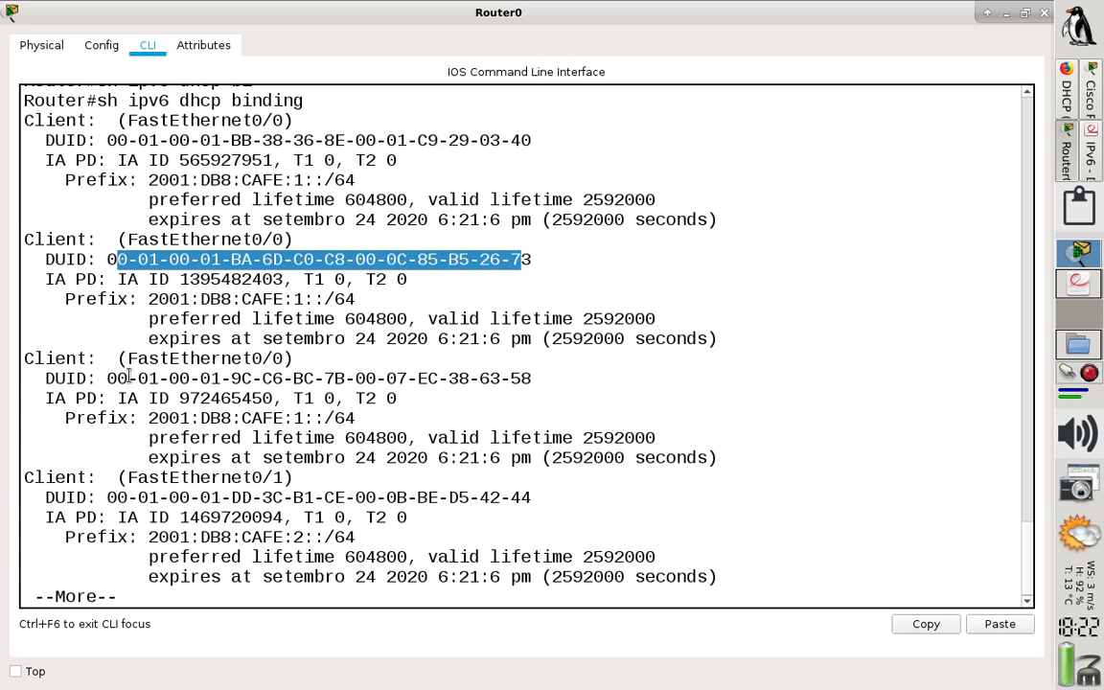
pyautogui.moveTo(126, 360); pyautogui.dragTo(285, 368)
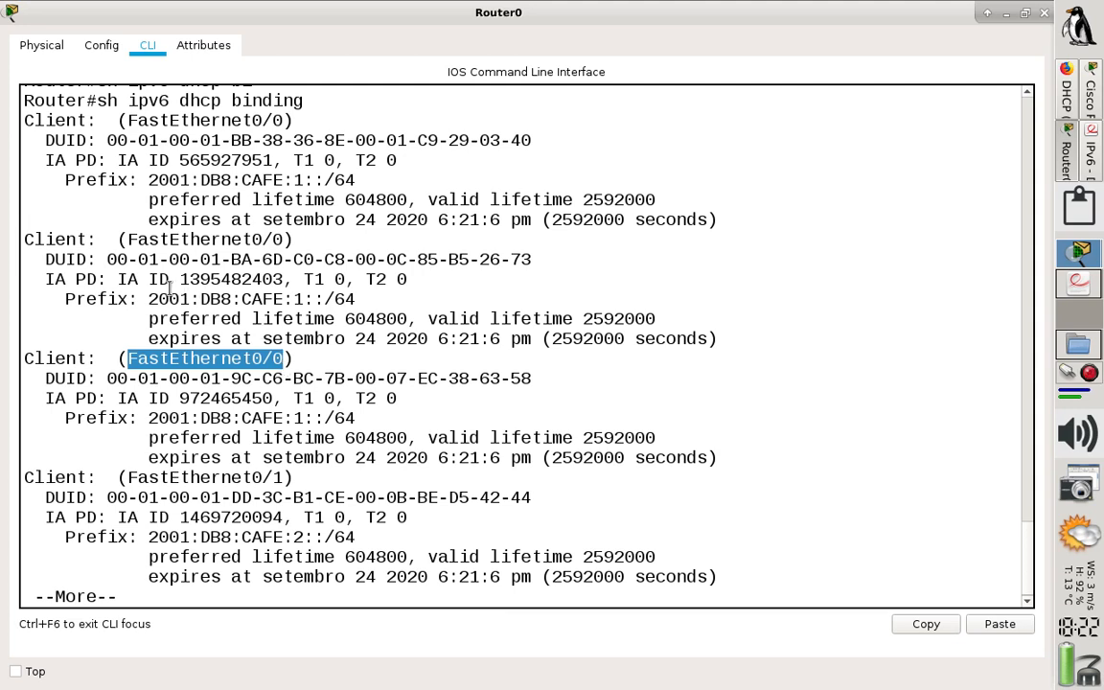
pyautogui.moveTo(140, 300); pyautogui.dragTo(369, 303)
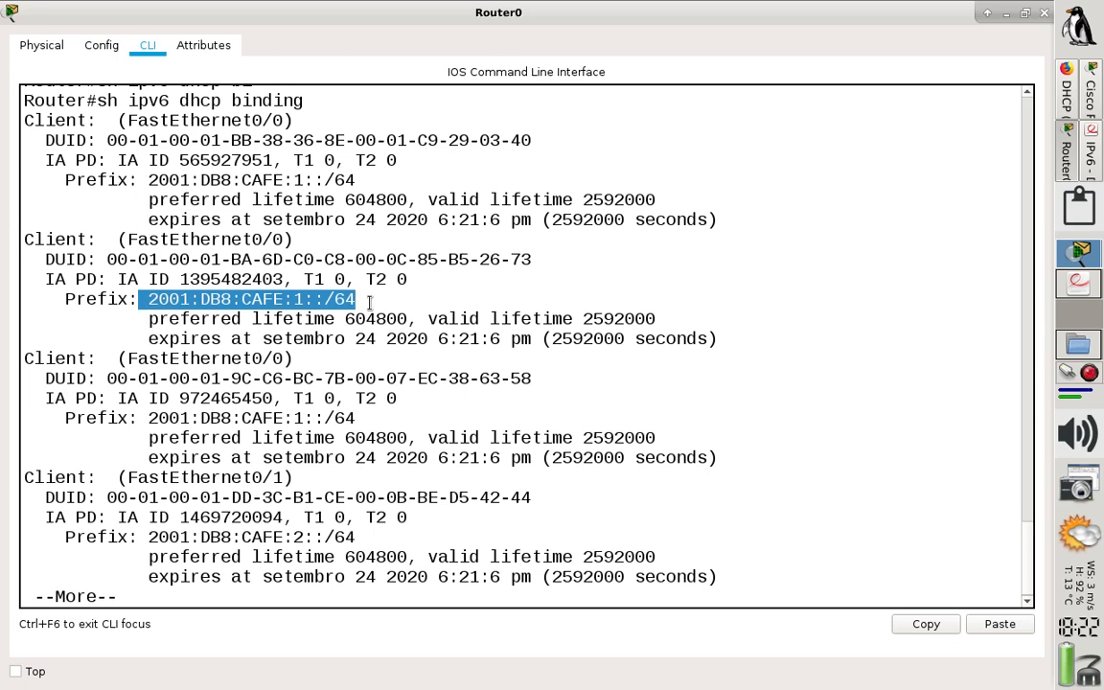
pyautogui.click(539, 434)
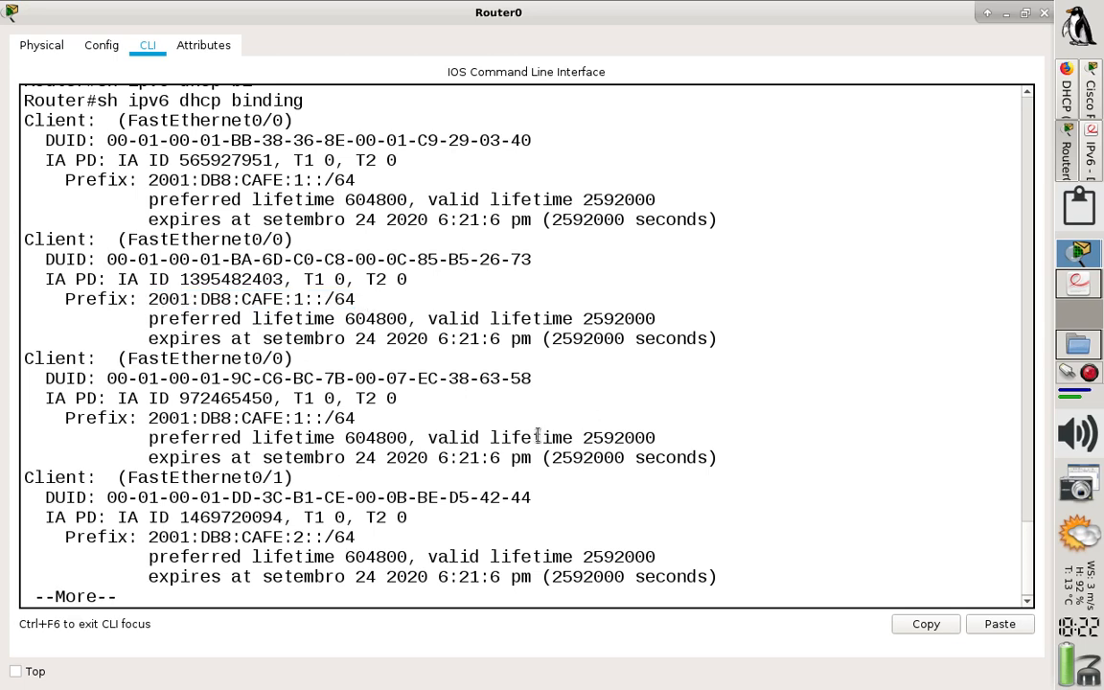
# Page through the rest of the binding output, highlighting the prefix and full DUID of the first FastEthernet0/1 client
pyautogui.press('Return')
pyautogui.press('Return')
pyautogui.press('Return')
pyautogui.press('Return')
pyautogui.press('Return')
pyautogui.press('Return')
pyautogui.press('Return')
pyautogui.press('Return')
pyautogui.press('Return')
pyautogui.press('Return')
pyautogui.press('Return')
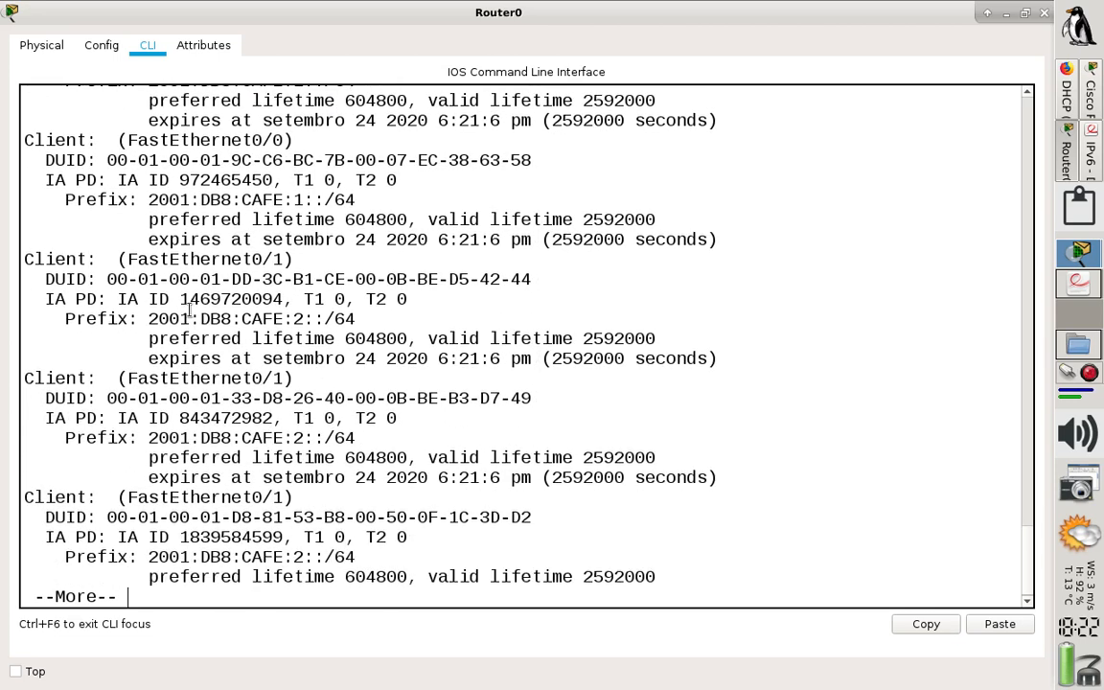
pyautogui.moveTo(149, 318); pyautogui.dragTo(310, 318)
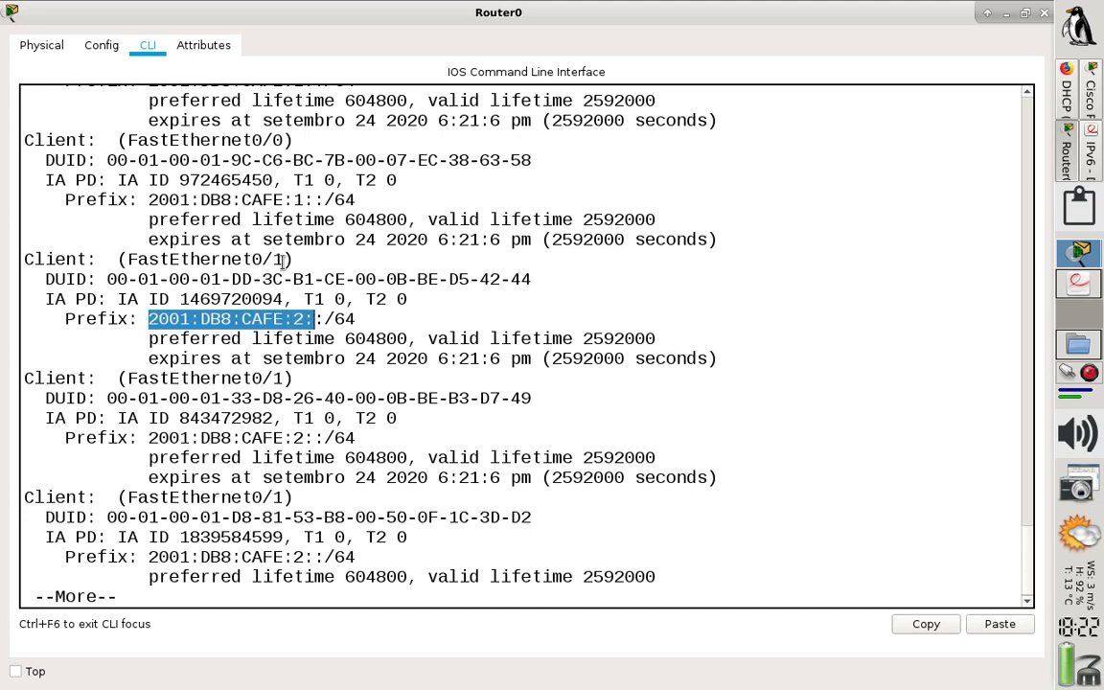
pyautogui.moveTo(285, 258); pyautogui.dragTo(528, 279)
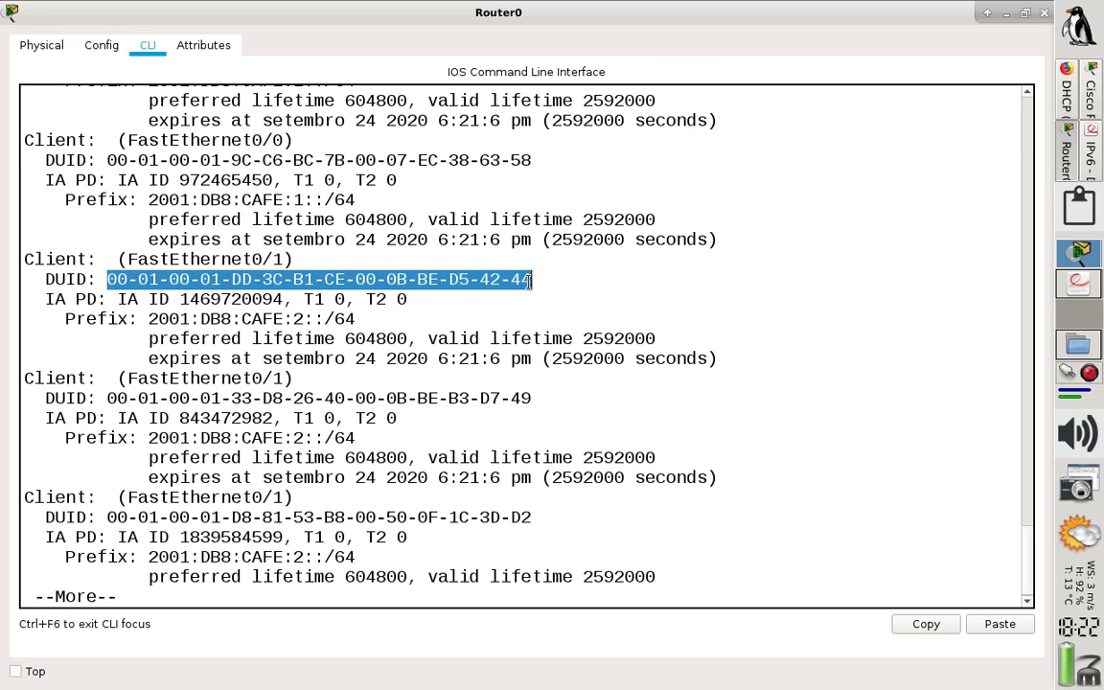
pyautogui.press('Return')
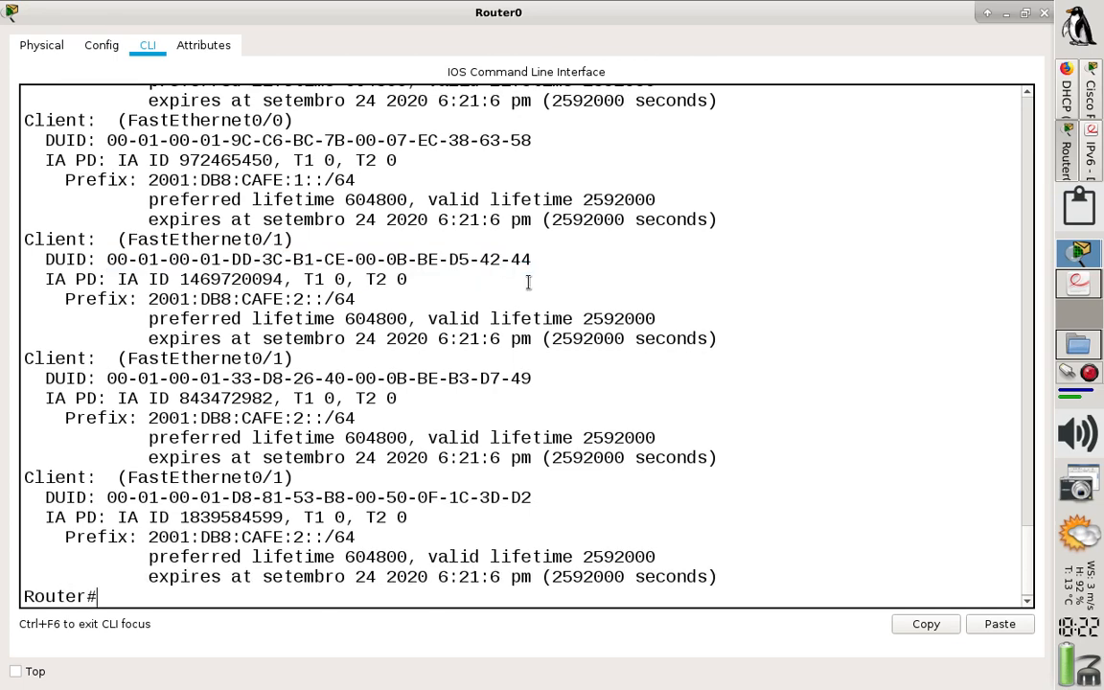
# Display Router0's IPv6 routing table with sh ipv6 route
pyautogui.write('sh ipv6')
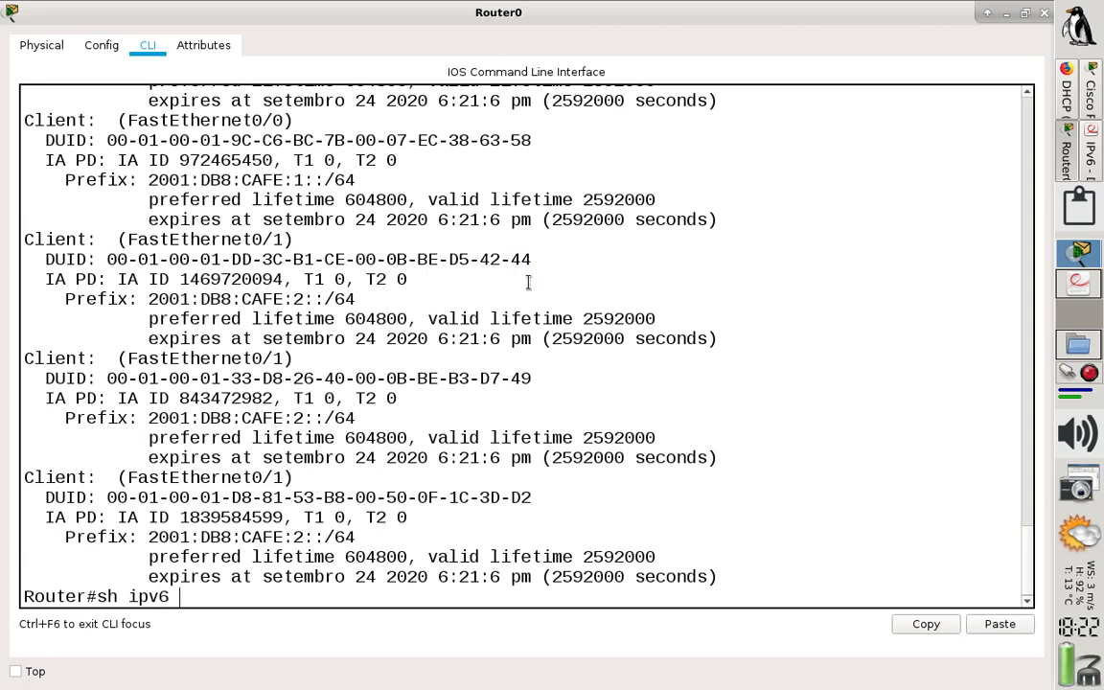
pyautogui.write(' r')
pyautogui.press('Tab')
pyautogui.write('o')
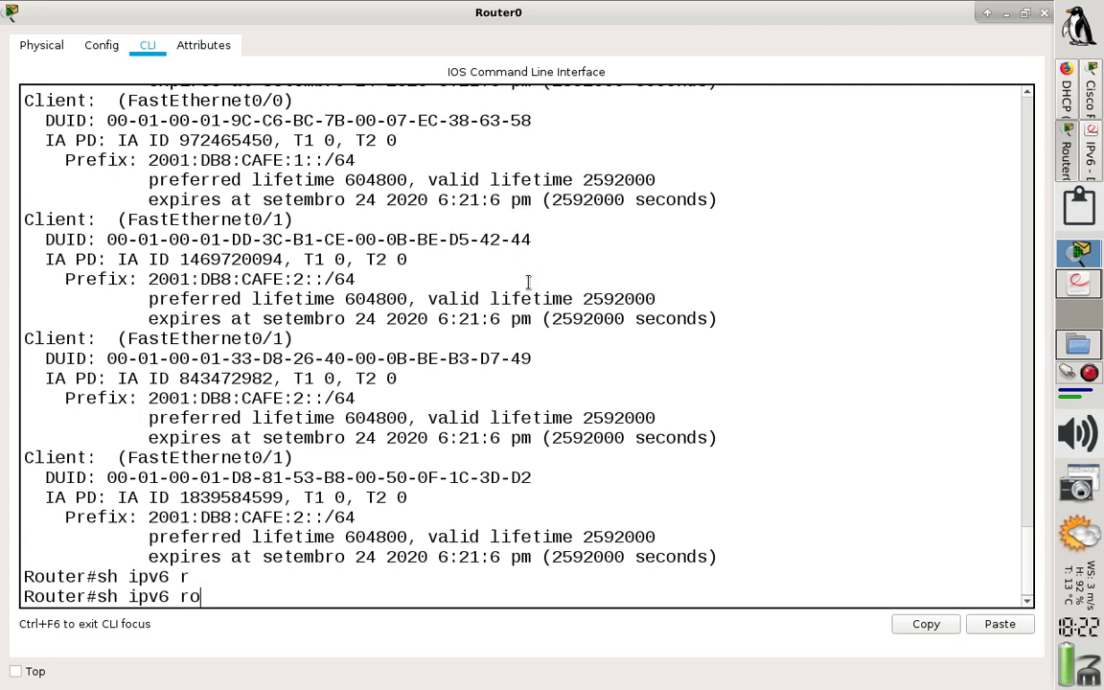
pyautogui.write('u')
pyautogui.press('Tab')
pyautogui.write('te')
pyautogui.press('Return')
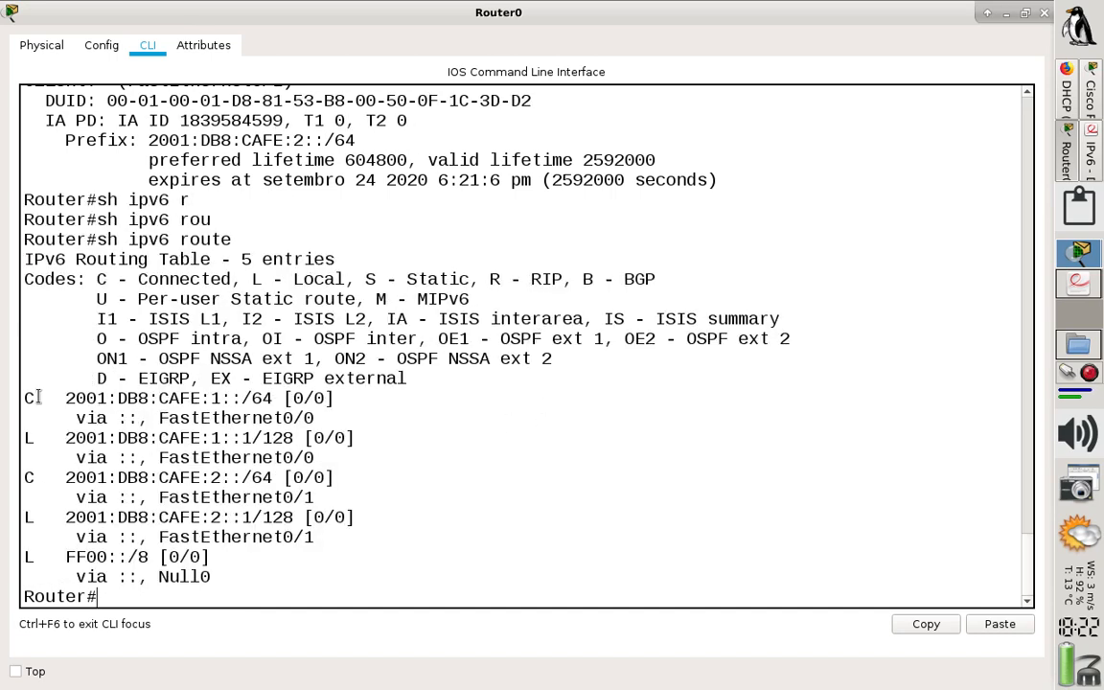
# Highlight the connected networks 2001:DB8:CAFE:1::/64 and 2001:DB8:CAFE:2::/64 in the routing table, and close Router0's window
pyautogui.moveTo(64, 398); pyautogui.dragTo(259, 399)
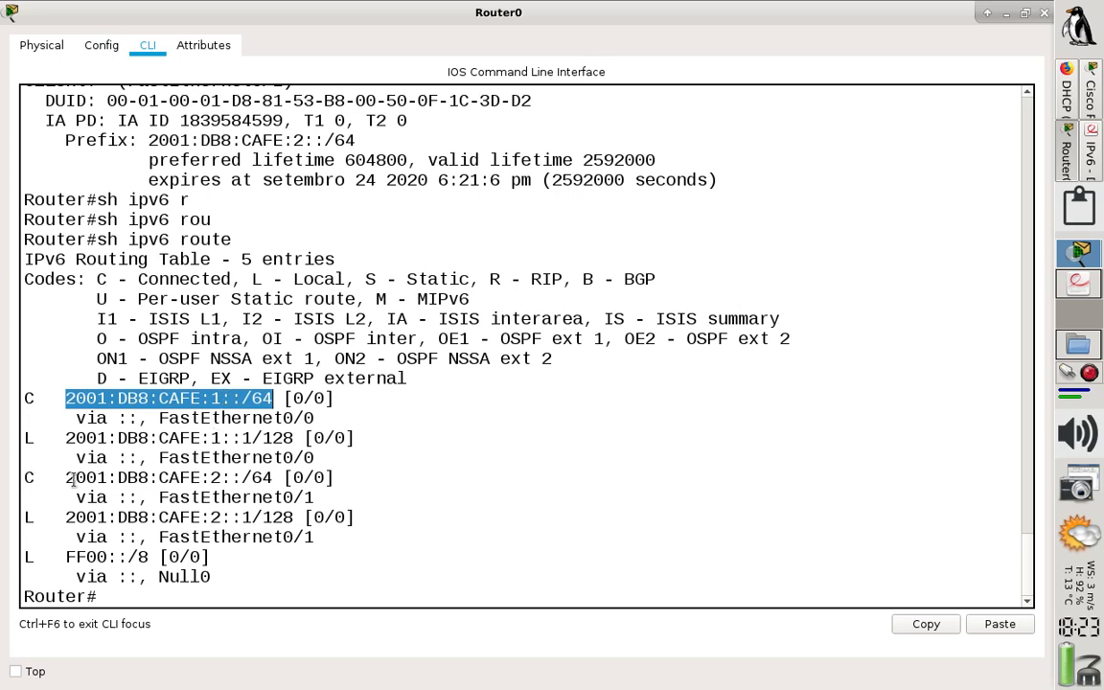
pyautogui.moveTo(71, 479); pyautogui.dragTo(274, 476)
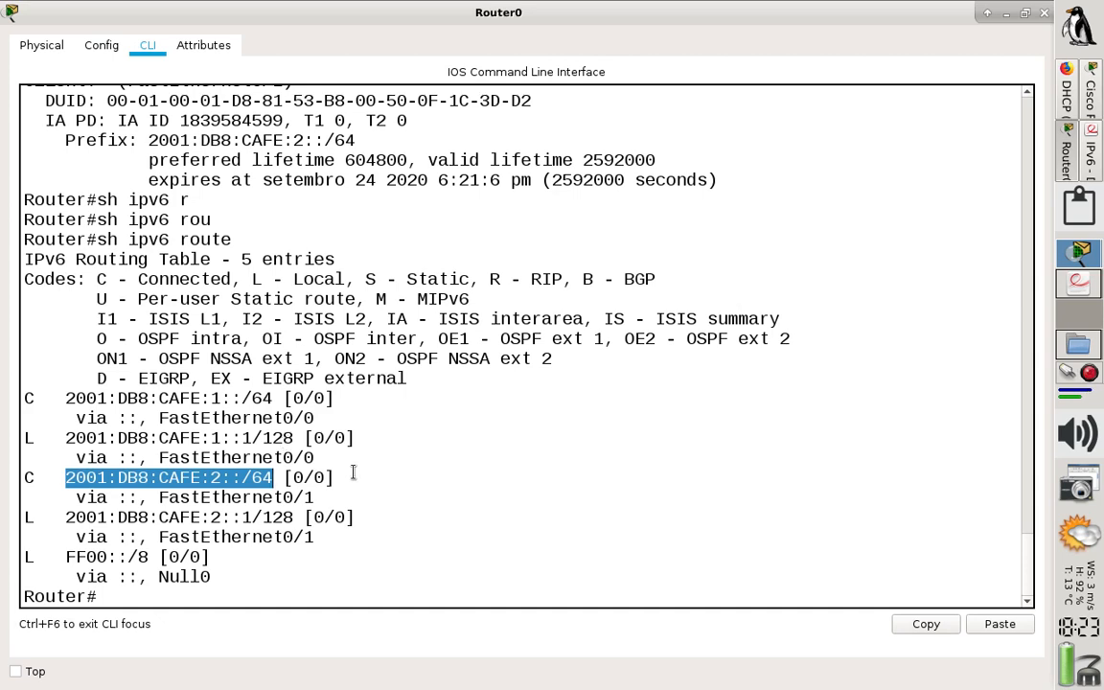
pyautogui.click(1045, 16)
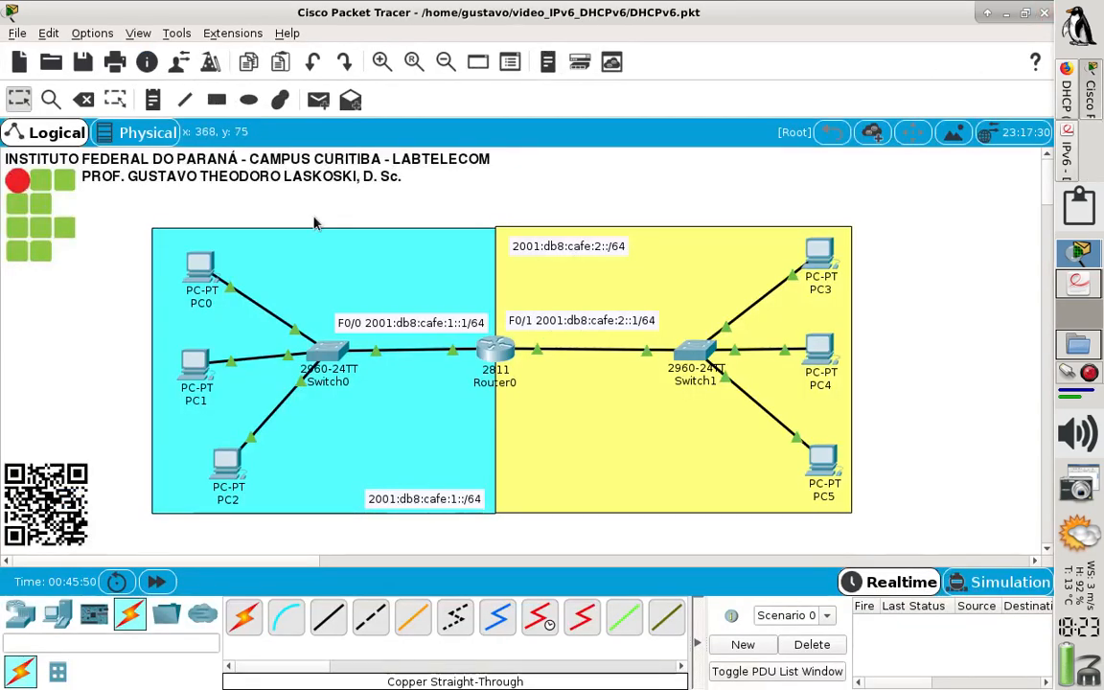